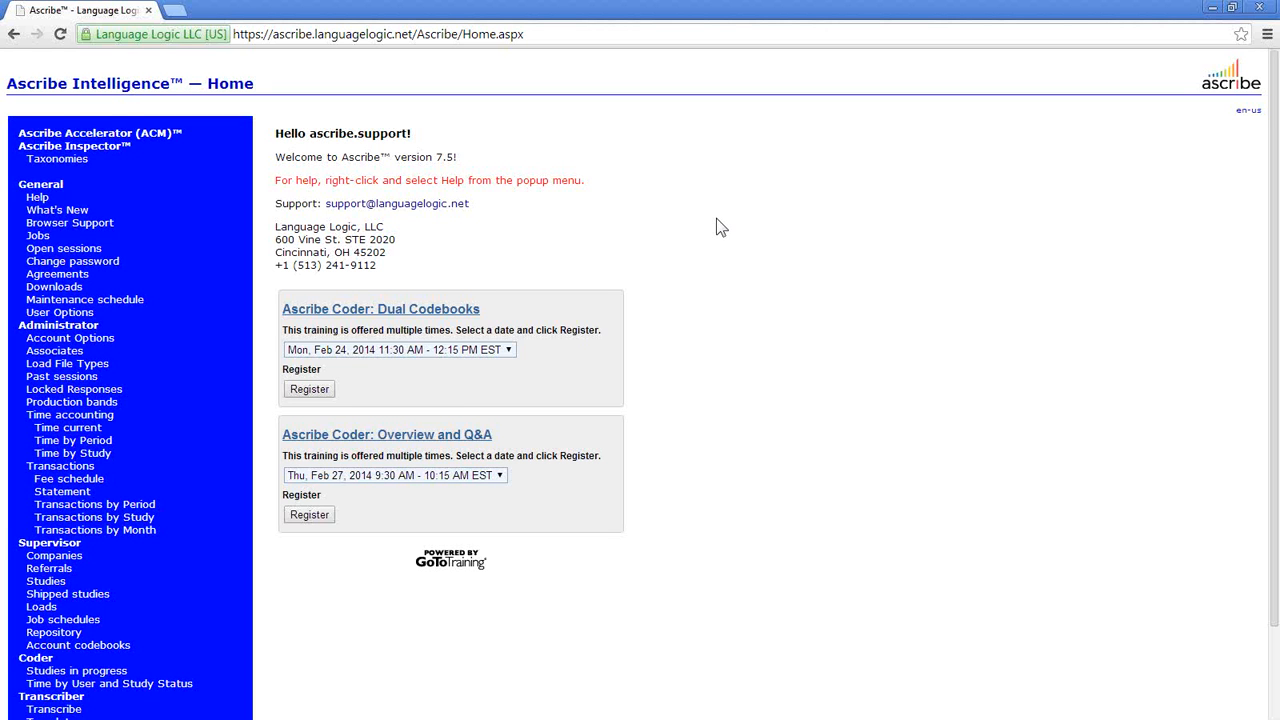
# - Go to the supervisor's Studies list and open the questions of the Exercises Webinar study
pyautogui.rightClick(647, 208)
pyautogui.moveTo(716, 285)
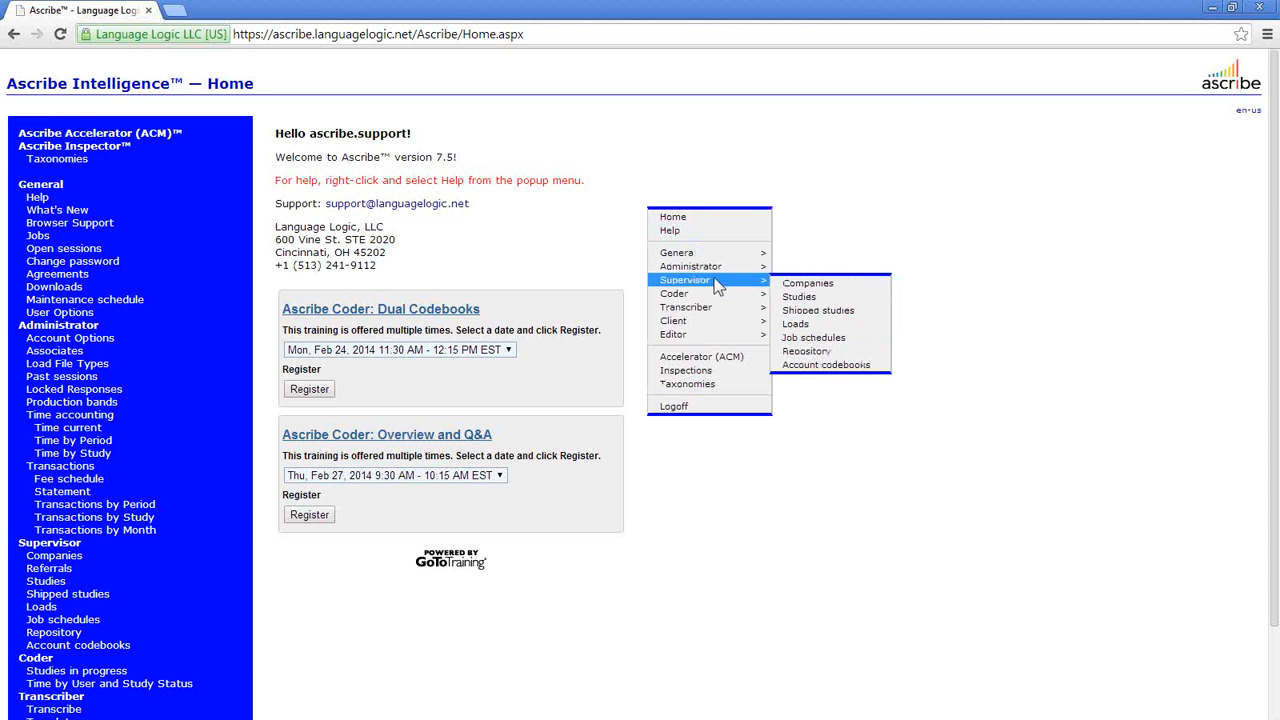
pyautogui.click(805, 294)
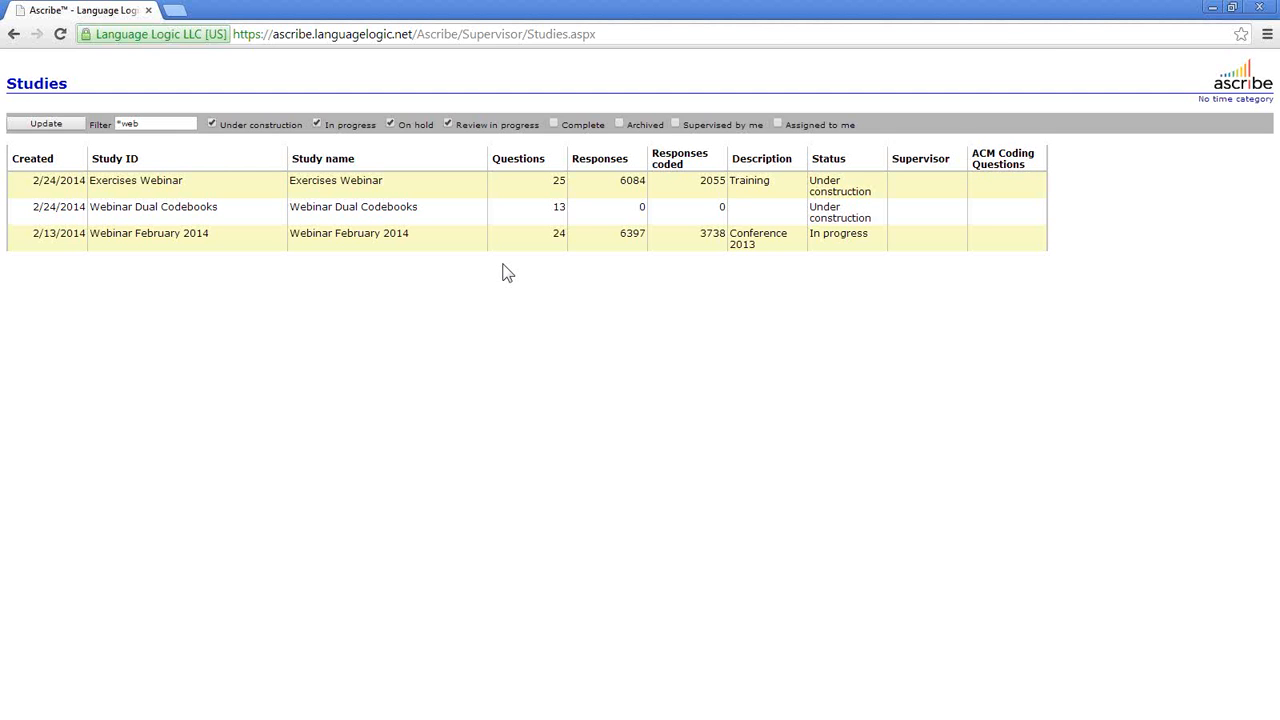
pyautogui.rightClick(463, 195)
pyautogui.click(484, 204)
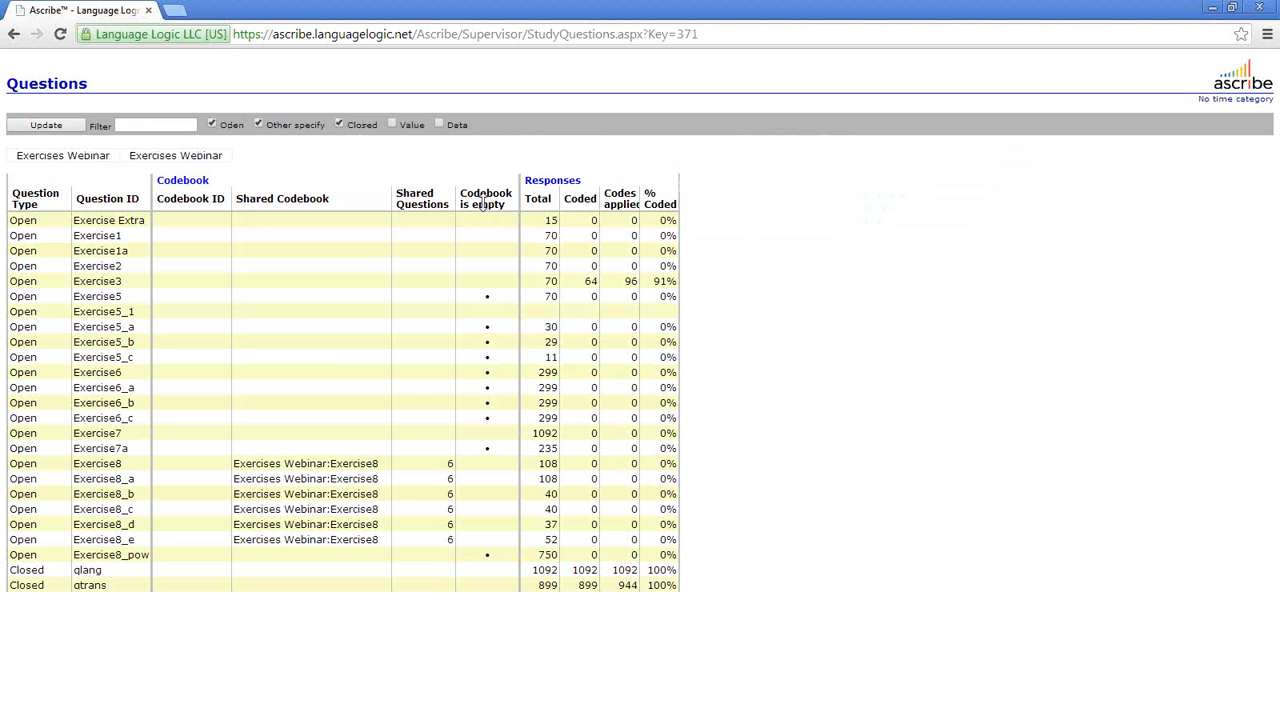
# - Open question Exercise5_1 in Ascribe Coder and hide the regular expressions shown with the codes in its codebook
pyautogui.rightClick(210, 316)
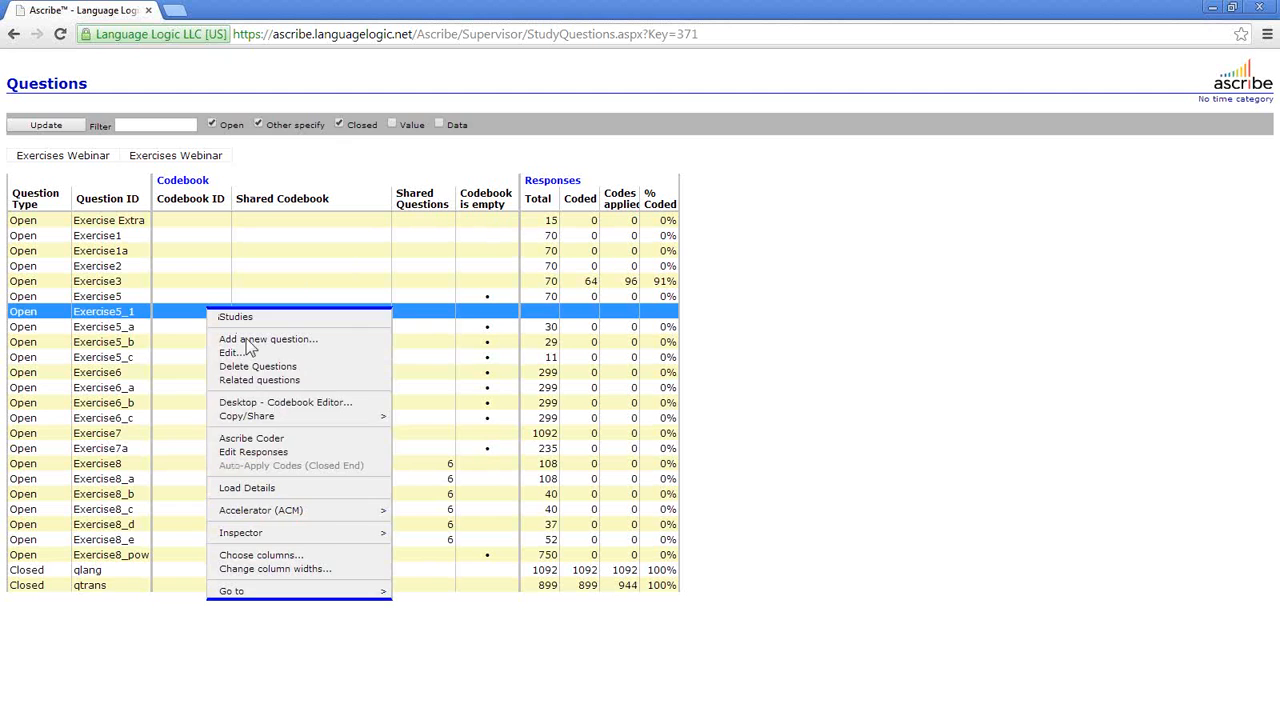
pyautogui.click(294, 439)
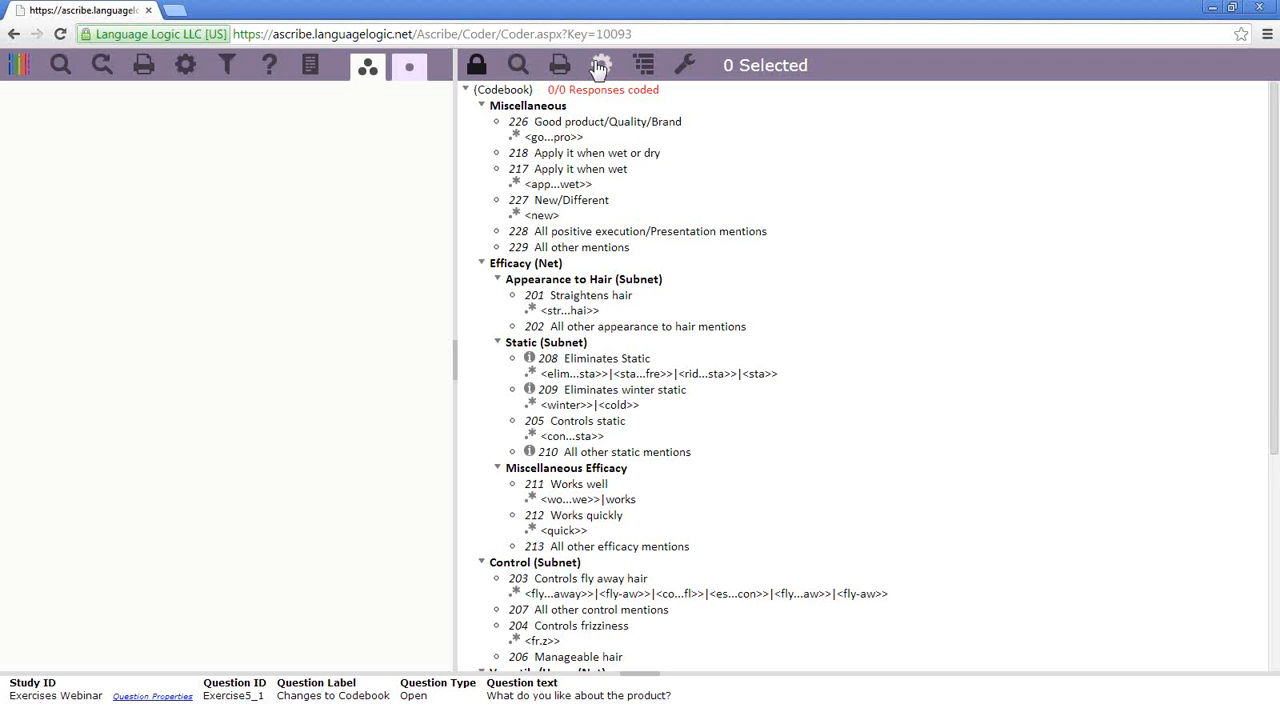
pyautogui.click(601, 64)
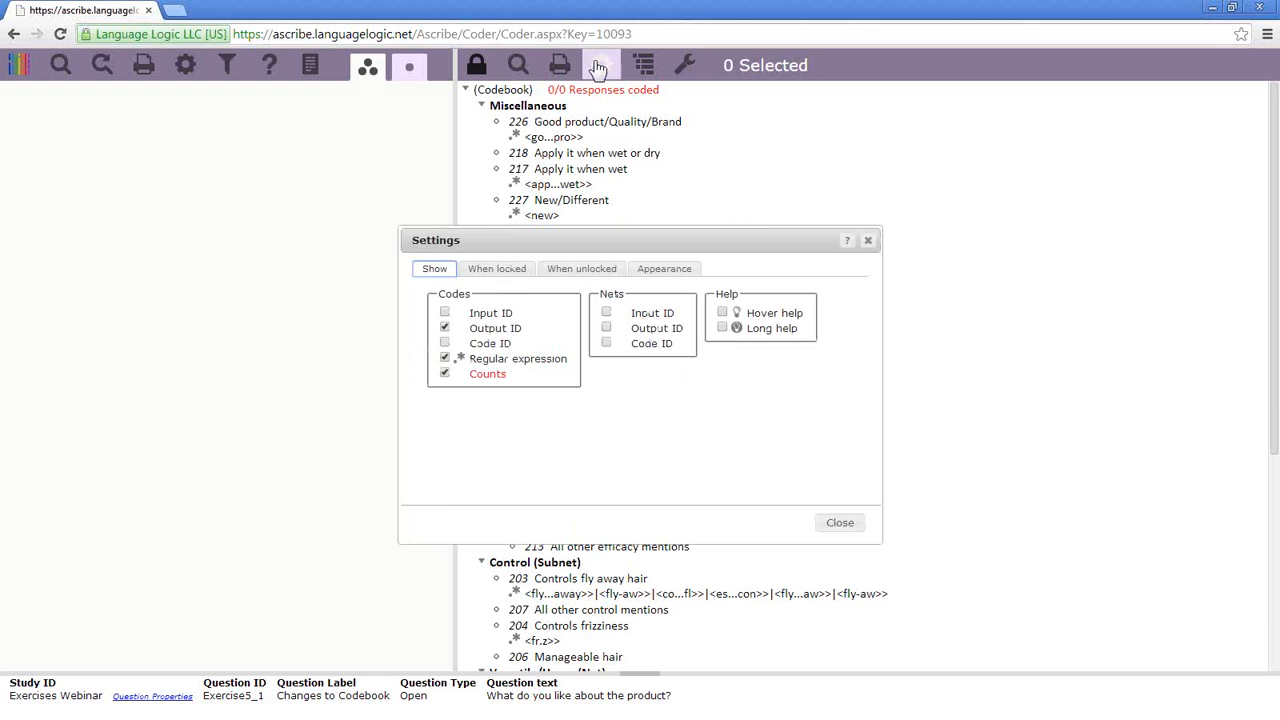
pyautogui.click(446, 358)
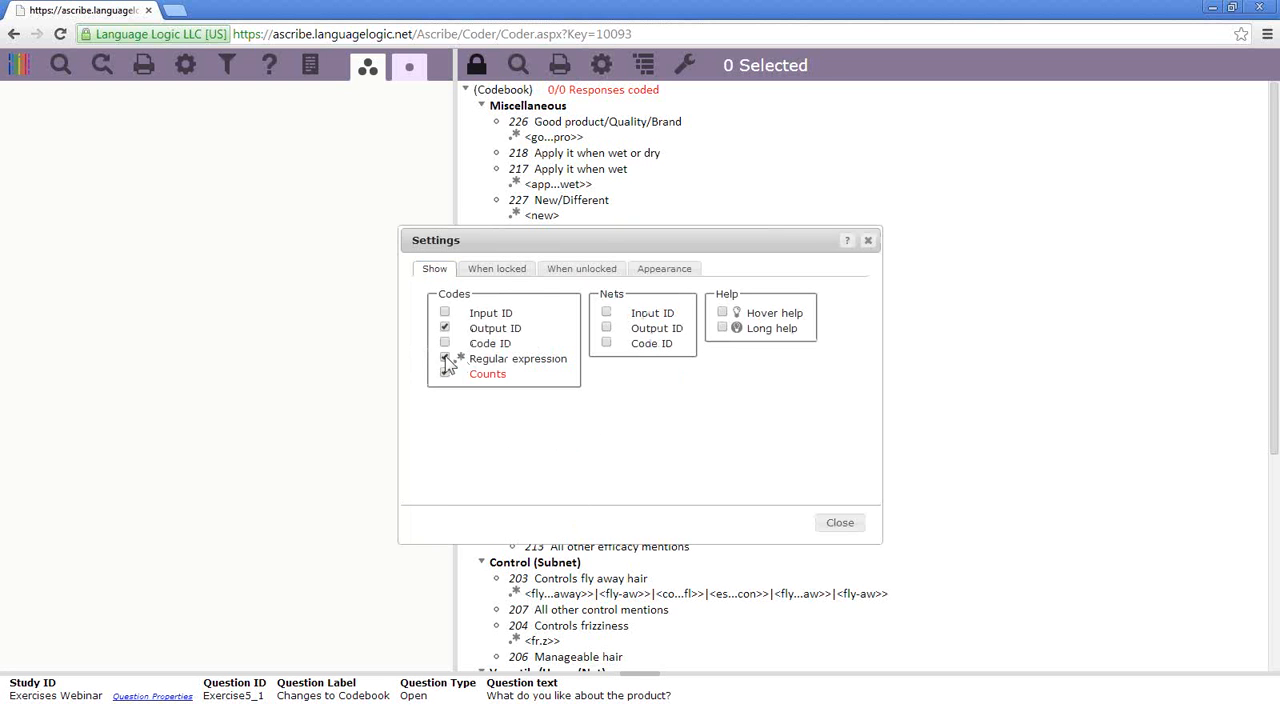
pyautogui.click(840, 523)
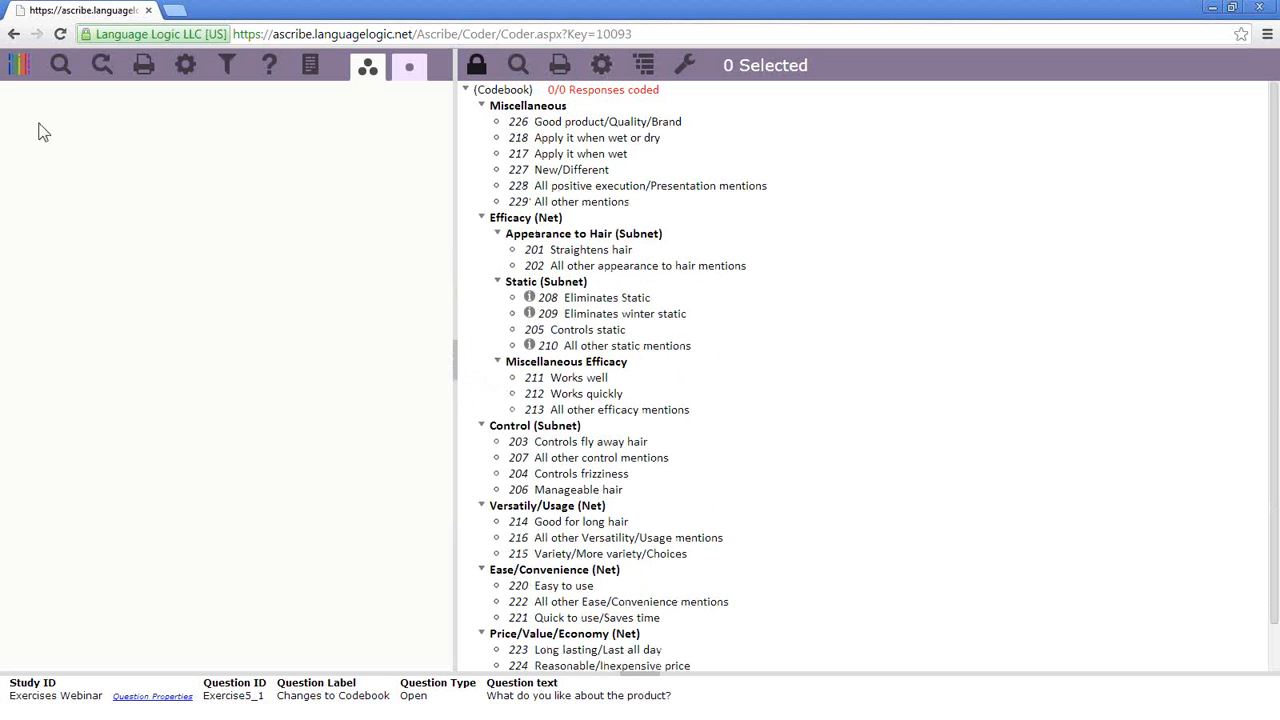
# - Return to the question list and copy the codebook of Exercise5_1 from this study into Exercise5_a
pyautogui.click(20, 70)
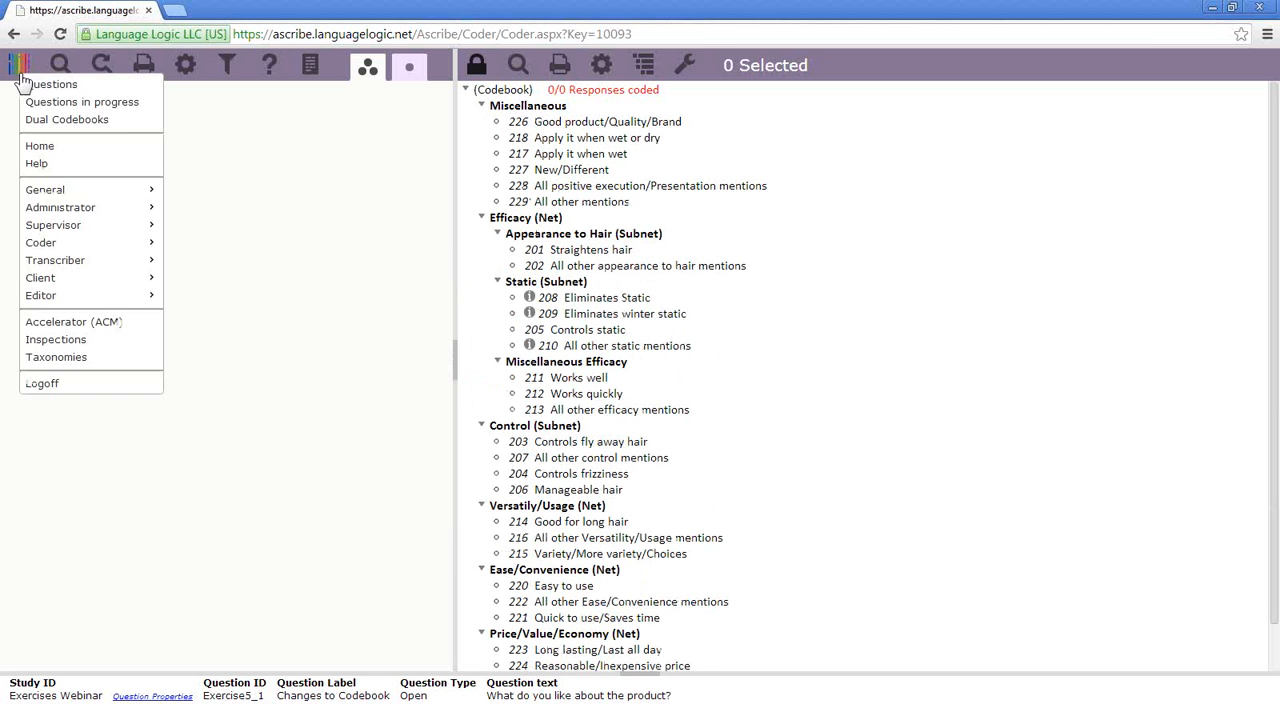
pyautogui.click(37, 86)
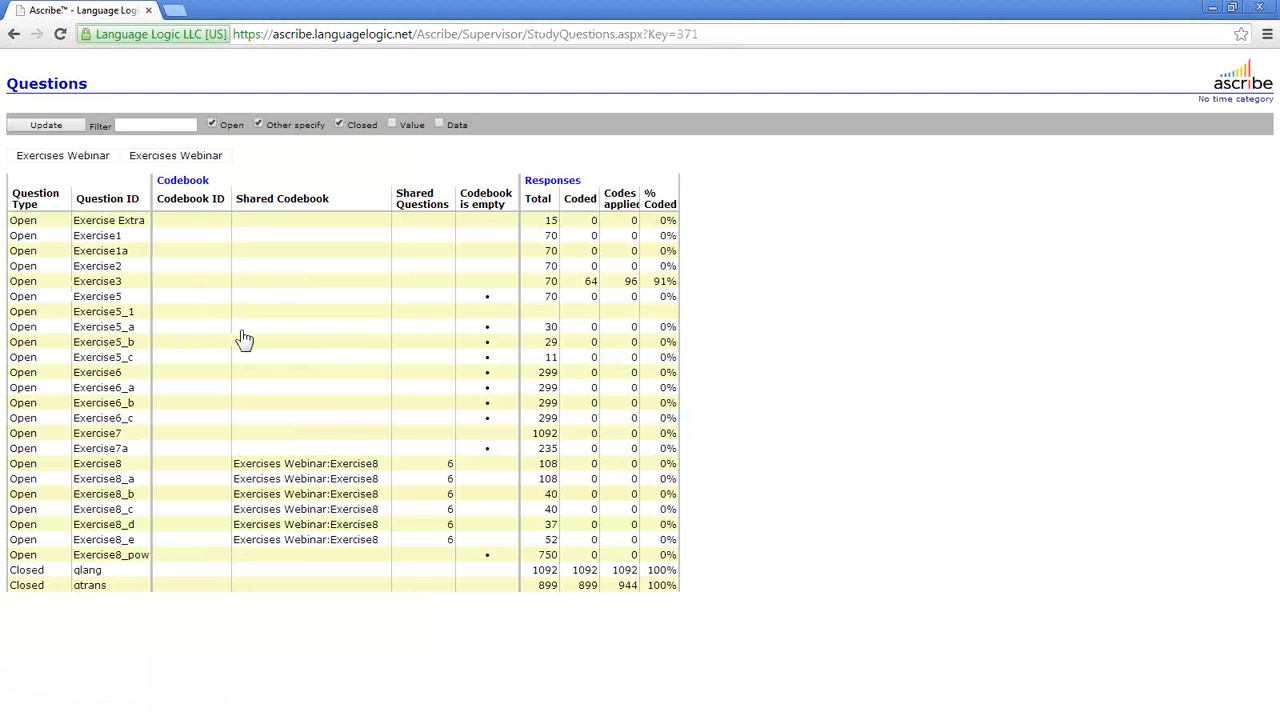
pyautogui.rightClick(177, 333)
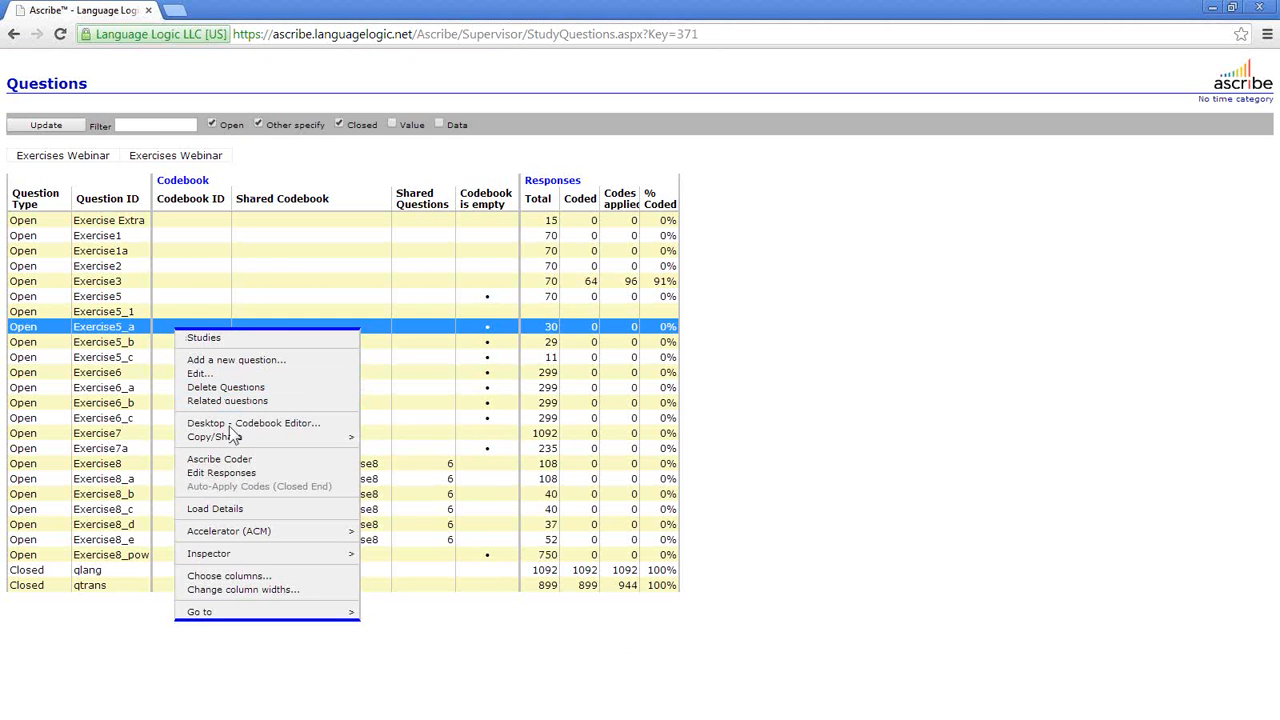
pyautogui.moveTo(235, 437)
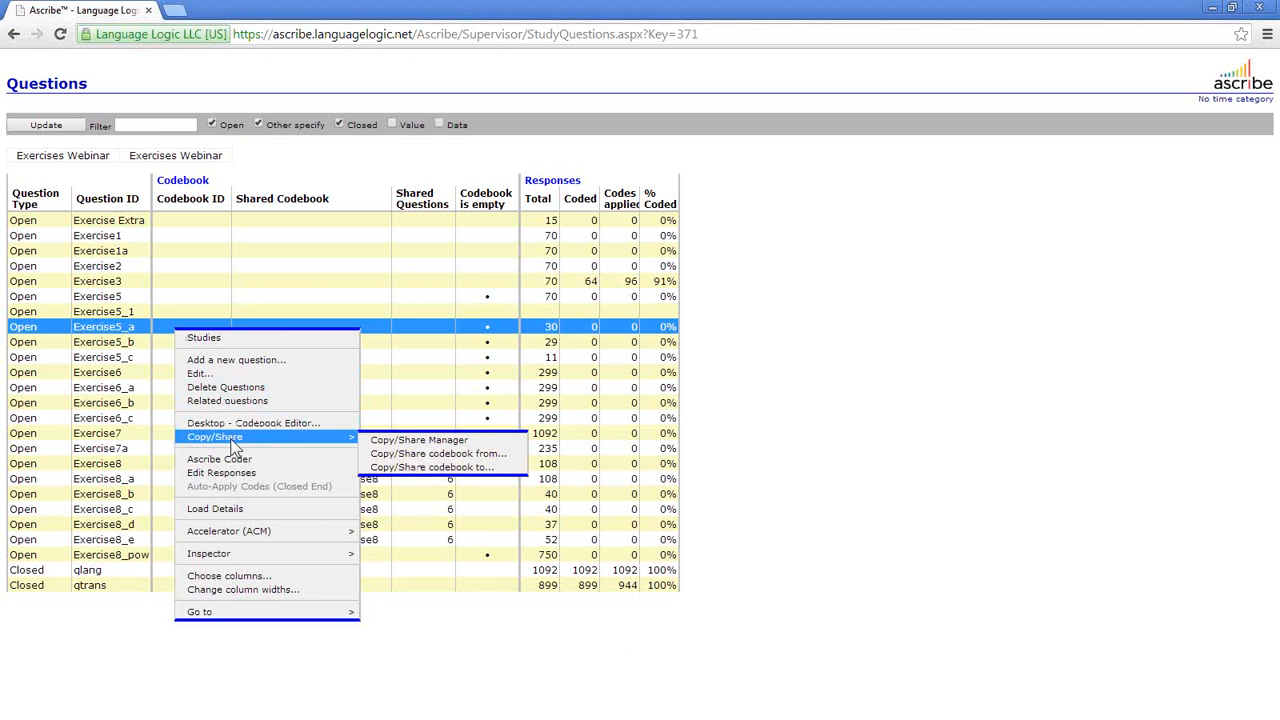
pyautogui.click(436, 453)
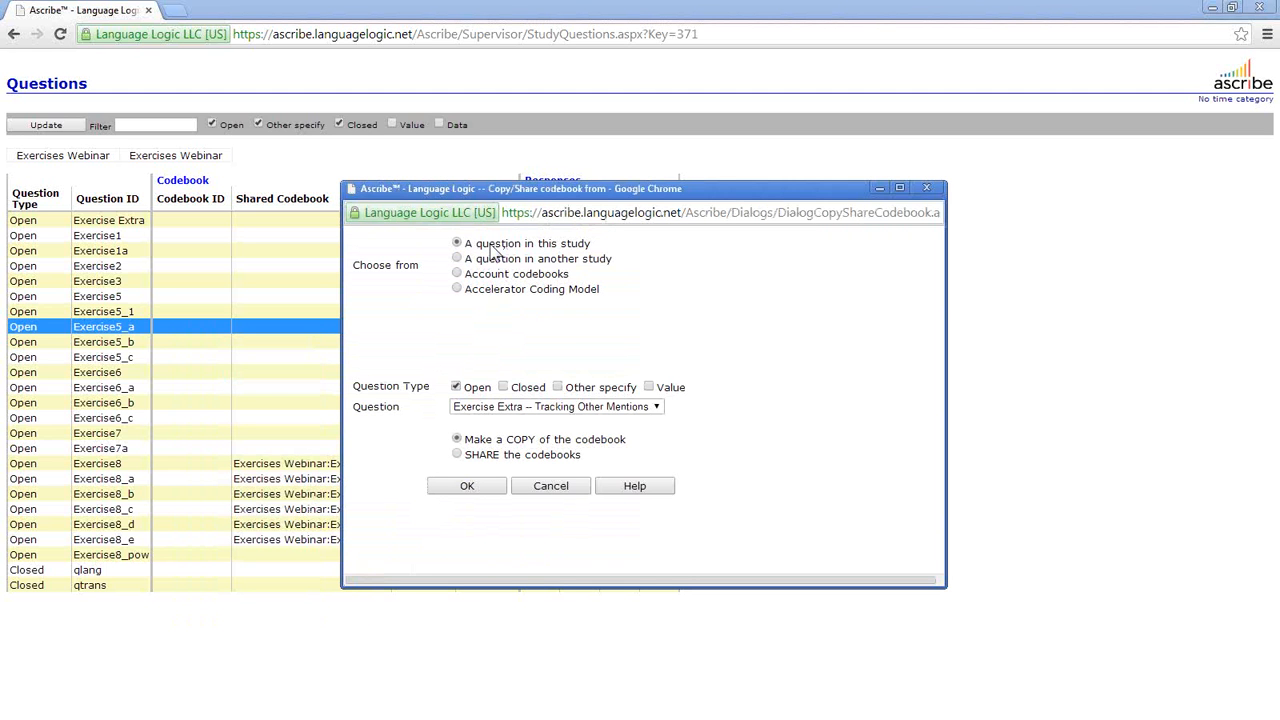
pyautogui.click(656, 407)
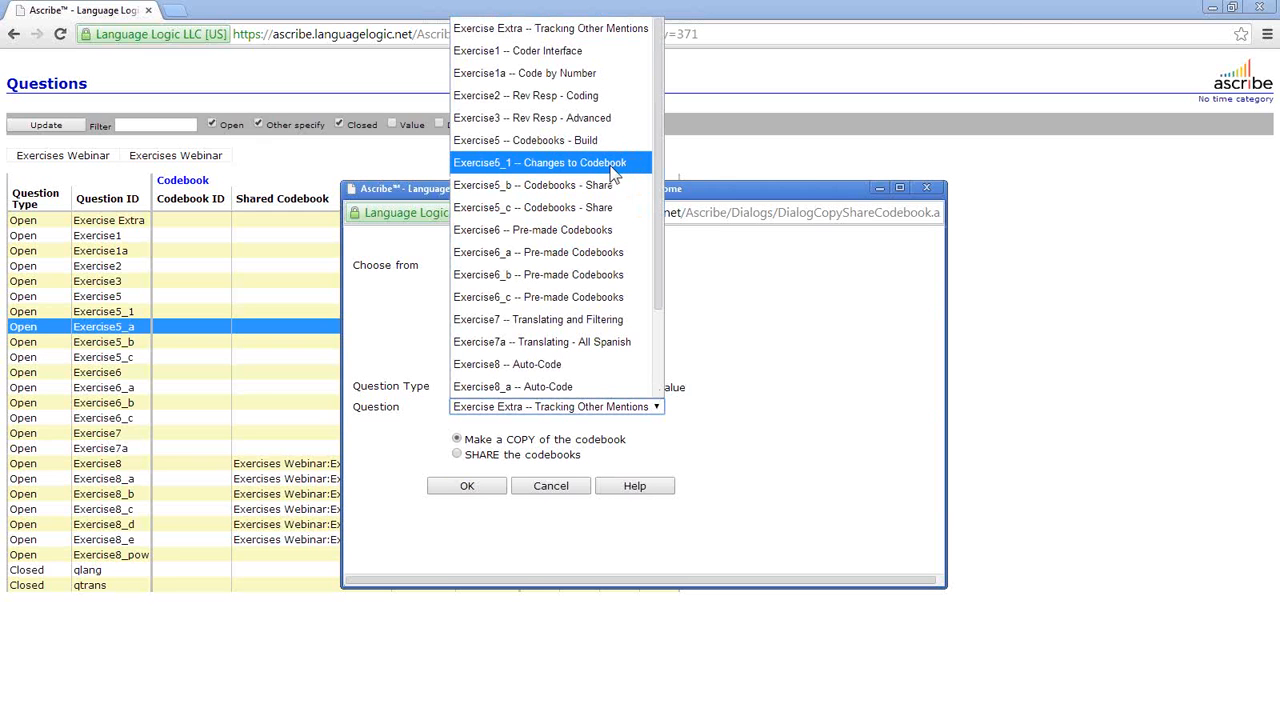
pyautogui.click(560, 163)
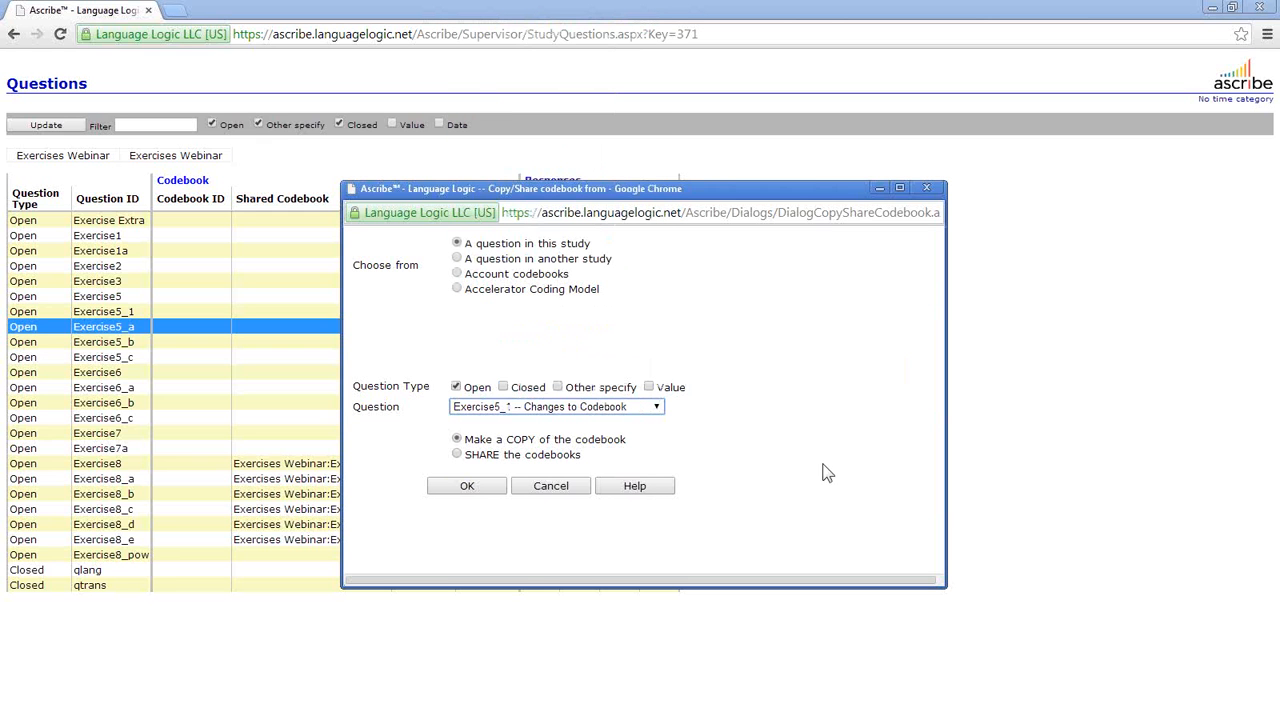
pyautogui.click(476, 490)
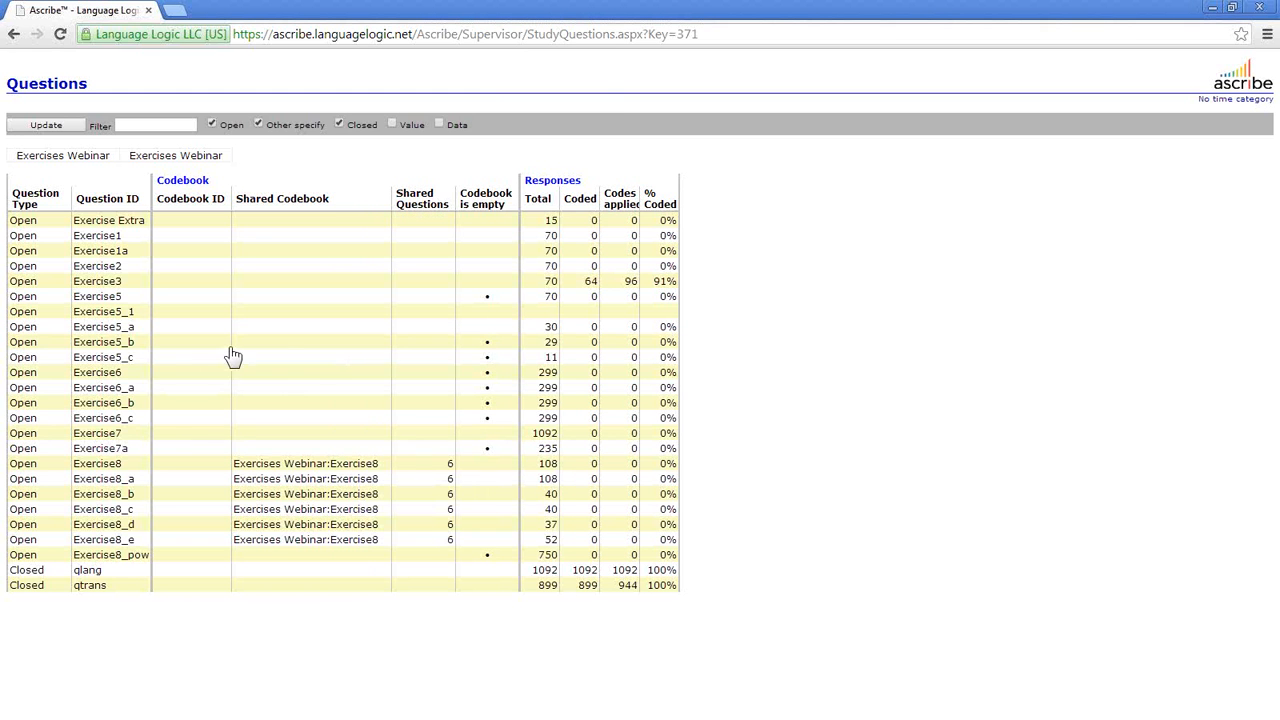
# - Open Exercise5_a in Ascribe Coder to check its copied codebook, and return to the question list
pyautogui.rightClick(177, 330)
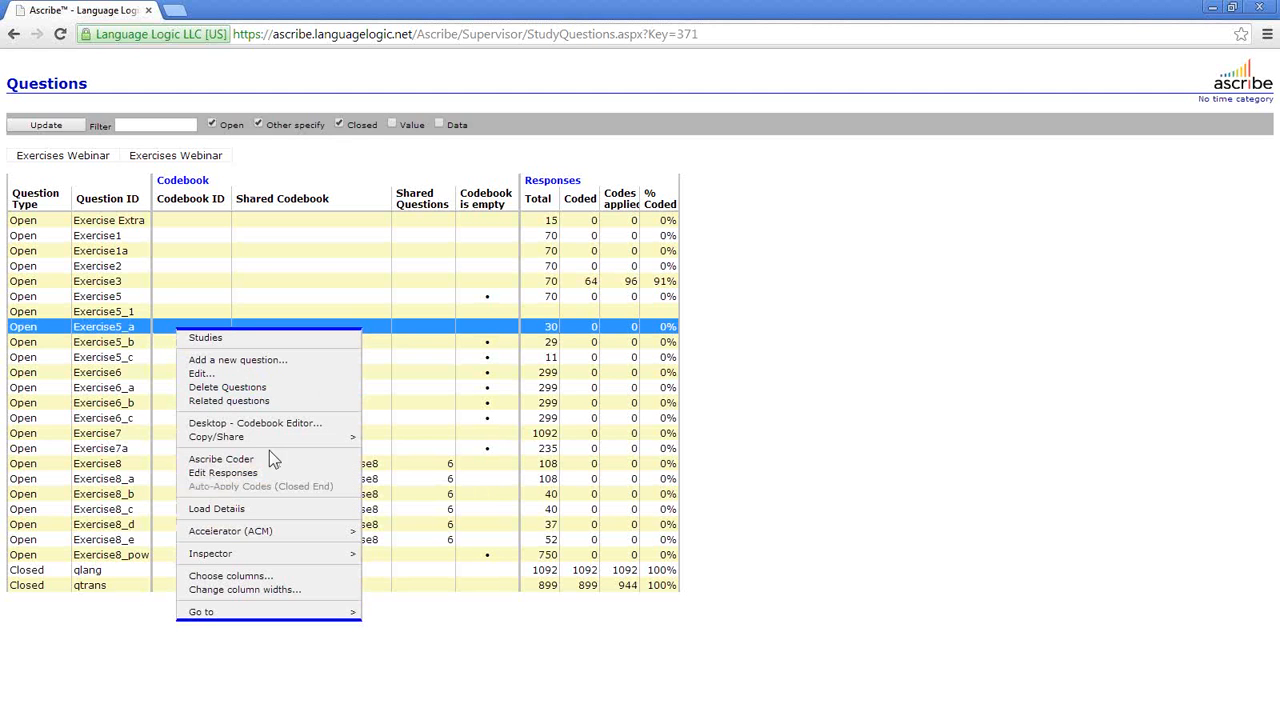
pyautogui.click(271, 458)
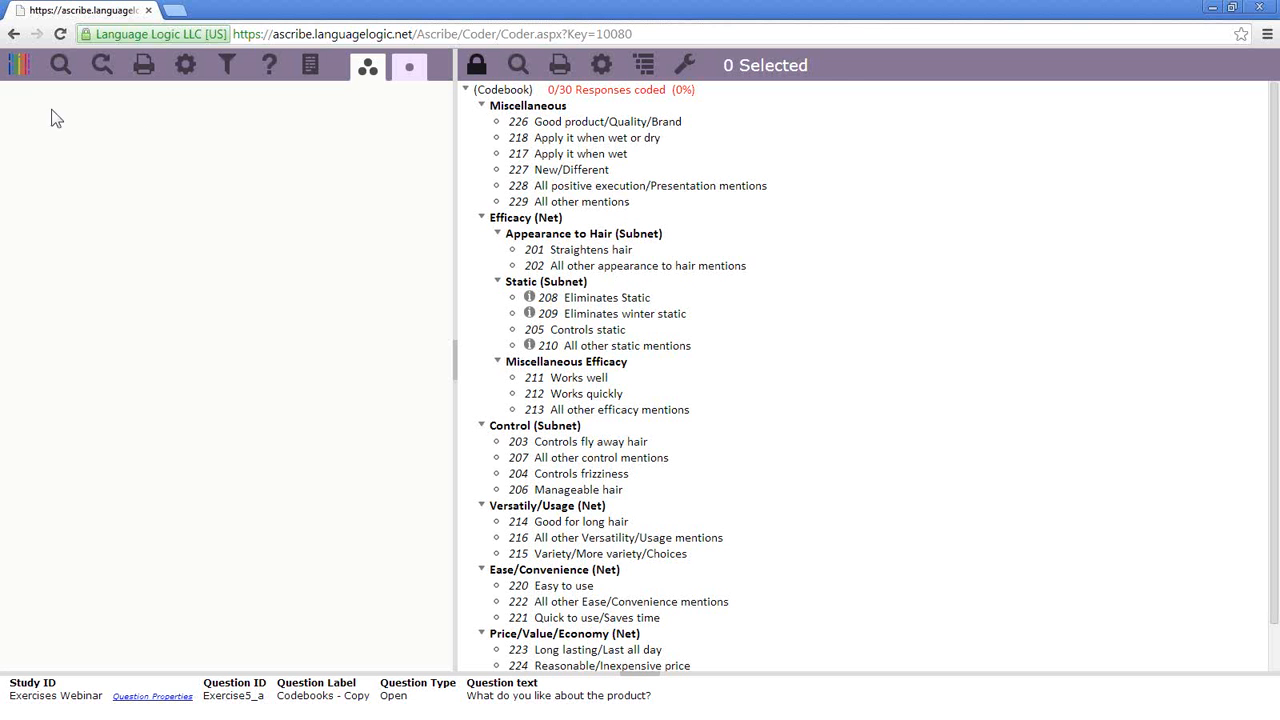
pyautogui.click(17, 66)
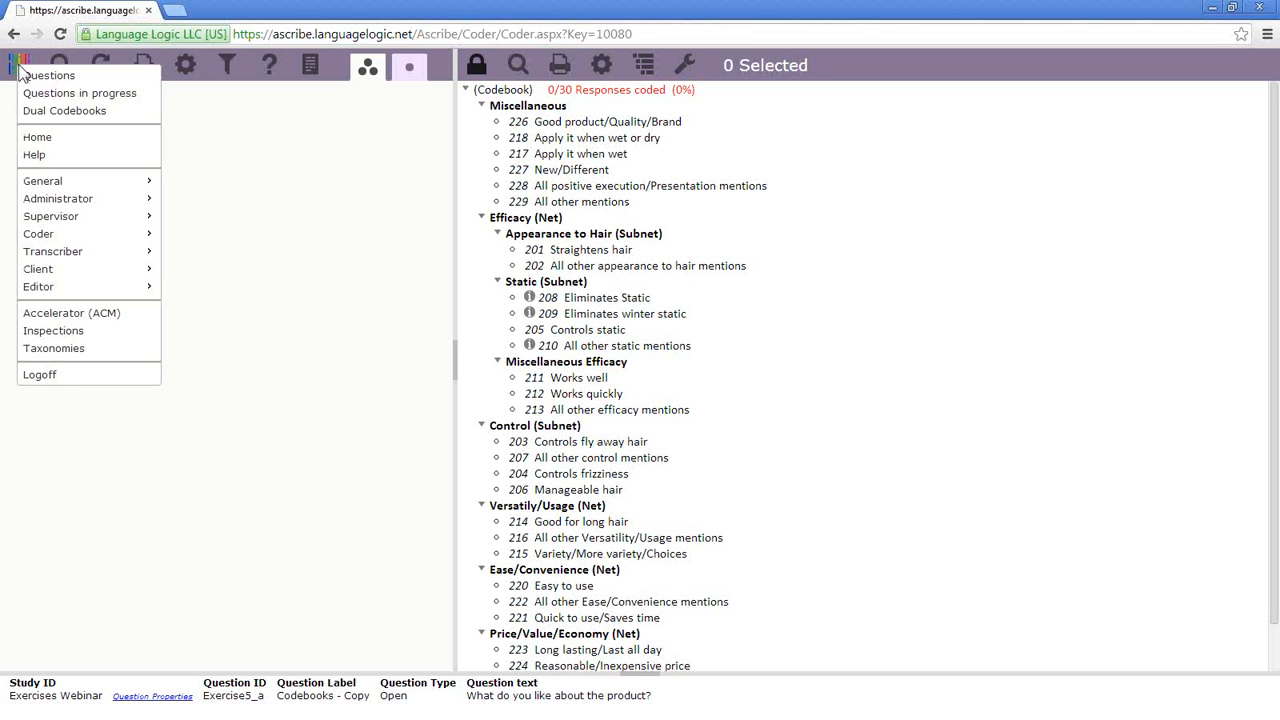
pyautogui.click(38, 78)
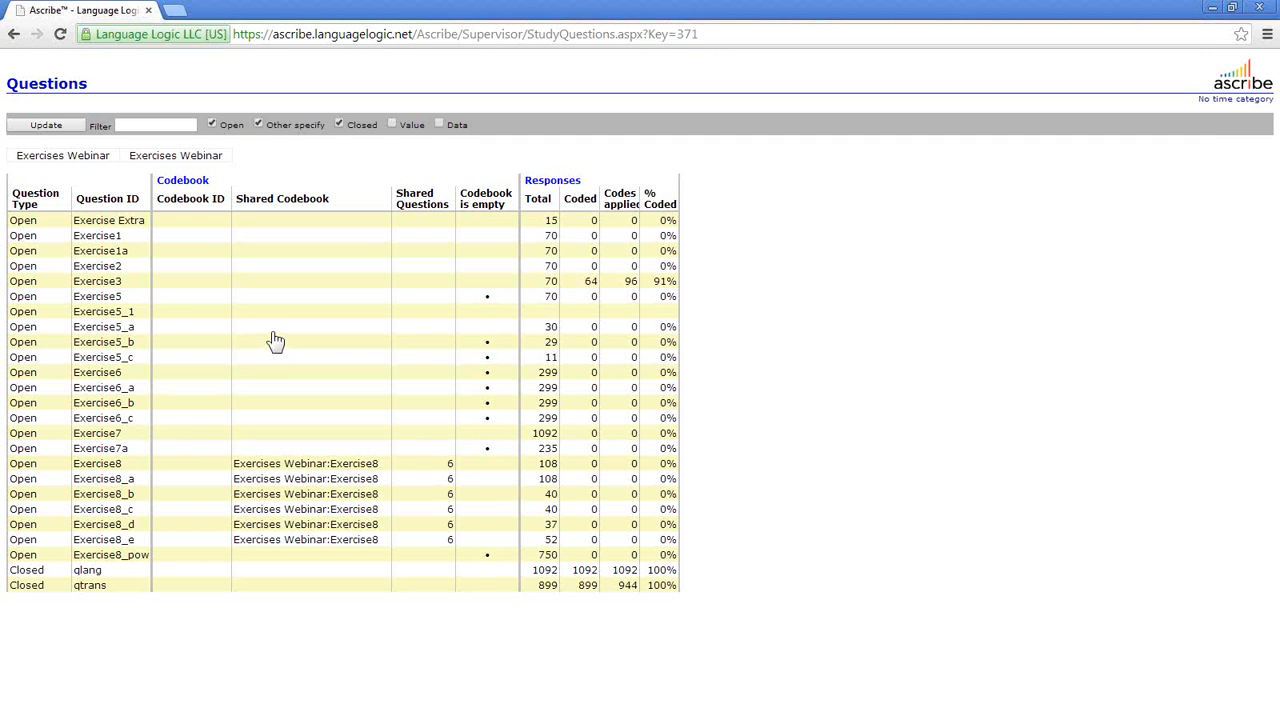
# - Start sharing the codebook of Exercise5_a with other questions and add Exercise5_b and Exercise5_c to the selected questions
pyautogui.rightClick(172, 332)
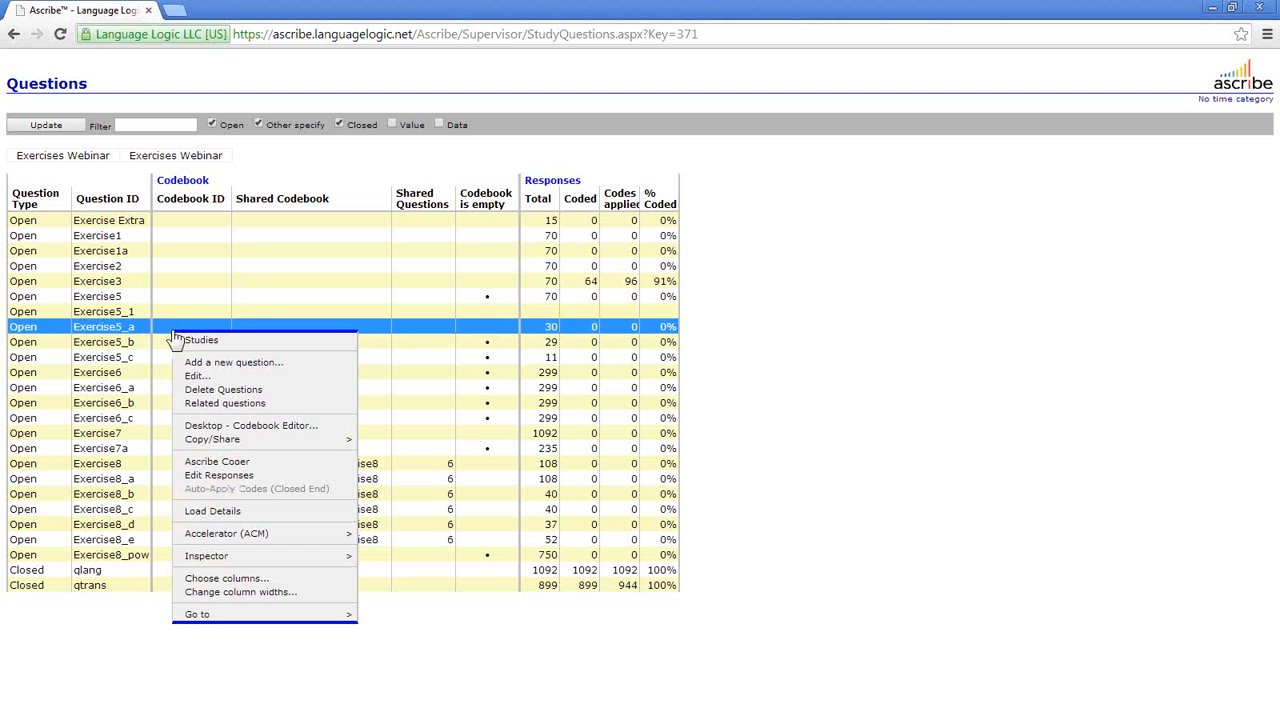
pyautogui.moveTo(245, 441)
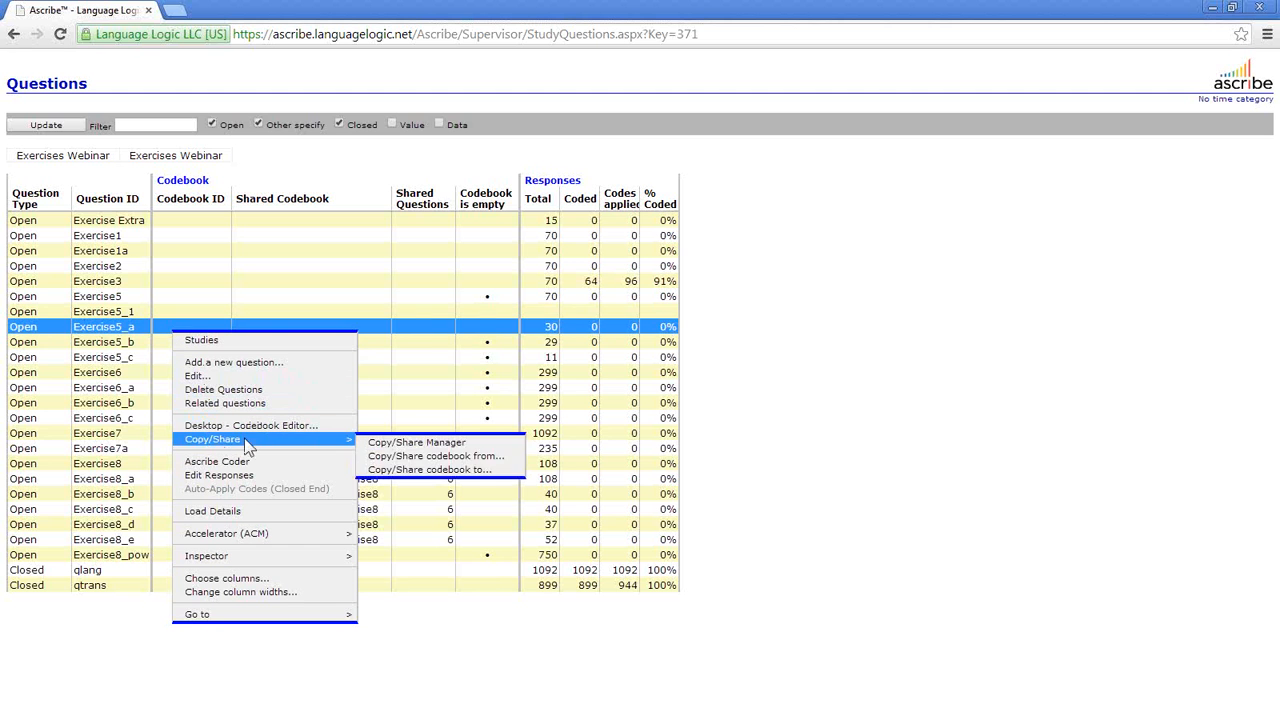
pyautogui.click(437, 470)
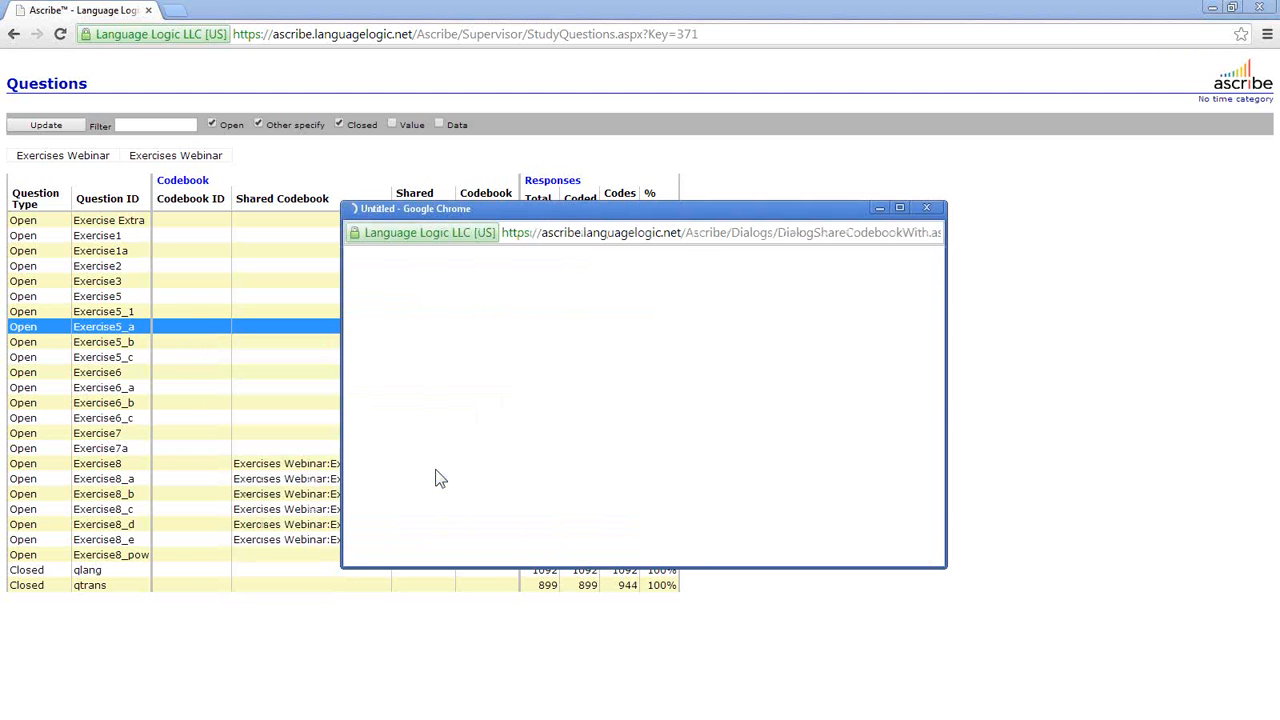
pyautogui.click(366, 519)
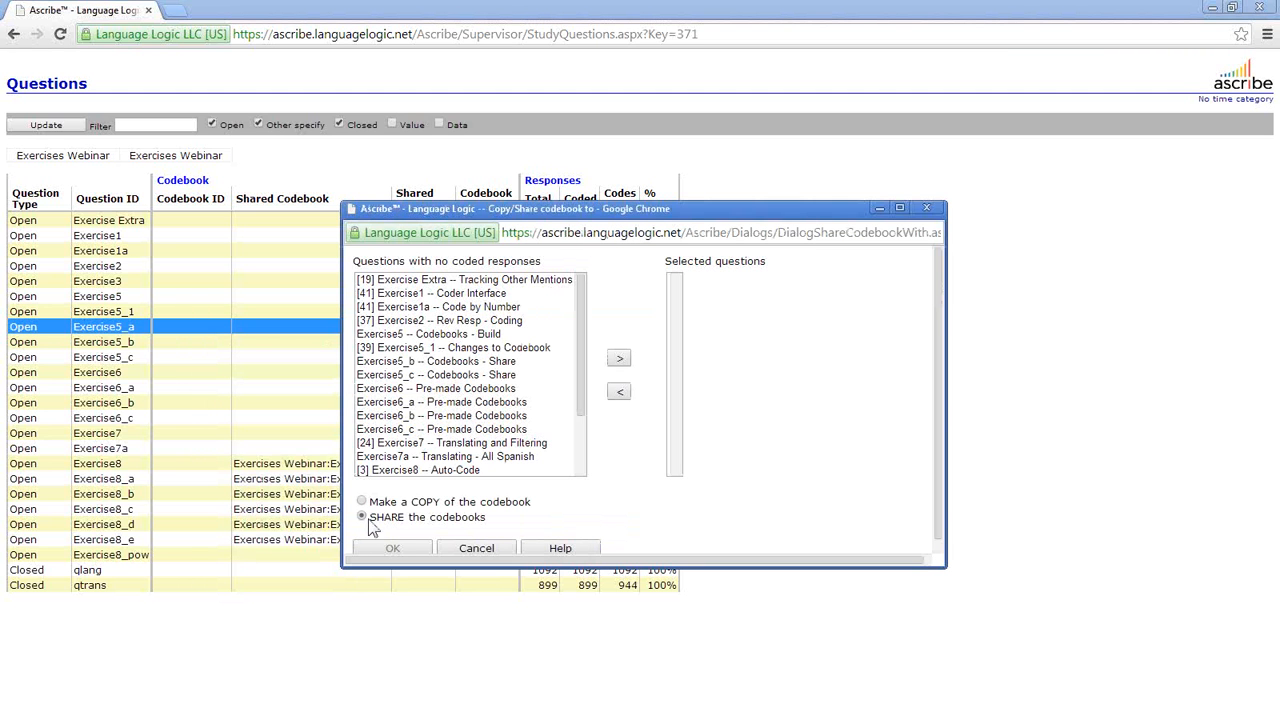
pyautogui.click(440, 362)
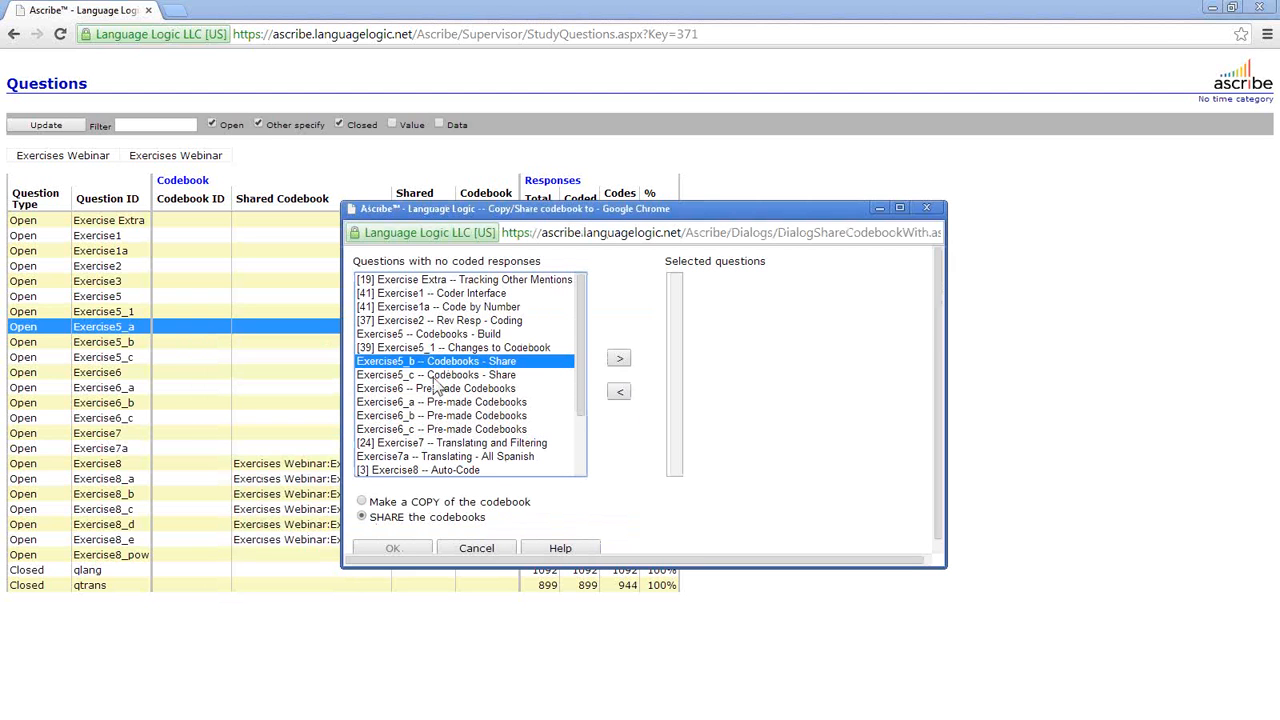
pyautogui.keyDown('ctrl'); pyautogui.click(437, 375); pyautogui.keyUp('ctrl')
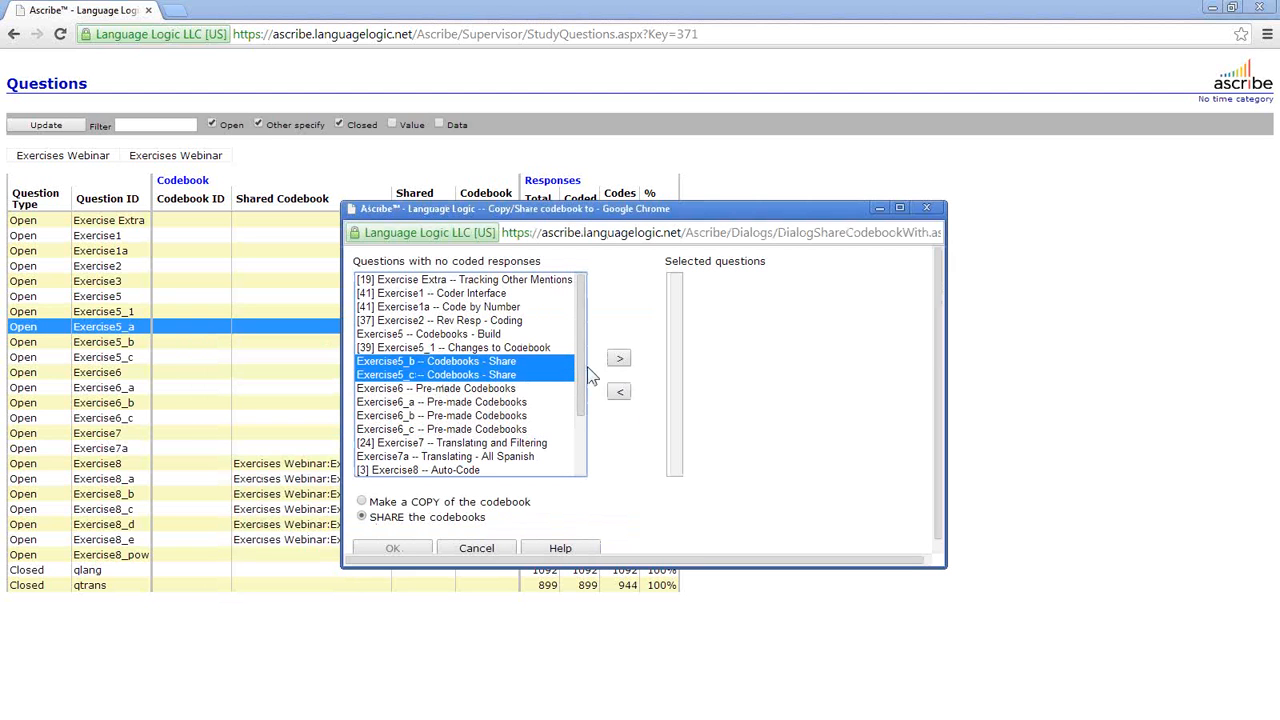
pyautogui.click(618, 362)
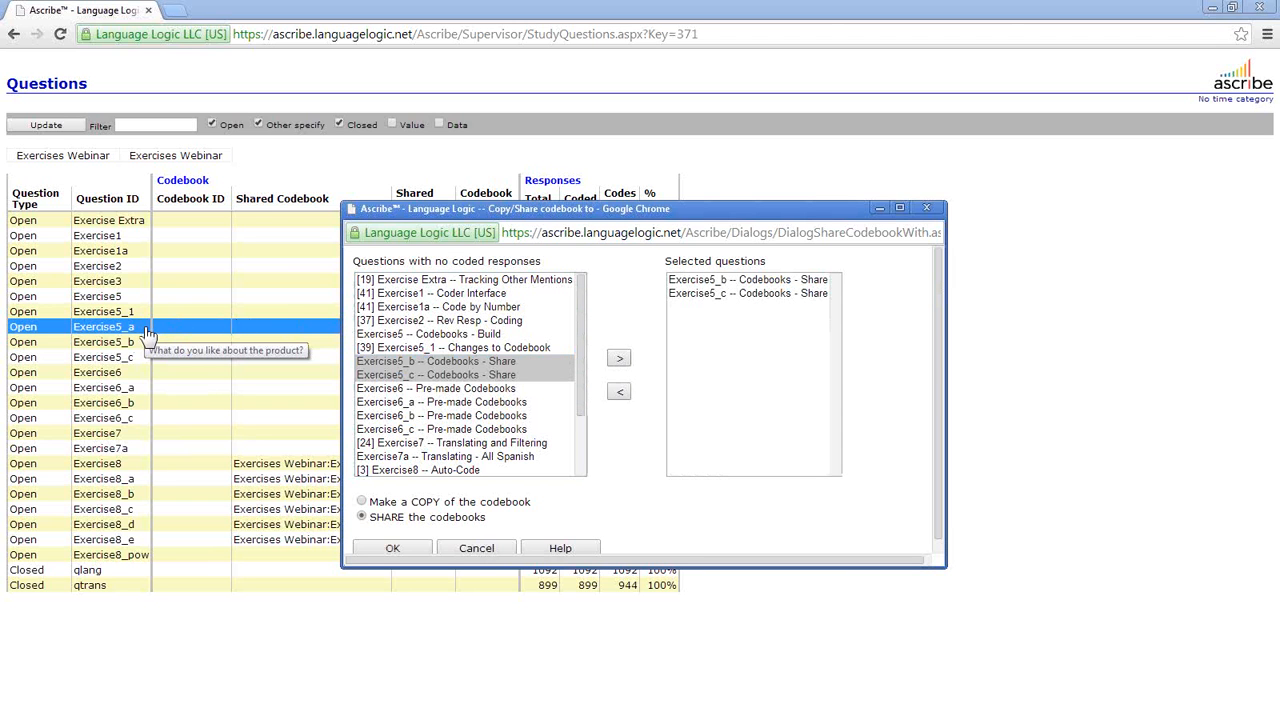
# - Add Exercise6_a, Exercise6_b and Exercise6_c to the selected questions and share the codebook with all of them
pyautogui.click(477, 403)
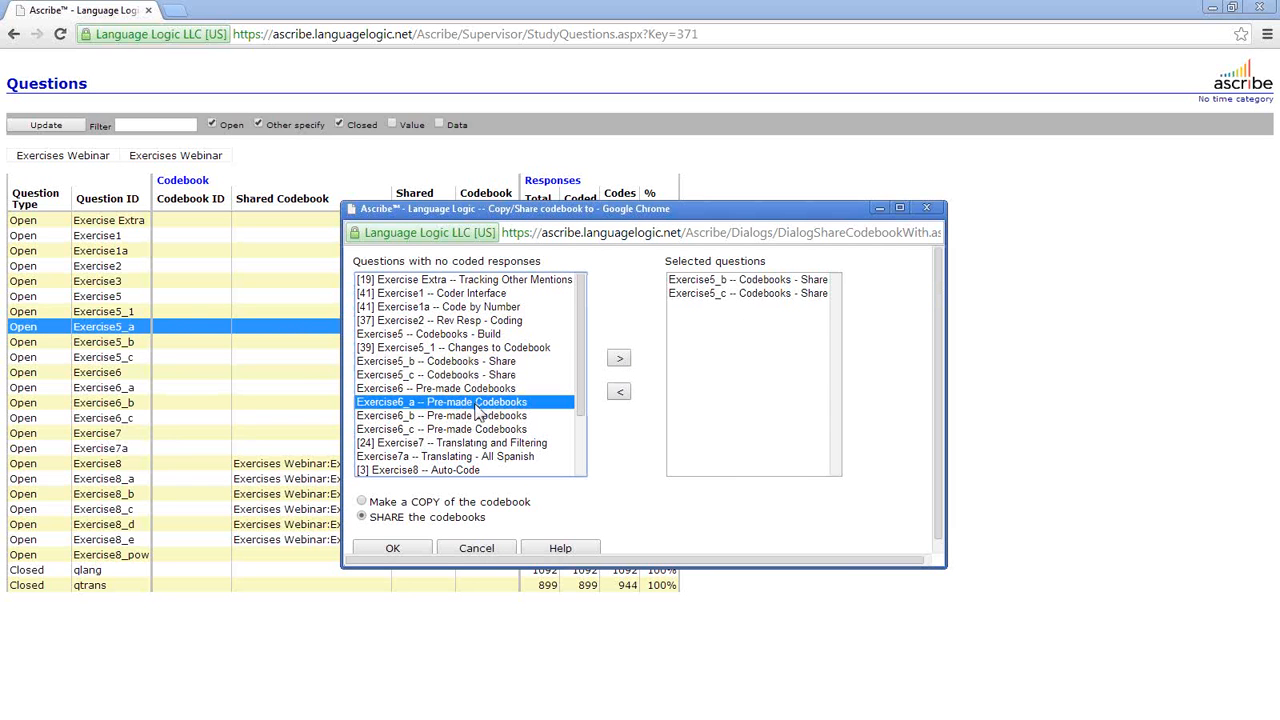
pyautogui.keyDown('ctrl'); pyautogui.click(473, 415); pyautogui.keyUp('ctrl')
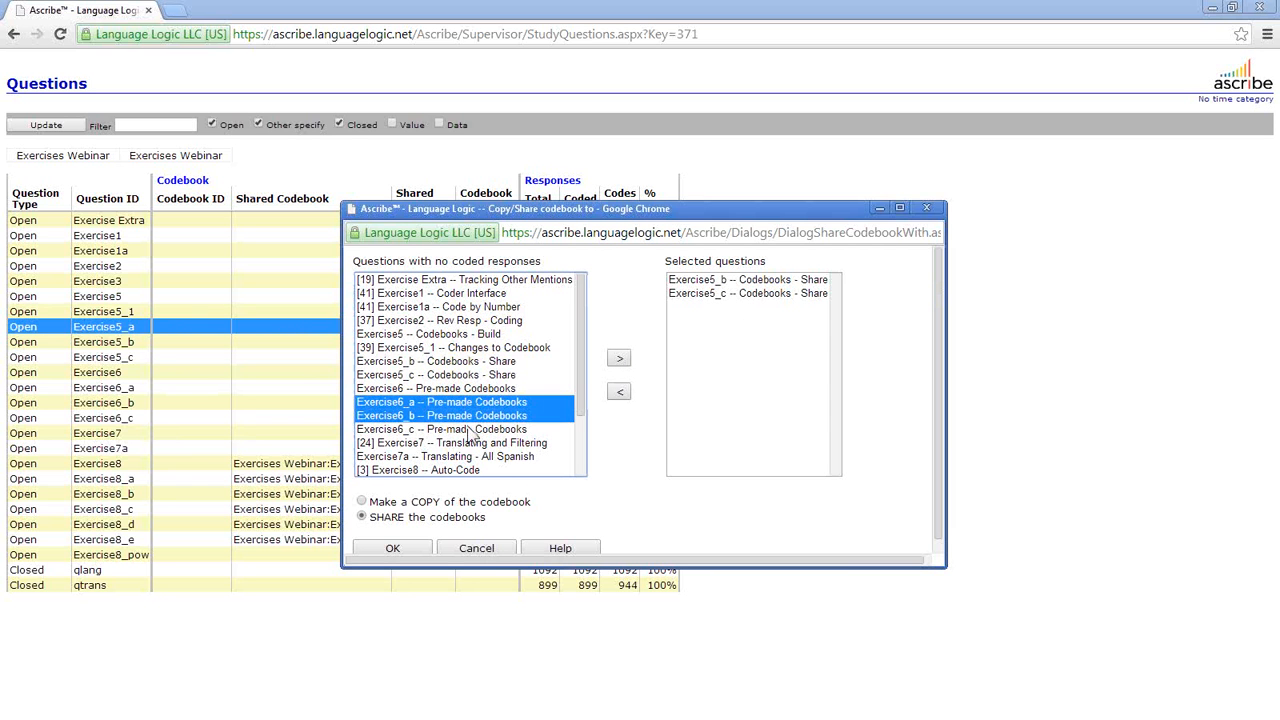
pyautogui.keyDown('ctrl'); pyautogui.click(473, 429); pyautogui.keyUp('ctrl')
pyautogui.click(618, 360)
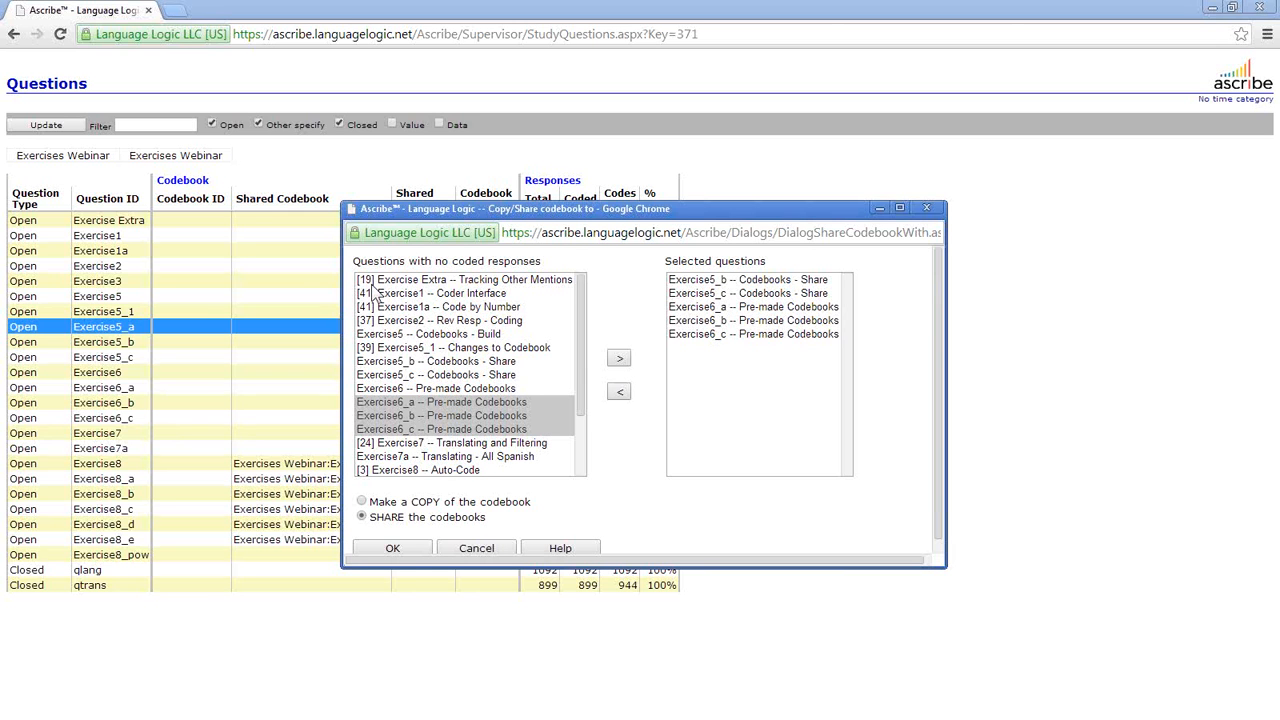
pyautogui.click(398, 552)
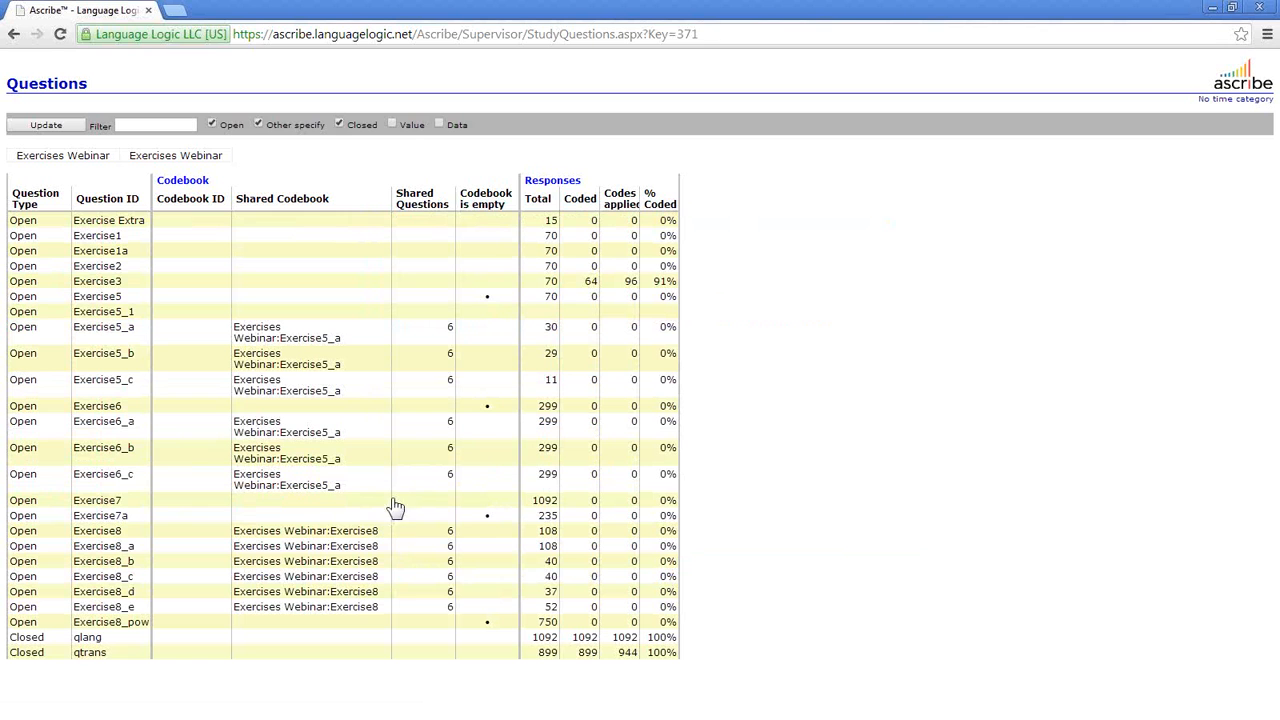
# - View the details of the questions that share the codebook of Exercise5_a and close them
pyautogui.click(450, 330)
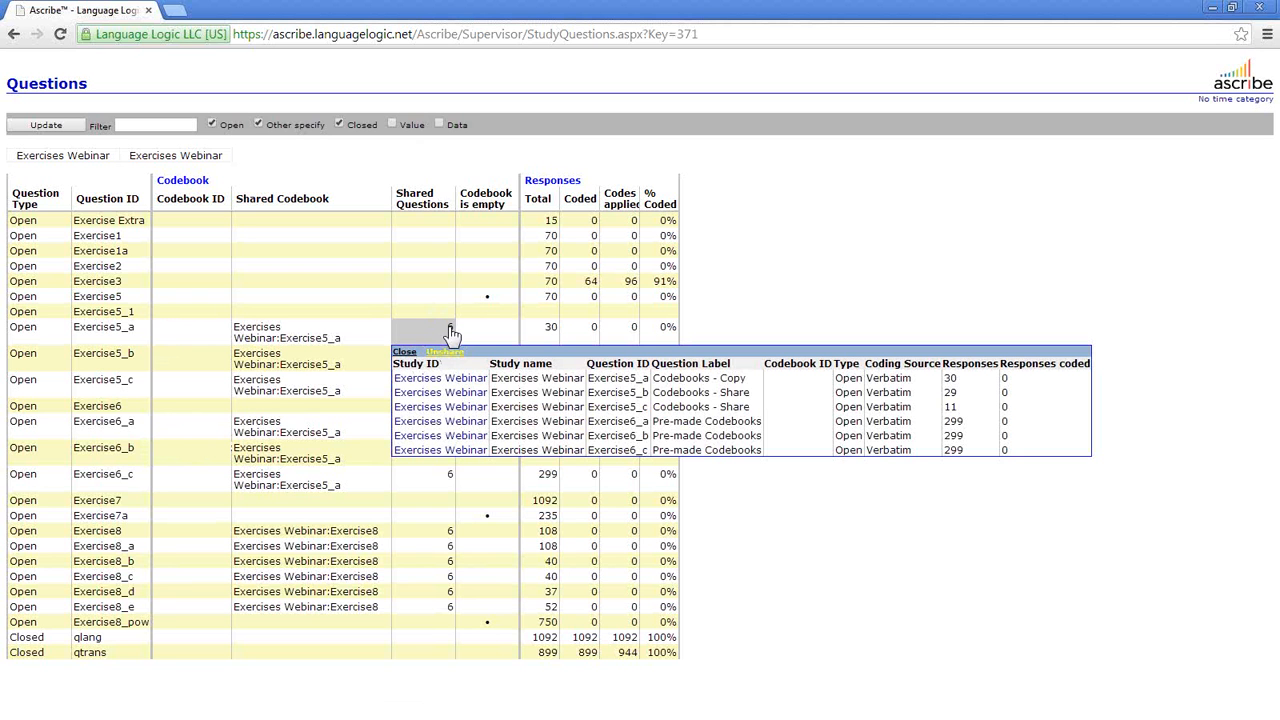
pyautogui.click(404, 352)
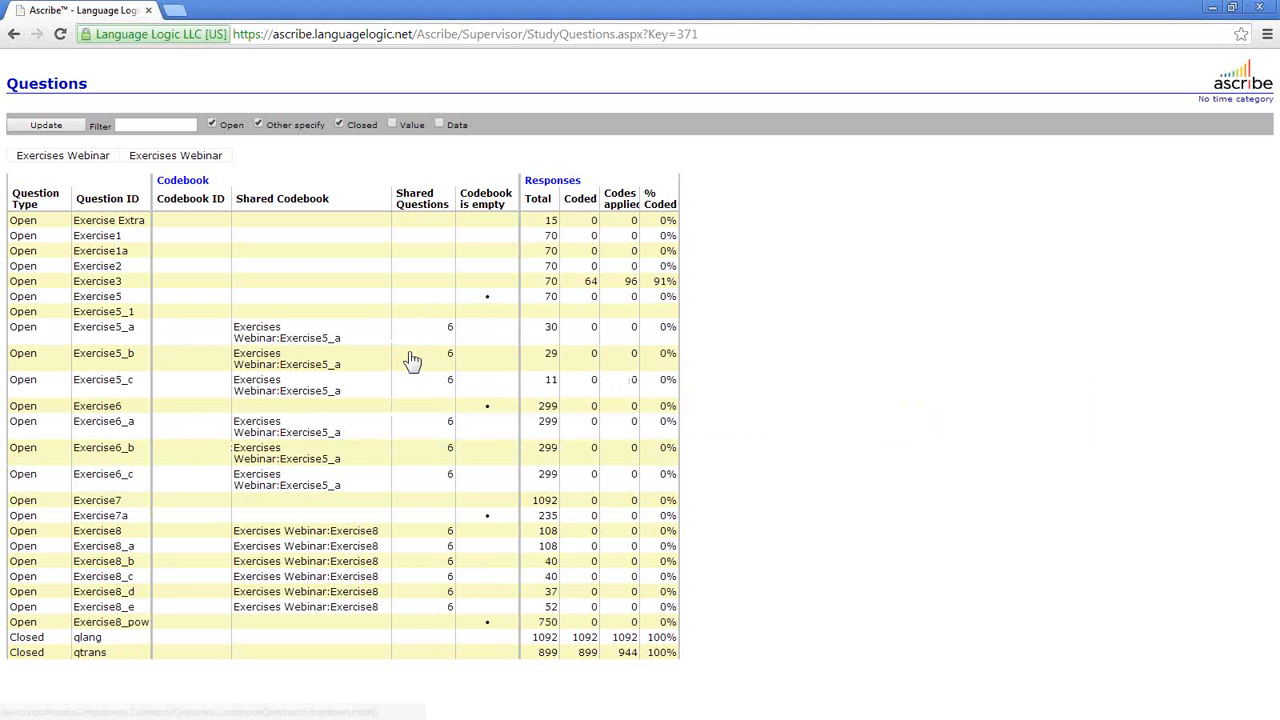
# - Review which columns are chosen for the question list, including the shared codebook columns, and accept the selection
pyautogui.rightClick(402, 357)
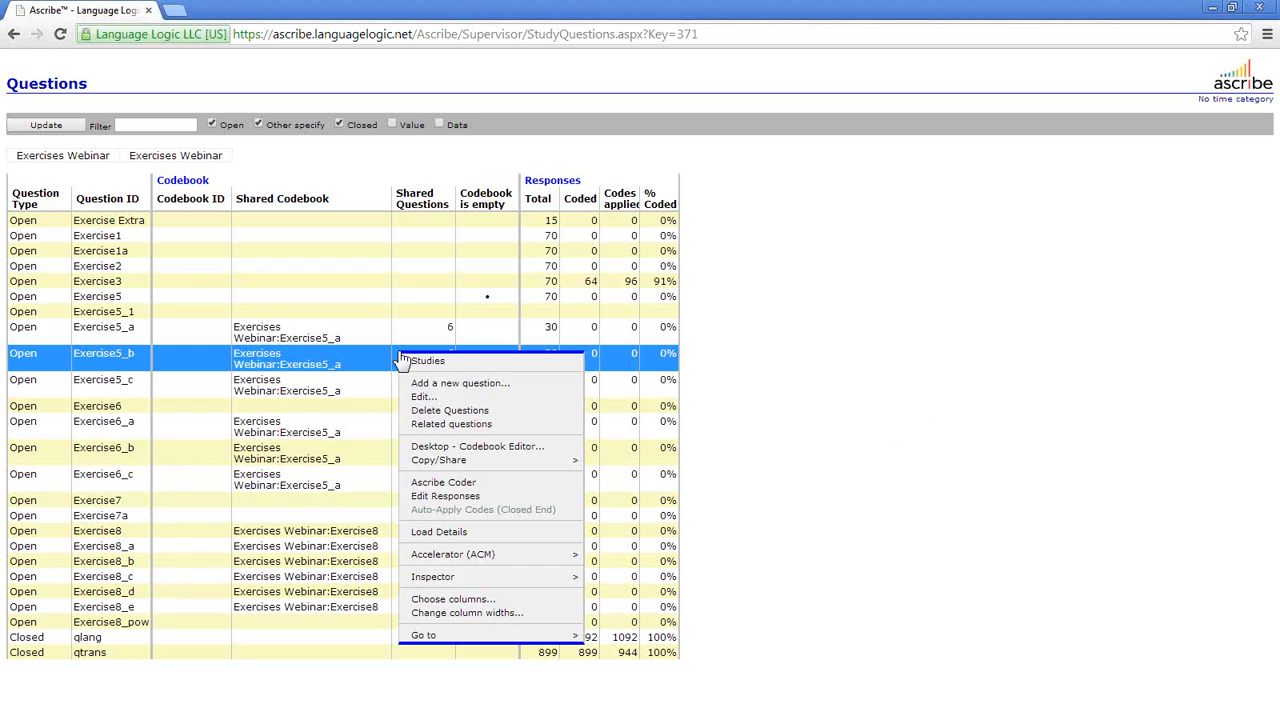
pyautogui.click(452, 599)
pyautogui.scroll(-1, 592, 370)
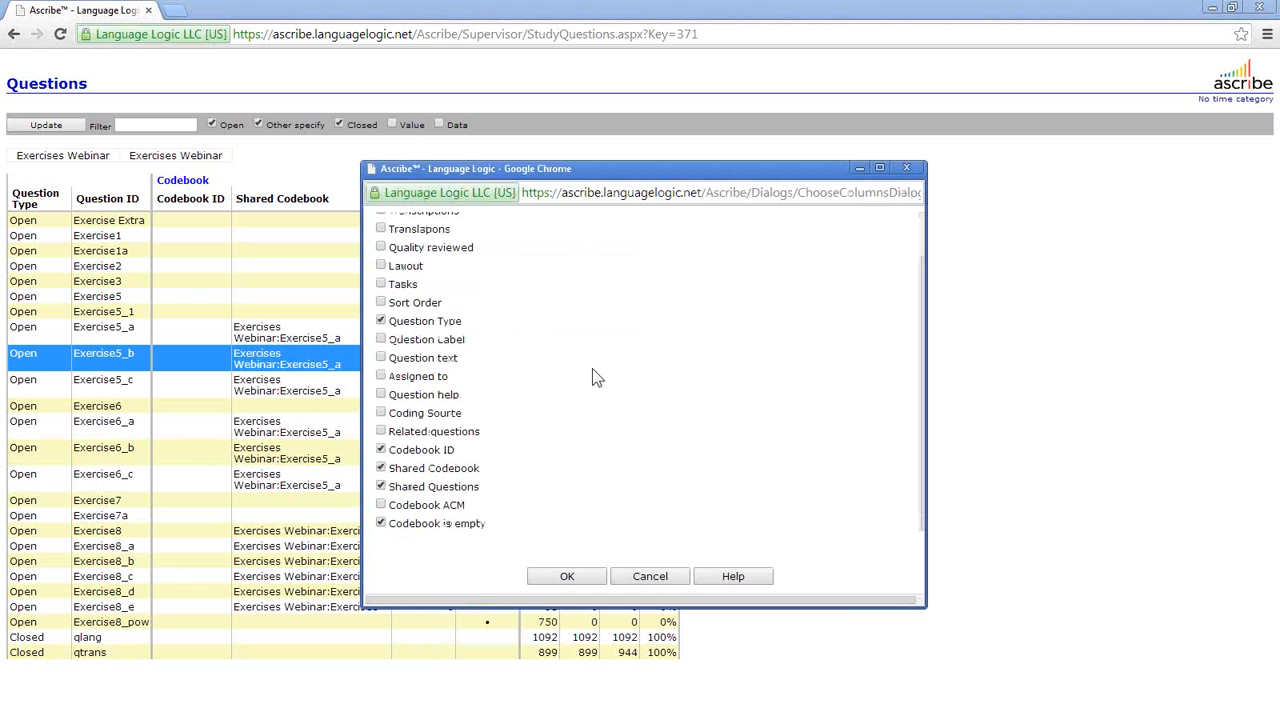
pyautogui.click(566, 576)
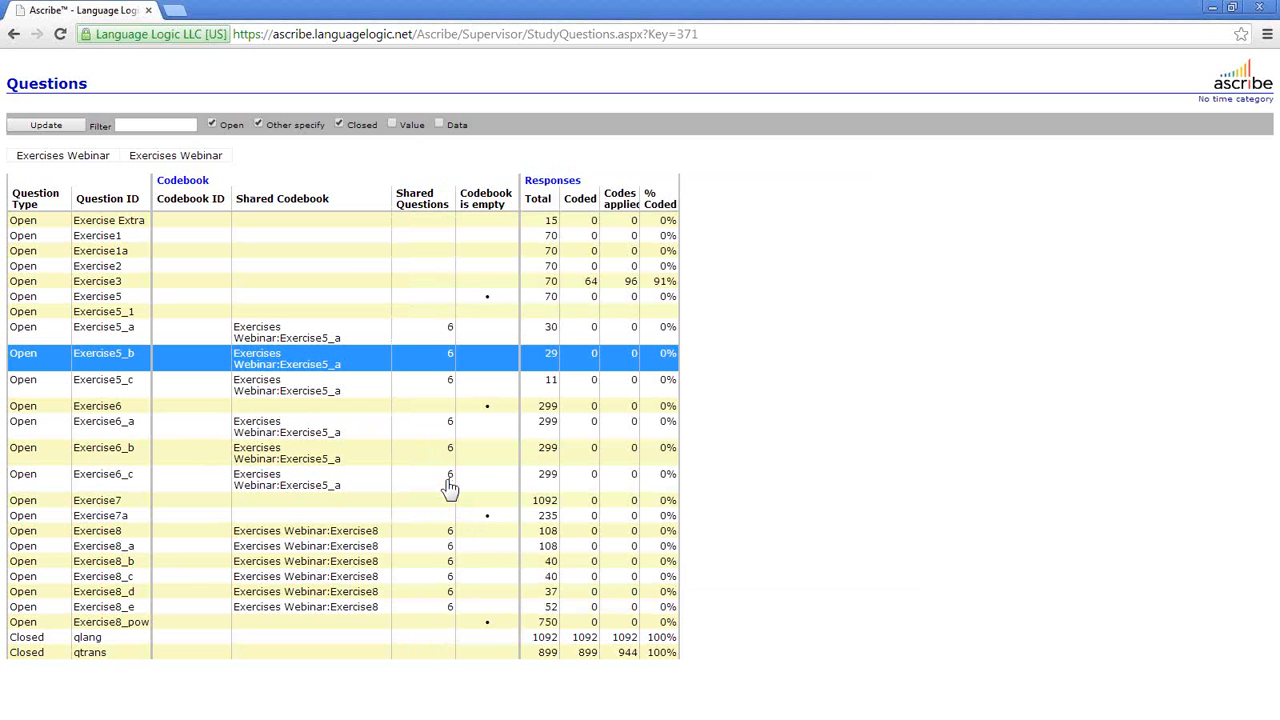
# - Unshare the codebook of Exercise5_a from Exercise6_c and from Exercise6_b, so each gets its own copy
pyautogui.rightClick(450, 487)
pyautogui.click(451, 485)
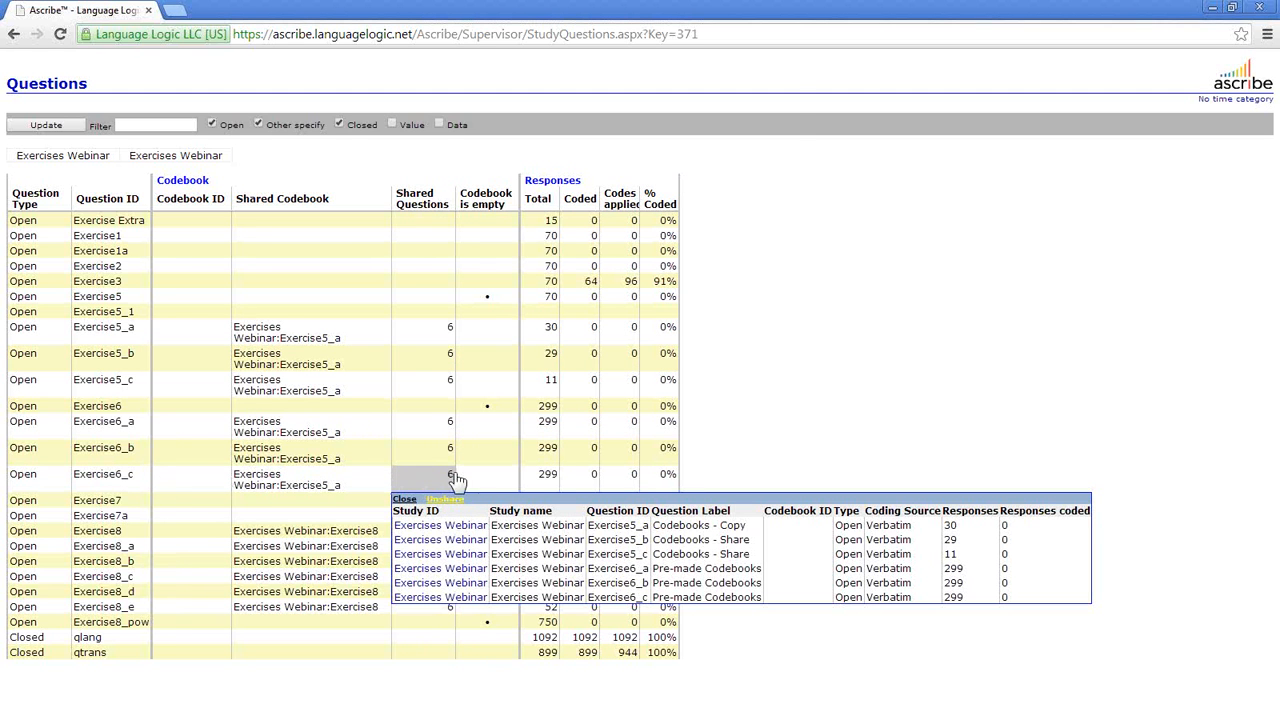
pyautogui.click(455, 502)
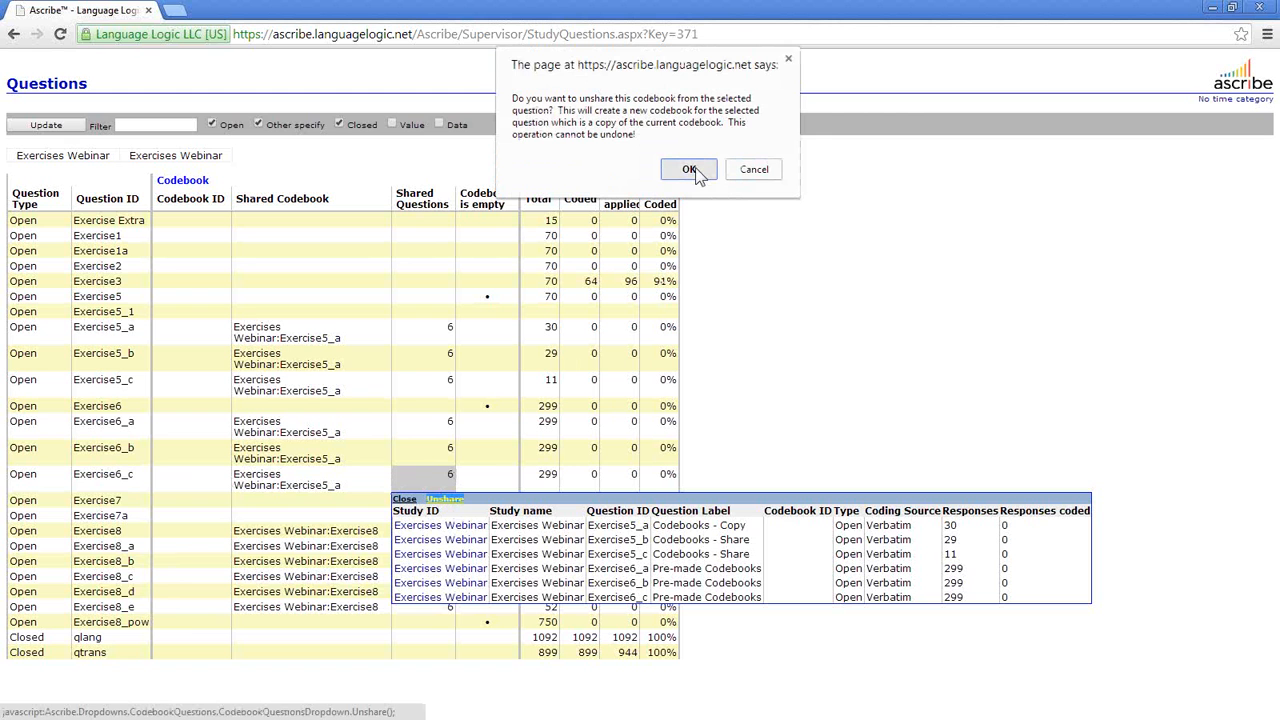
pyautogui.click(689, 170)
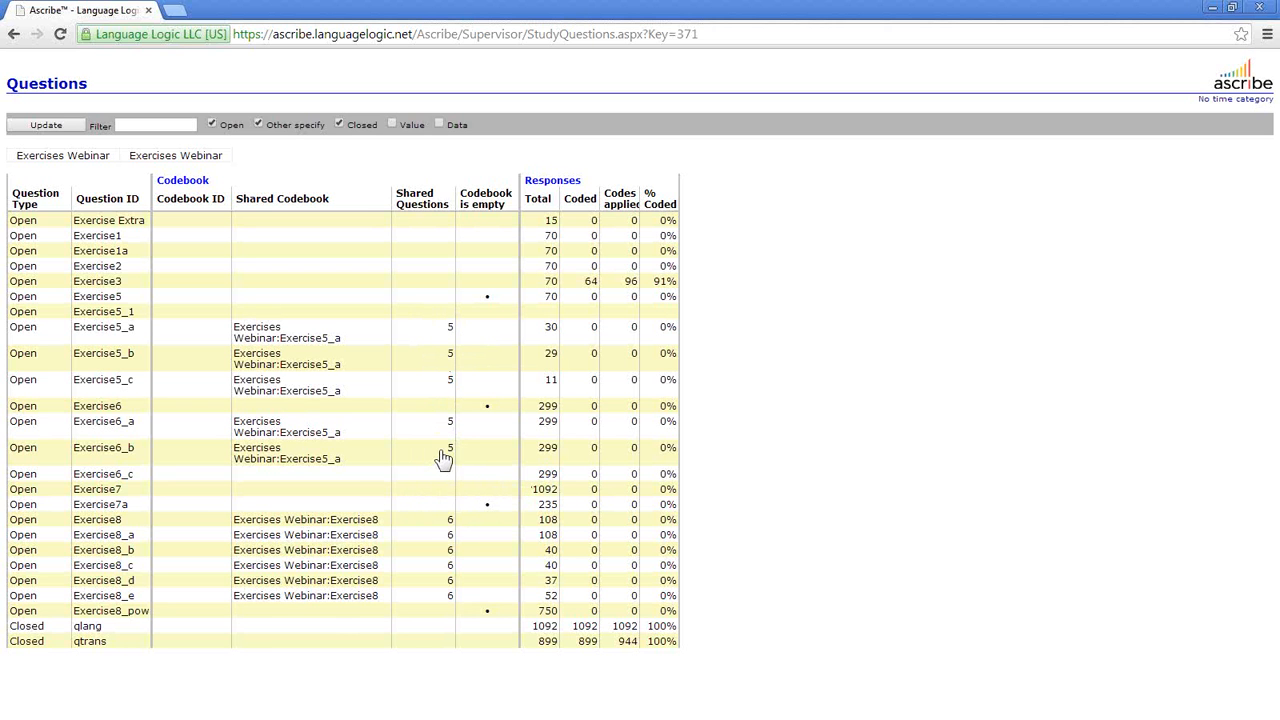
pyautogui.click(450, 450)
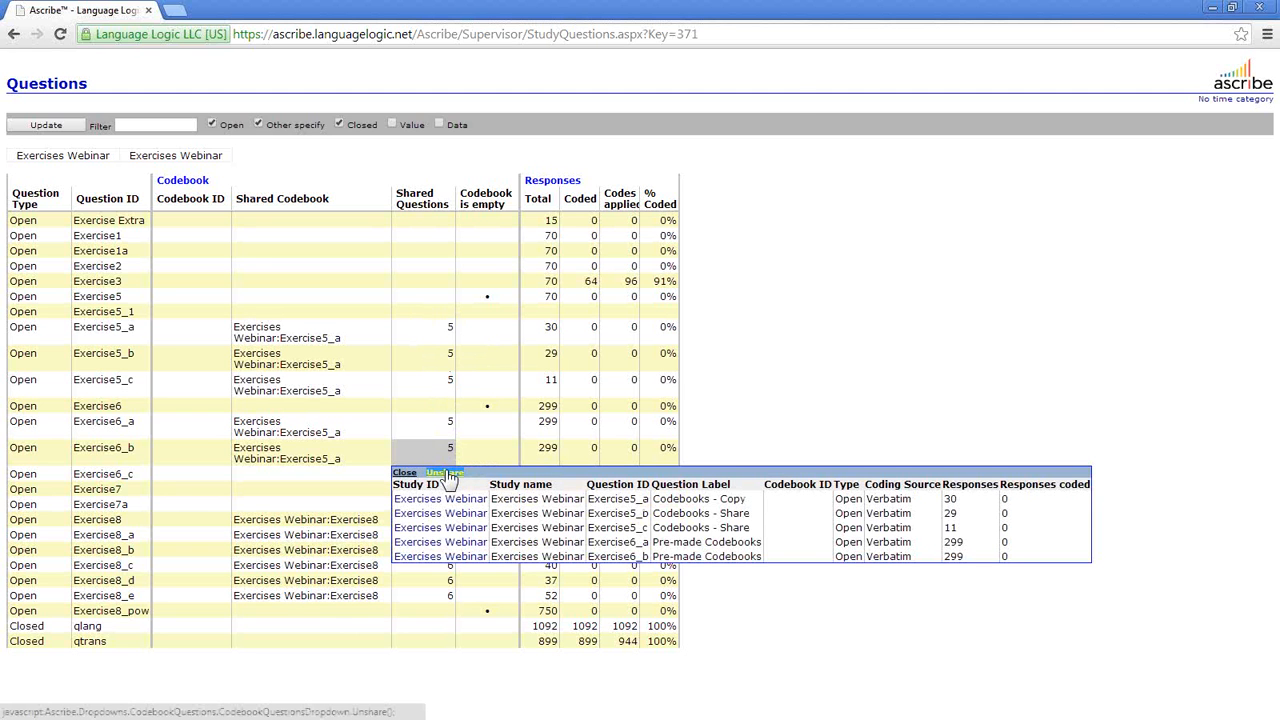
pyautogui.click(446, 473)
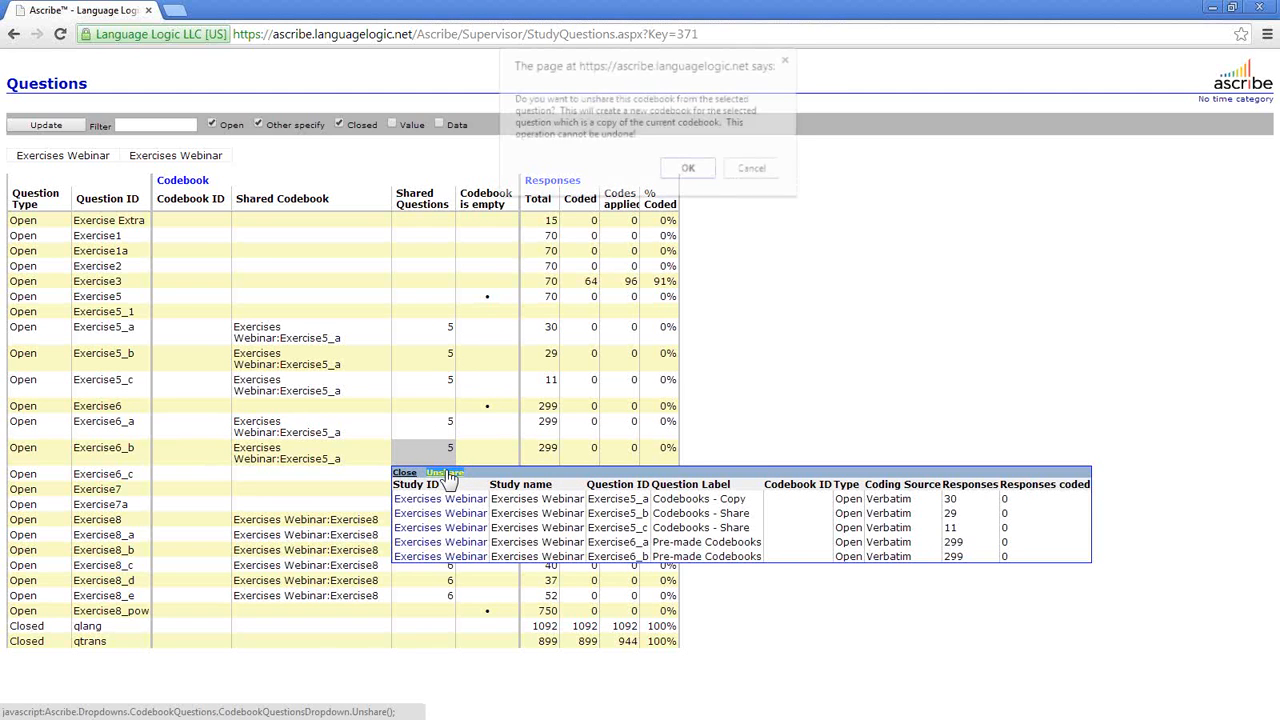
pyautogui.click(689, 172)
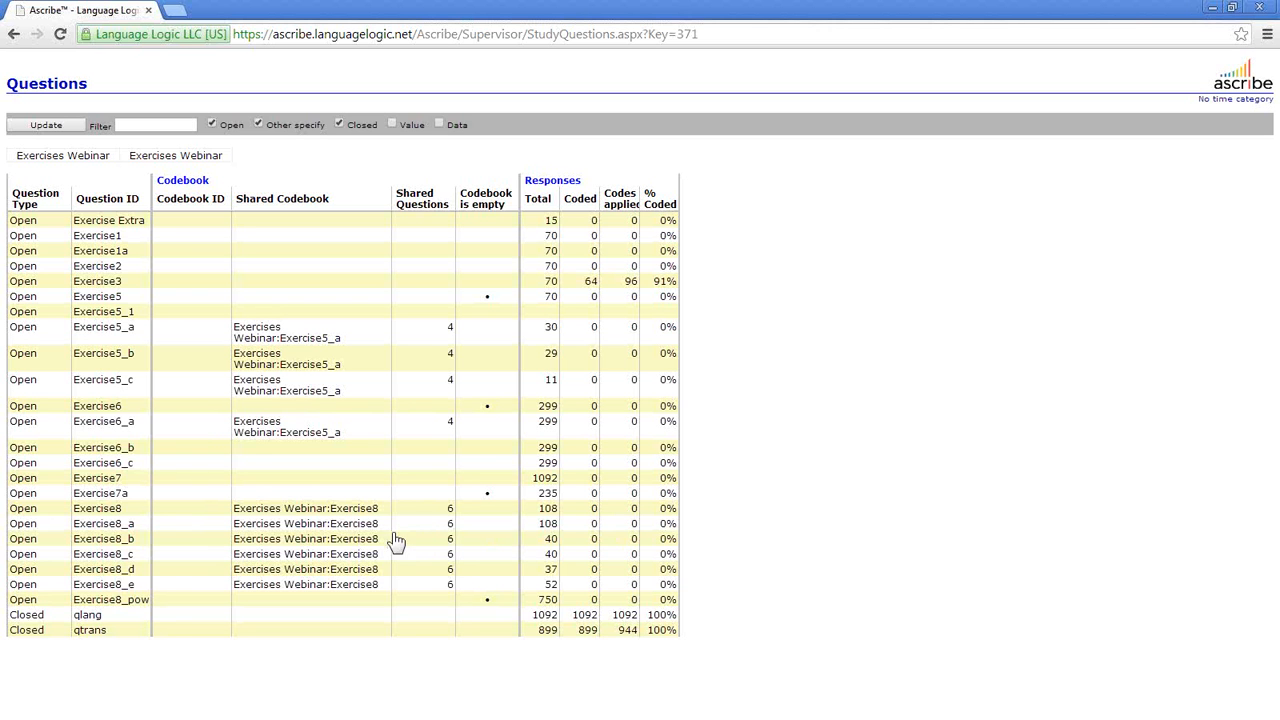
# - View the codebook details of Exercise7 and close them
pyautogui.rightClick(260, 466)
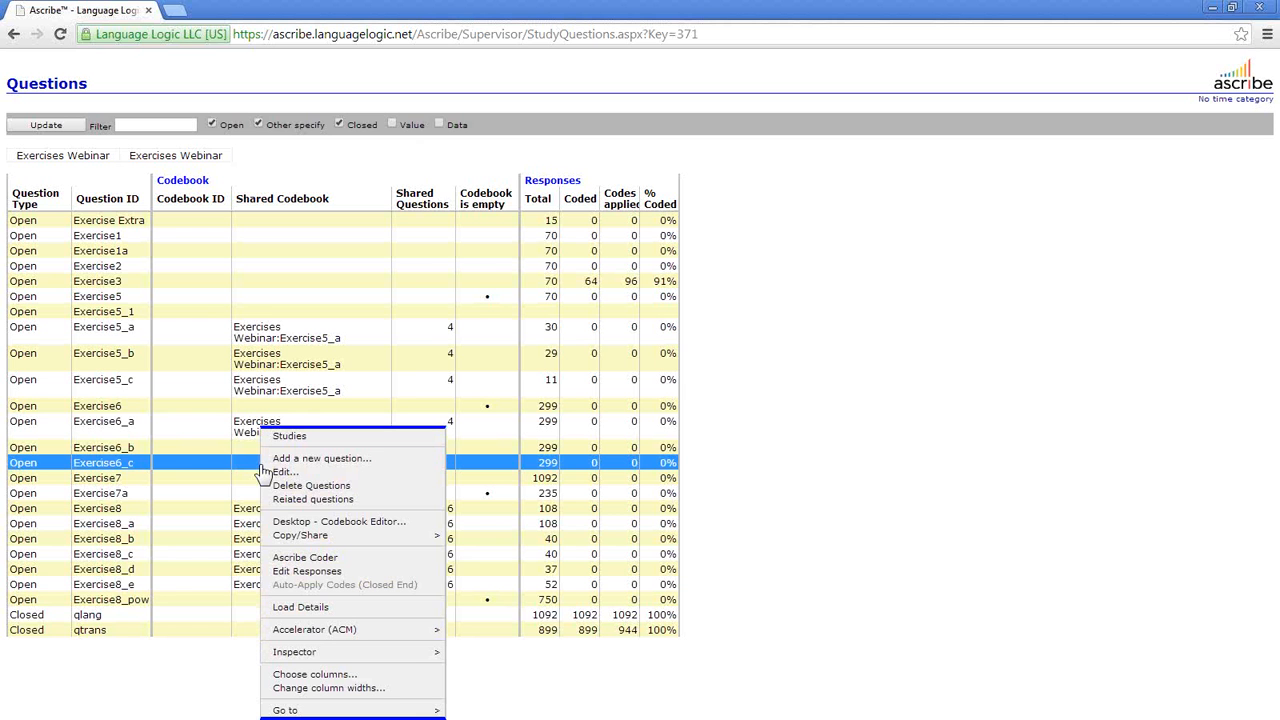
pyautogui.click(193, 478)
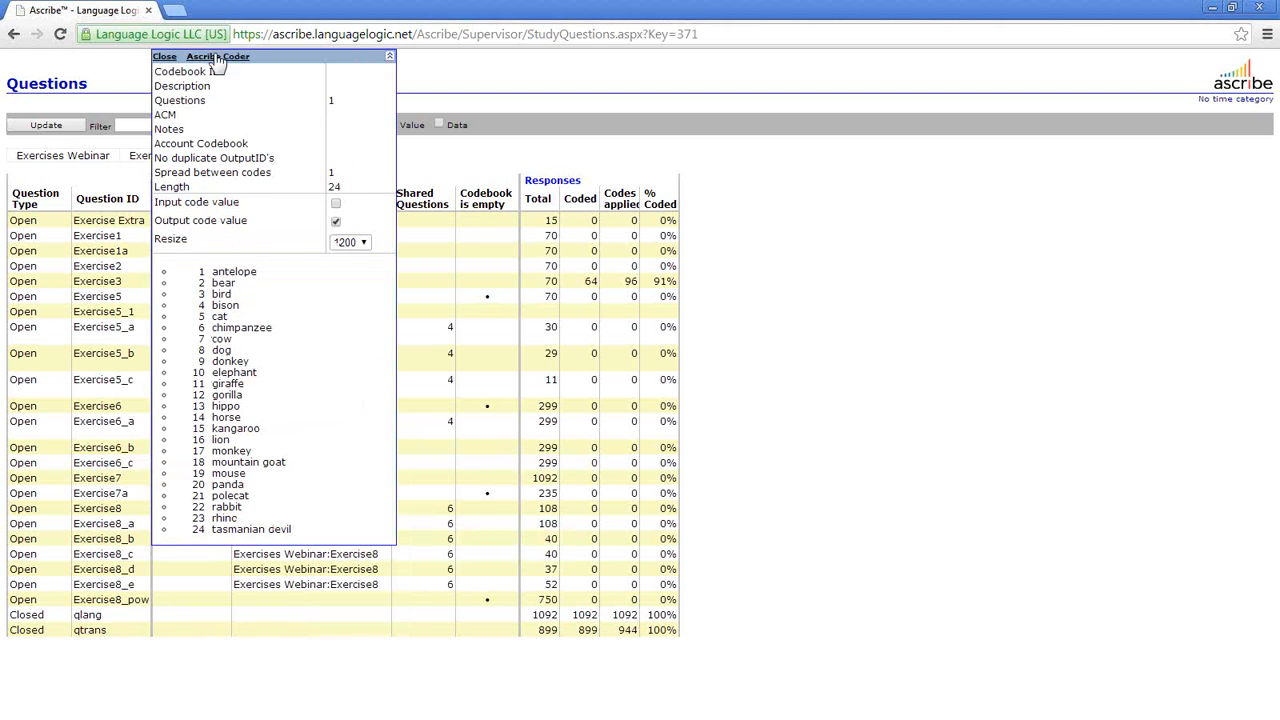
pyautogui.click(165, 57)
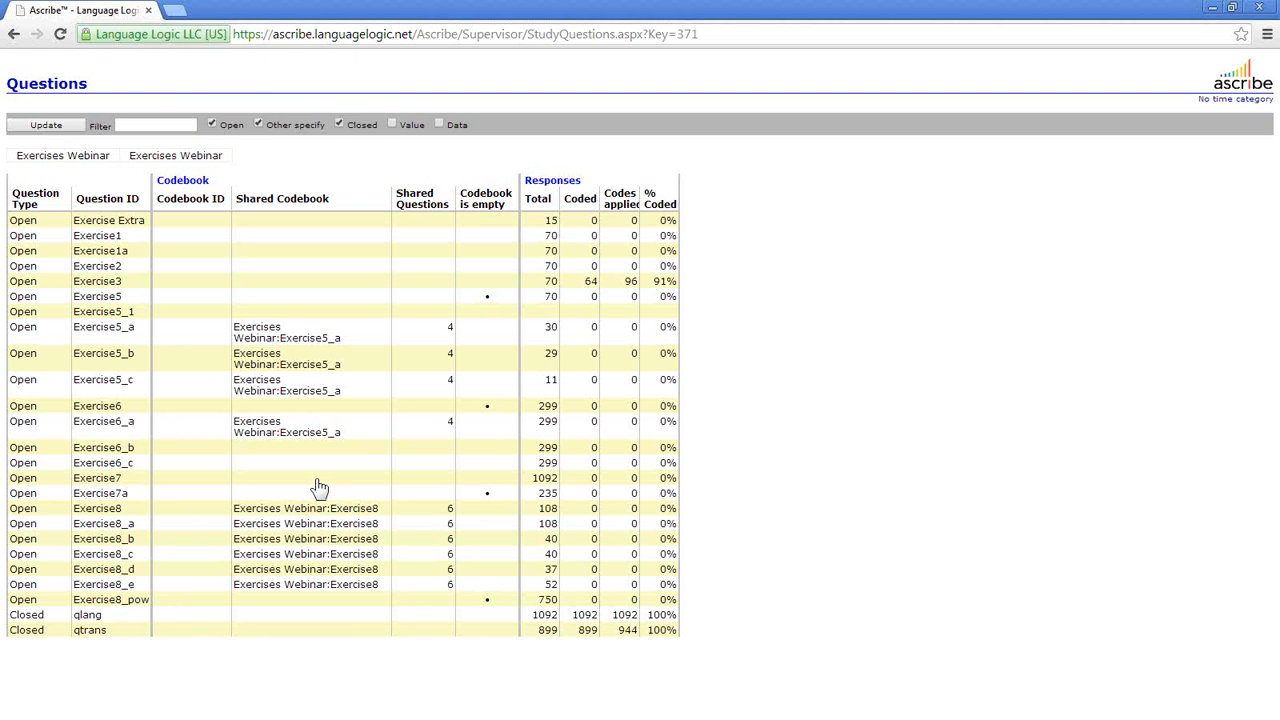
# - Start copying or sharing a codebook from another source to Exercise5
pyautogui.rightClick(285, 299)
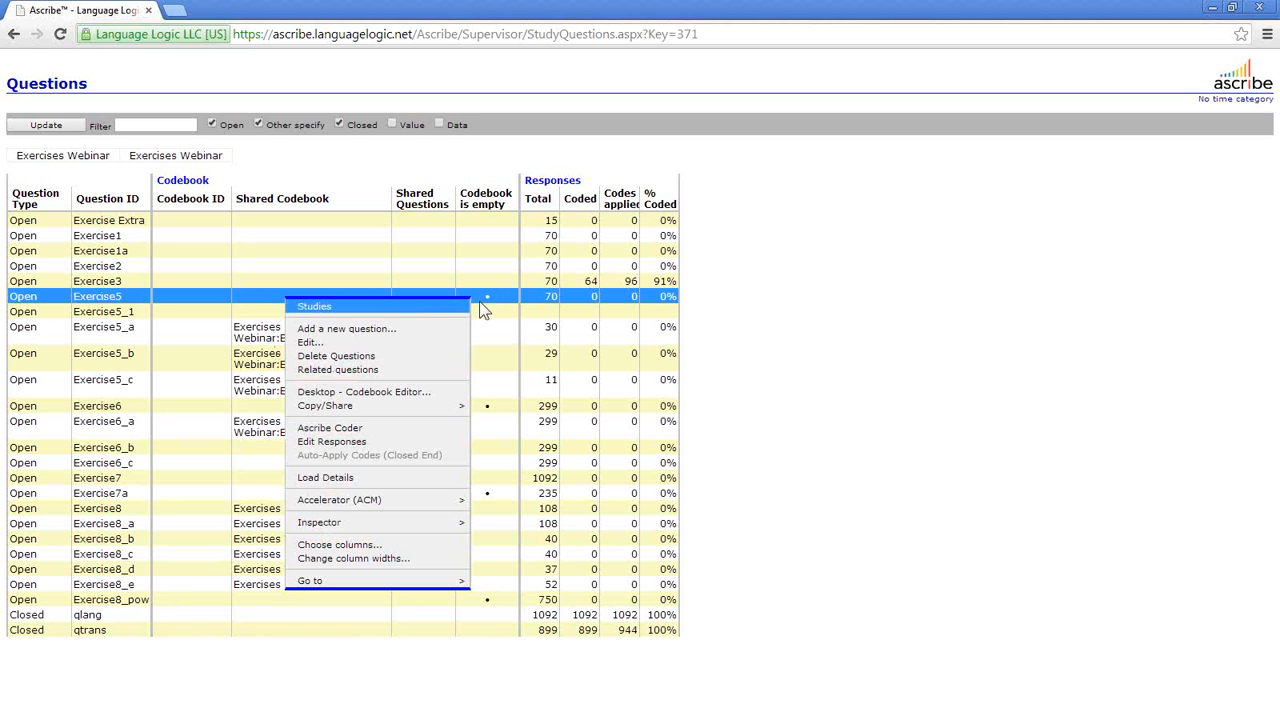
pyautogui.moveTo(376, 408)
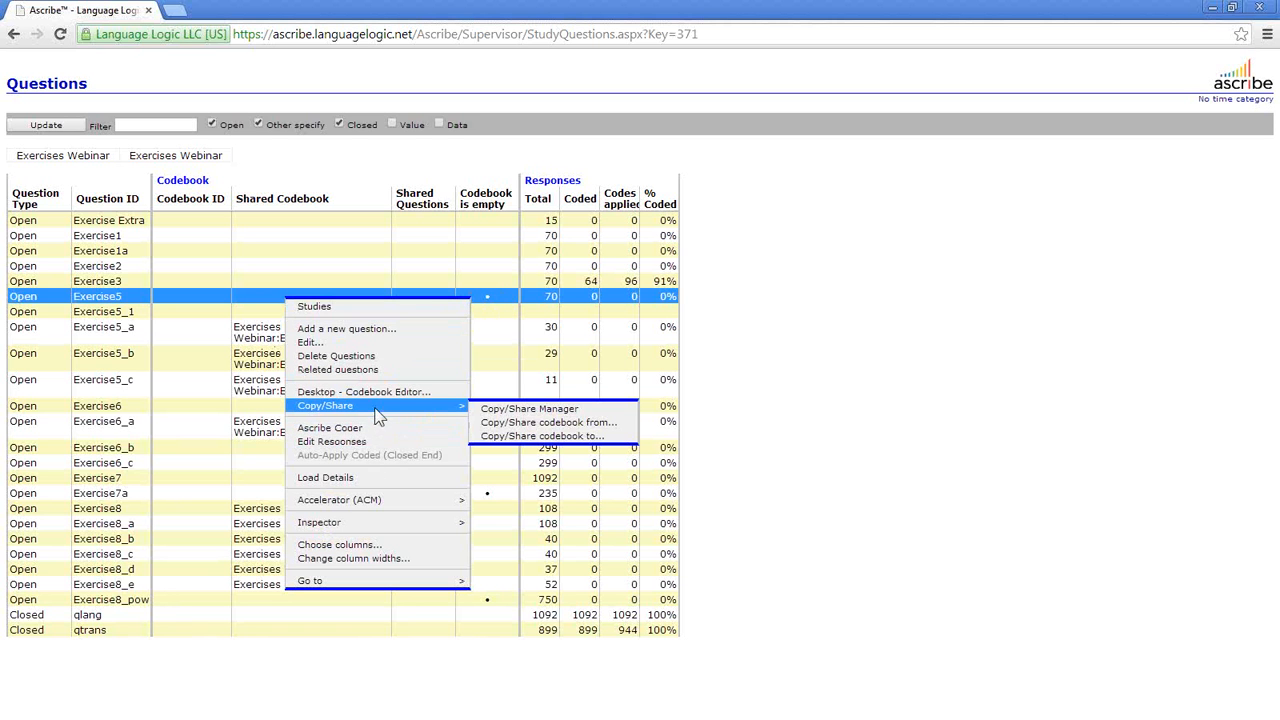
pyautogui.click(531, 425)
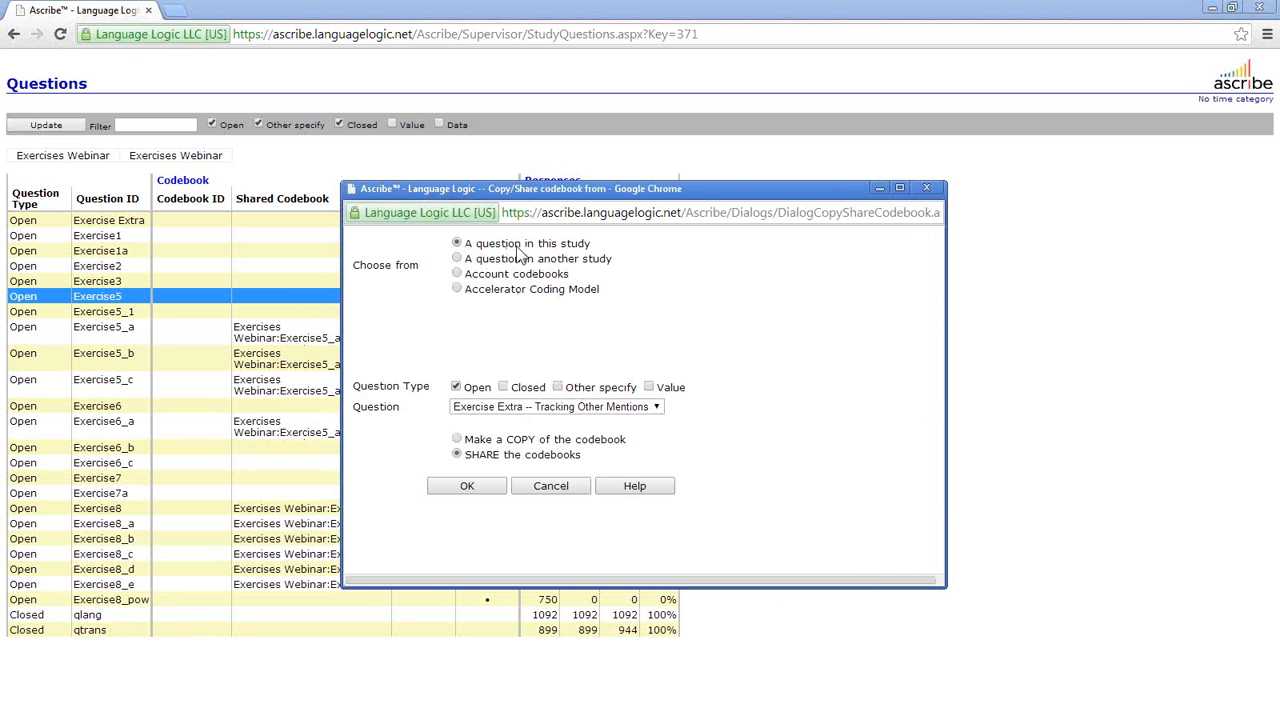
# - Look through the available codebook sources: a question in another study, account codebooks and Accelerator Coding Model, ending on a question in this study
pyautogui.click(460, 260)
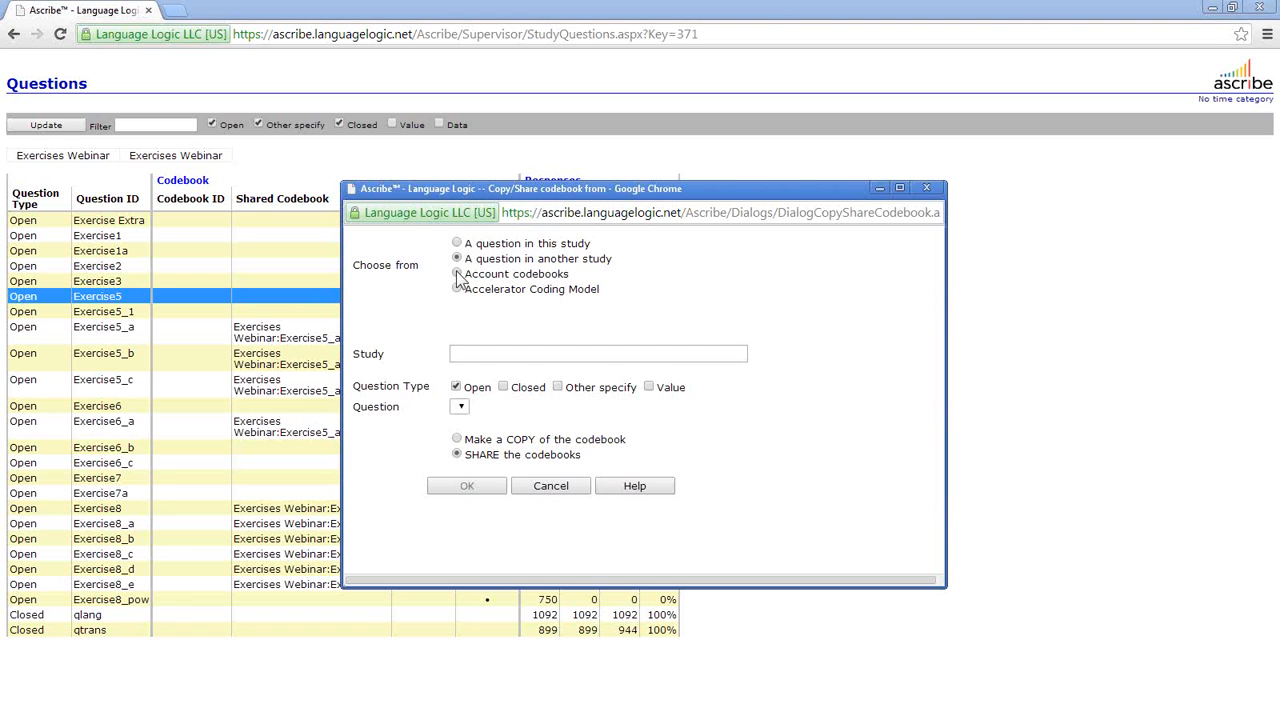
pyautogui.click(457, 274)
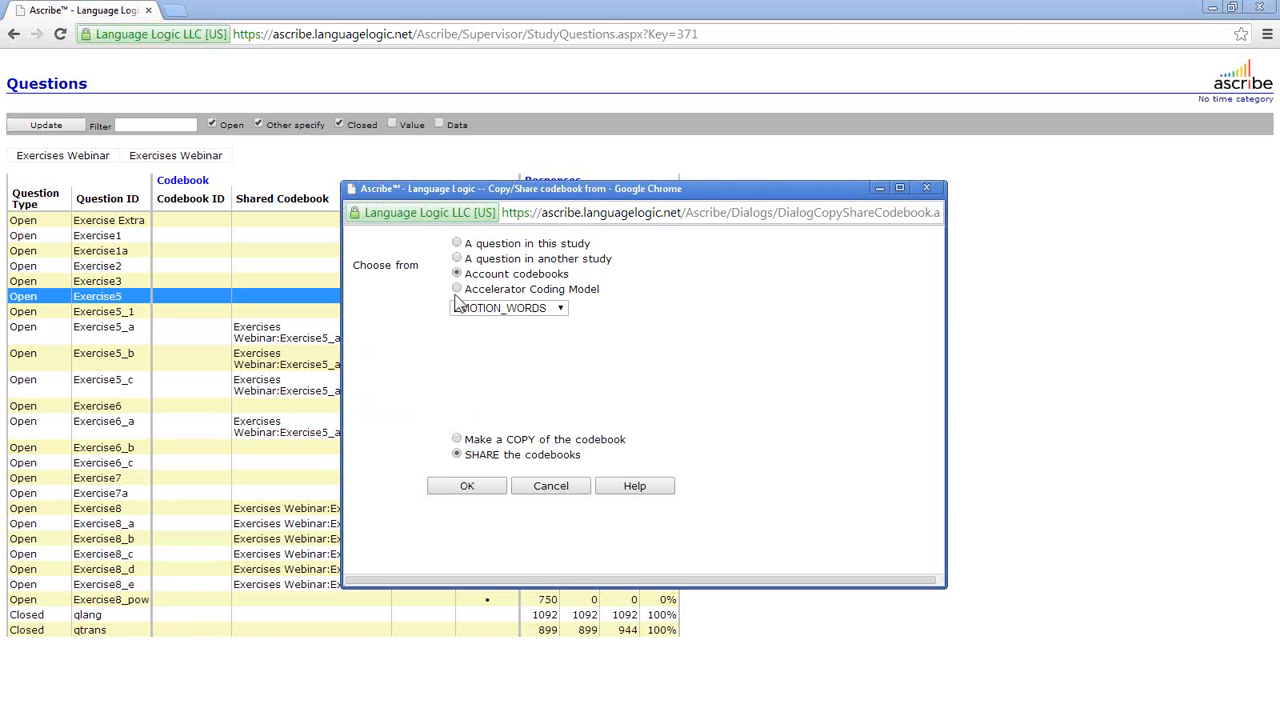
pyautogui.click(457, 289)
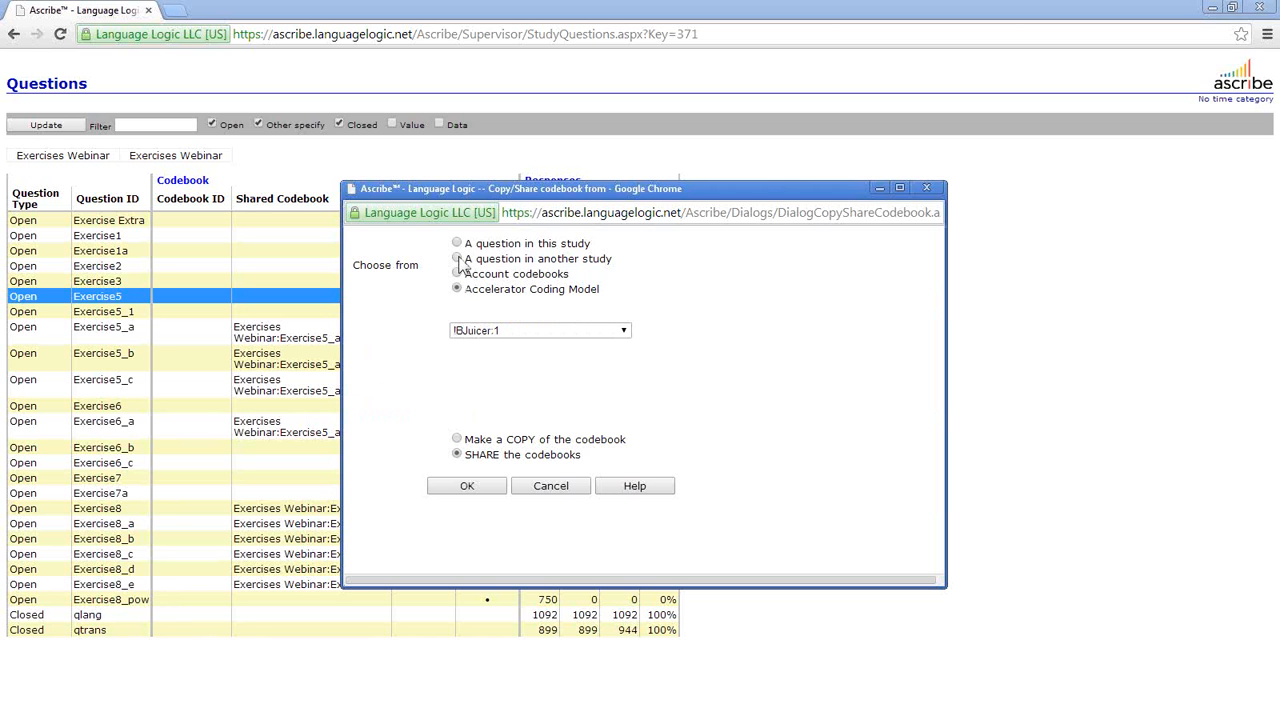
pyautogui.click(457, 259)
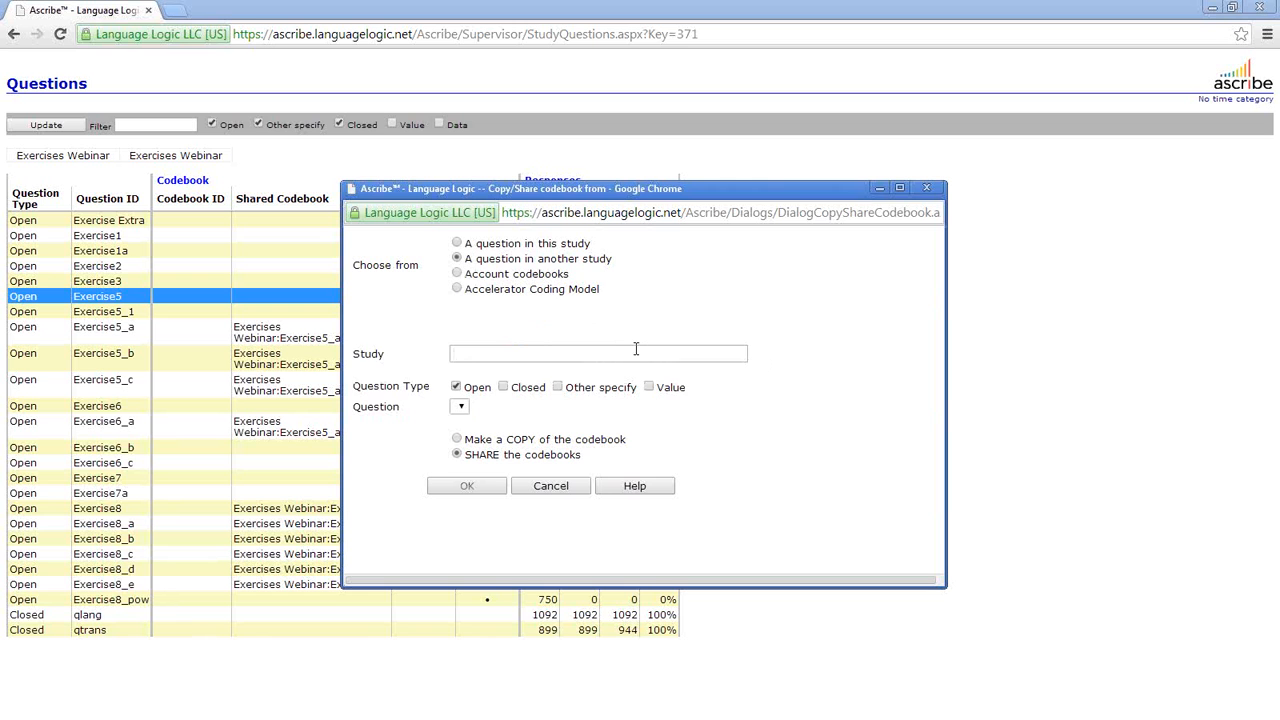
pyautogui.click(457, 243)
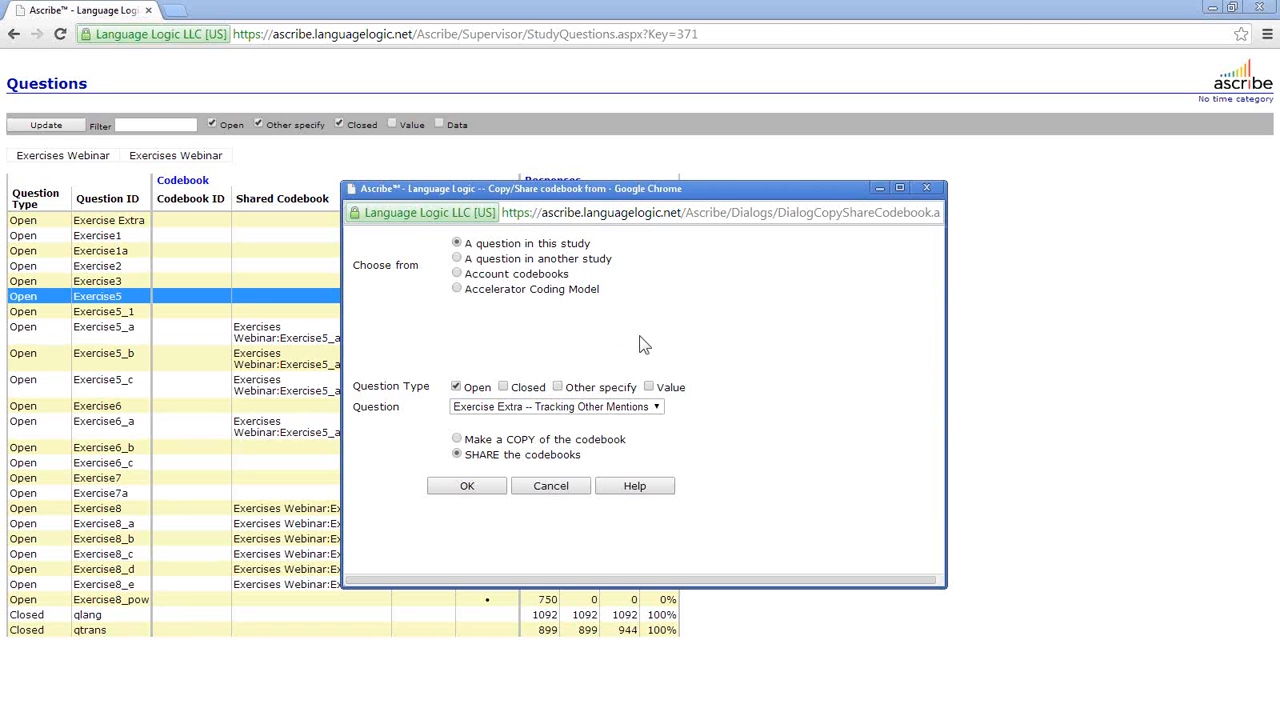
# - Search the other studies for "stat" as a codebook source, and return to a question in this study
pyautogui.click(458, 259)
pyautogui.click(480, 352)
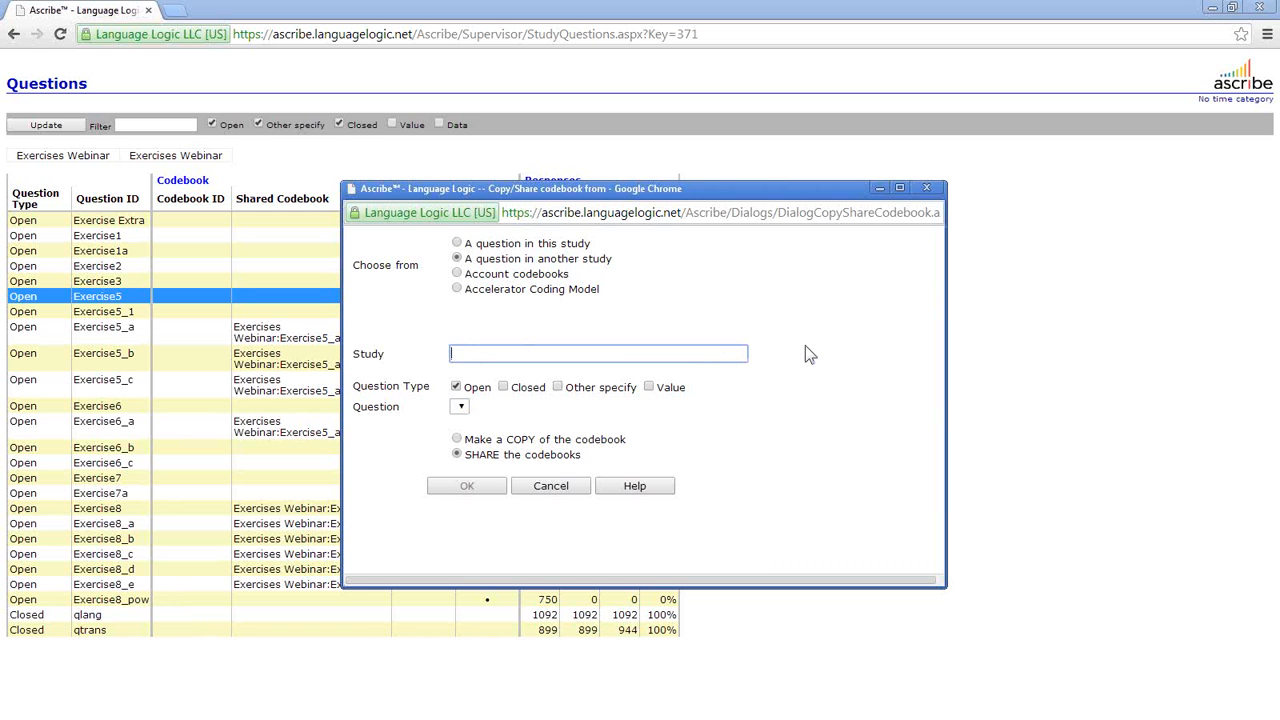
pyautogui.write('stat')
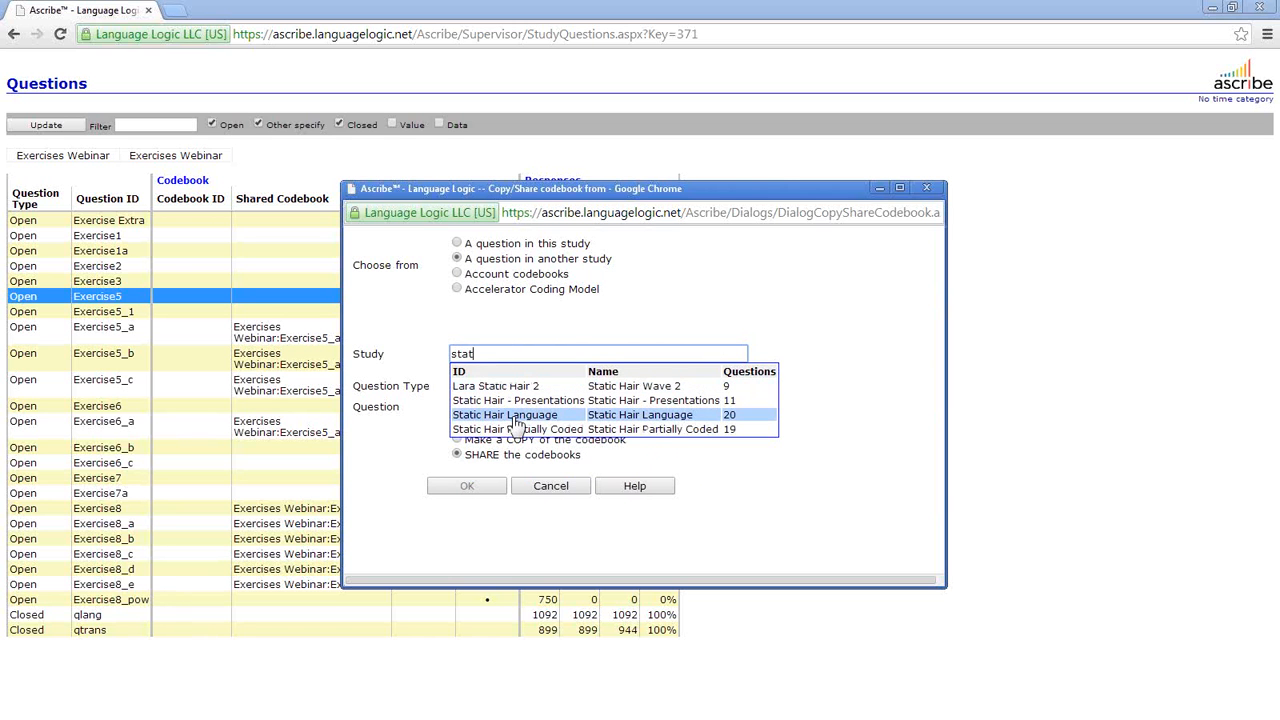
pyautogui.click(458, 243)
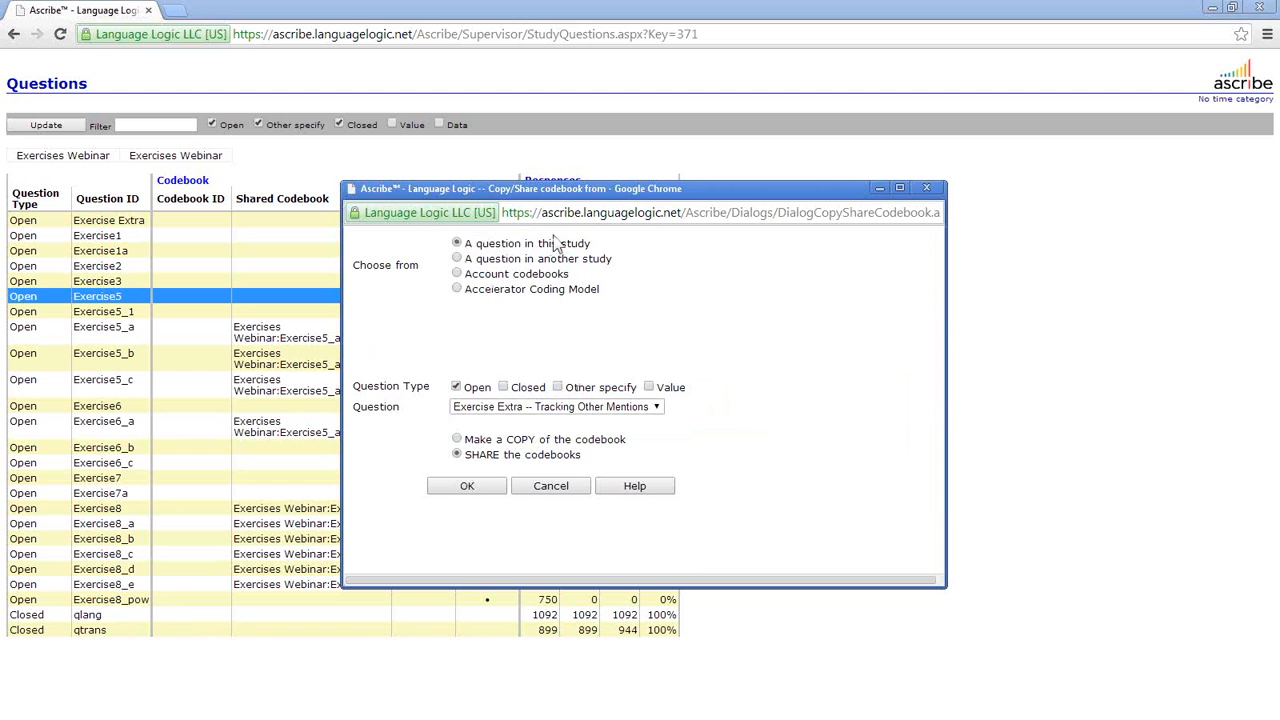
# - Make a copy of the codebook of Exercise5_1 -- Changes to Codebook for Exercise5
pyautogui.click(658, 410)
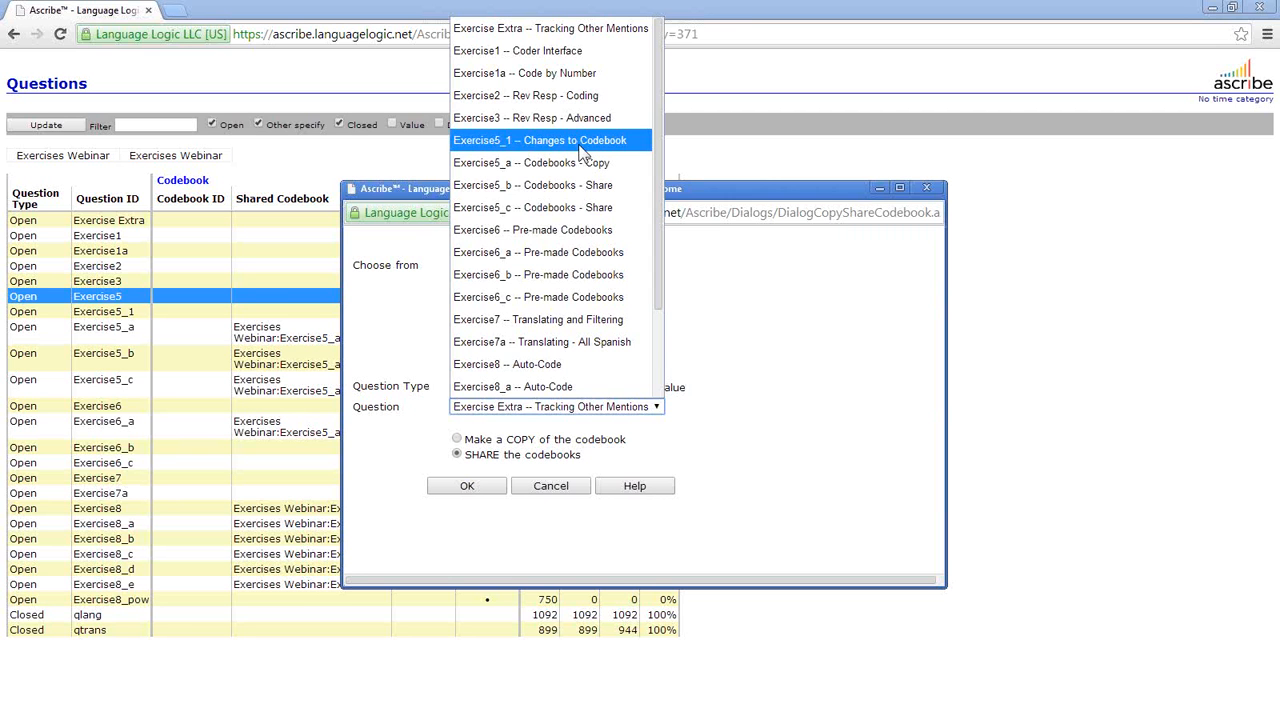
pyautogui.click(583, 150)
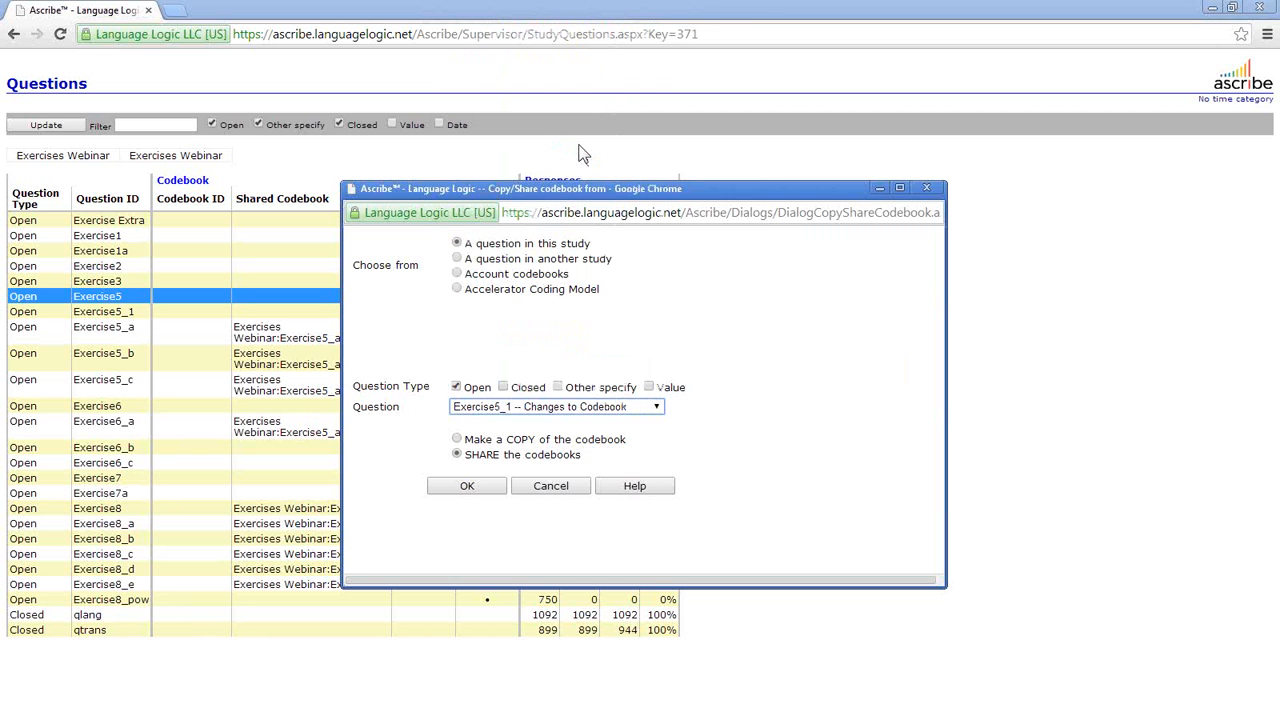
pyautogui.click(458, 440)
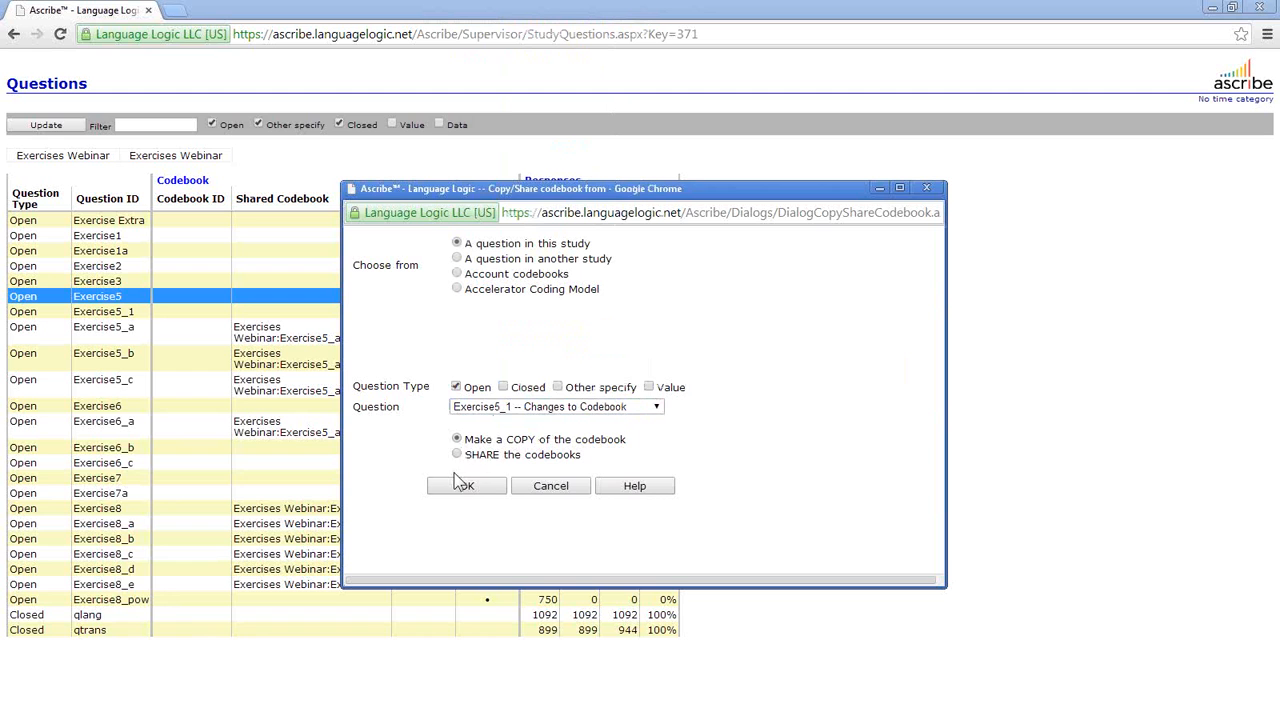
pyautogui.click(460, 486)
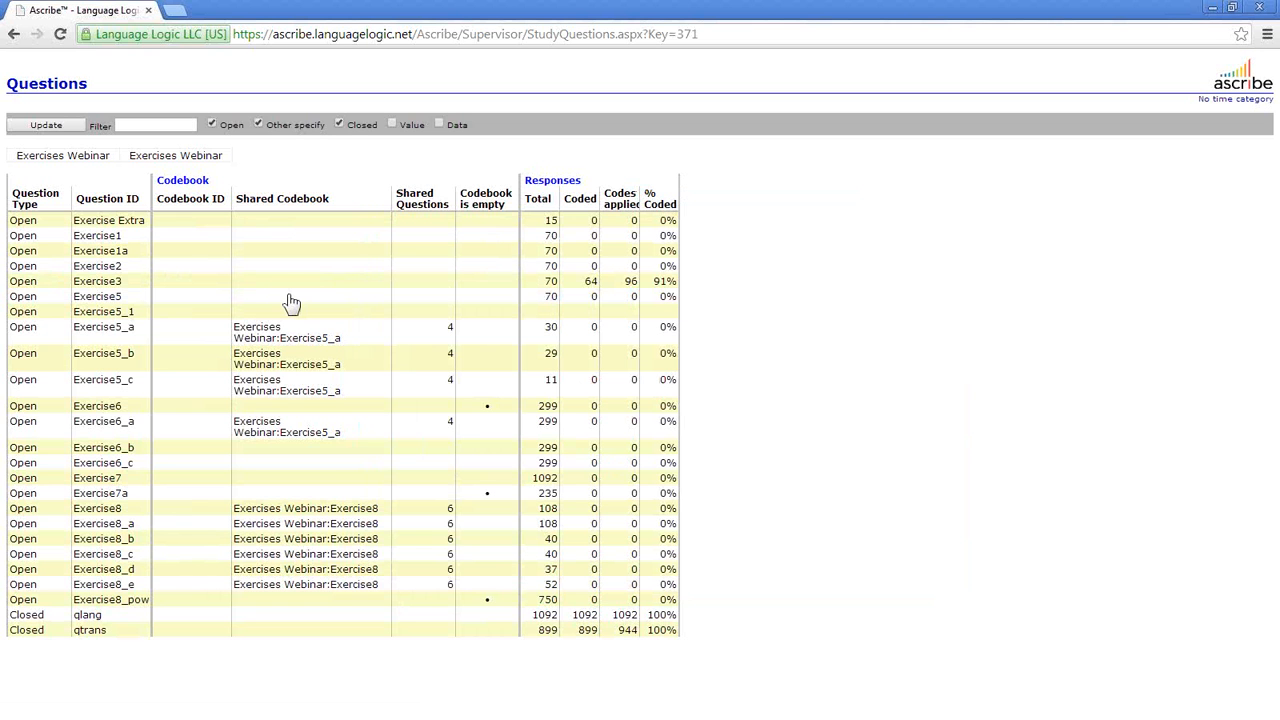
# - Share the codebook of Exercise5 with the question Exercise6 -- Pre-made Codebooks
pyautogui.rightClick(290, 300)
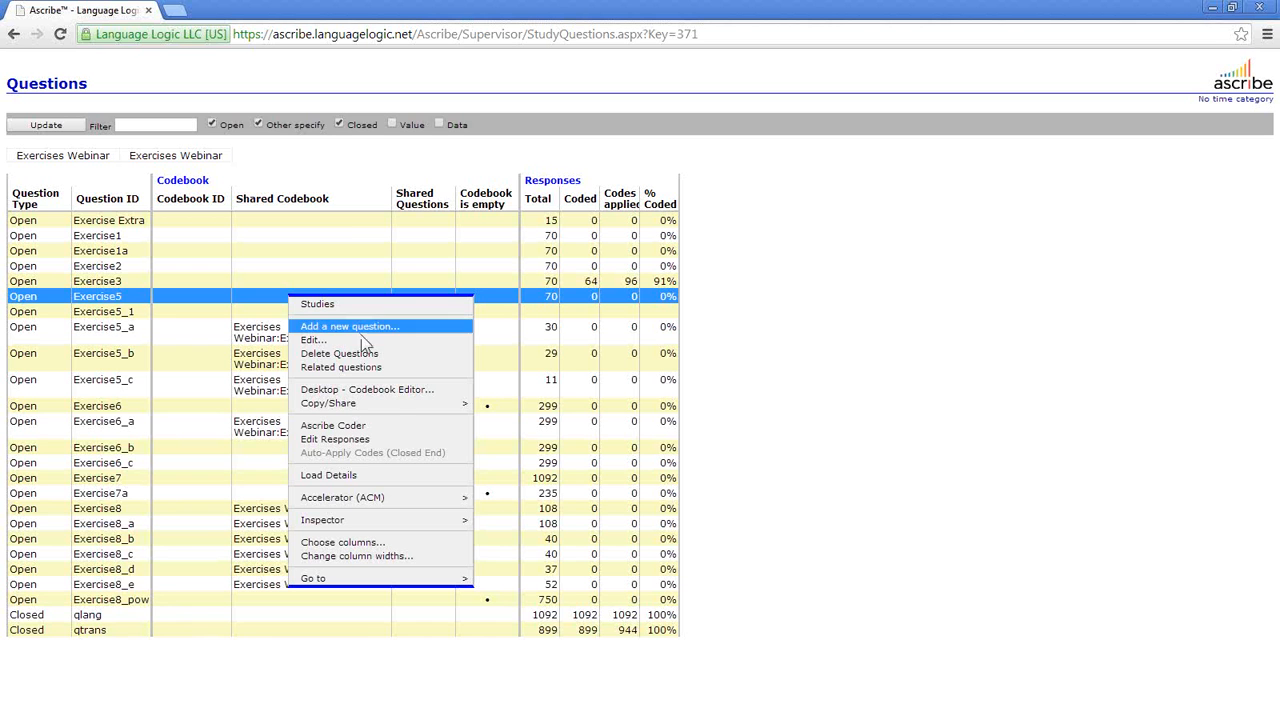
pyautogui.moveTo(400, 403)
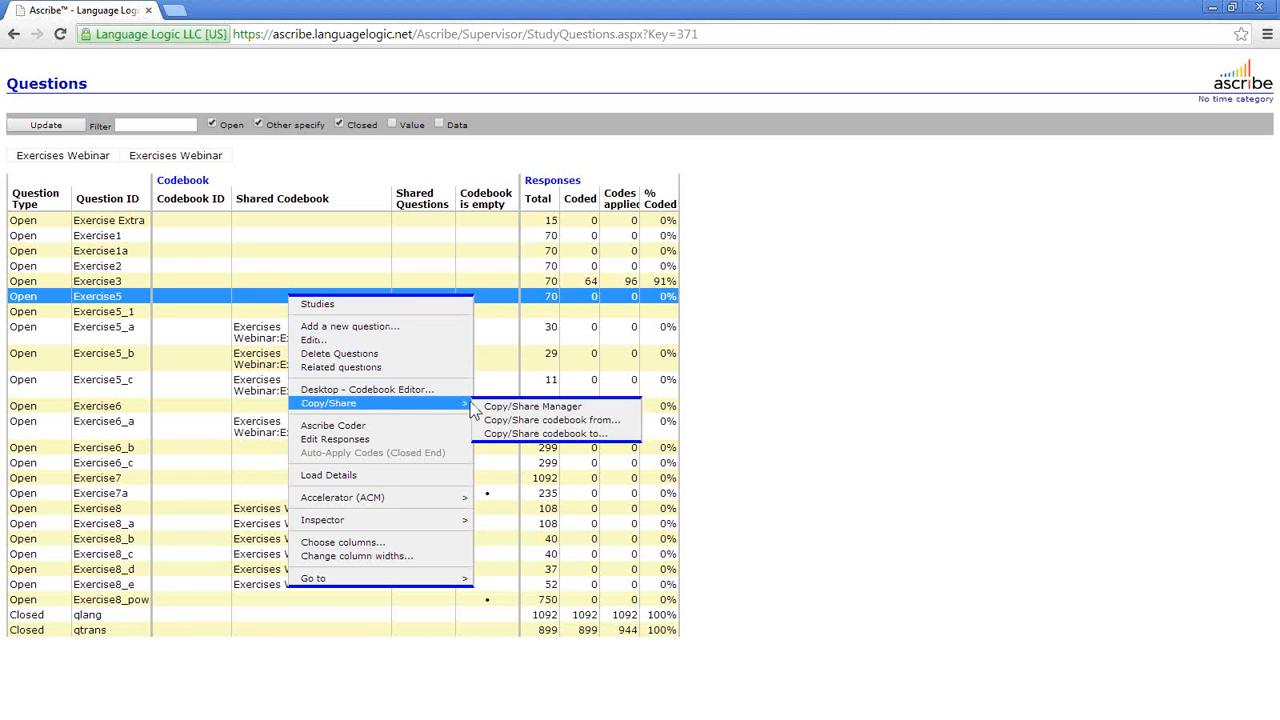
pyautogui.click(548, 436)
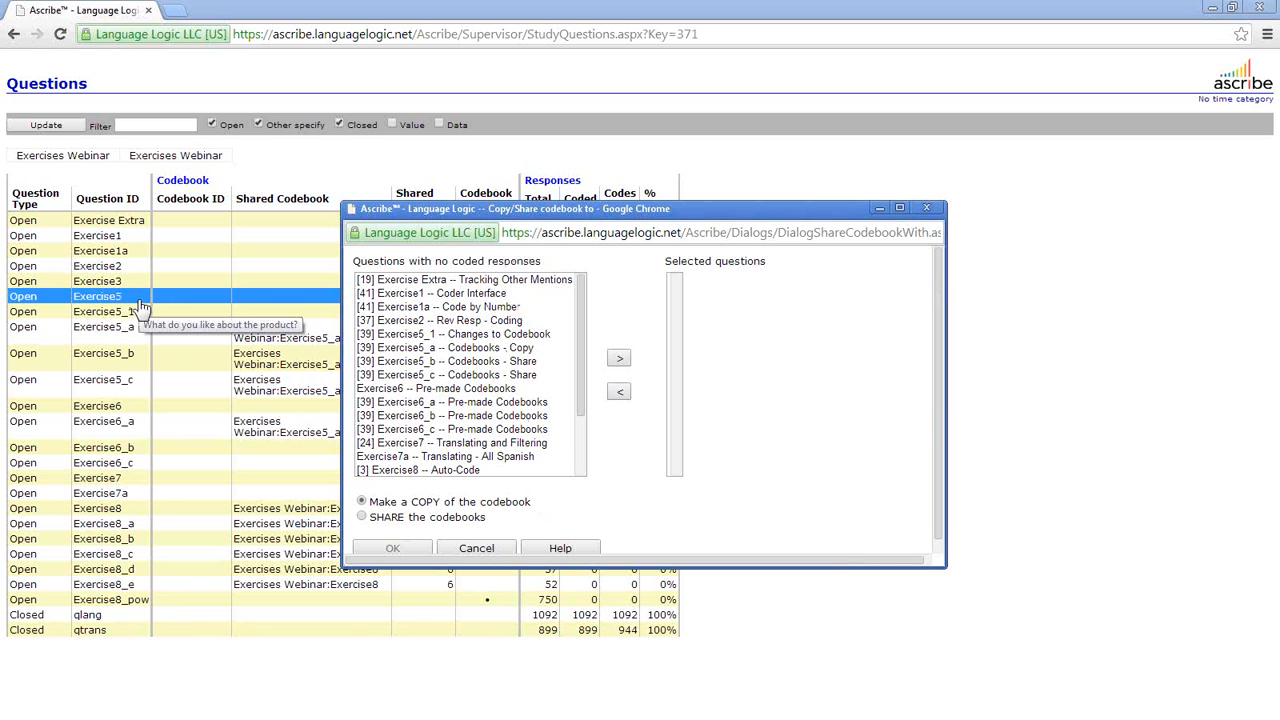
pyautogui.moveTo(582, 339); pyautogui.dragTo(585, 410)
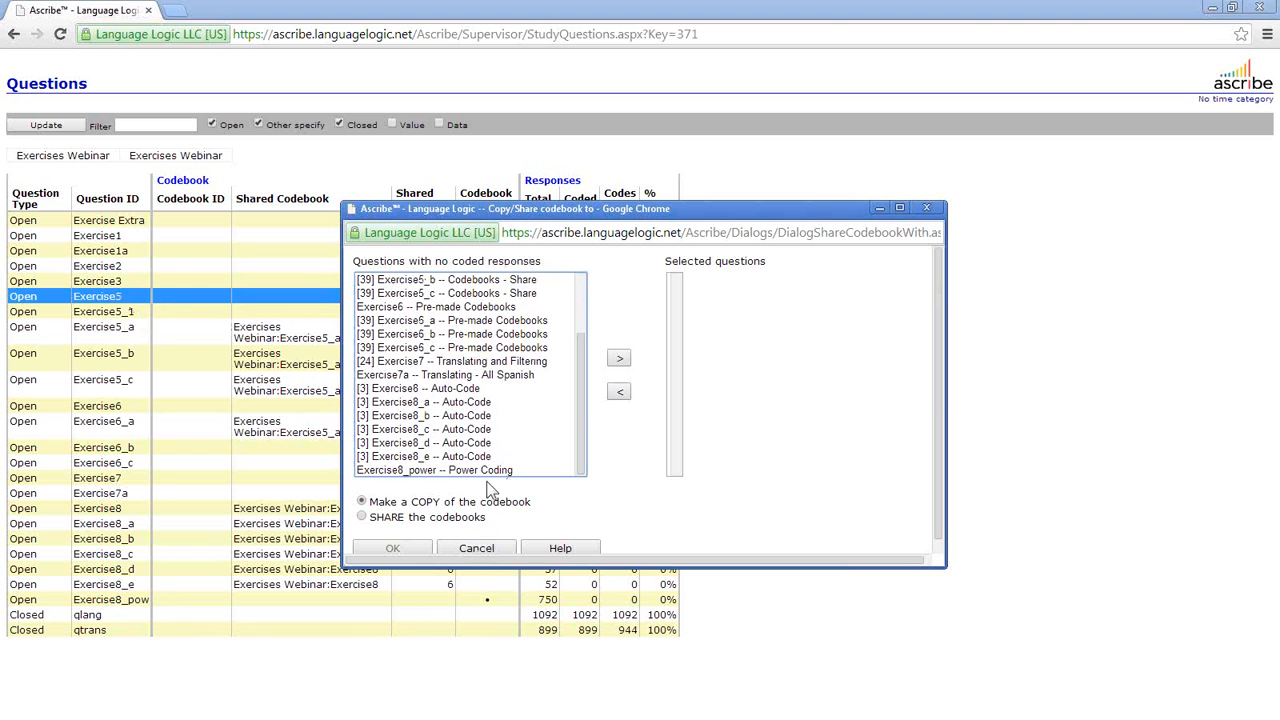
pyautogui.moveTo(580, 422); pyautogui.dragTo(585, 372)
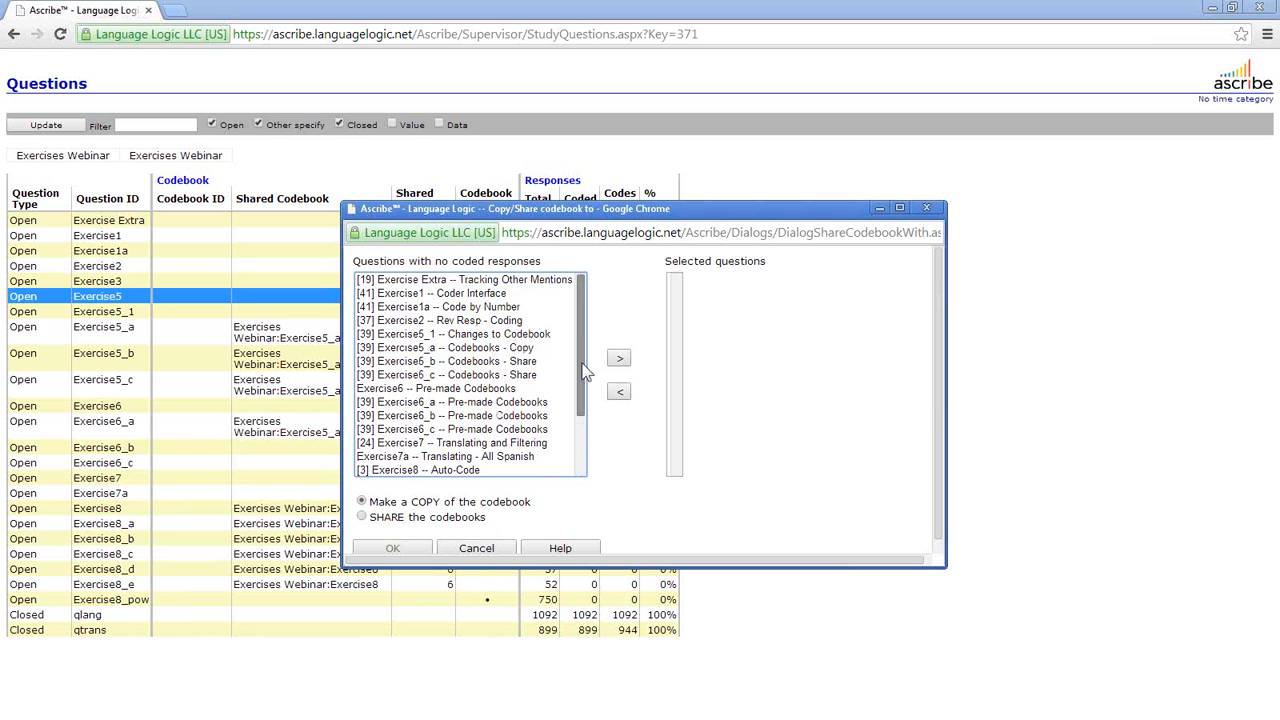
pyautogui.click(503, 389)
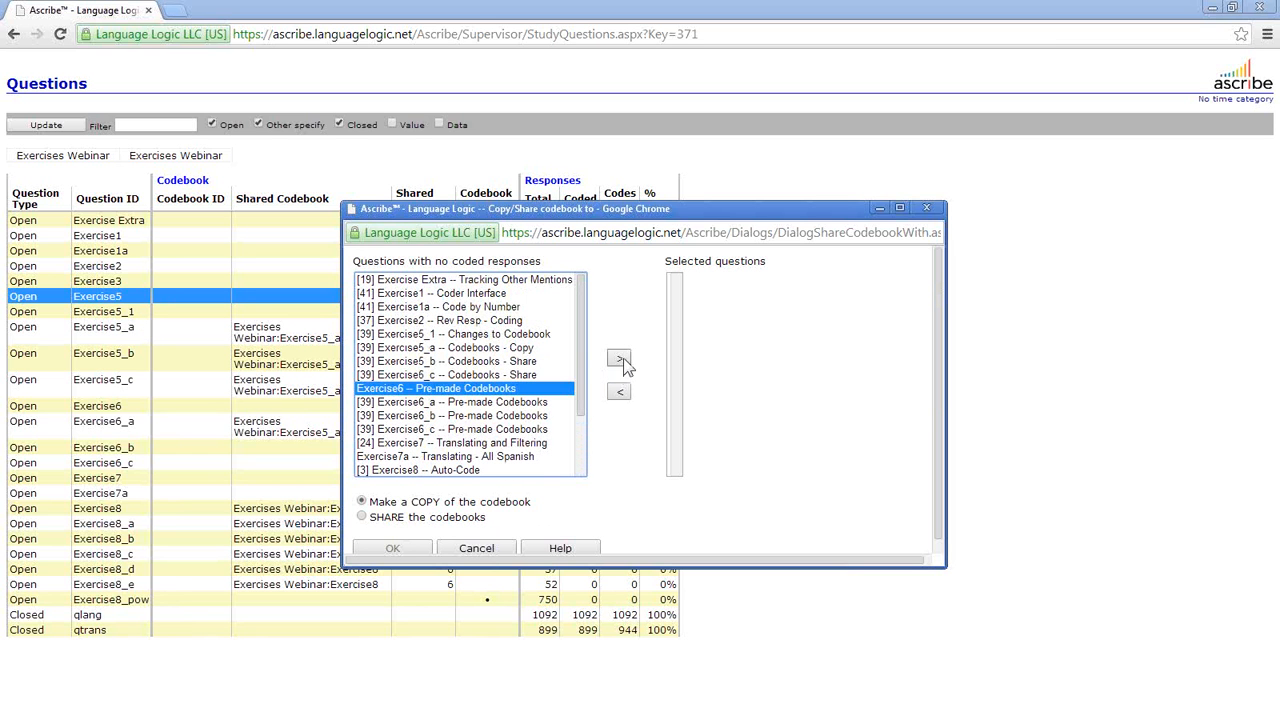
pyautogui.click(620, 362)
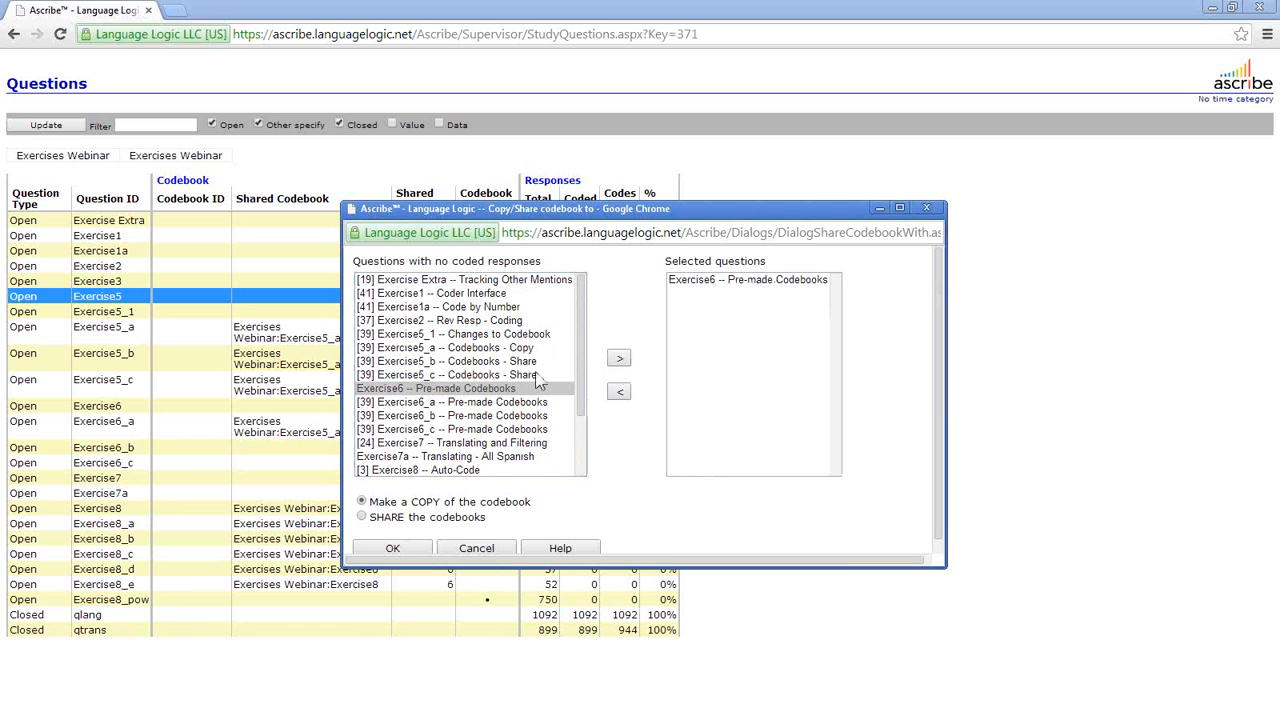
pyautogui.click(362, 517)
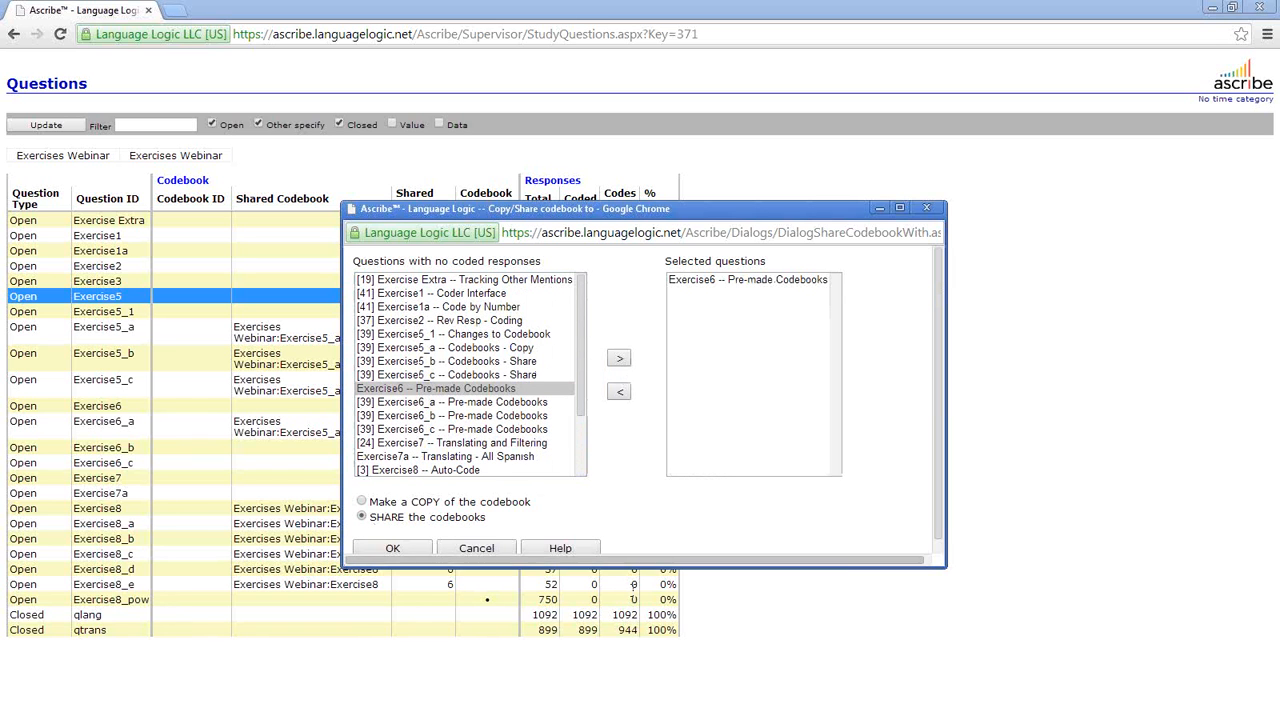
pyautogui.click(423, 550)
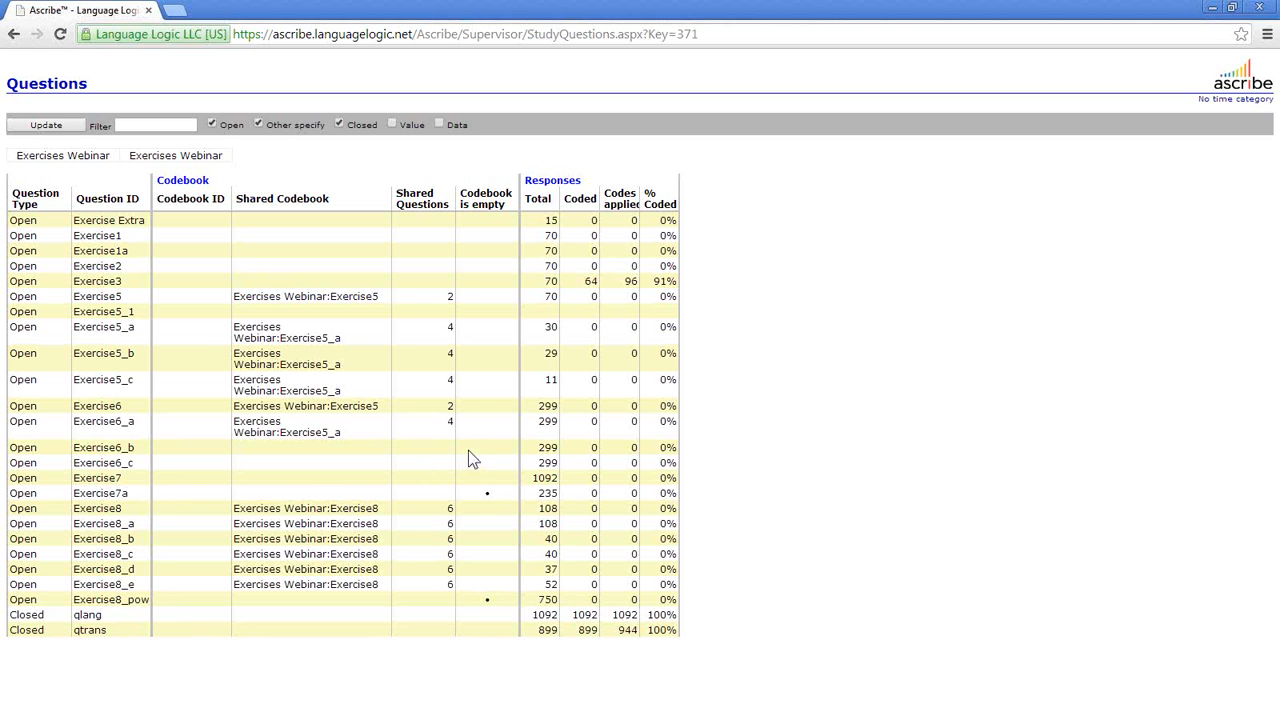
pyautogui.rightClick(386, 306)
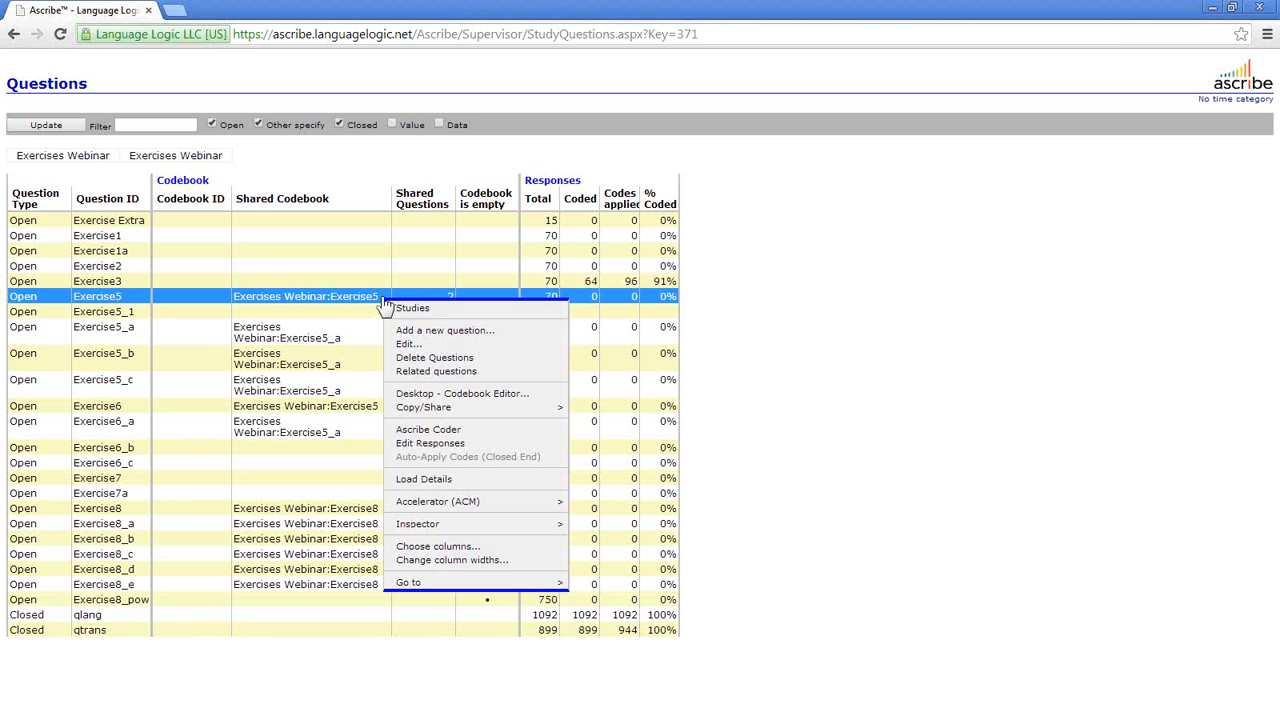
pyautogui.moveTo(500, 407)
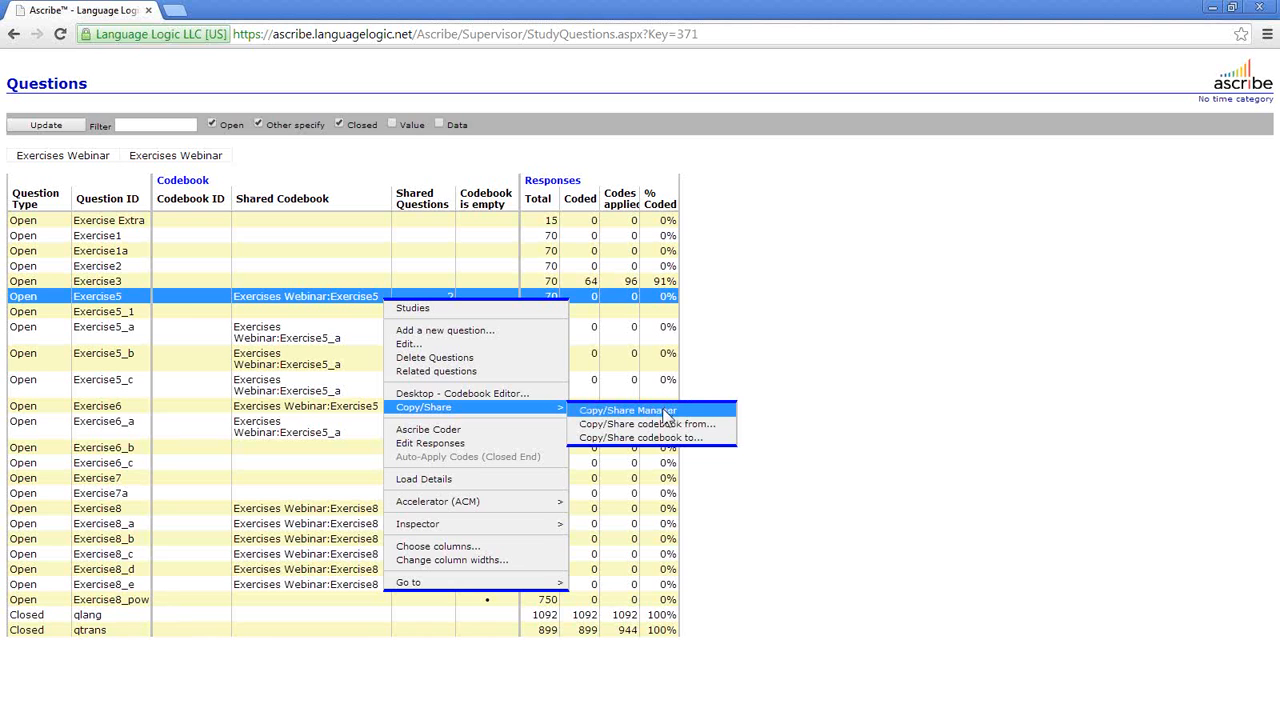
pyautogui.click(836, 390)
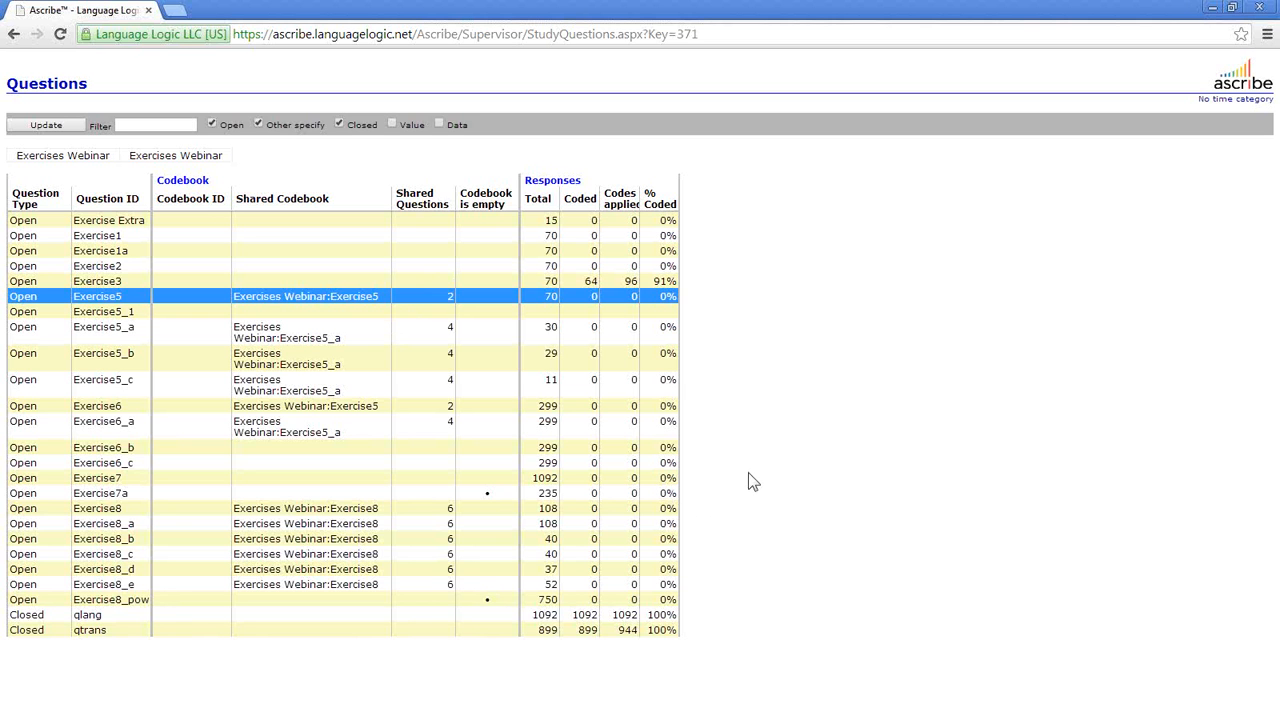
# - Open the LikDis question of the Webinar Dual Codebooks study in Ascribe Coder
pyautogui.rightClick(305, 177)
pyautogui.click(330, 193)
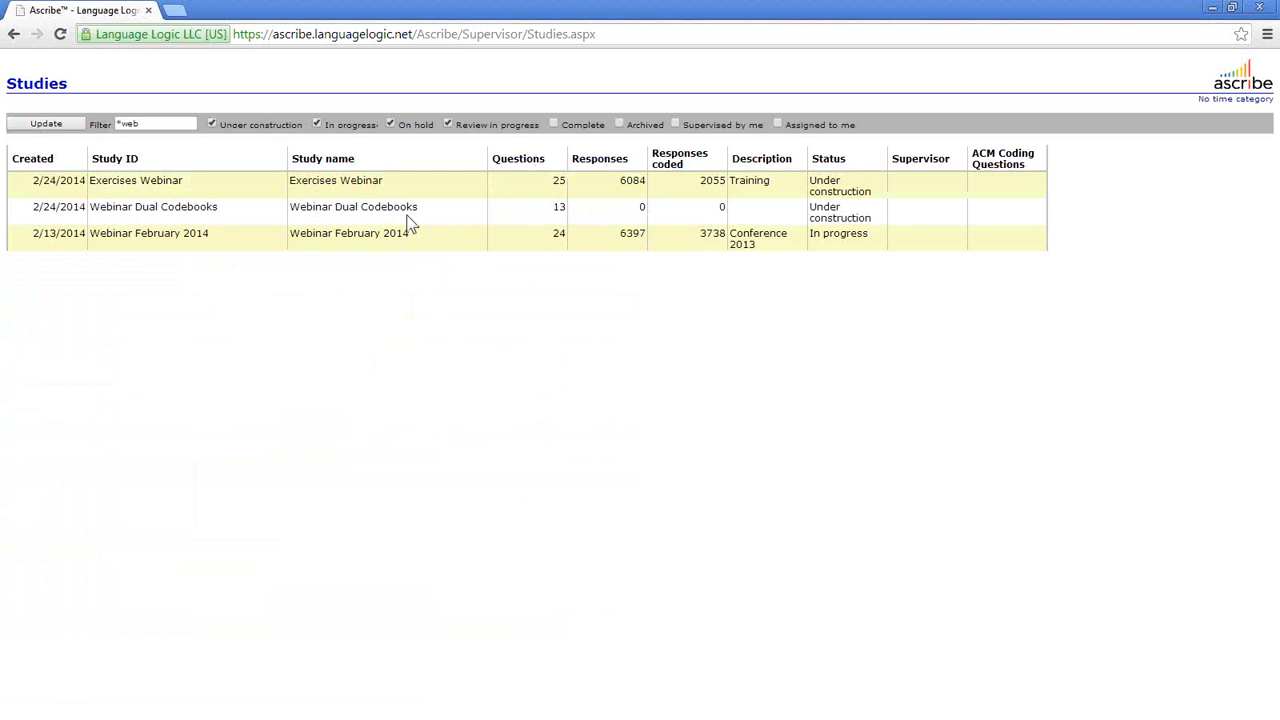
pyautogui.rightClick(409, 222)
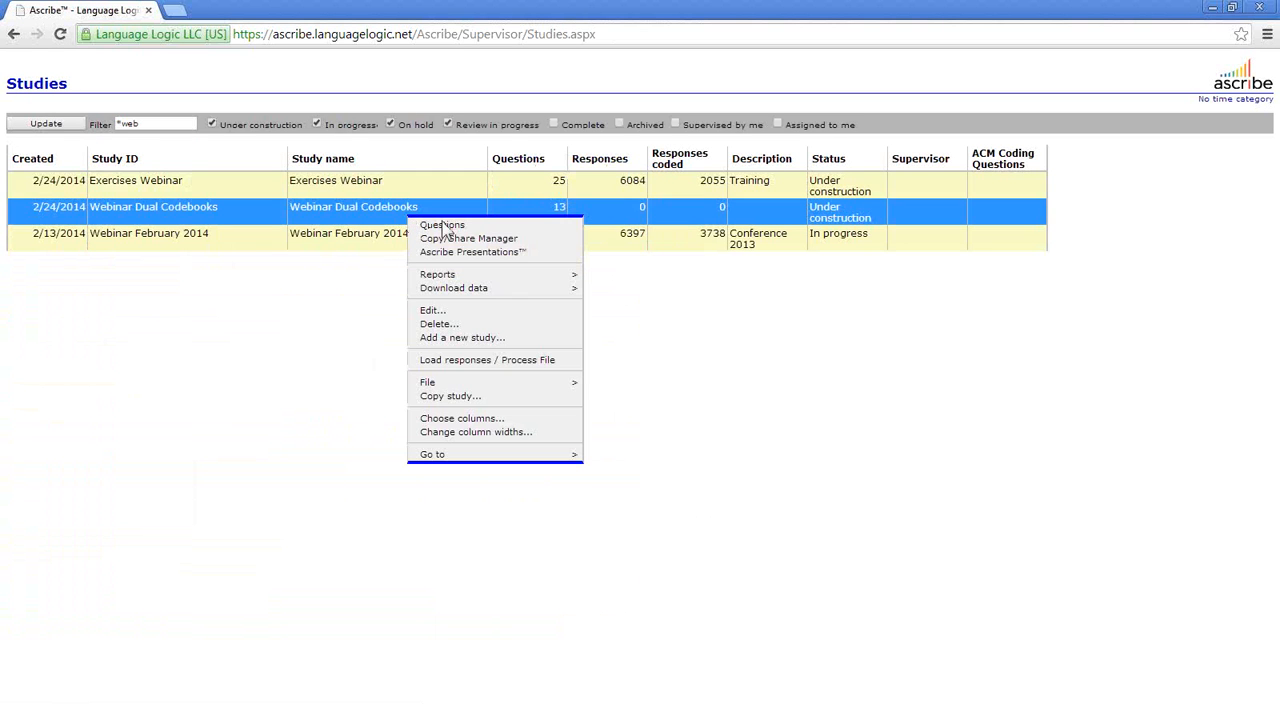
pyautogui.click(444, 228)
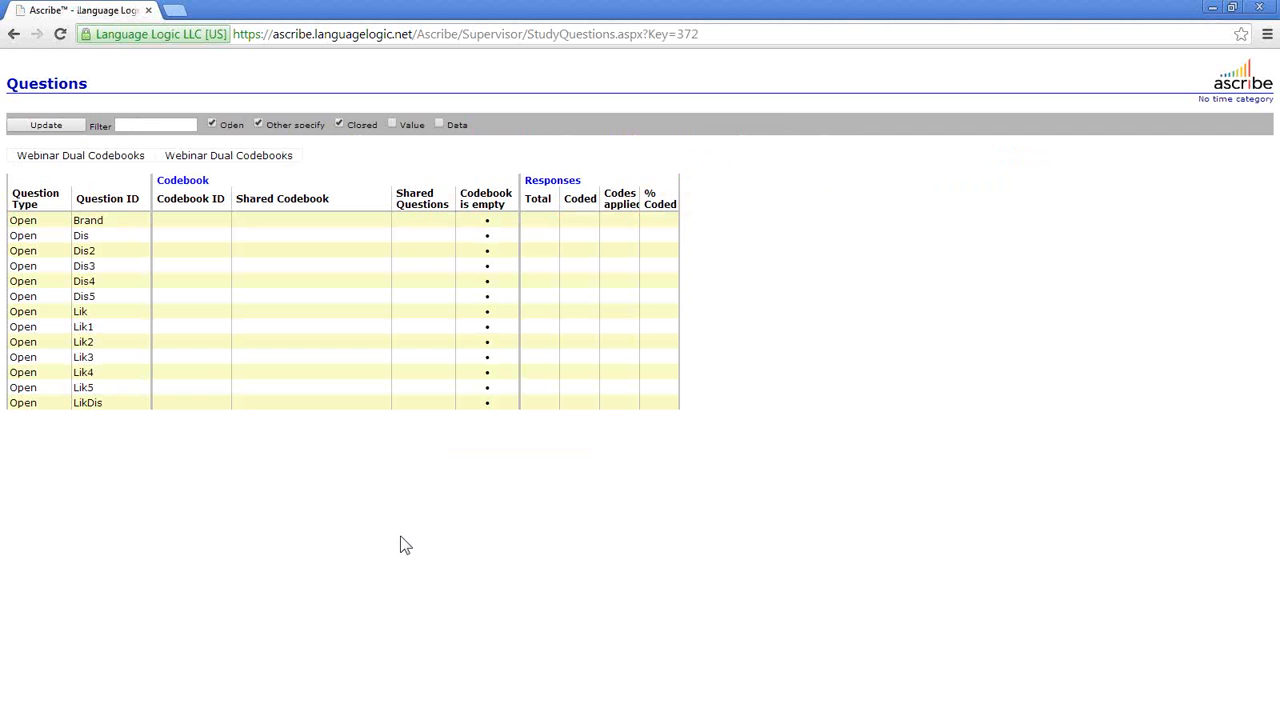
pyautogui.rightClick(176, 404)
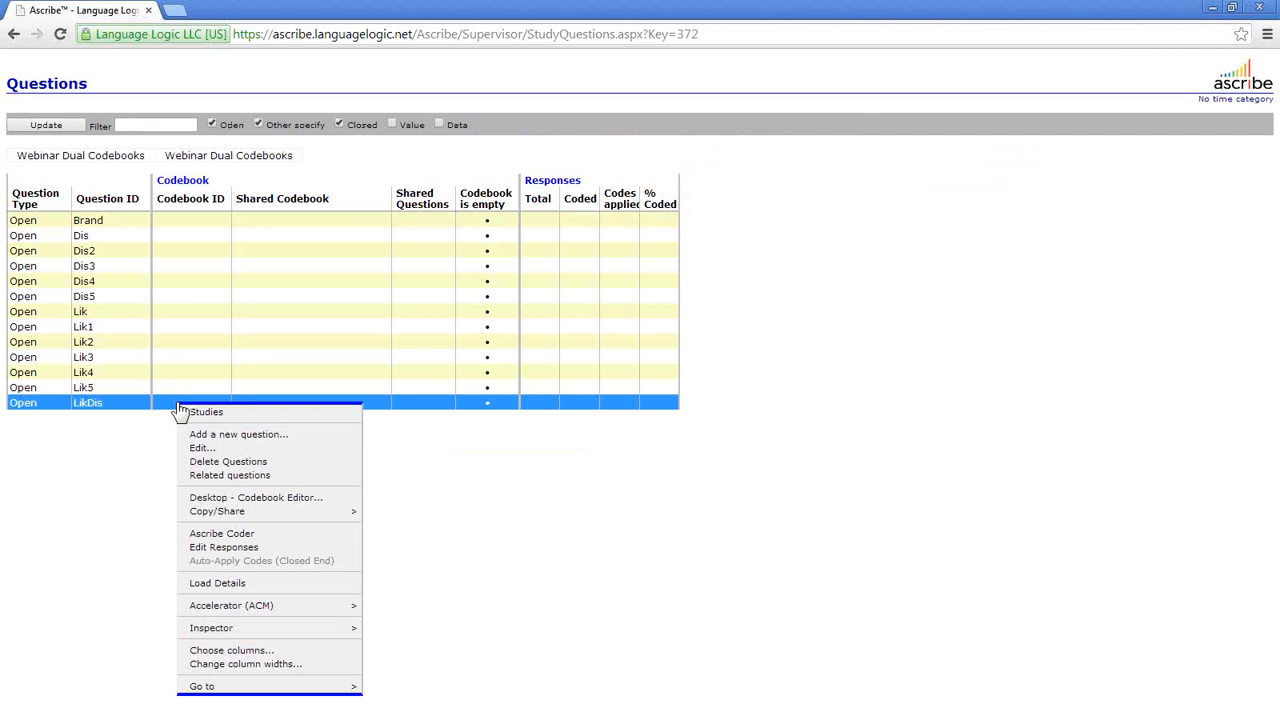
pyautogui.click(240, 534)
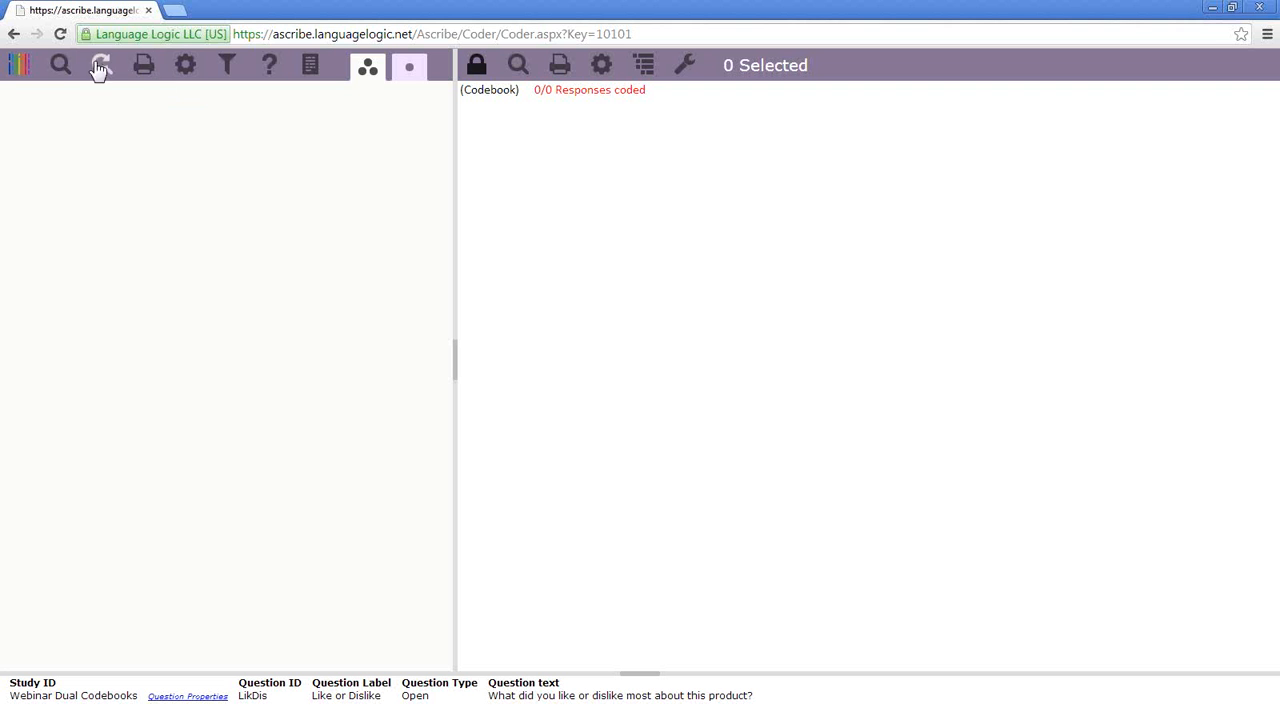
pyautogui.click(22, 70)
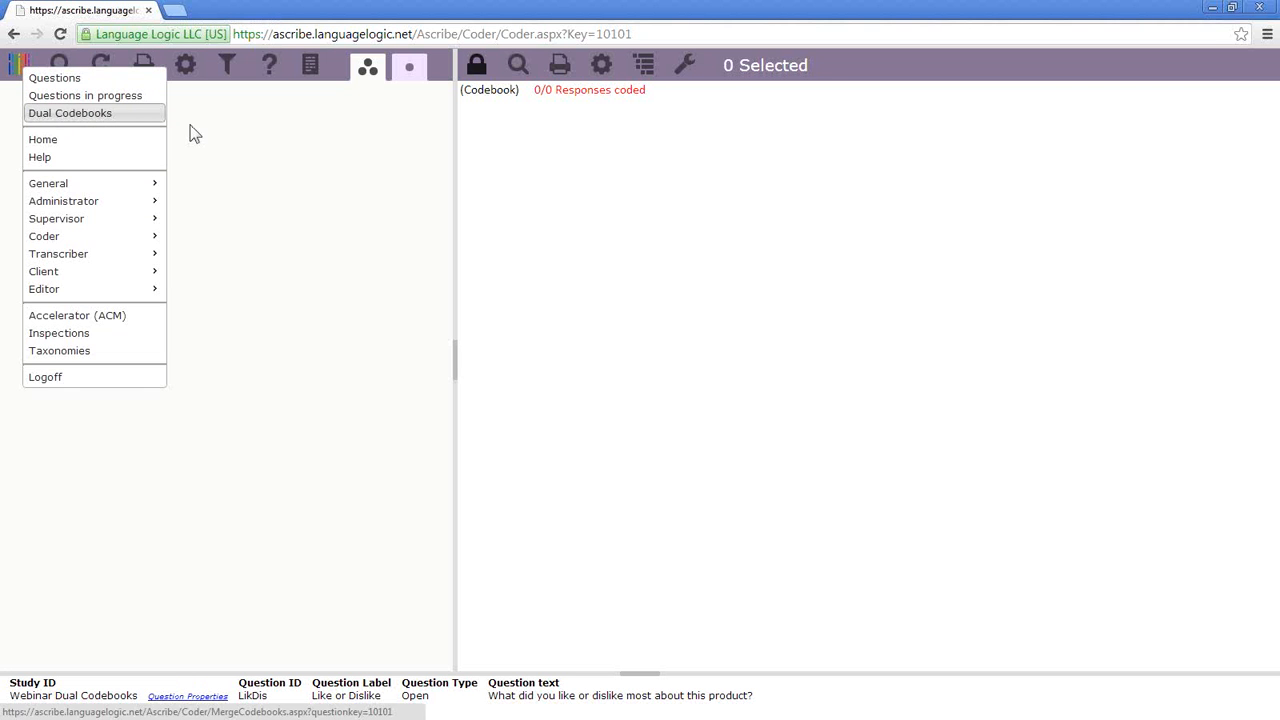
# - Insert a code into the empty codebook with description Nothing and both input ID and output ID set to 999
pyautogui.rightClick(511, 94)
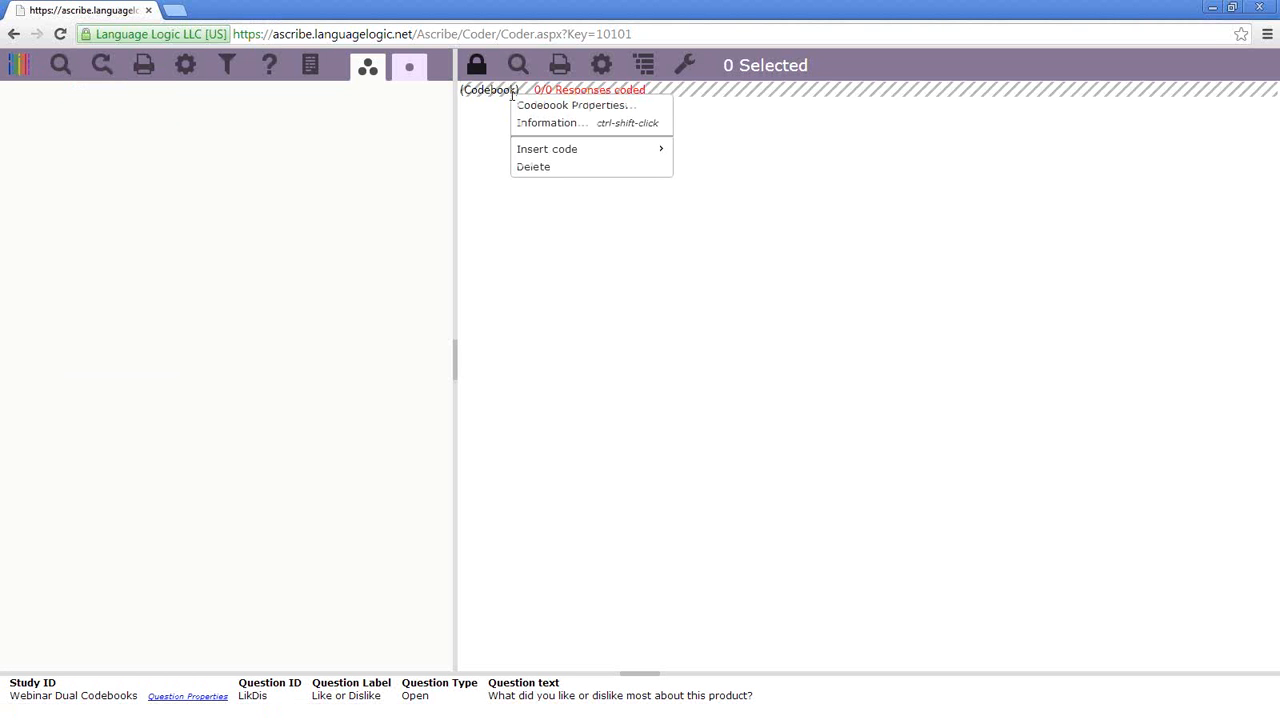
pyautogui.moveTo(609, 152)
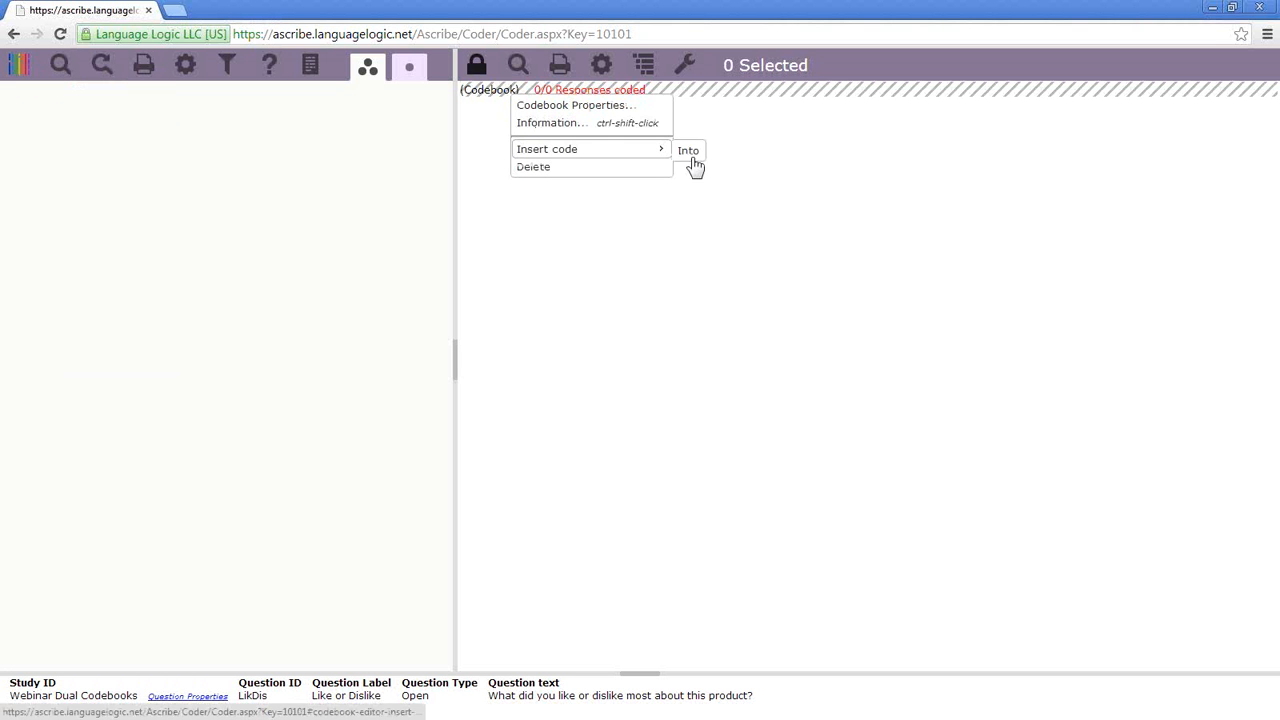
pyautogui.click(690, 155)
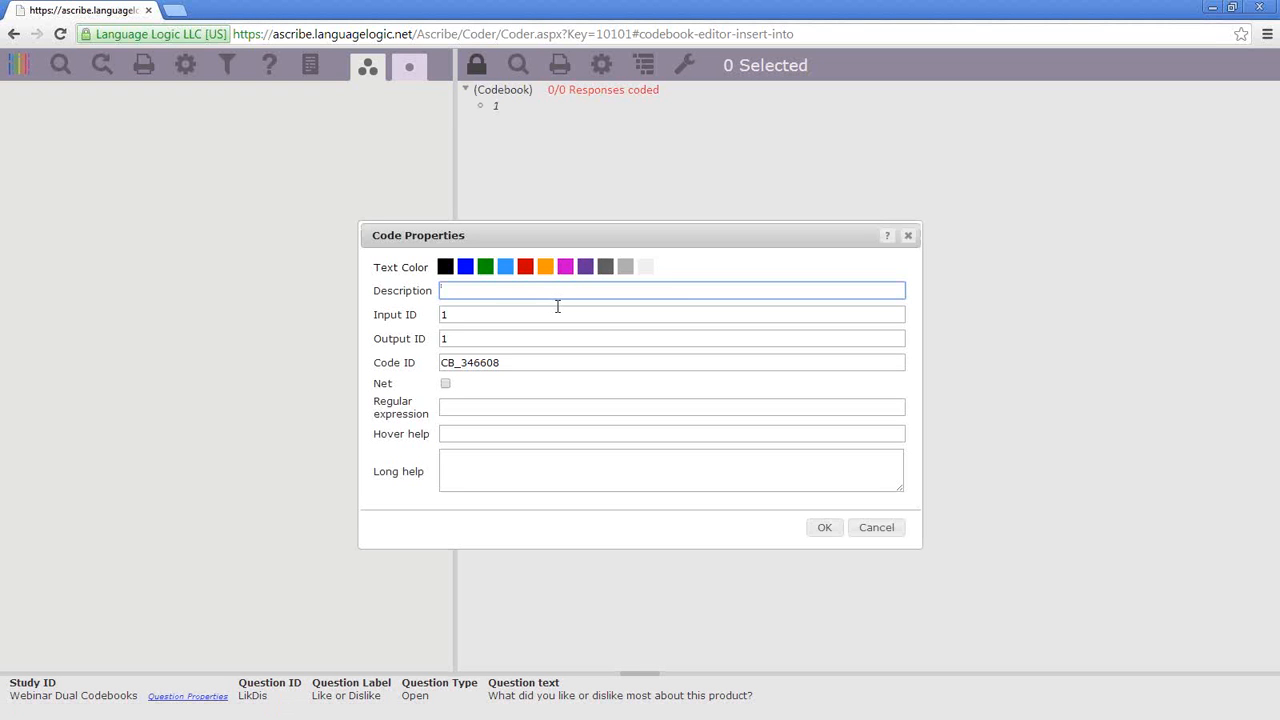
pyautogui.write('Nothing')
pyautogui.press('Tab')
pyautogui.write('999')
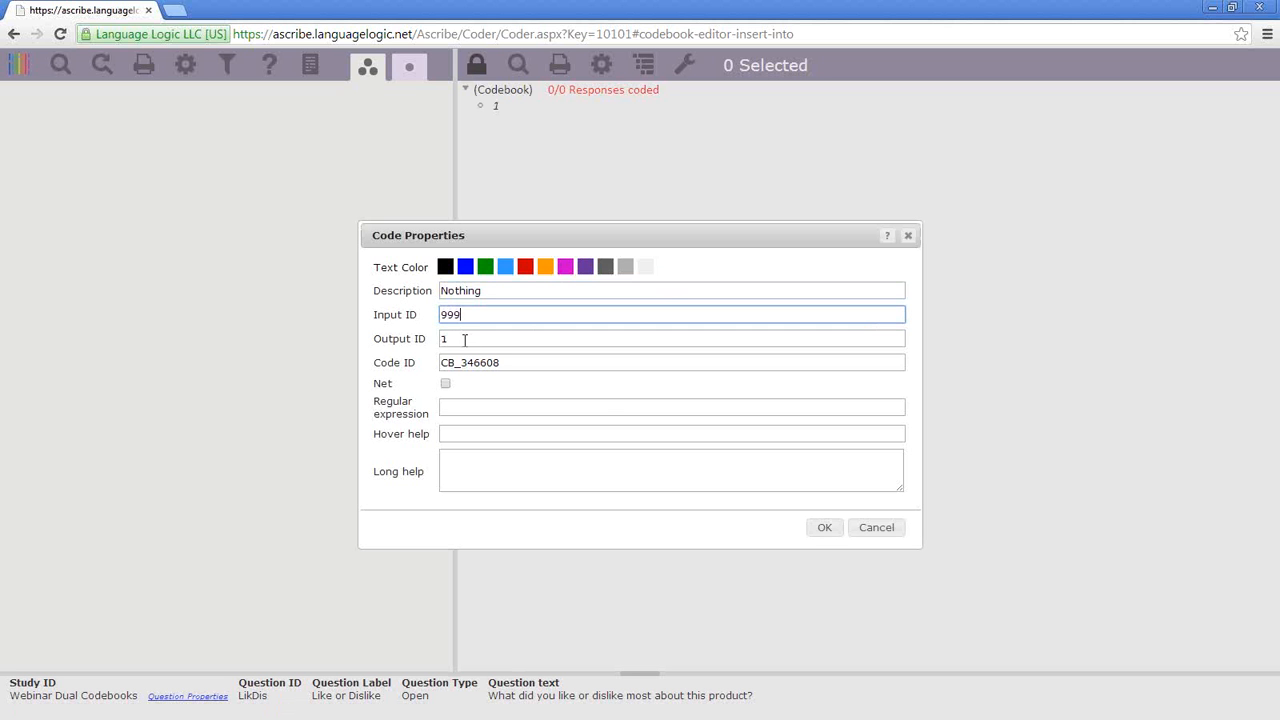
pyautogui.press('Tab')
pyautogui.write('999')
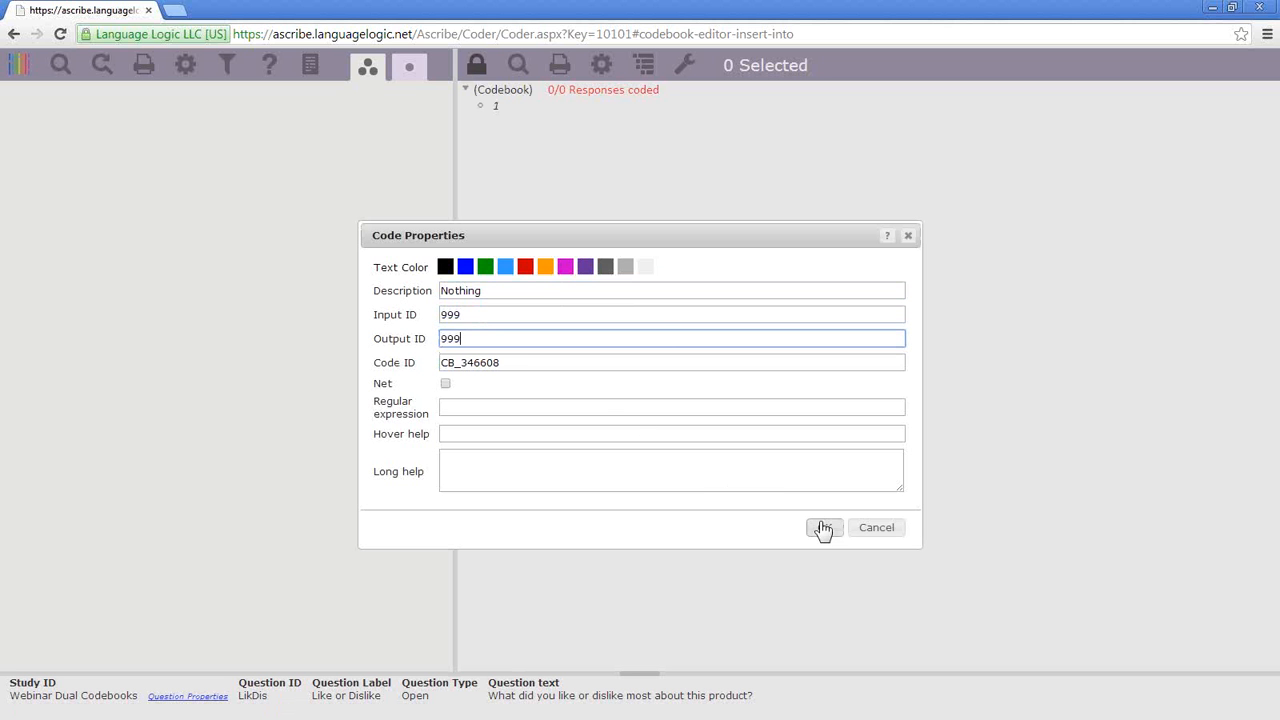
pyautogui.click(822, 531)
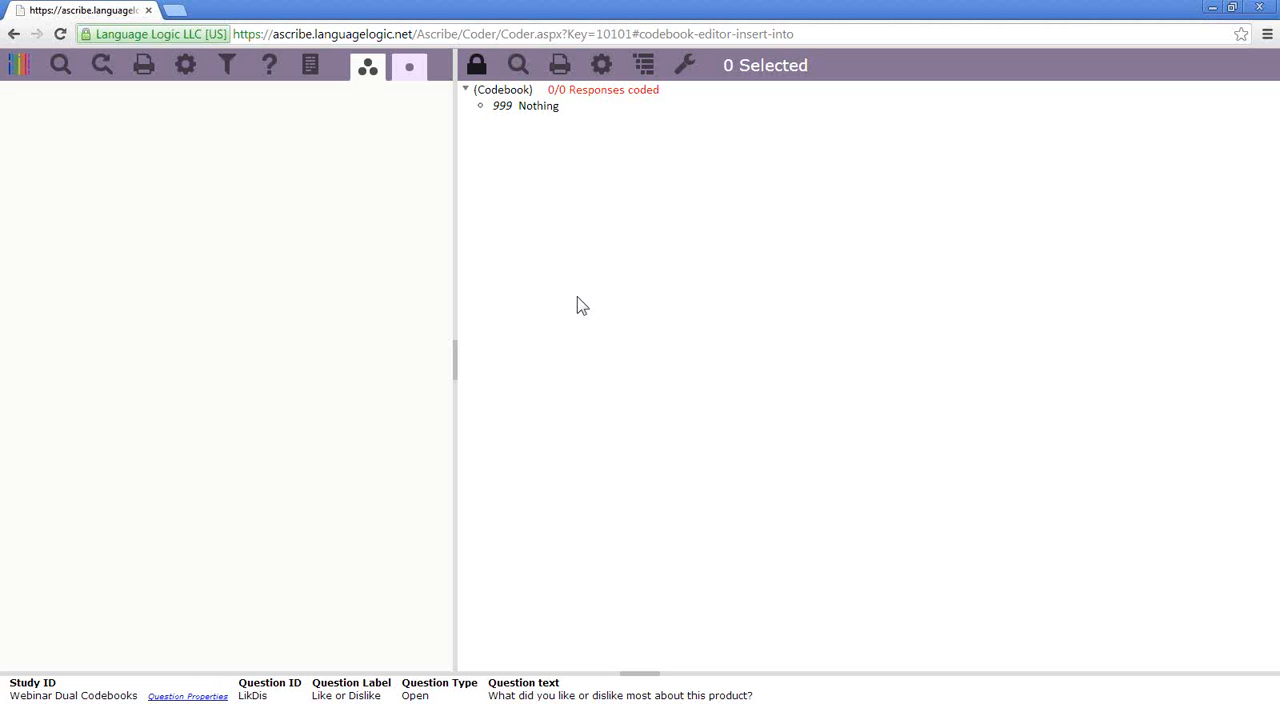
# - Switch between the Dual Codebooks and coder views of the LikDis question, ending in Dual Codebooks
pyautogui.click(15, 66)
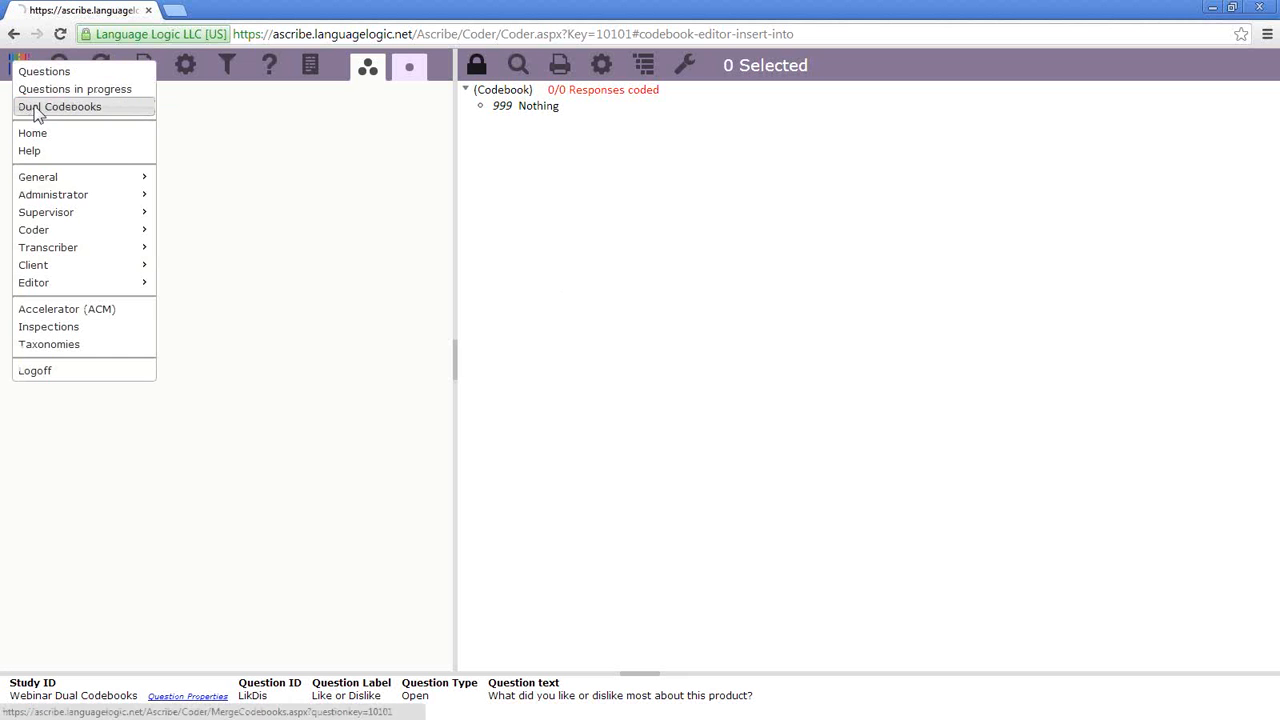
pyautogui.click(35, 112)
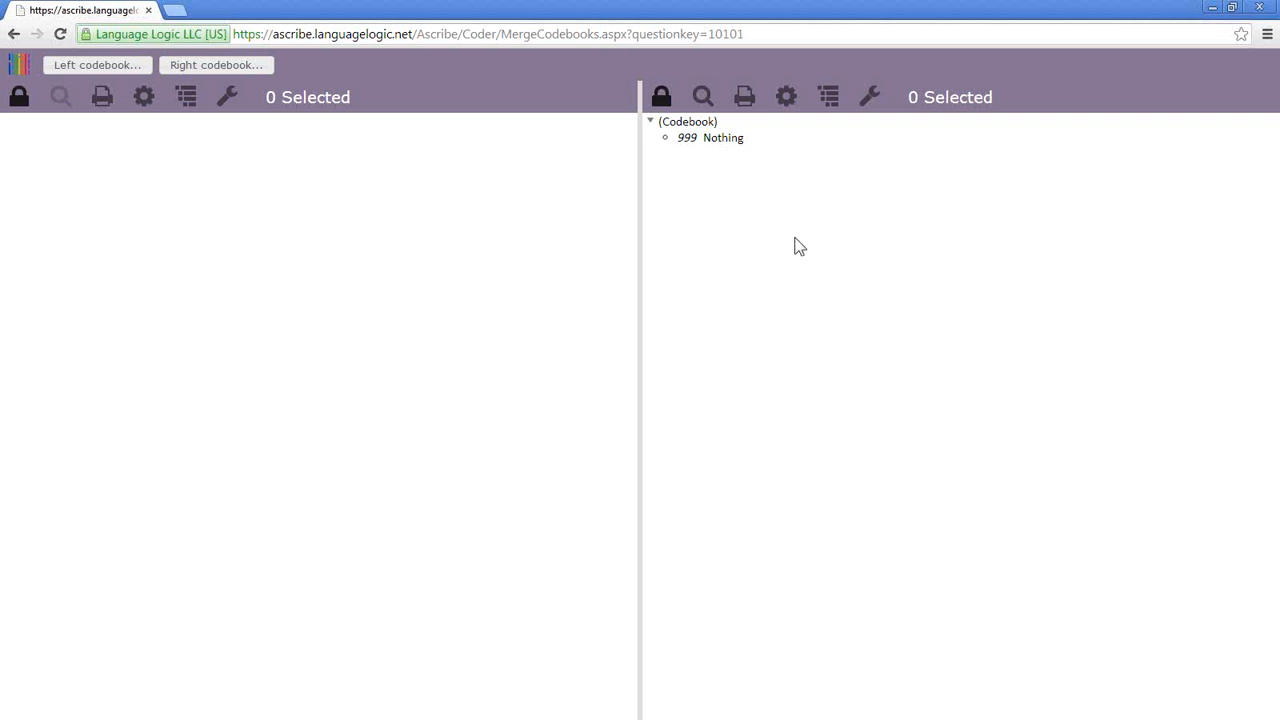
pyautogui.click(17, 64)
pyautogui.click(36, 91)
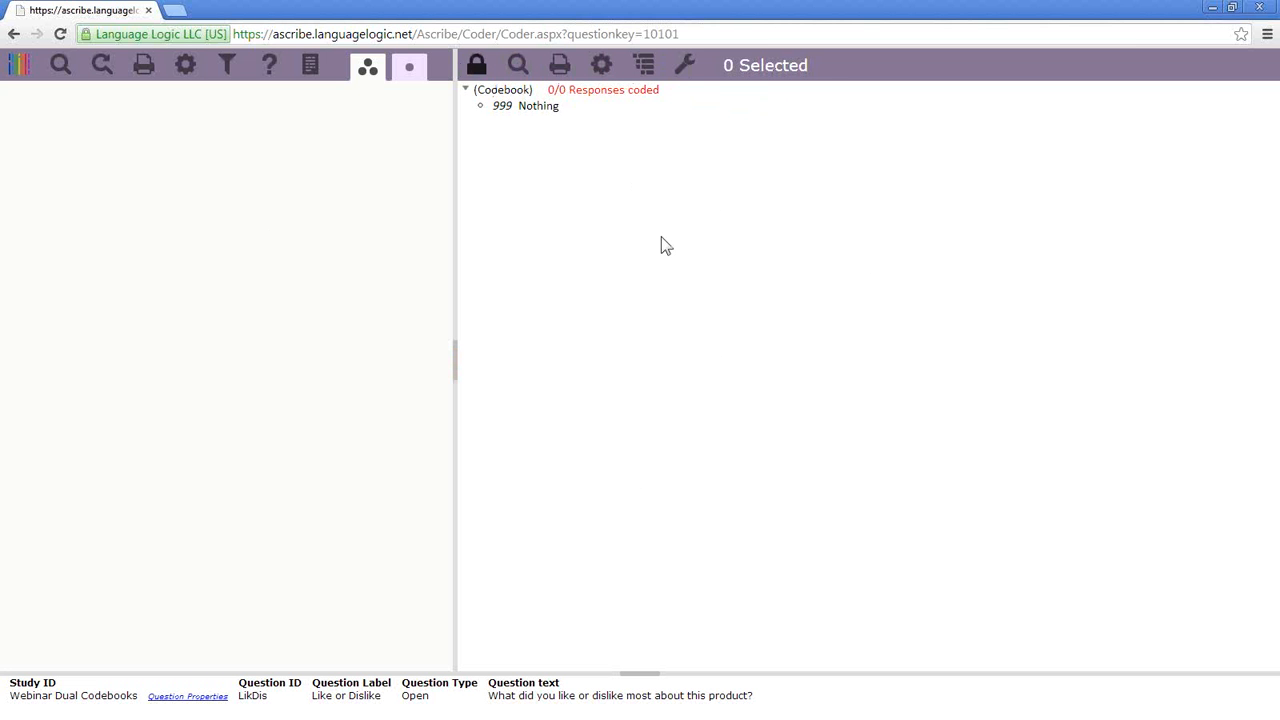
pyautogui.click(12, 68)
pyautogui.click(42, 79)
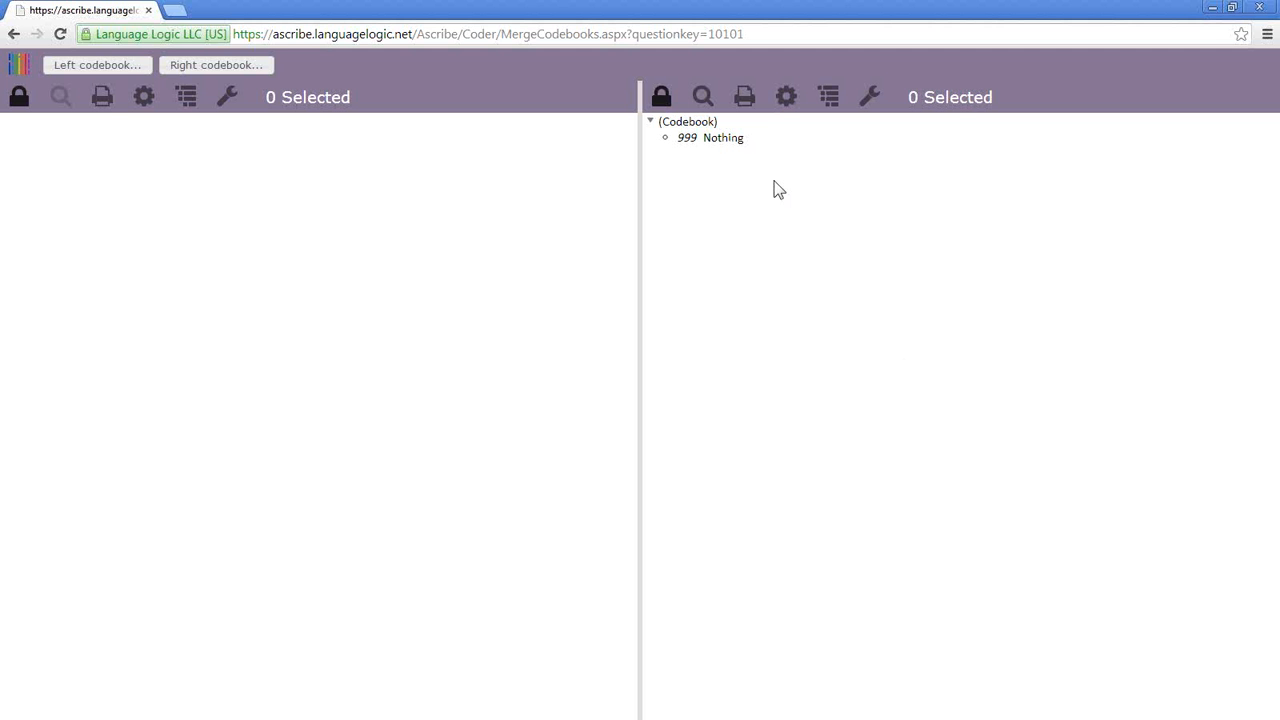
# - For the left codebook, search the open-question codebooks by codes for "static", and enlarge the search dialog to show more results
pyautogui.click(97, 65)
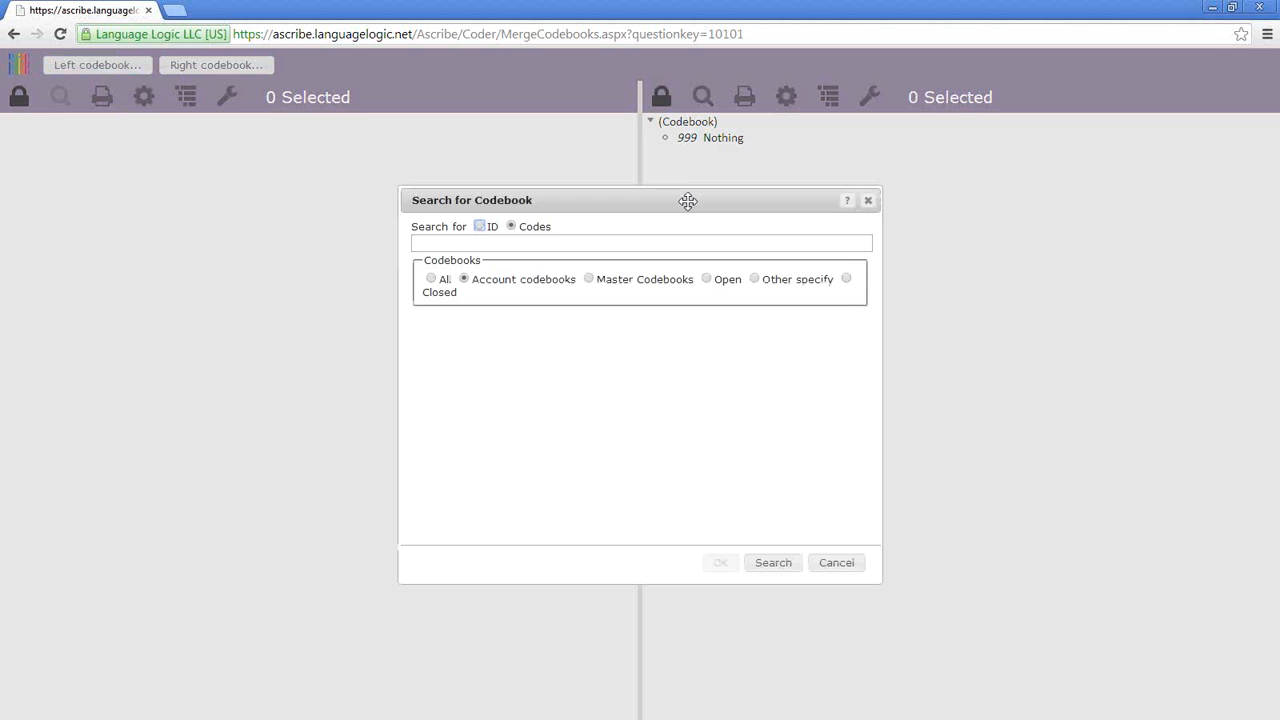
pyautogui.moveTo(677, 200); pyautogui.dragTo(350, 154)
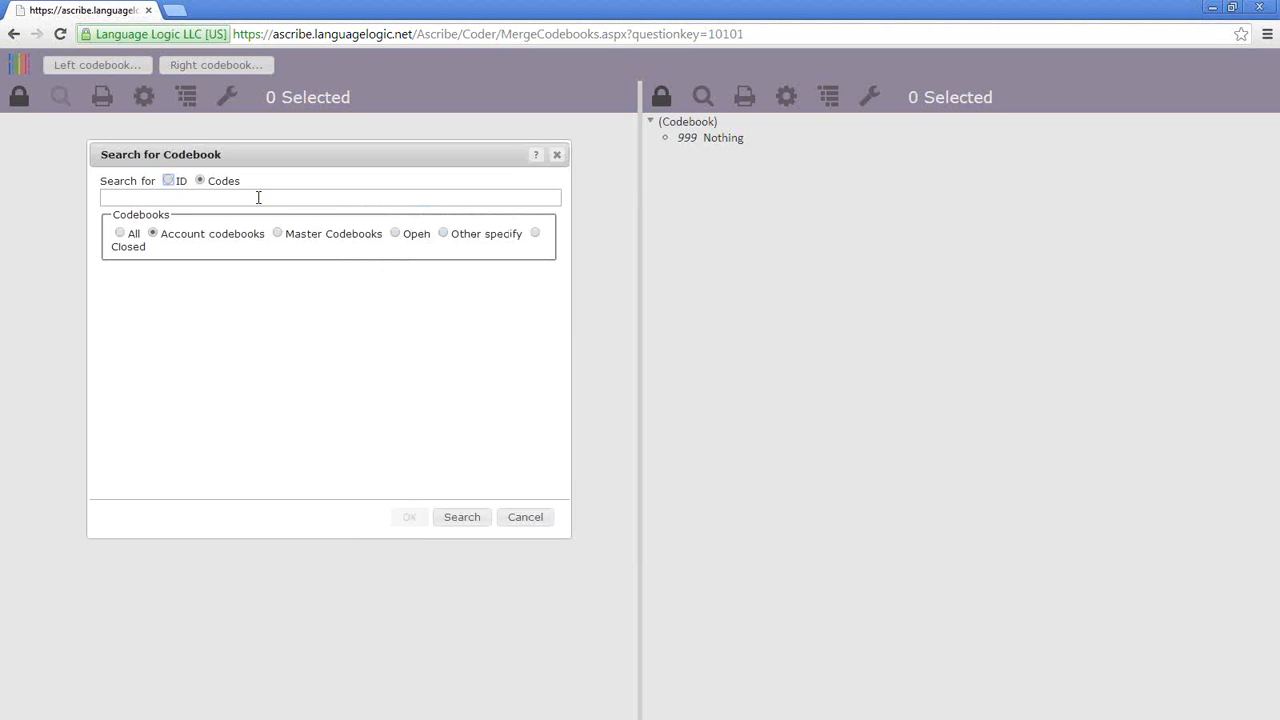
pyautogui.click(259, 197)
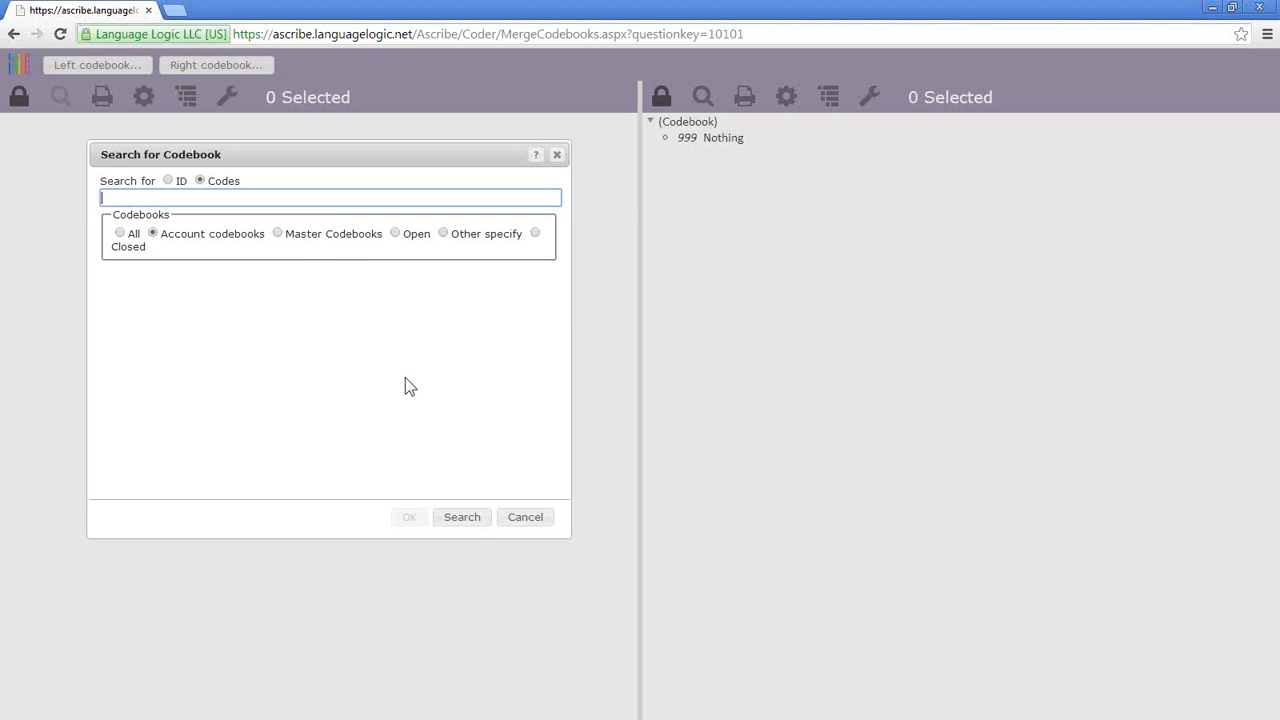
pyautogui.write('static')
pyautogui.click(120, 233)
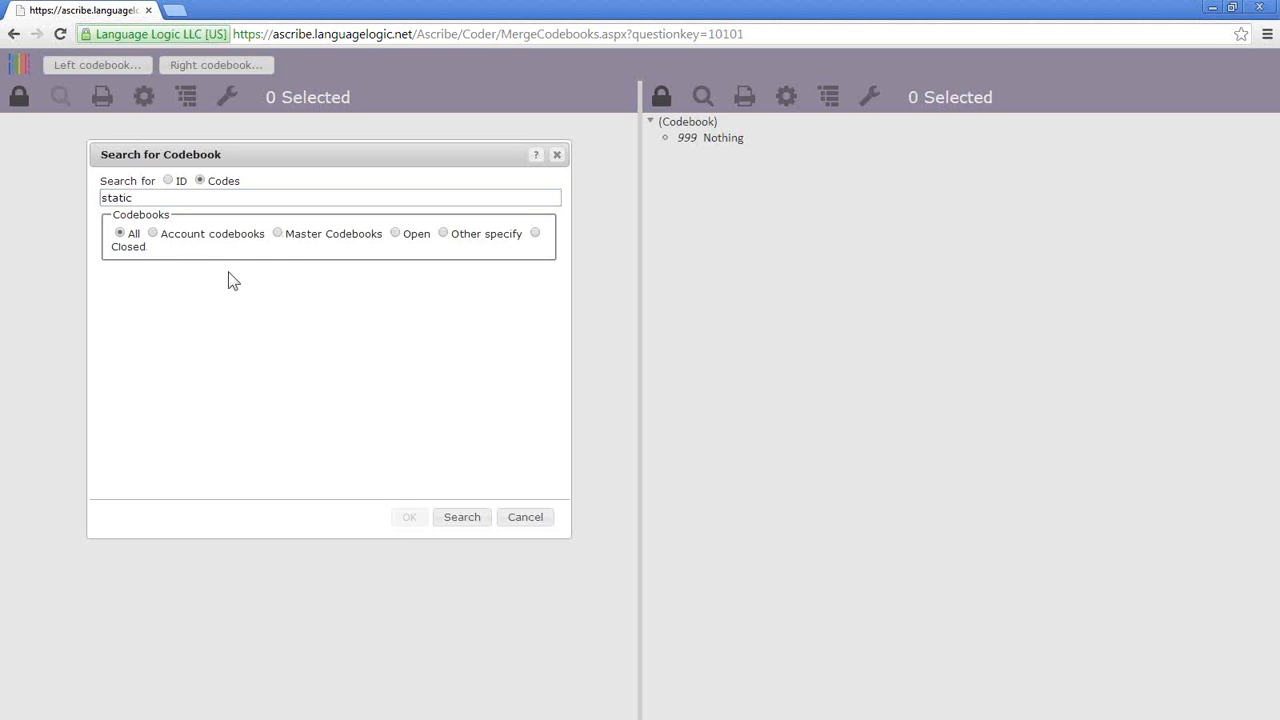
pyautogui.click(152, 234)
pyautogui.click(396, 234)
pyautogui.click(535, 233)
pyautogui.click(459, 527)
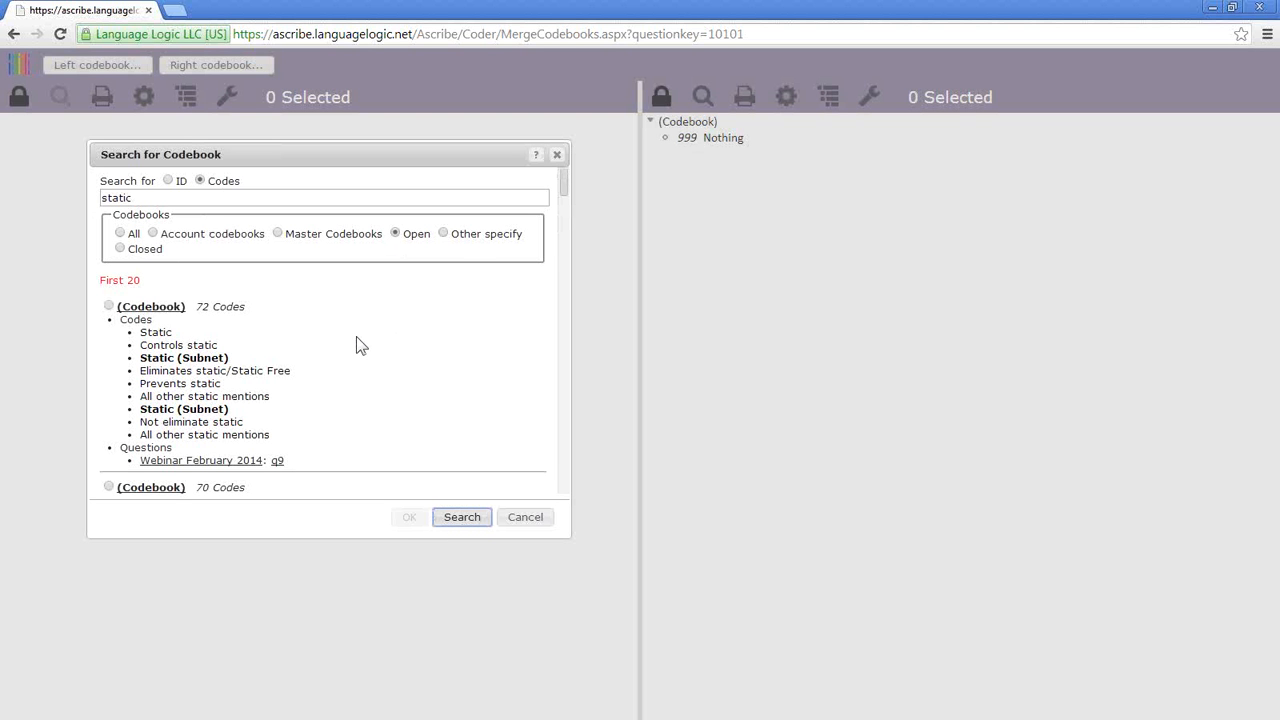
pyautogui.moveTo(422, 540); pyautogui.dragTo(429, 662)
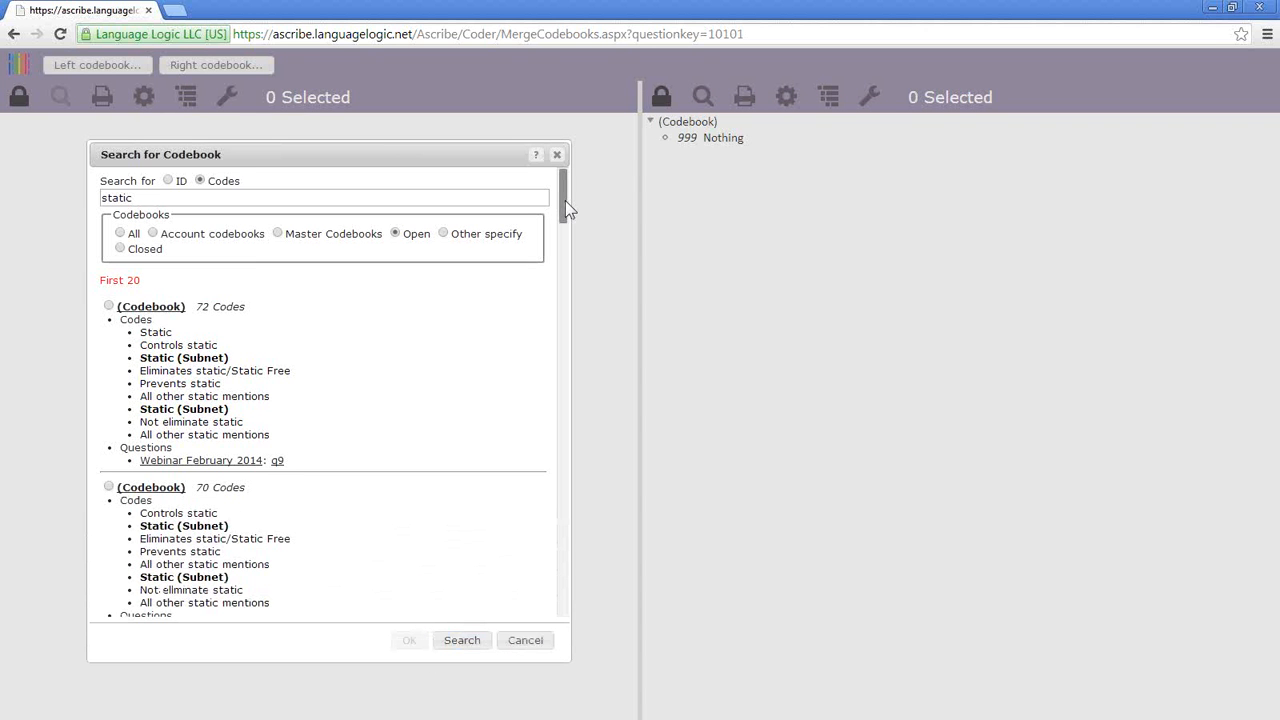
pyautogui.moveTo(565, 200)
pyautogui.mouseDown()
pyautogui.moveTo(570, 612)
pyautogui.moveTo(572, 195)
pyautogui.mouseUp()
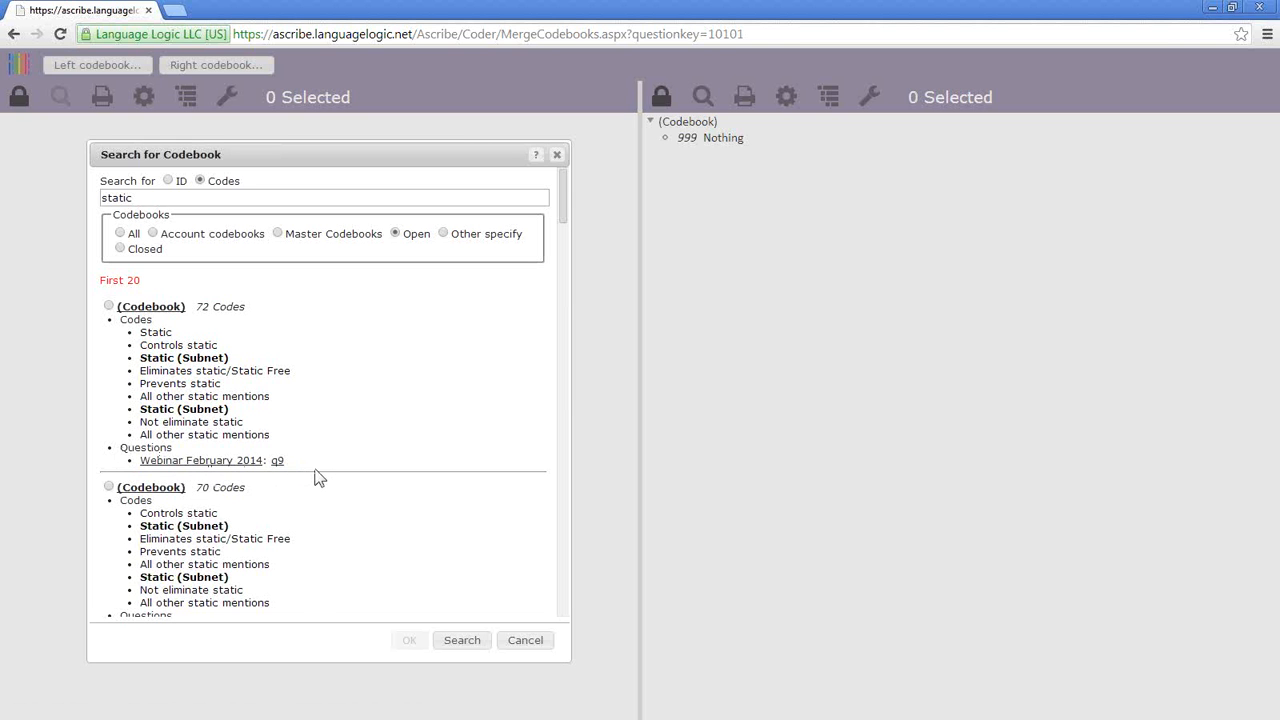
# - View the study information for Webinar February 2014 and the question information for its q9 from the first search result
pyautogui.click(245, 462)
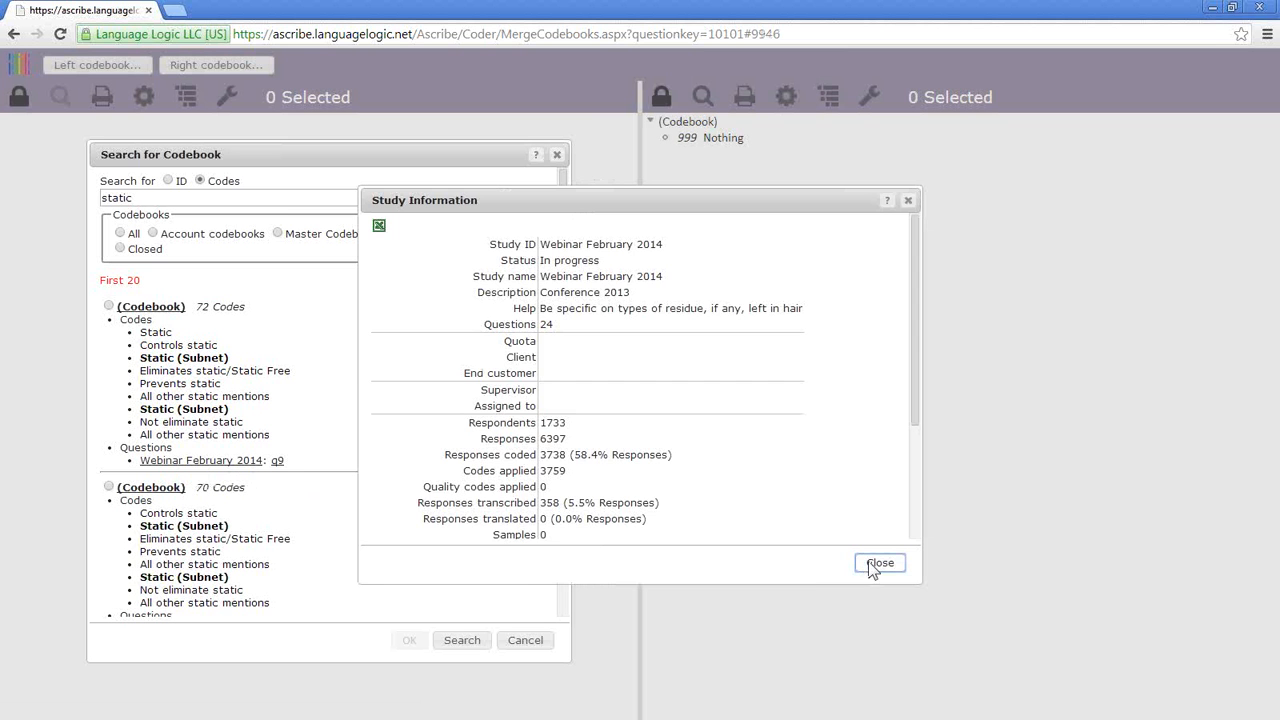
pyautogui.click(876, 564)
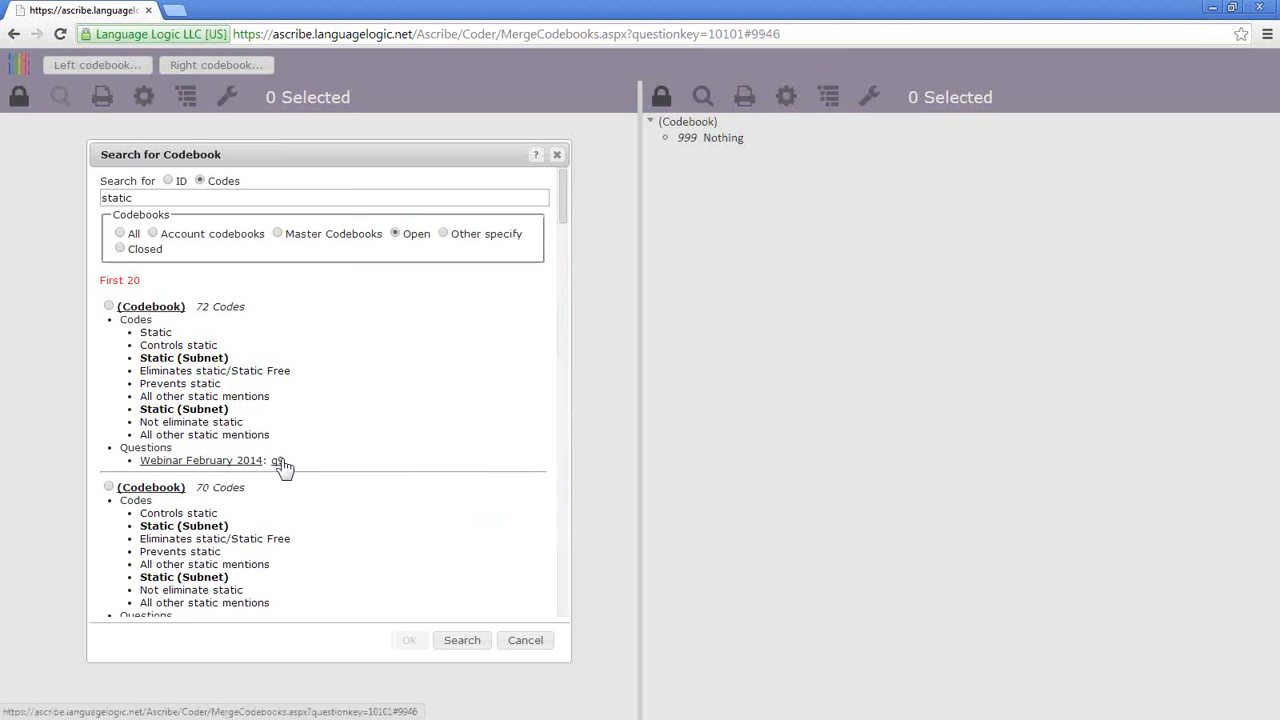
pyautogui.click(277, 461)
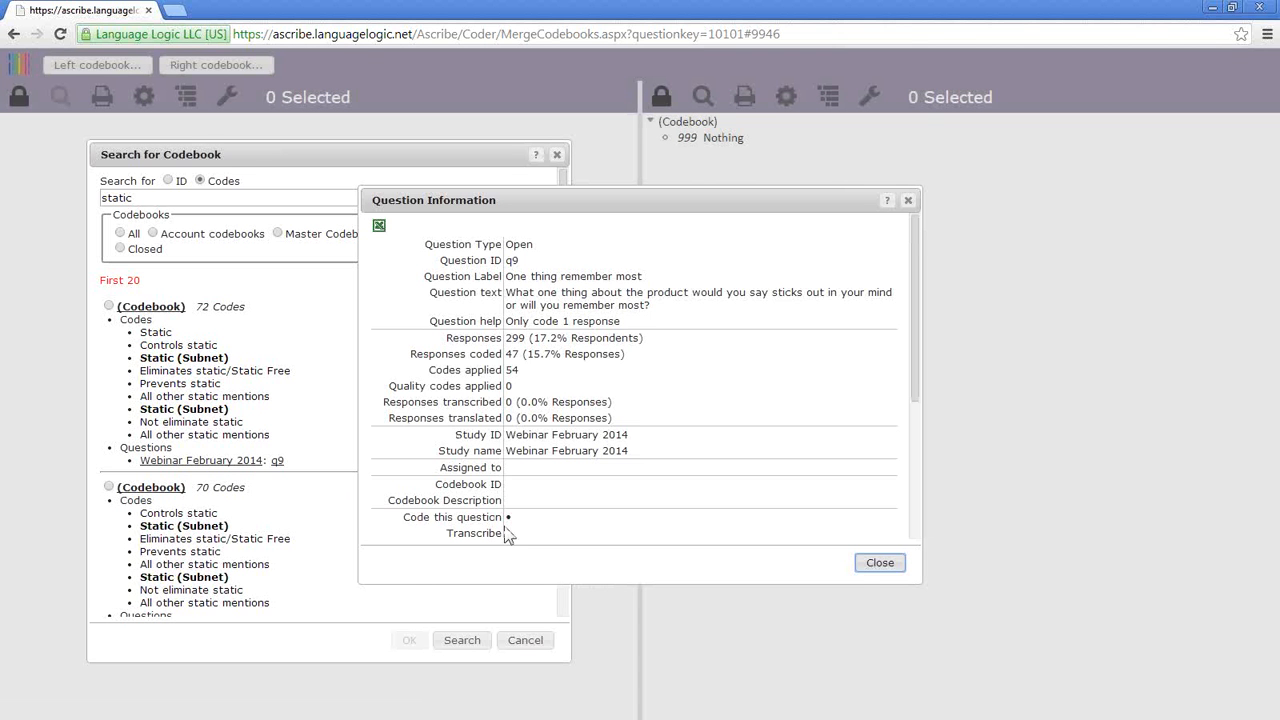
pyautogui.click(862, 566)
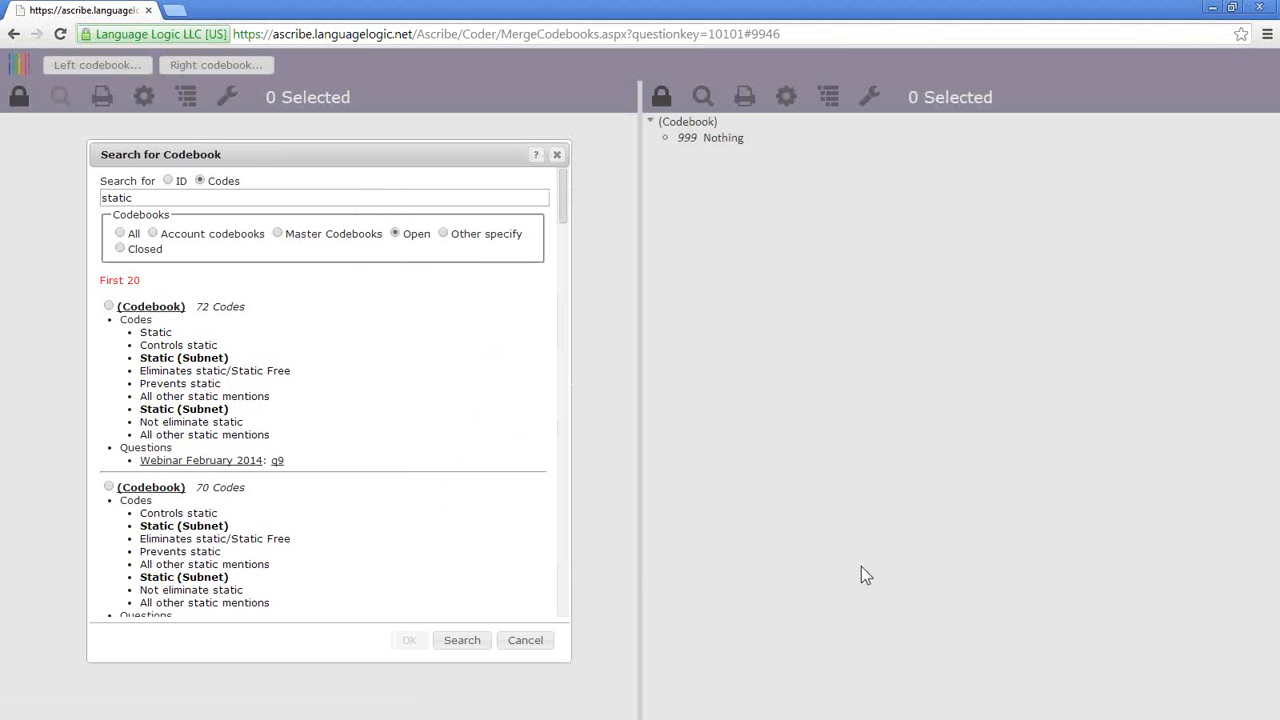
# - Review the nets and codes in the Codebook Information of the first search result, used by Webinar February 2014 q9
pyautogui.click(171, 310)
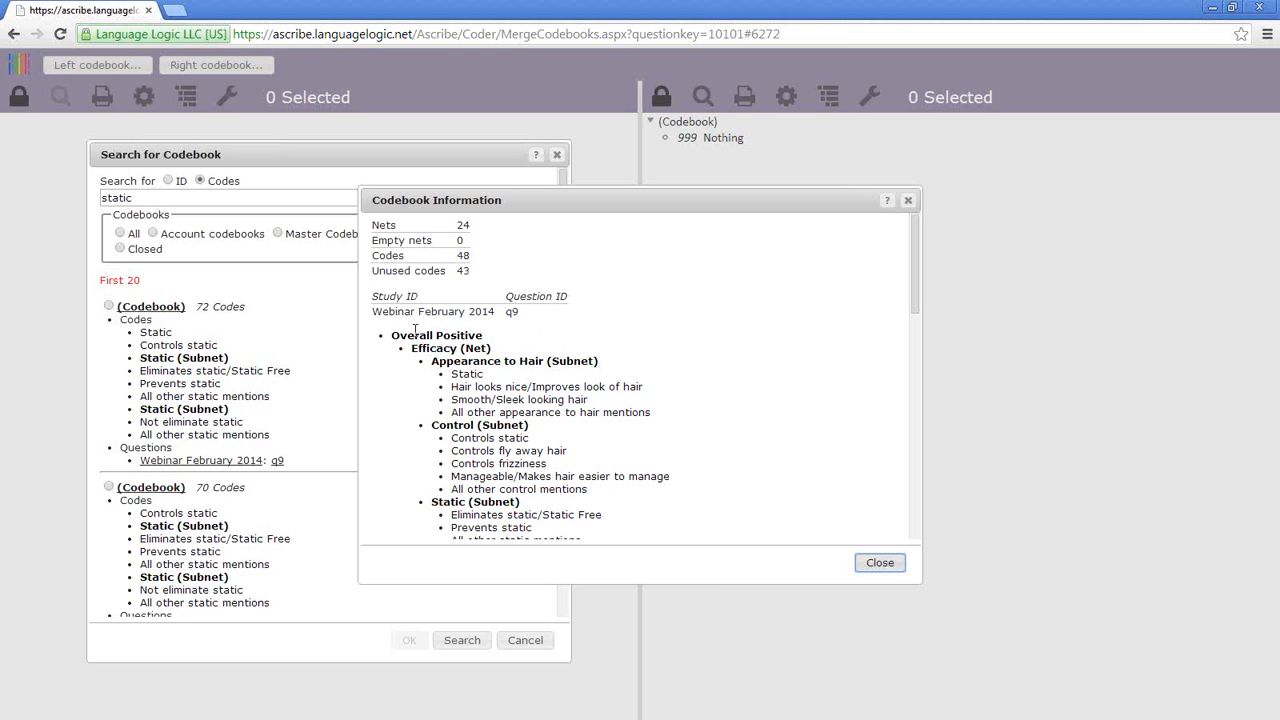
pyautogui.scroll(-3, 746, 395)
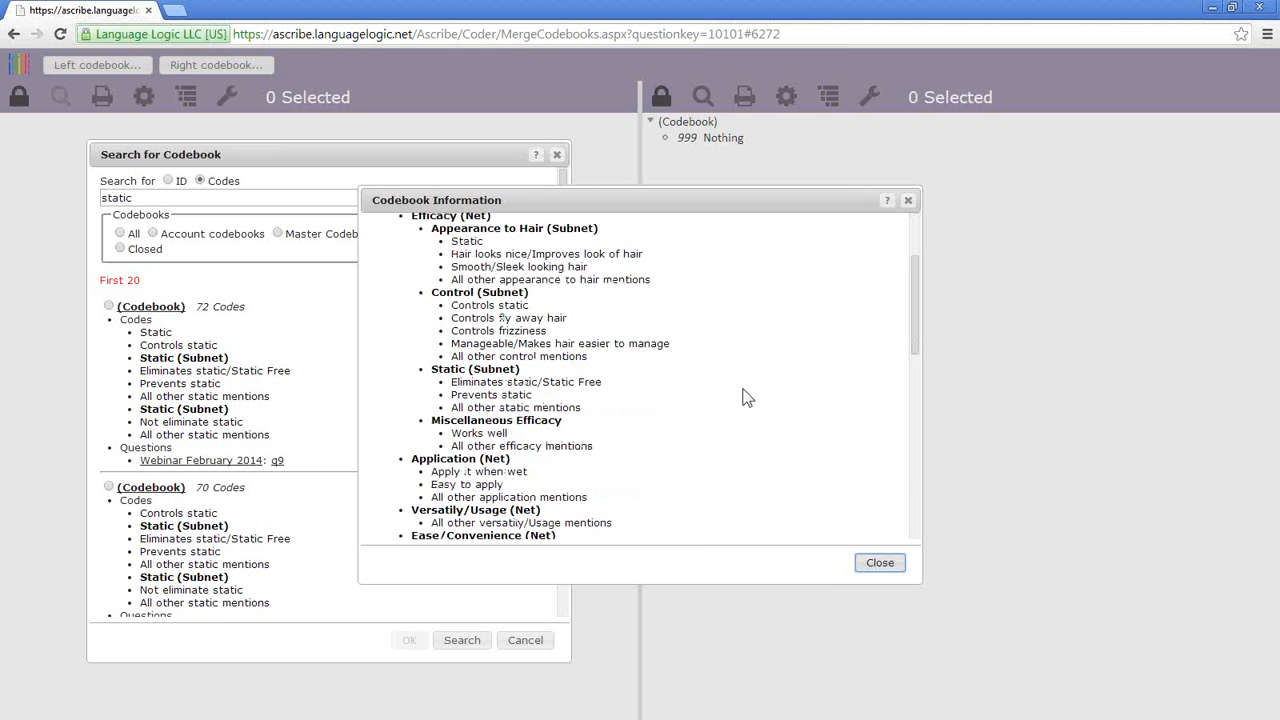
pyautogui.scroll(-5, 746, 405)
pyautogui.scroll(3, 746, 412)
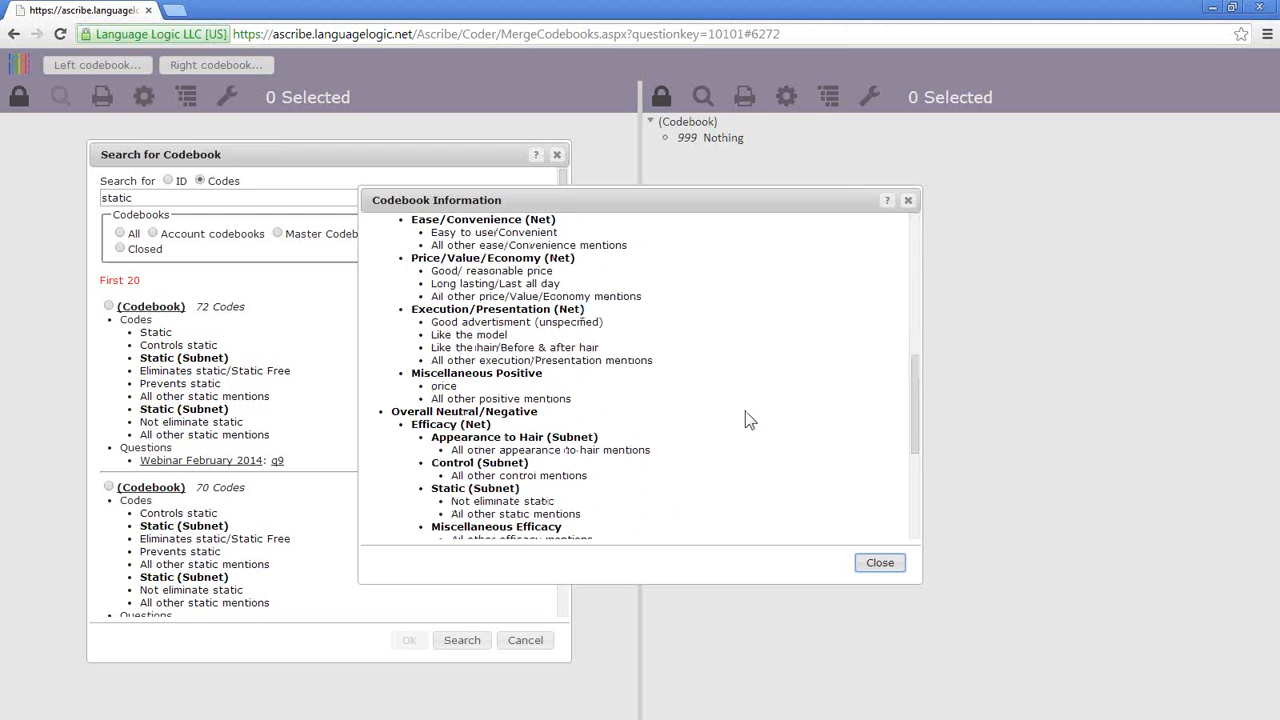
pyautogui.scroll(5, 745, 411)
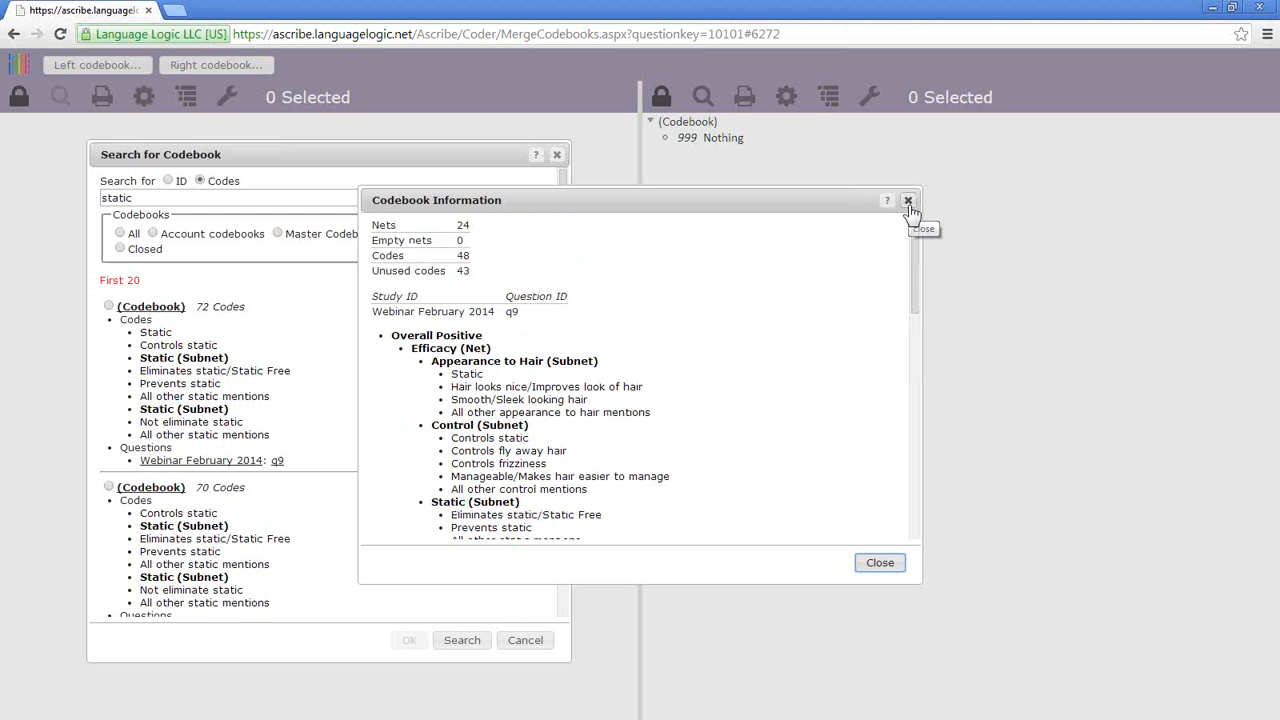
pyautogui.click(908, 202)
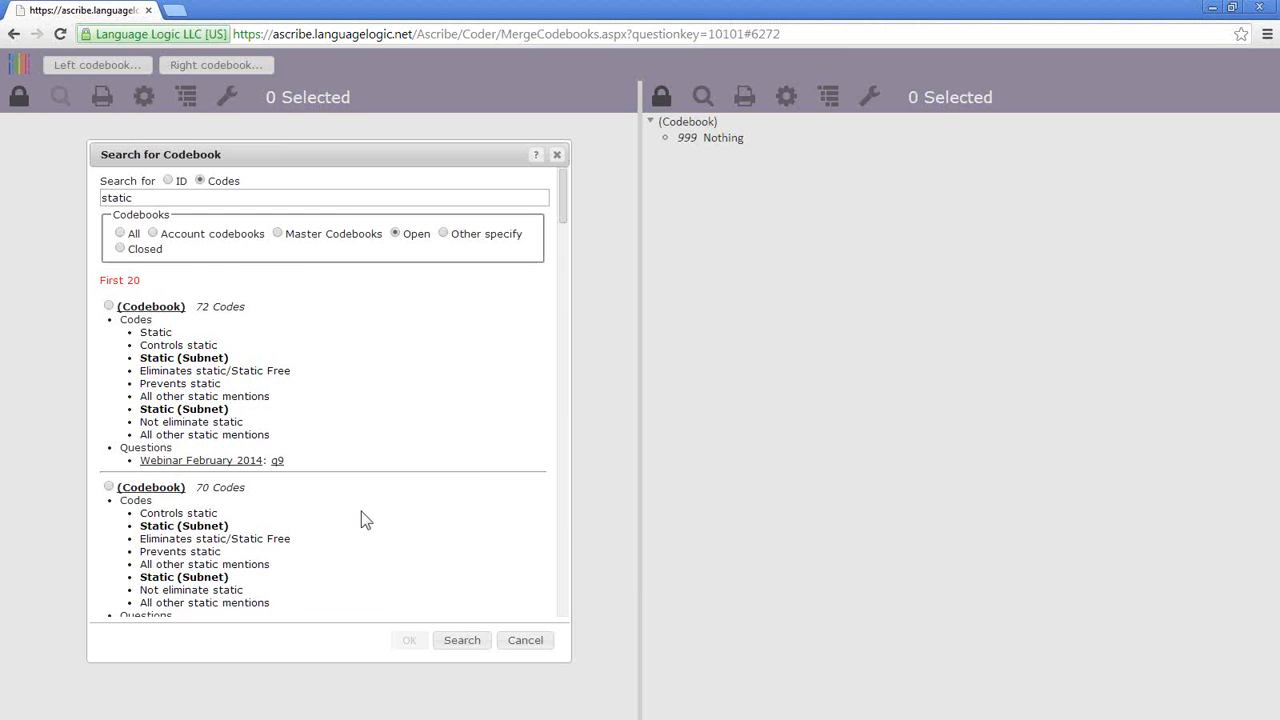
# - Browse the codebooks found for "static" and leave the codebook search without loading any of them
pyautogui.scroll(-5, 362, 515)
pyautogui.scroll(-10, 363, 521)
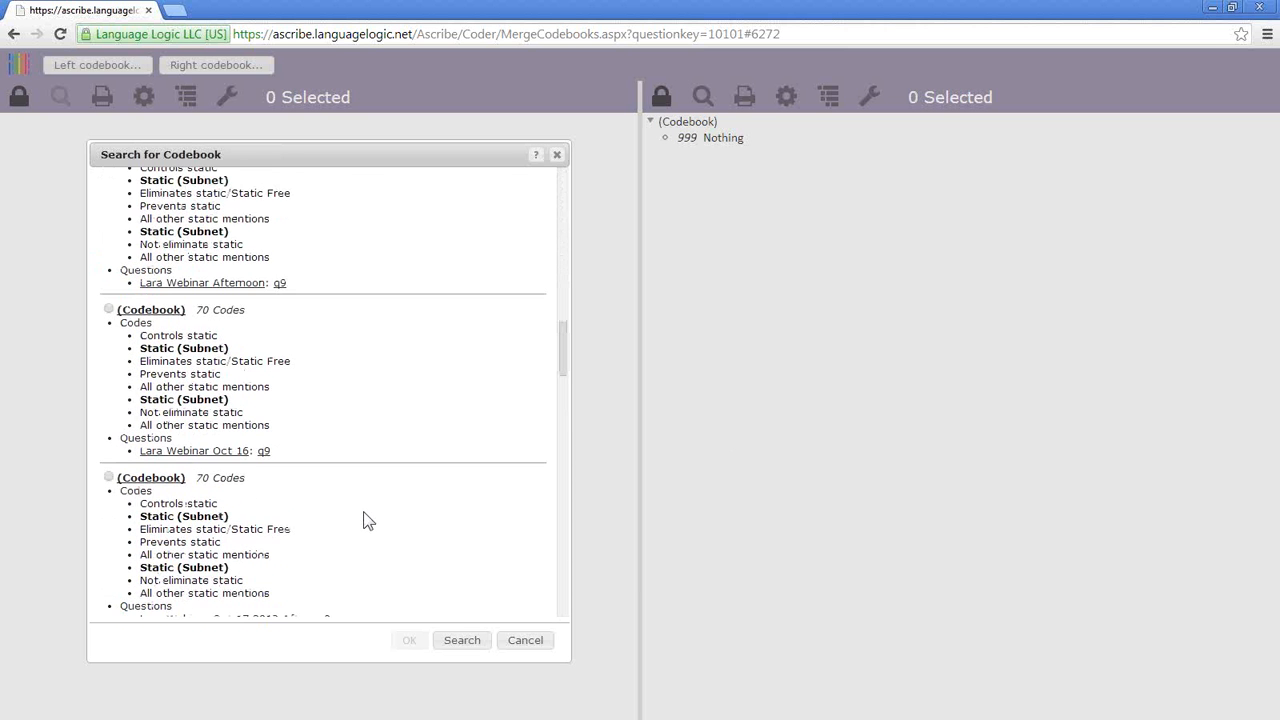
pyautogui.scroll(-5, 368, 520)
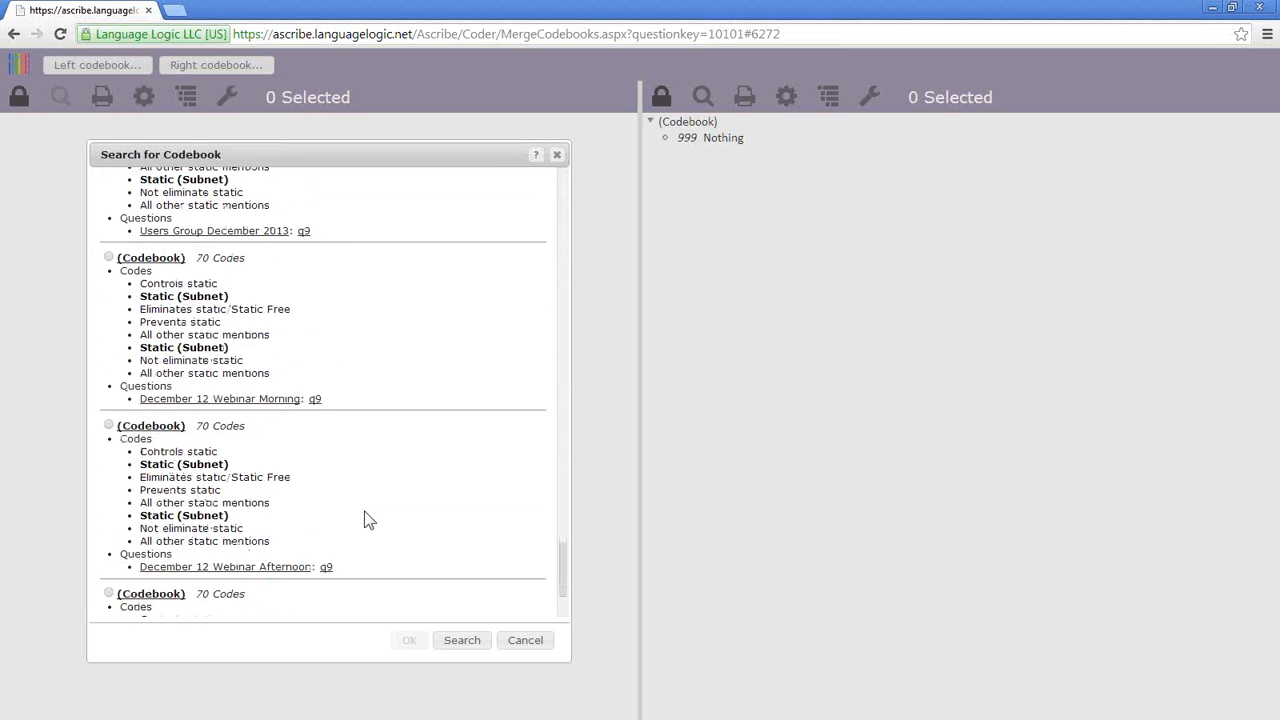
pyautogui.scroll(-10, 365, 519)
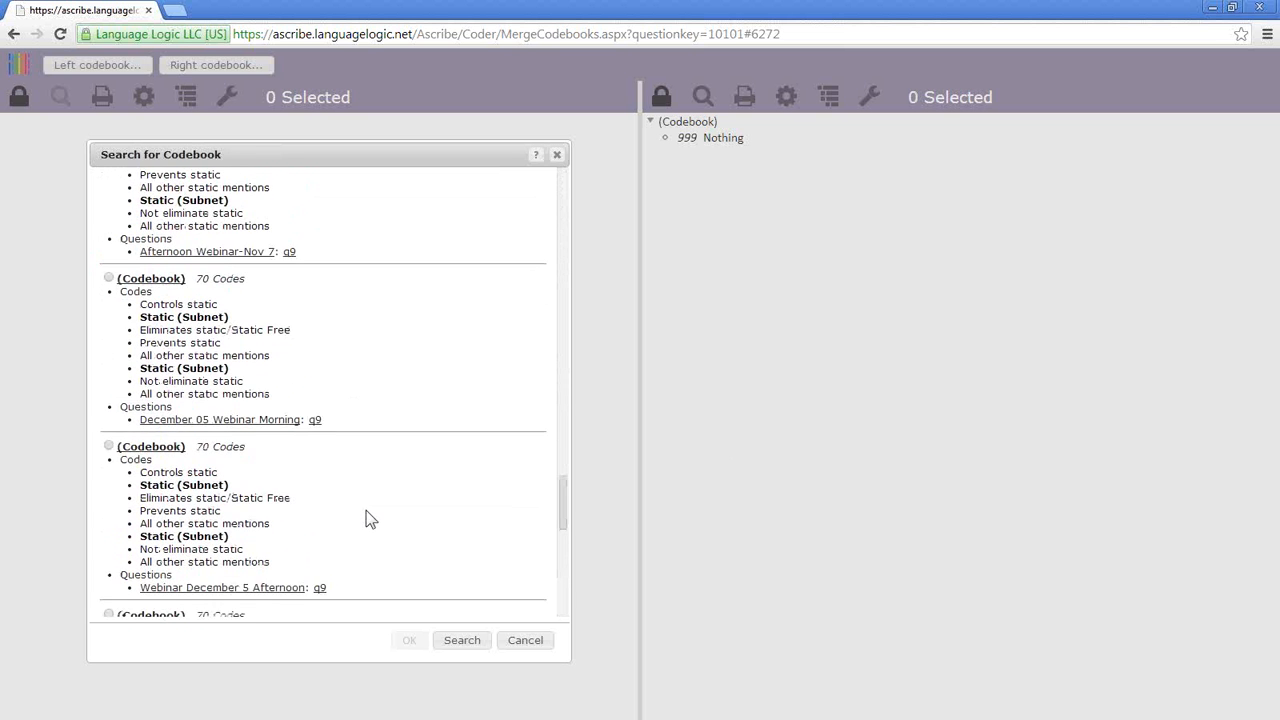
pyautogui.scroll(15, 370, 517)
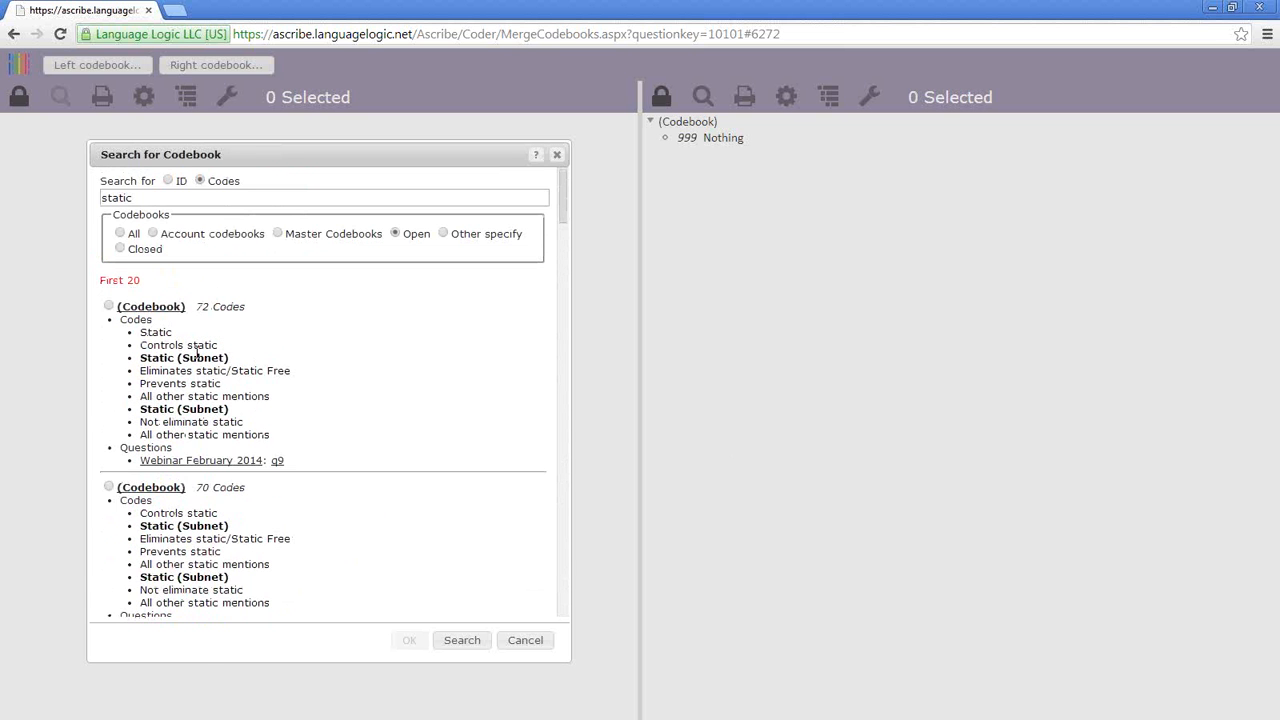
pyautogui.click(109, 305)
pyautogui.click(557, 156)
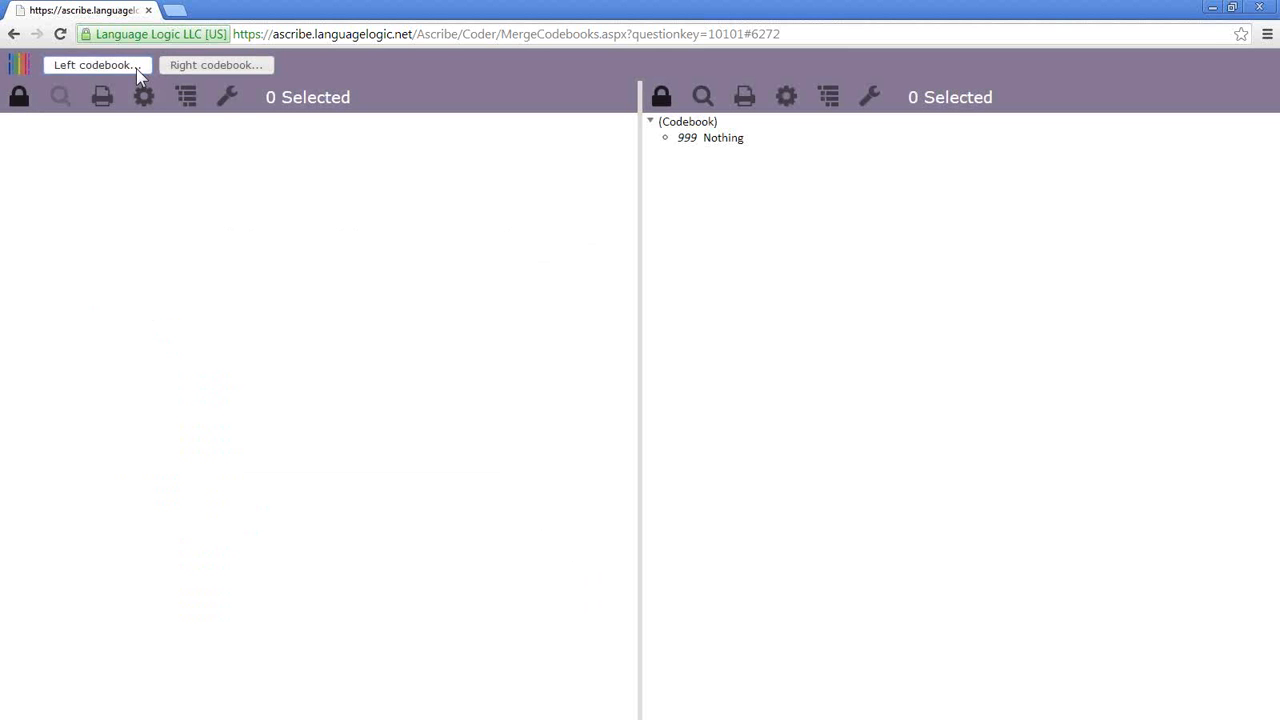
# - For the left codebook, search open-question codebooks by codes for "friz", browse the matches, and close the search without loading one
pyautogui.click(136, 68)
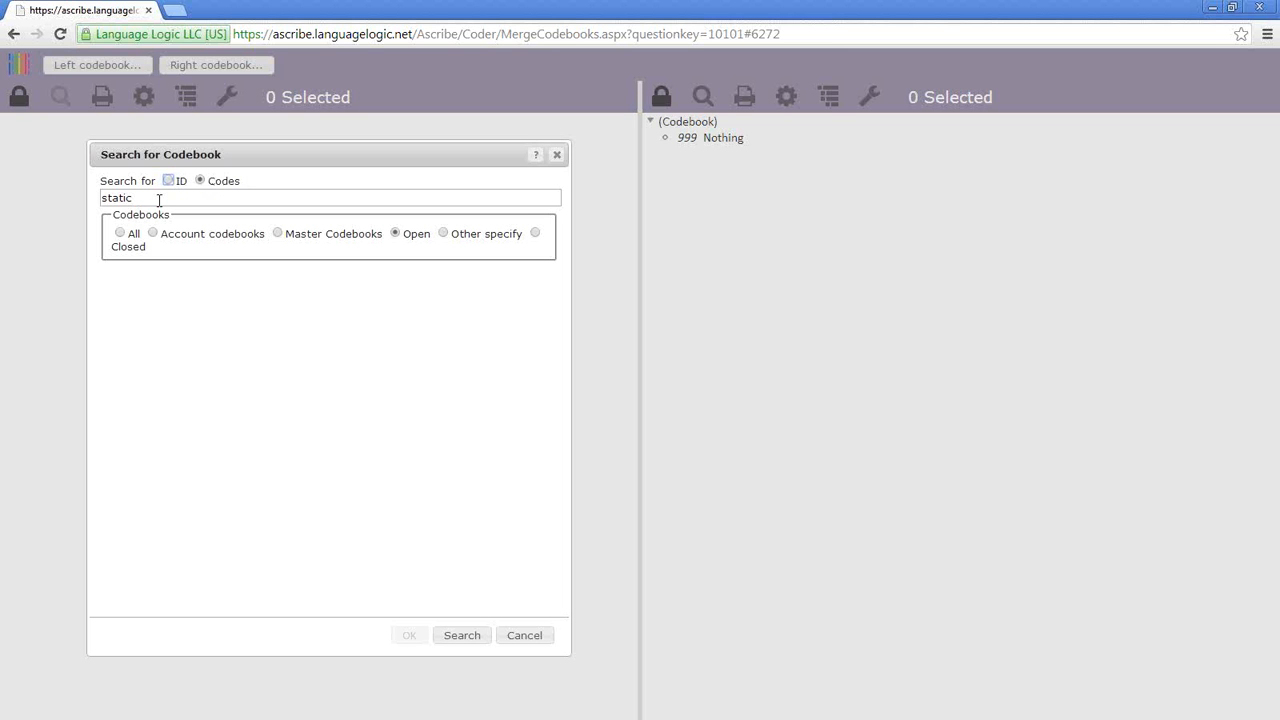
pyautogui.moveTo(157, 199); pyautogui.dragTo(68, 254)
pyautogui.write('friz')
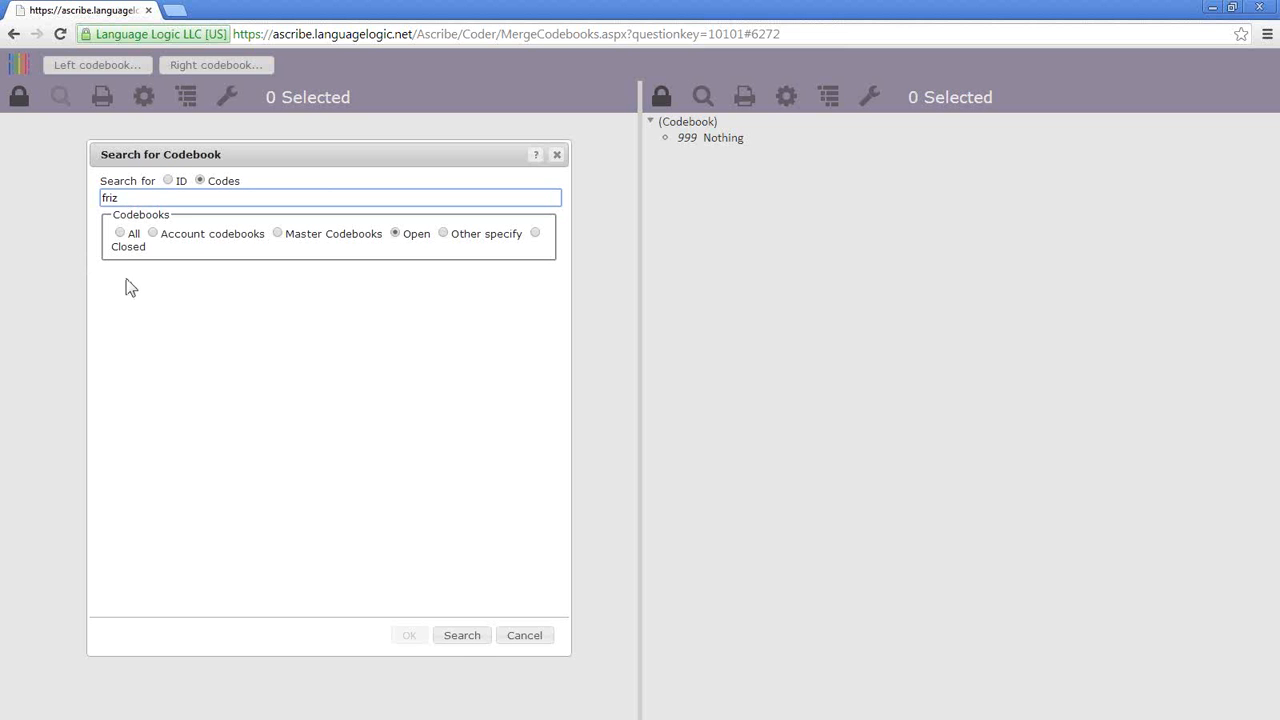
pyautogui.click(462, 642)
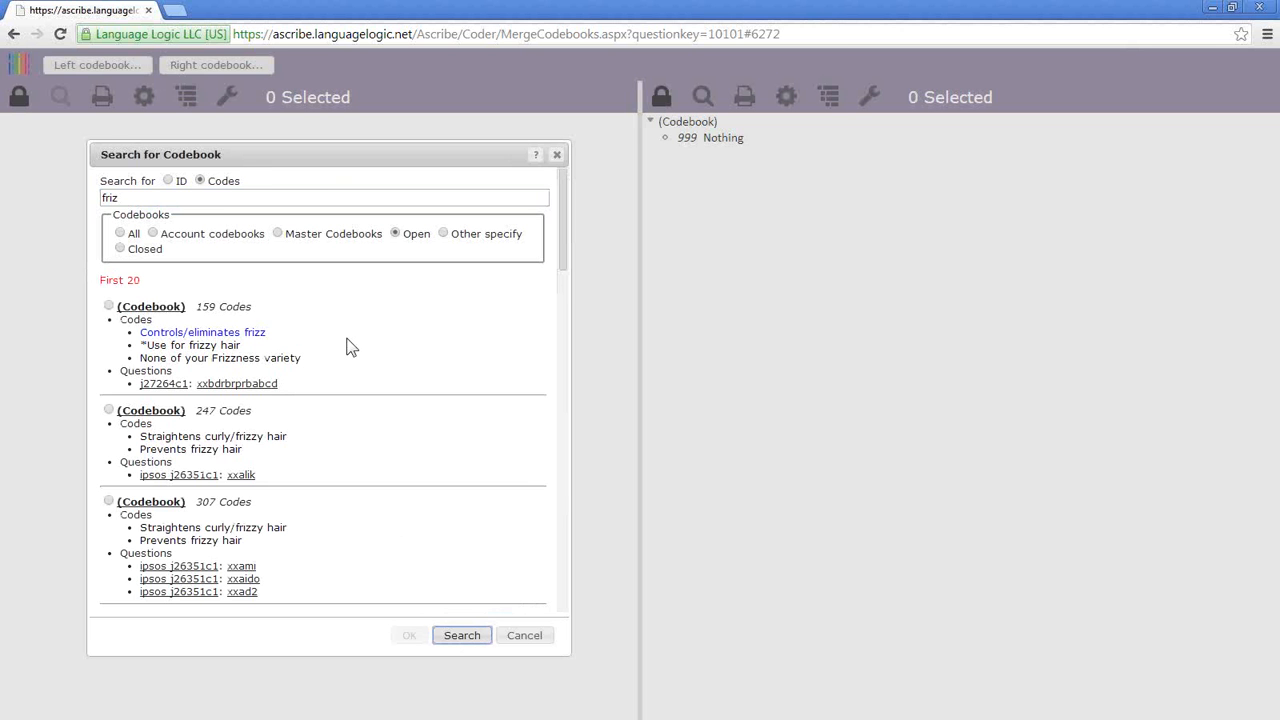
pyautogui.scroll(-10, 350, 347)
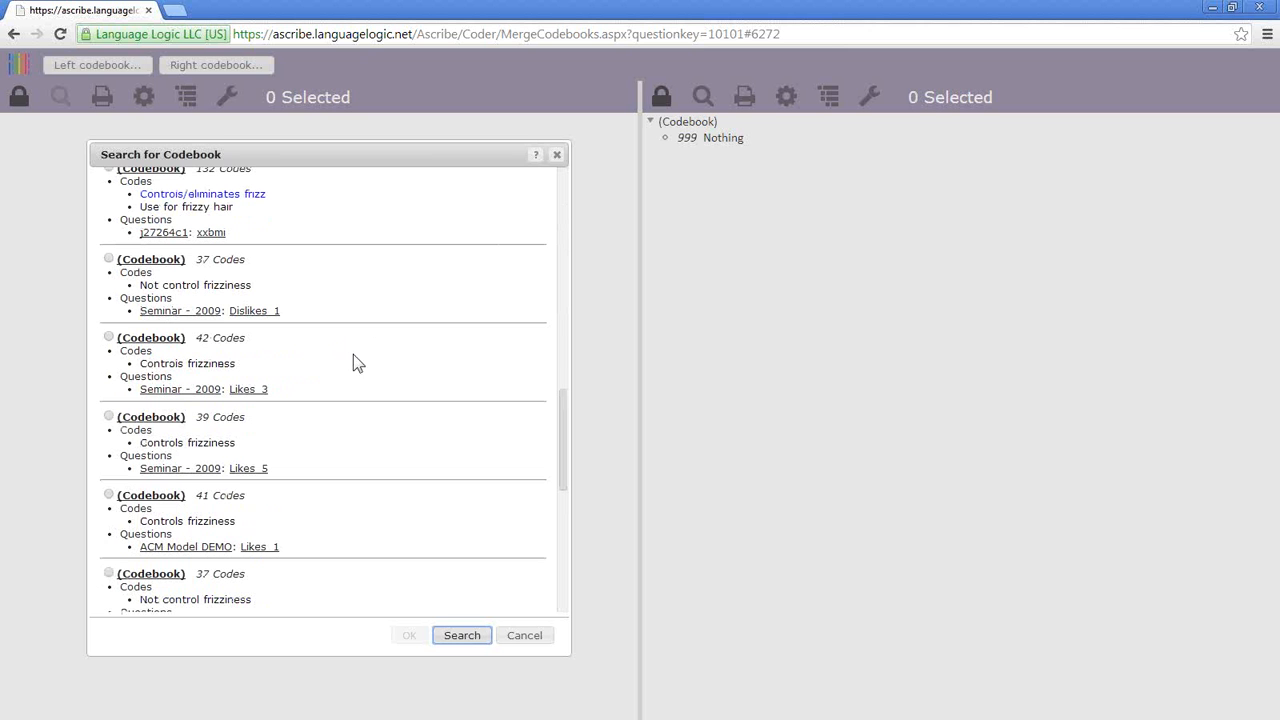
pyautogui.scroll(-5, 391, 380)
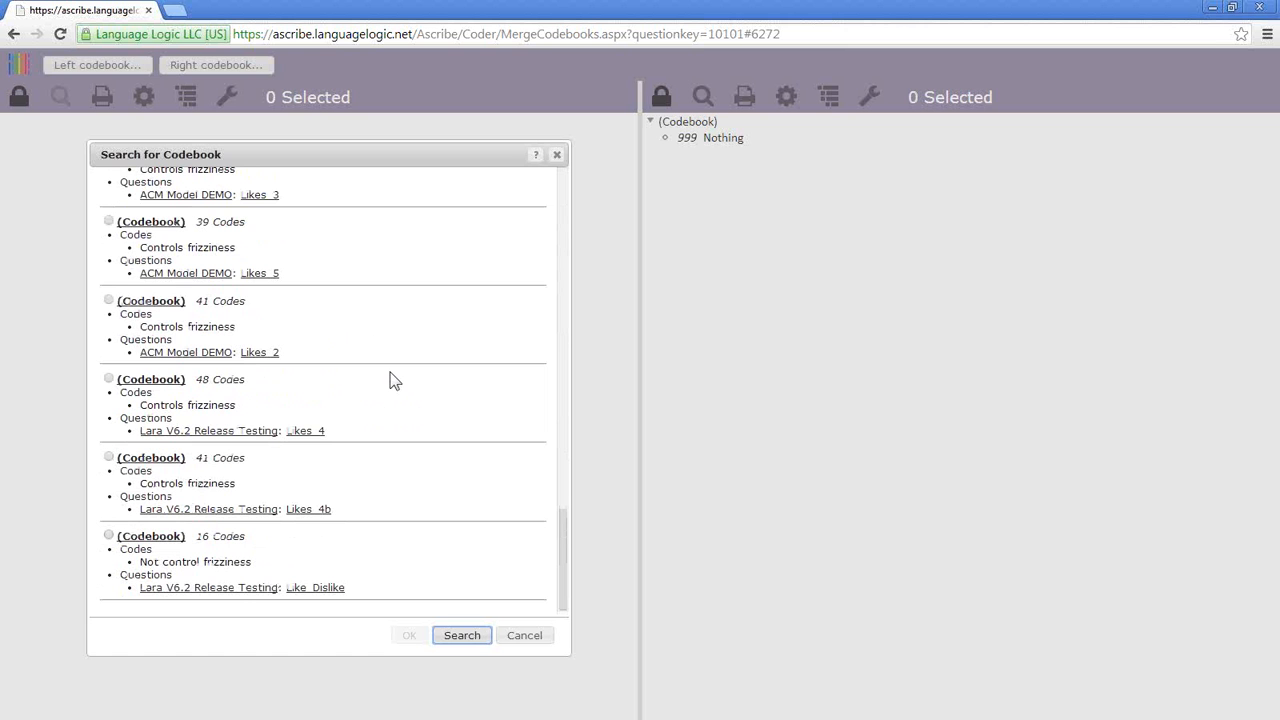
pyautogui.scroll(5, 391, 380)
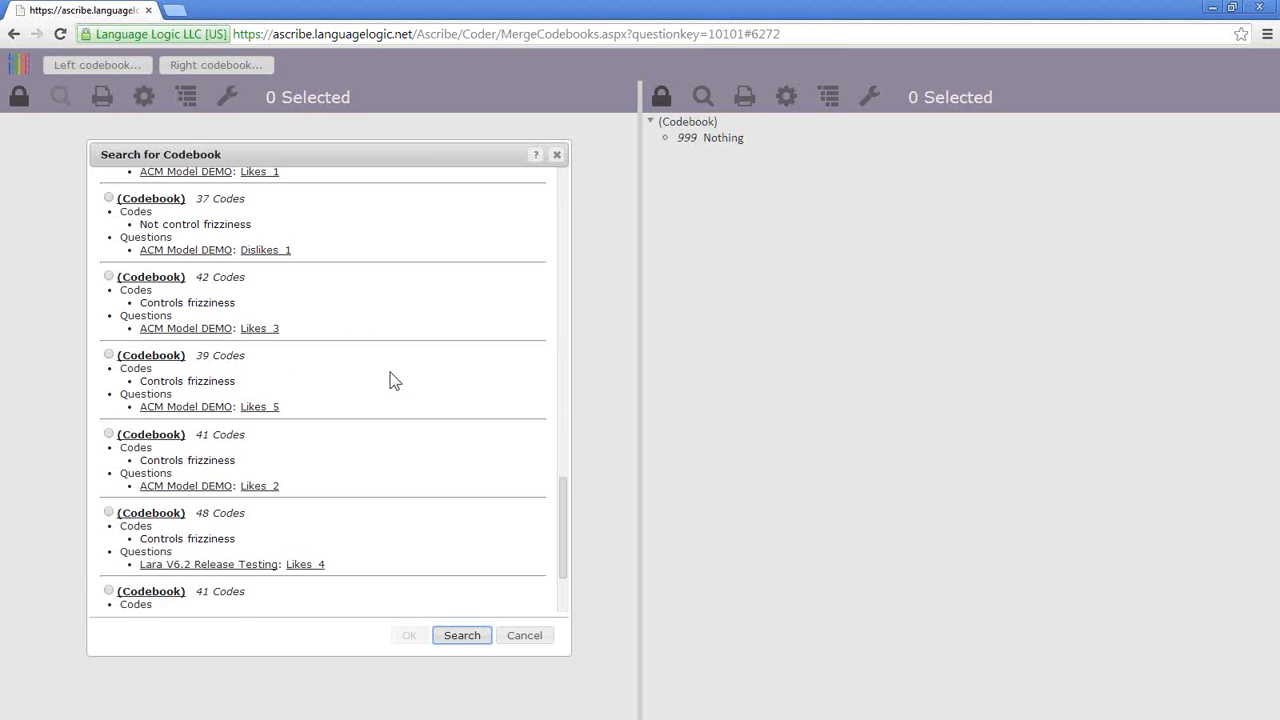
pyautogui.click(557, 156)
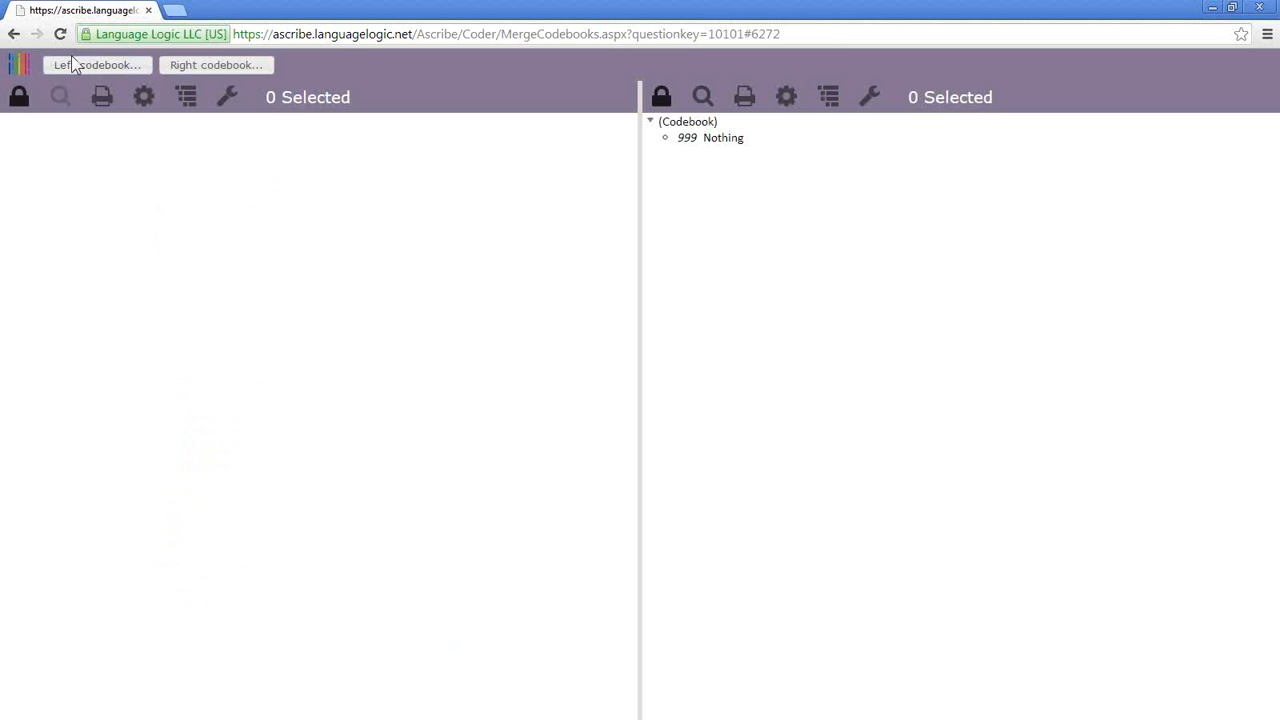
# - Search the account codebooks by codes for "stat" and load Hair Care Likes V2 as the left codebook
pyautogui.click(70, 70)
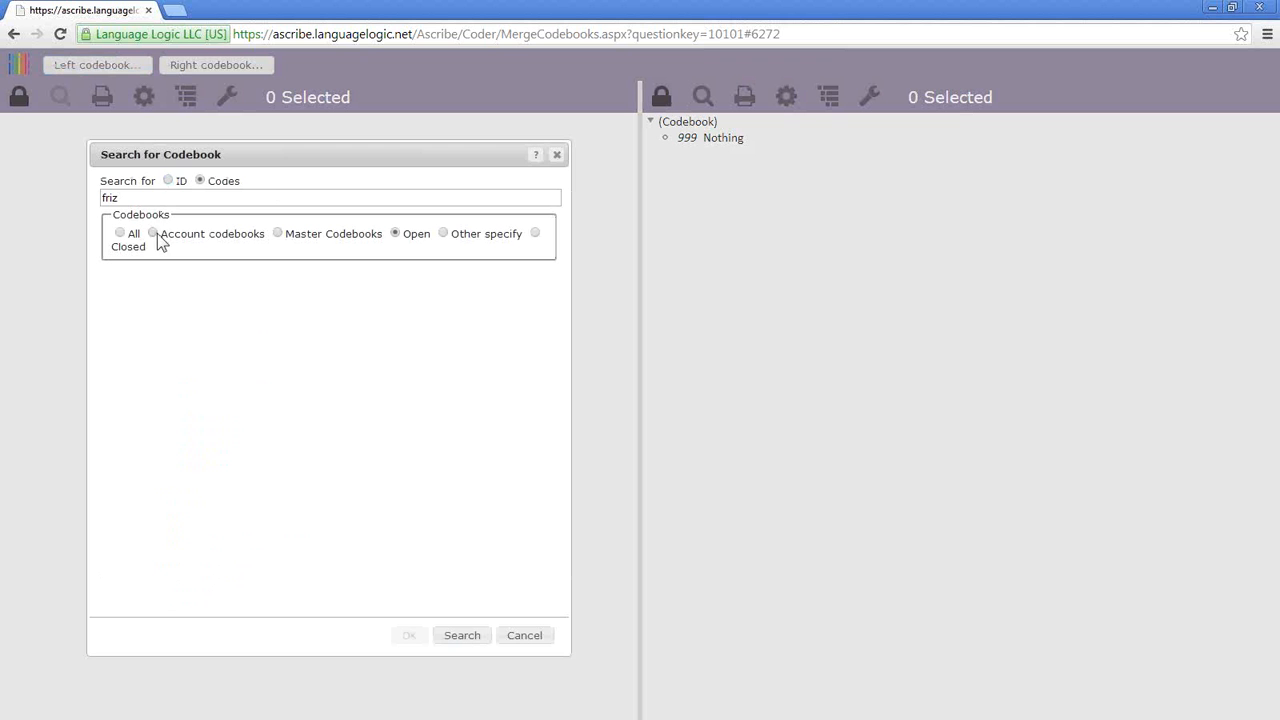
pyautogui.click(153, 233)
pyautogui.moveTo(140, 197); pyautogui.dragTo(2, 212)
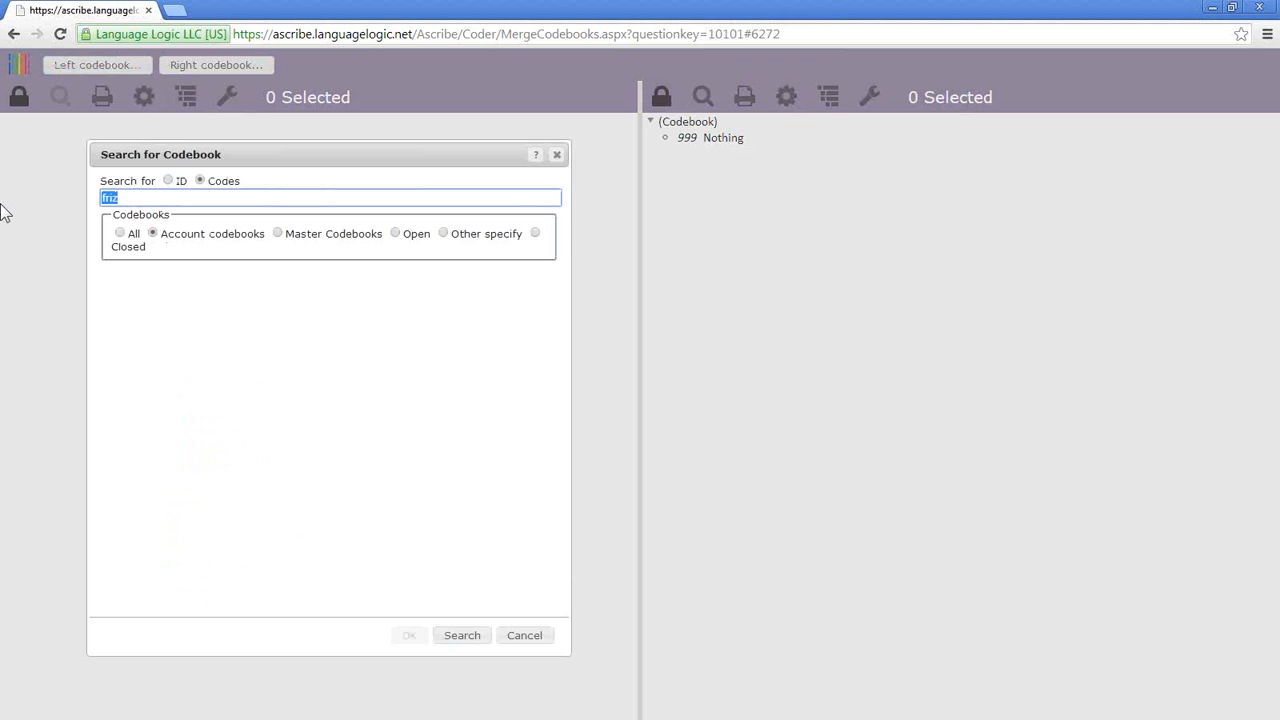
pyautogui.write('stat')
pyautogui.press('Return')
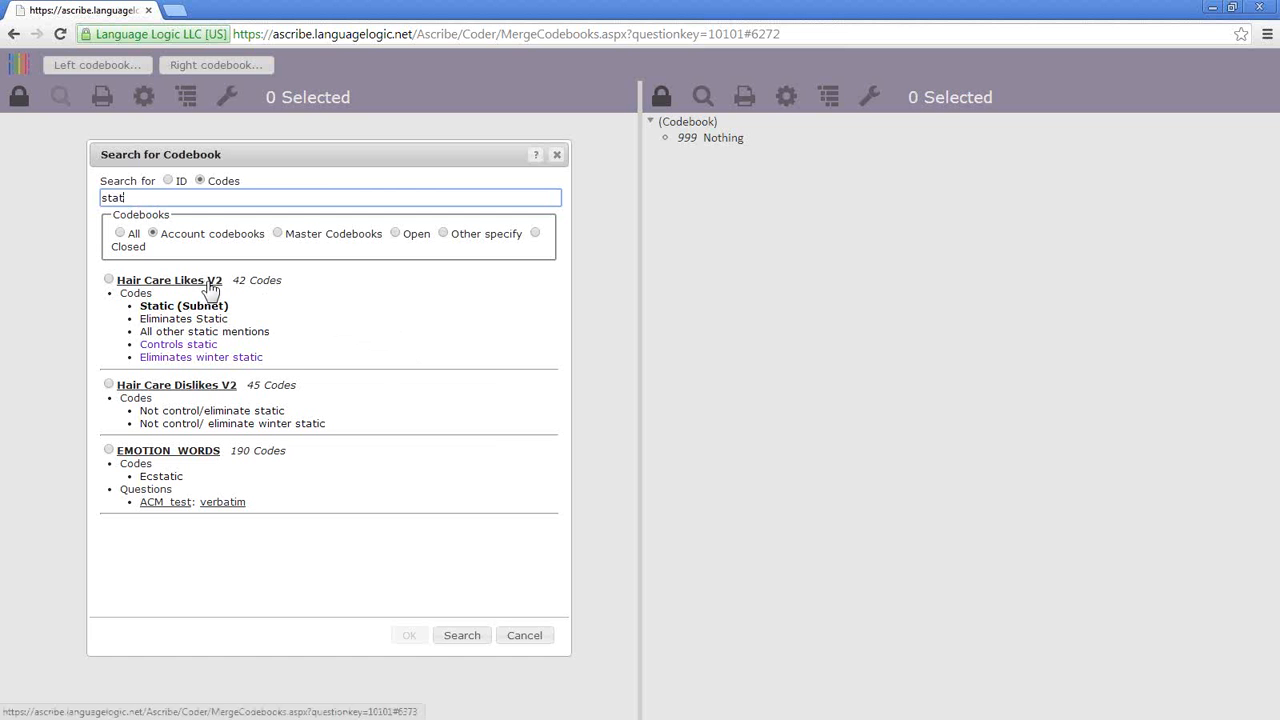
pyautogui.click(207, 286)
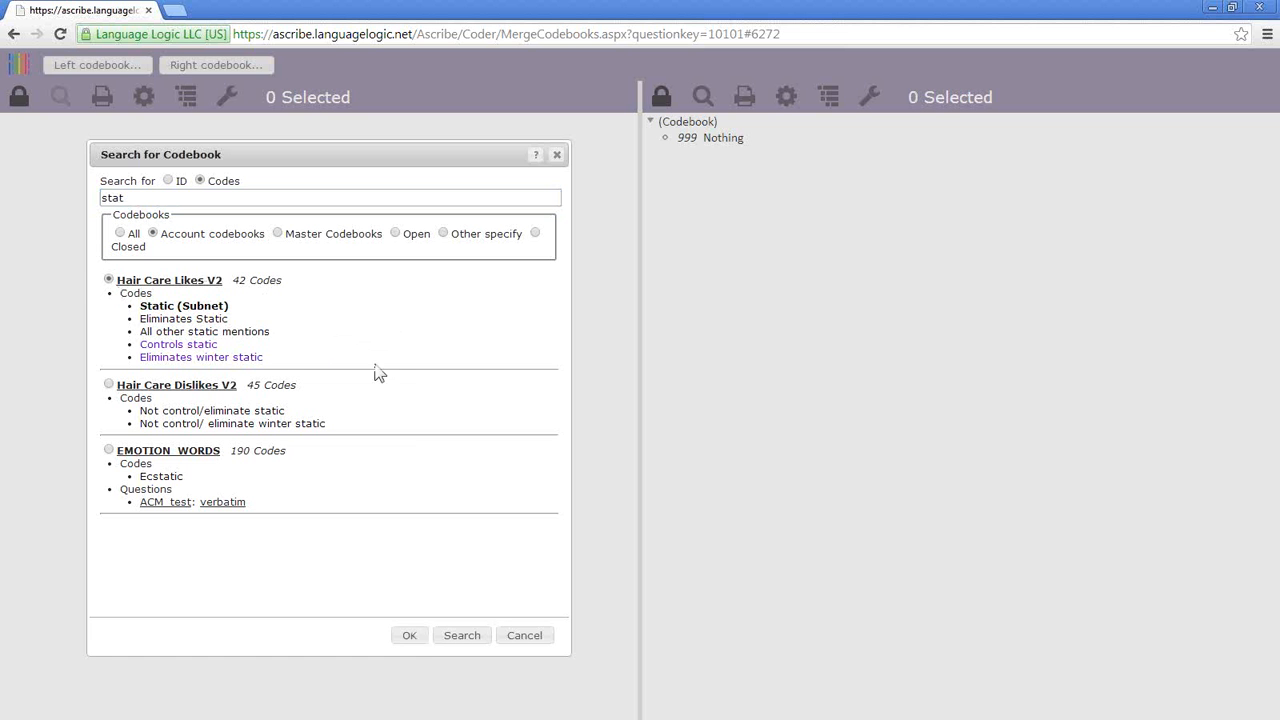
pyautogui.click(412, 636)
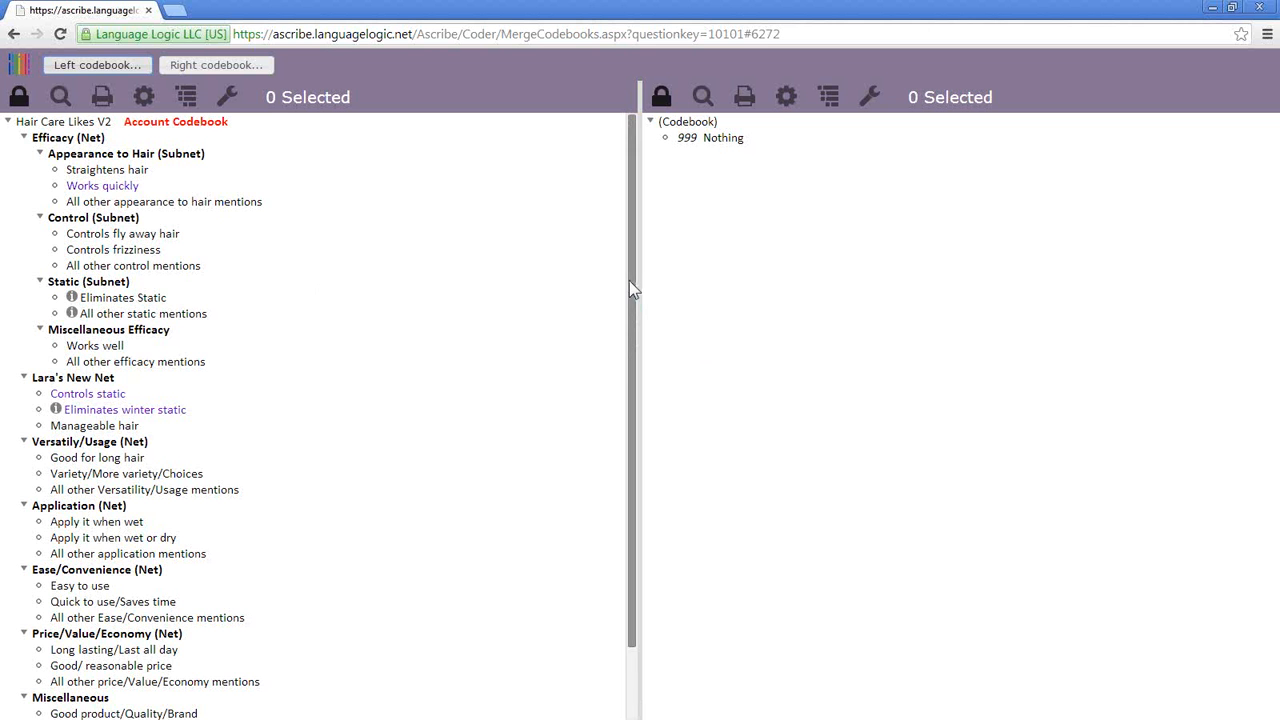
# - Unlock the codebooks for editing and copy the Efficacy (Net) branch from Hair Care Likes V2 into the root of the LikDis codebook
pyautogui.moveTo(630, 284); pyautogui.dragTo(85, 368)
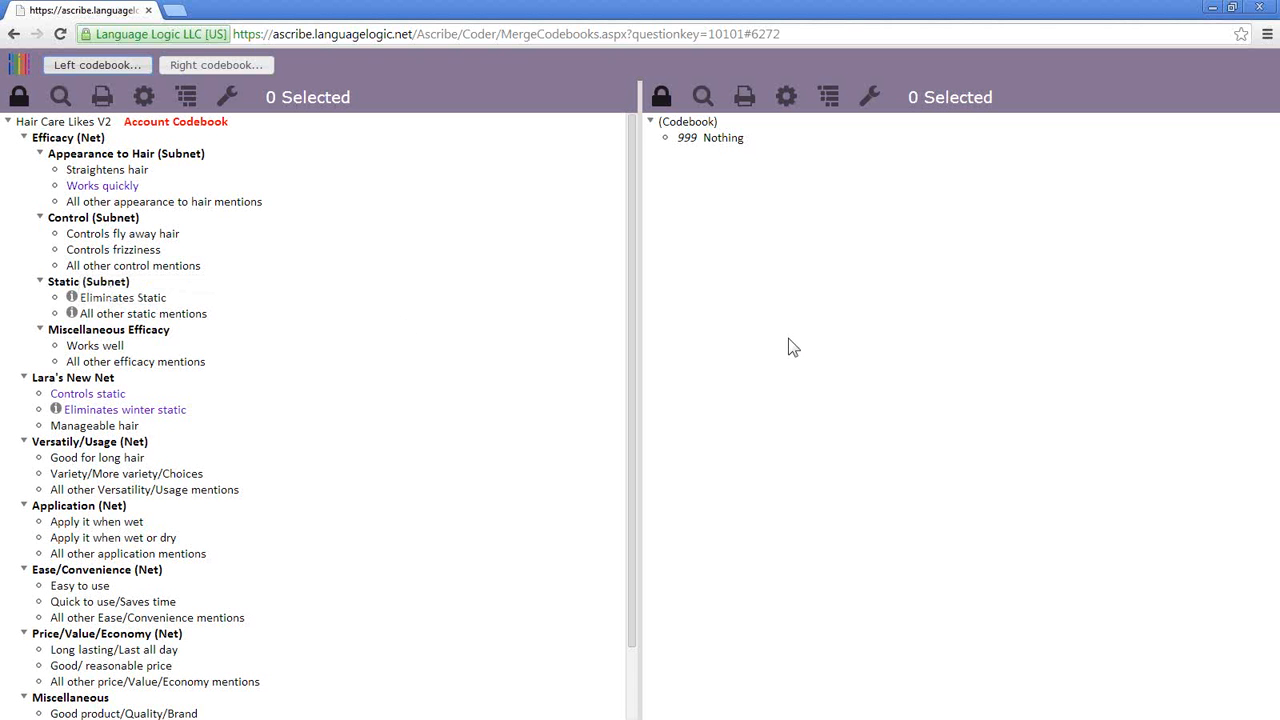
pyautogui.click(663, 100)
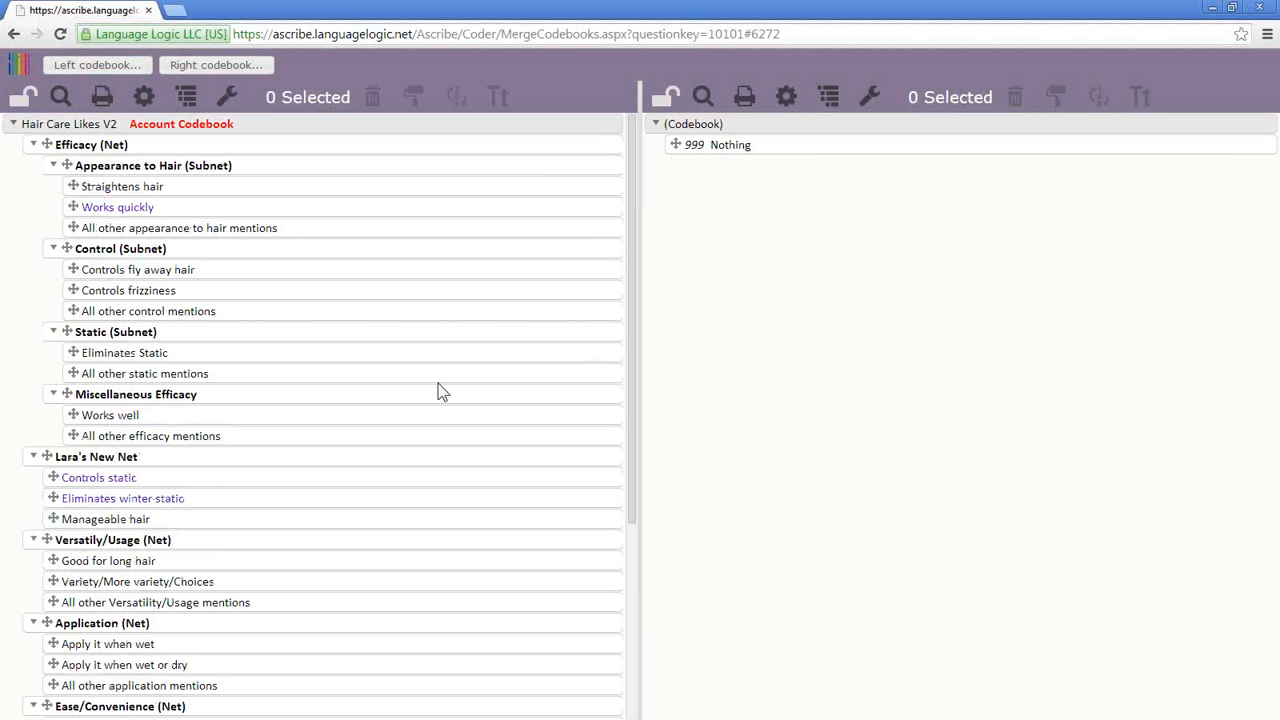
pyautogui.rightClick(116, 148)
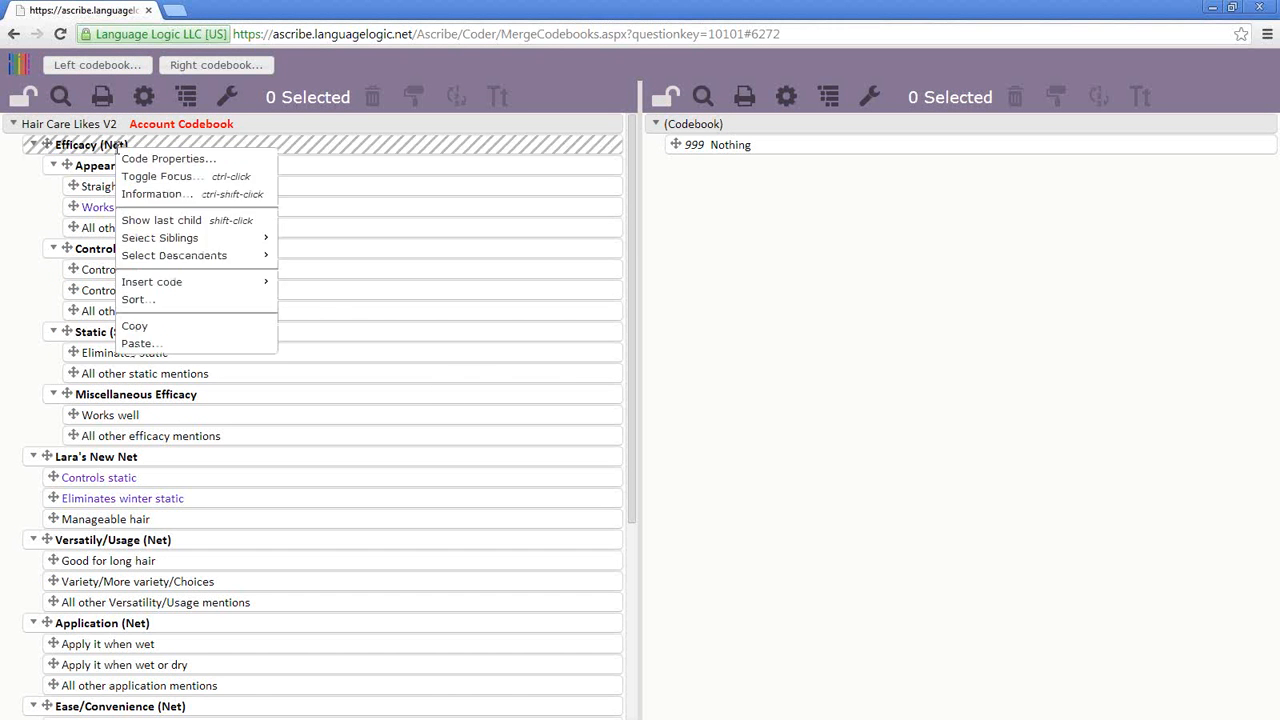
pyautogui.click(160, 327)
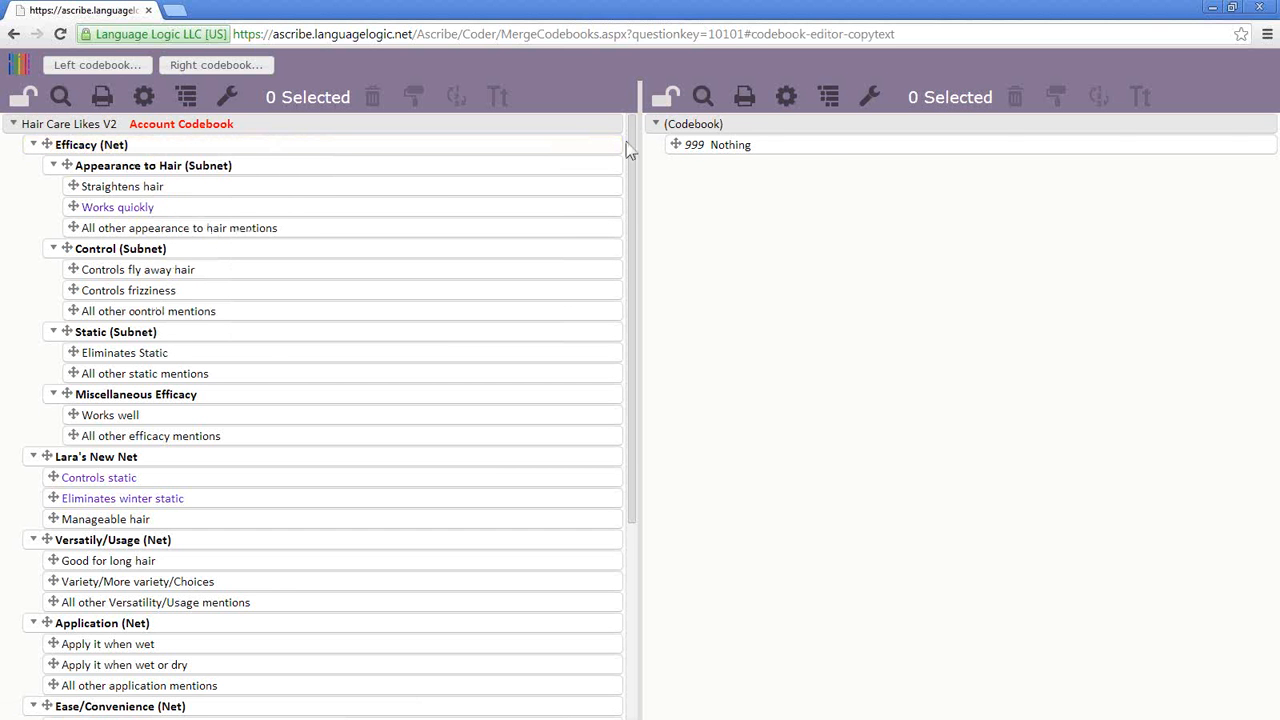
pyautogui.rightClick(720, 127)
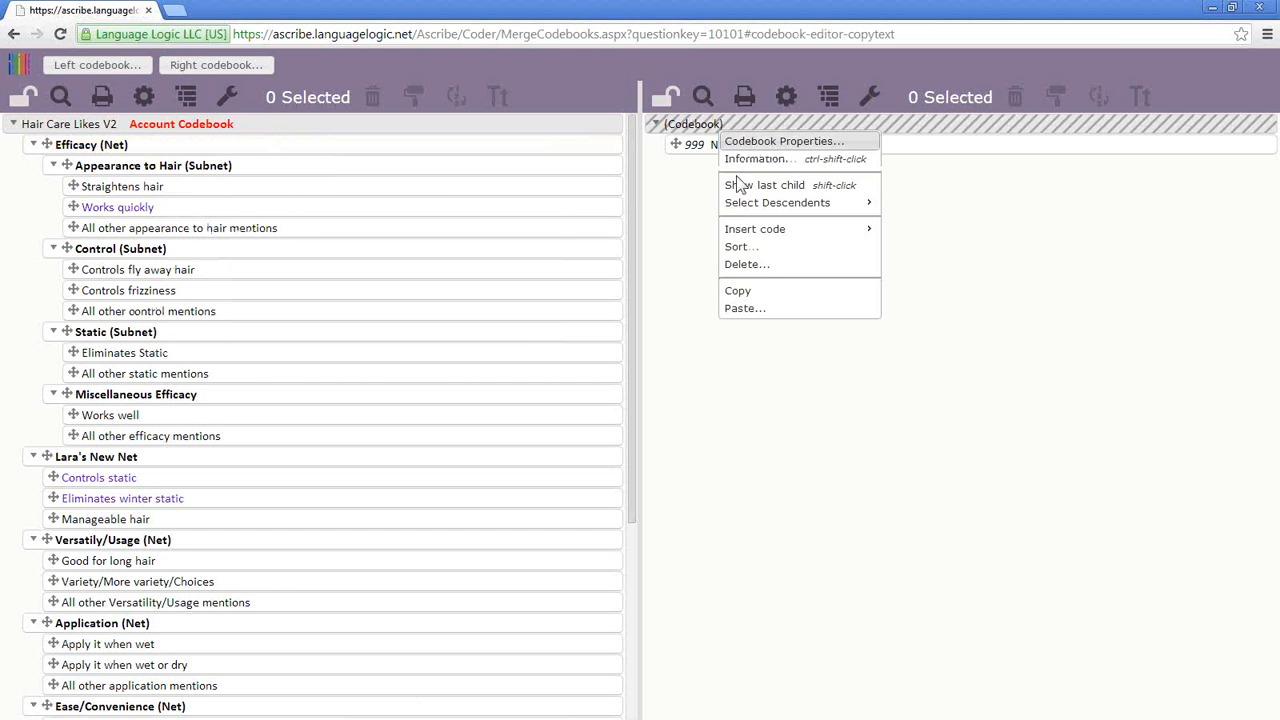
pyautogui.click(765, 310)
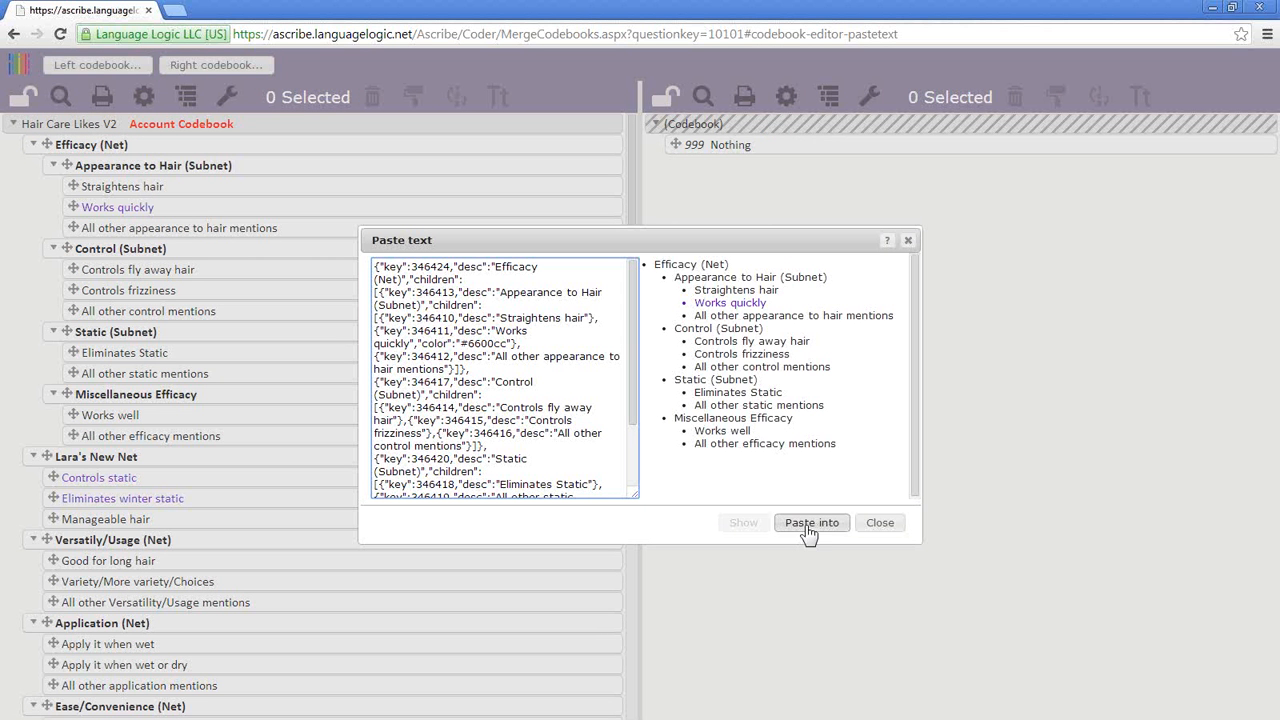
pyautogui.click(810, 523)
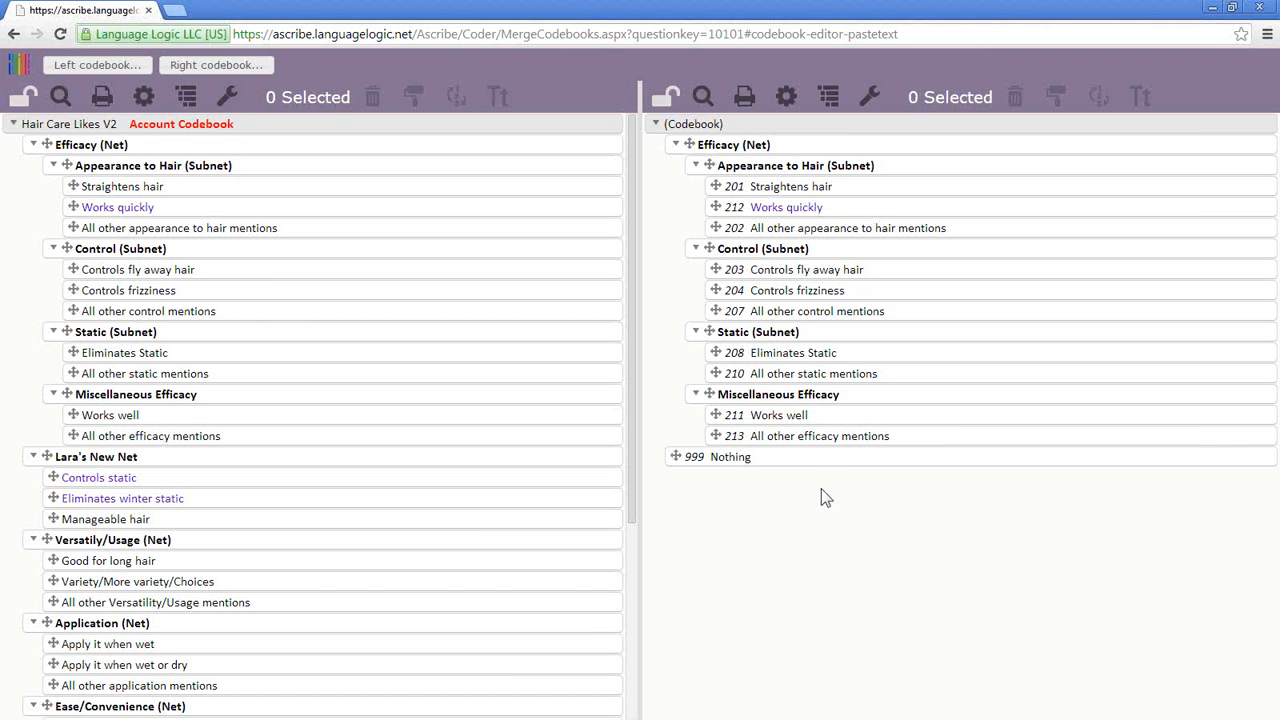
# - Select Versatily/Usage (Net) and Application (Net) in Hair Care Likes V2 and copy the selected codes
pyautogui.rightClick(148, 538)
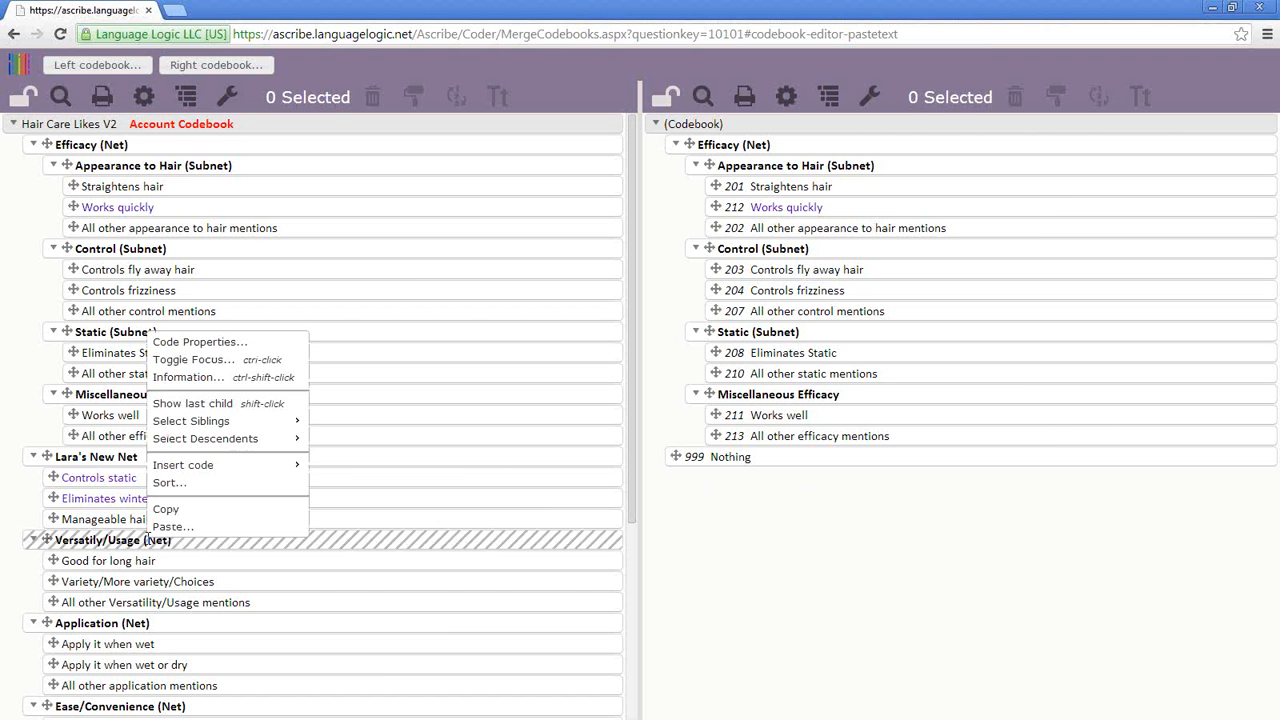
pyautogui.click(204, 548)
pyautogui.click(205, 548)
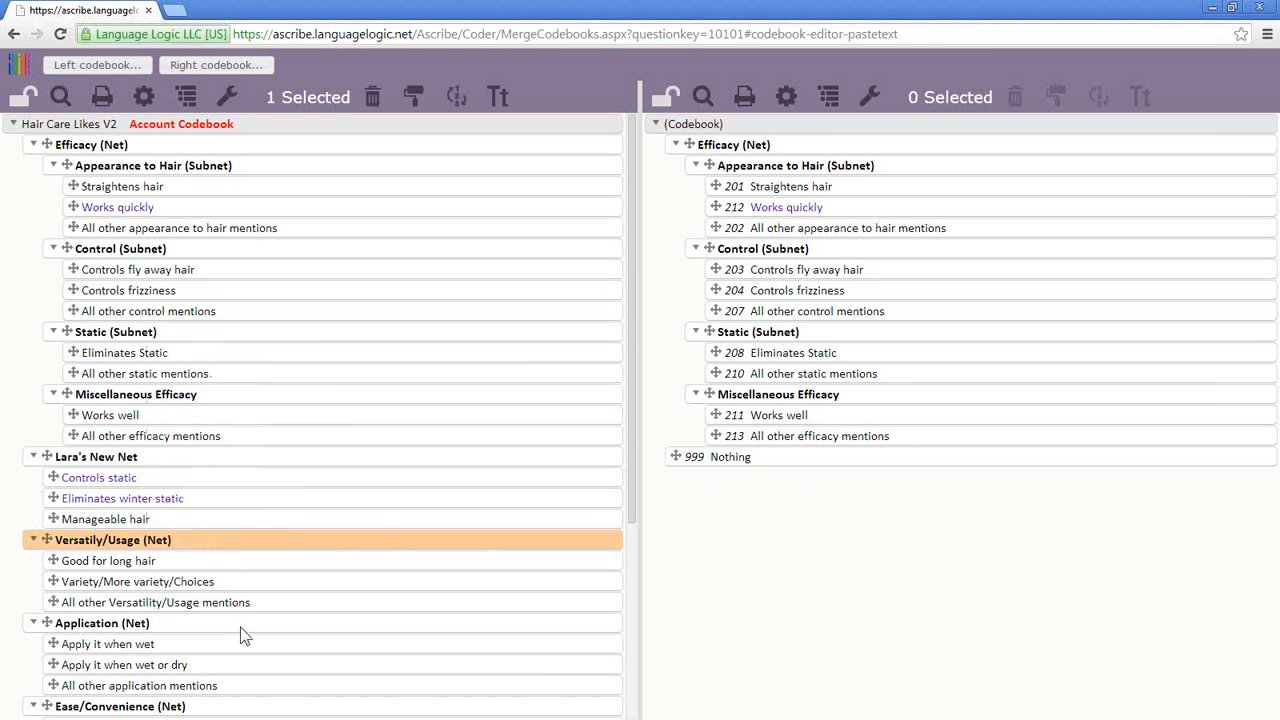
pyautogui.keyDown('ctrl'); pyautogui.click(241, 634); pyautogui.keyUp('ctrl')
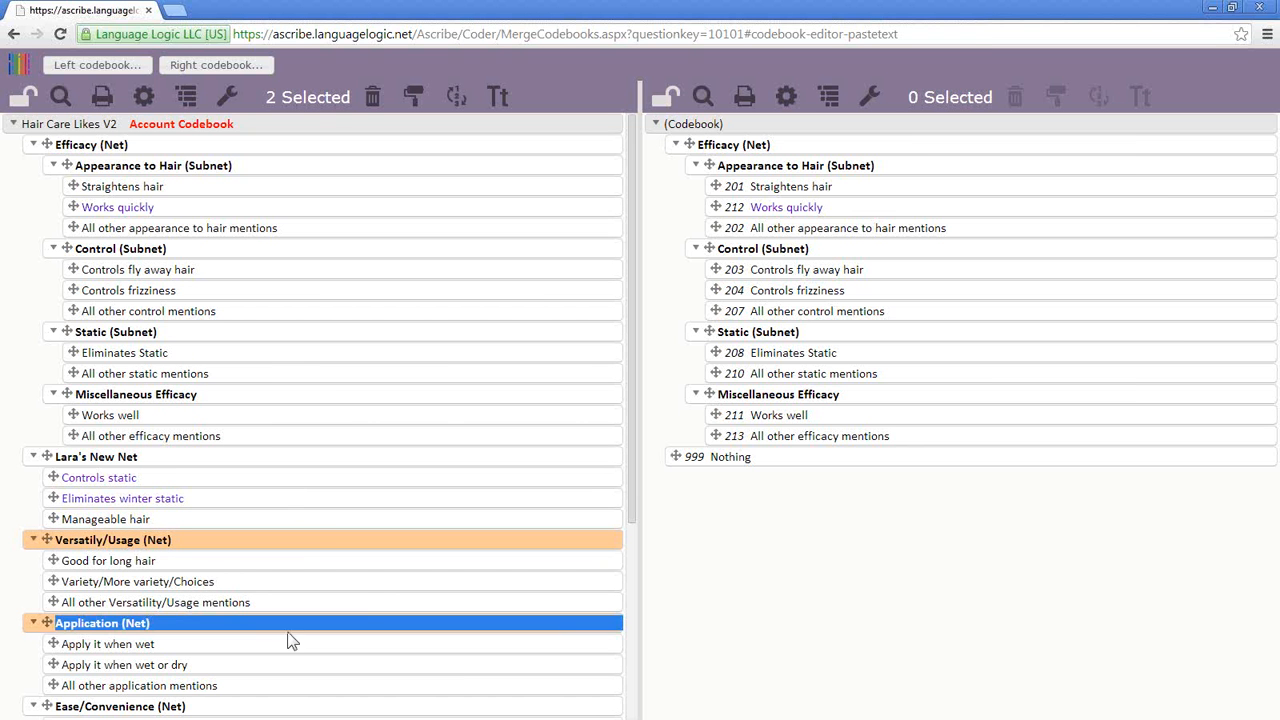
pyautogui.rightClick(304, 542)
pyautogui.click(371, 498)
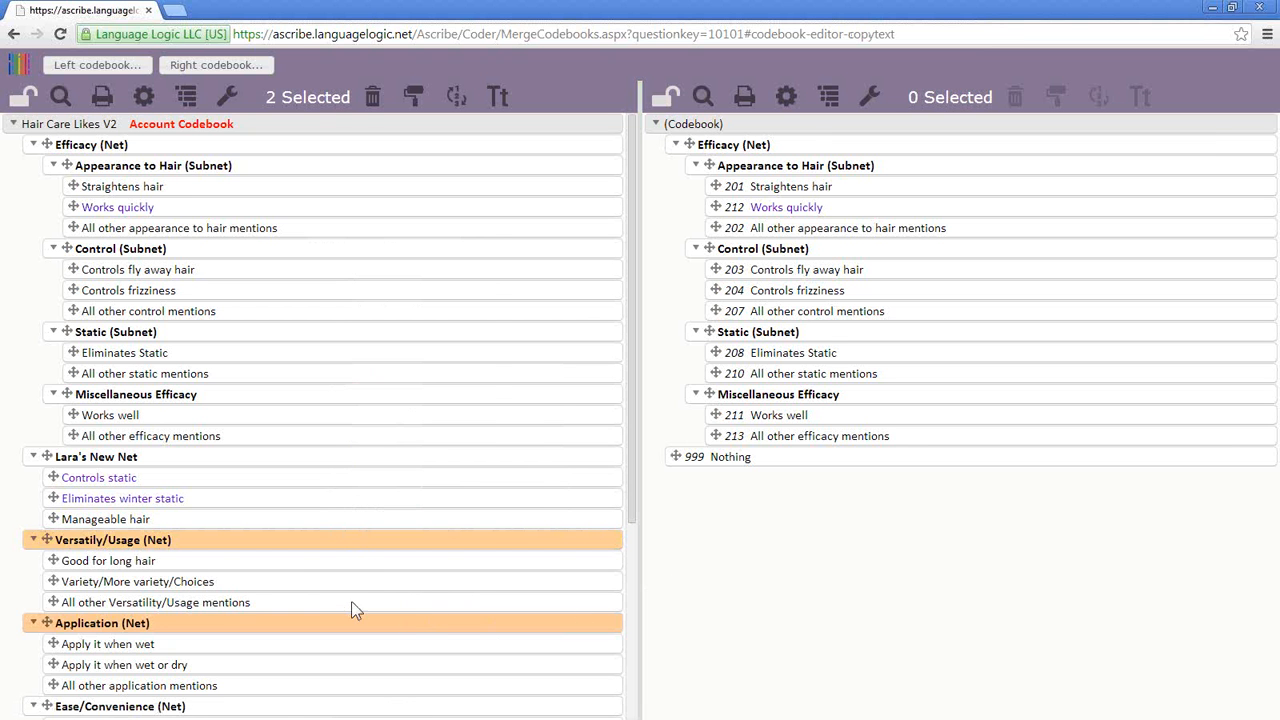
pyautogui.rightClick(337, 542)
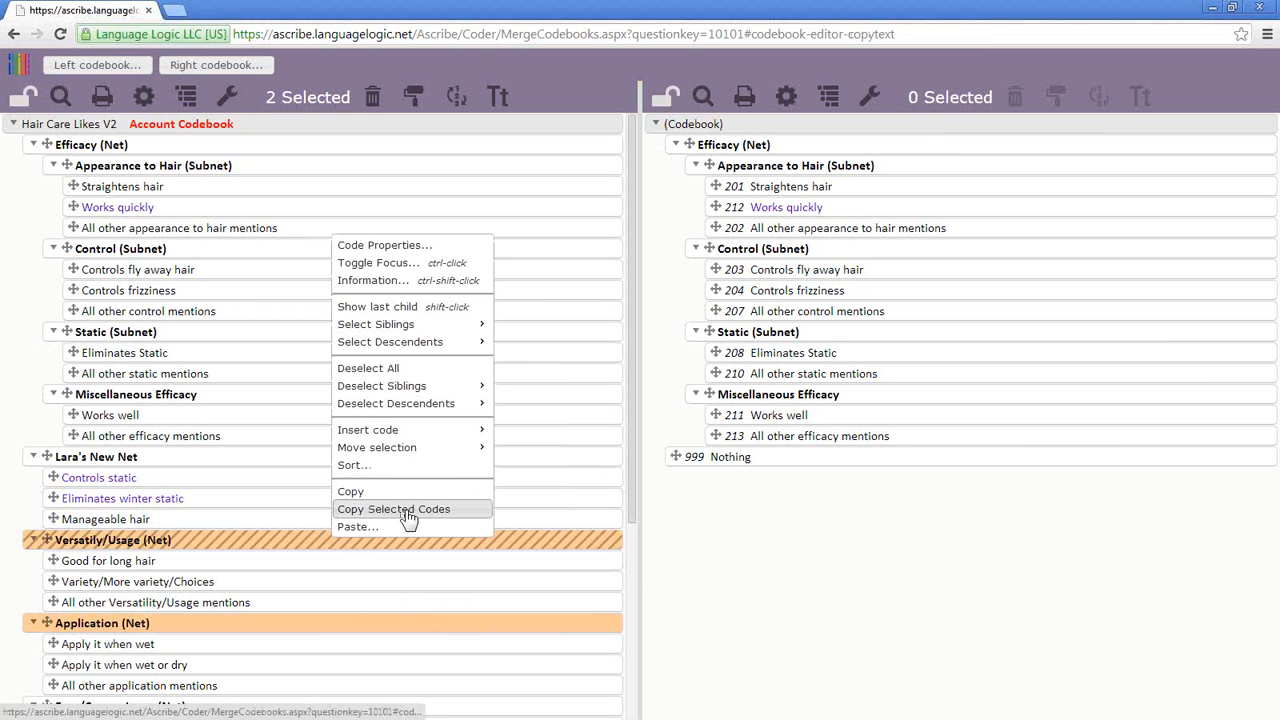
pyautogui.click(408, 510)
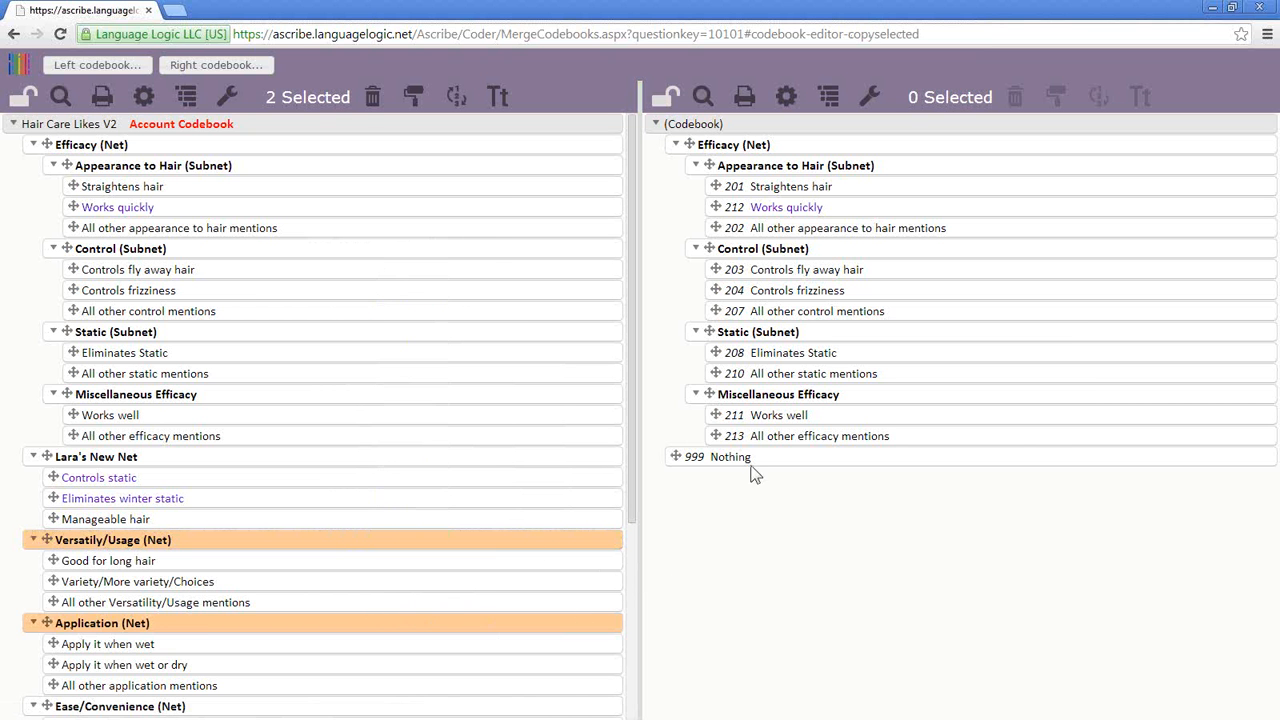
# - Preview pasting the copied nets into the root of the LikDis codebook without pasting, and deselect both nets
pyautogui.rightClick(725, 133)
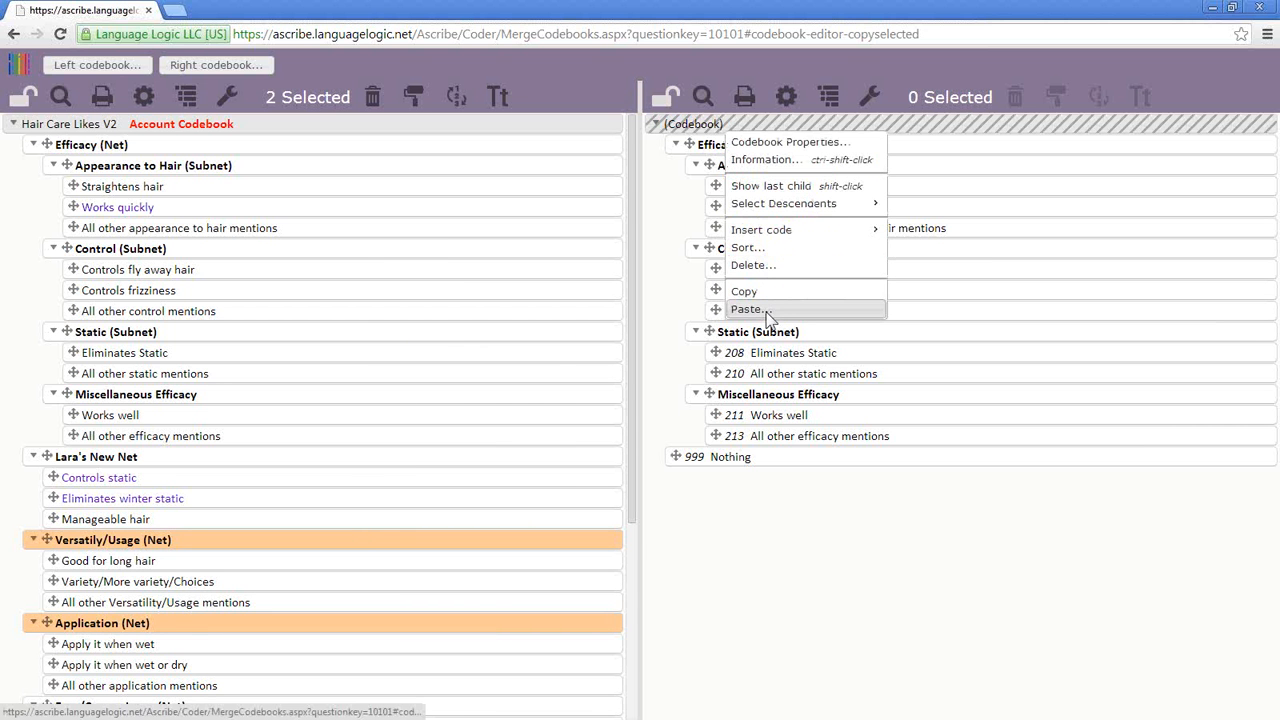
pyautogui.click(766, 312)
pyautogui.click(880, 523)
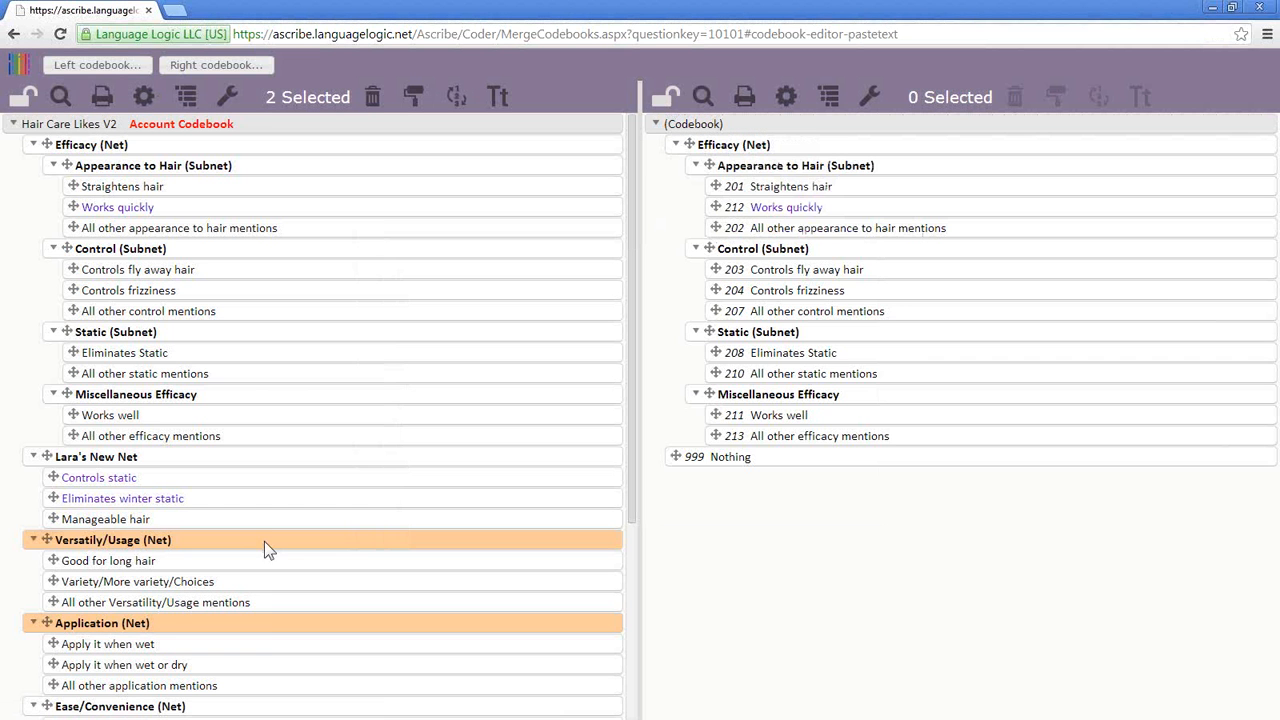
pyautogui.click(266, 623)
pyautogui.keyDown('ctrl'); pyautogui.click(263, 625); pyautogui.keyUp('ctrl')
# - Select Good for long hair, Variety/More variety/Choices, Eliminates winter static and Controls static in Hair Care Likes V2 and copy the selected codes
pyautogui.keyDown('ctrl'); pyautogui.click(288, 560); pyautogui.keyUp('ctrl')
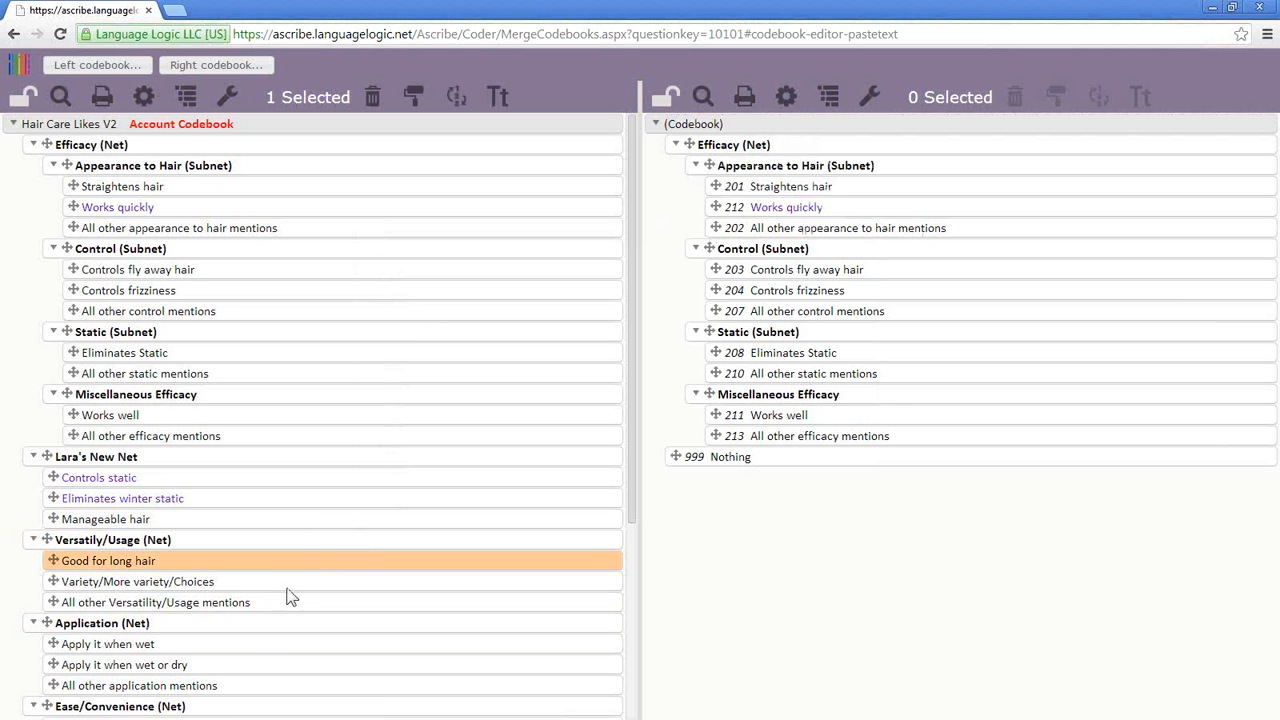
pyautogui.keyDown('ctrl'); pyautogui.click(290, 583); pyautogui.keyUp('ctrl')
pyautogui.keyDown('ctrl'); pyautogui.click(296, 498); pyautogui.keyUp('ctrl')
pyautogui.keyDown('ctrl'); pyautogui.click(302, 478); pyautogui.keyUp('ctrl')
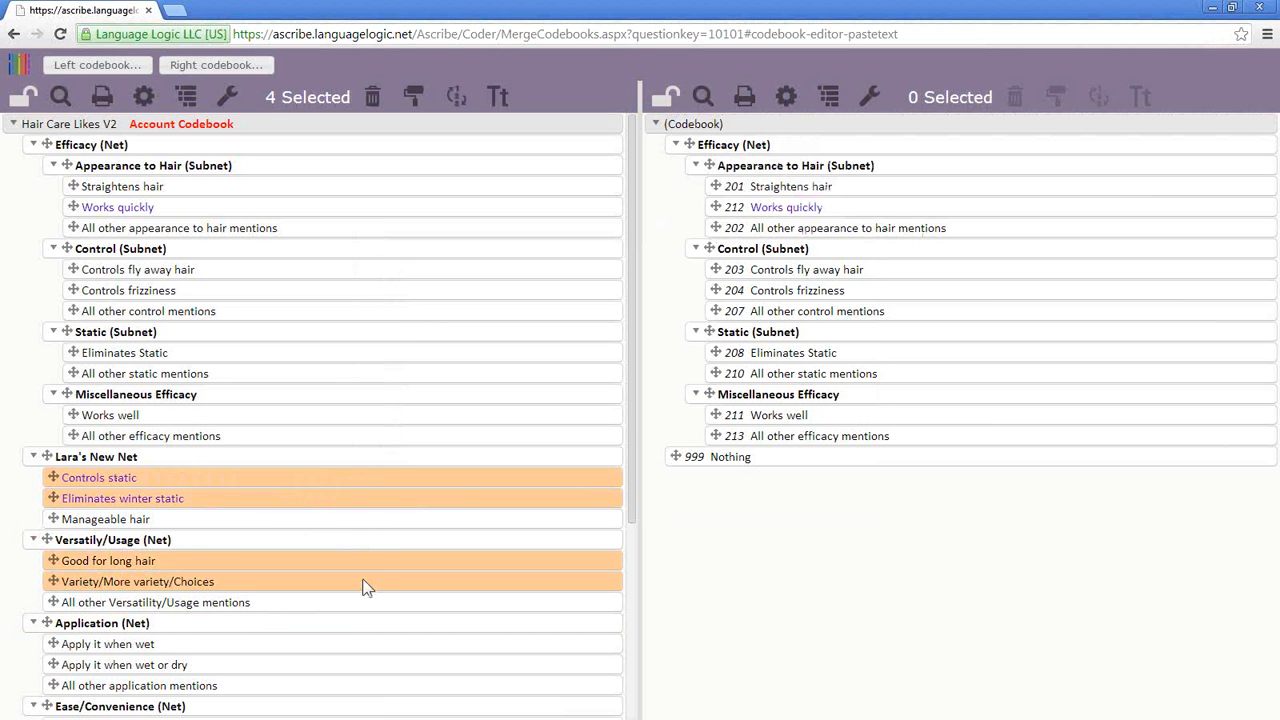
pyautogui.rightClick(223, 477)
pyautogui.click(296, 452)
# - Paste the four copied codes below Eliminates Static in the LikDis codebook and clear the selection in Hair Care Likes V2
pyautogui.rightClick(802, 353)
pyautogui.click(840, 556)
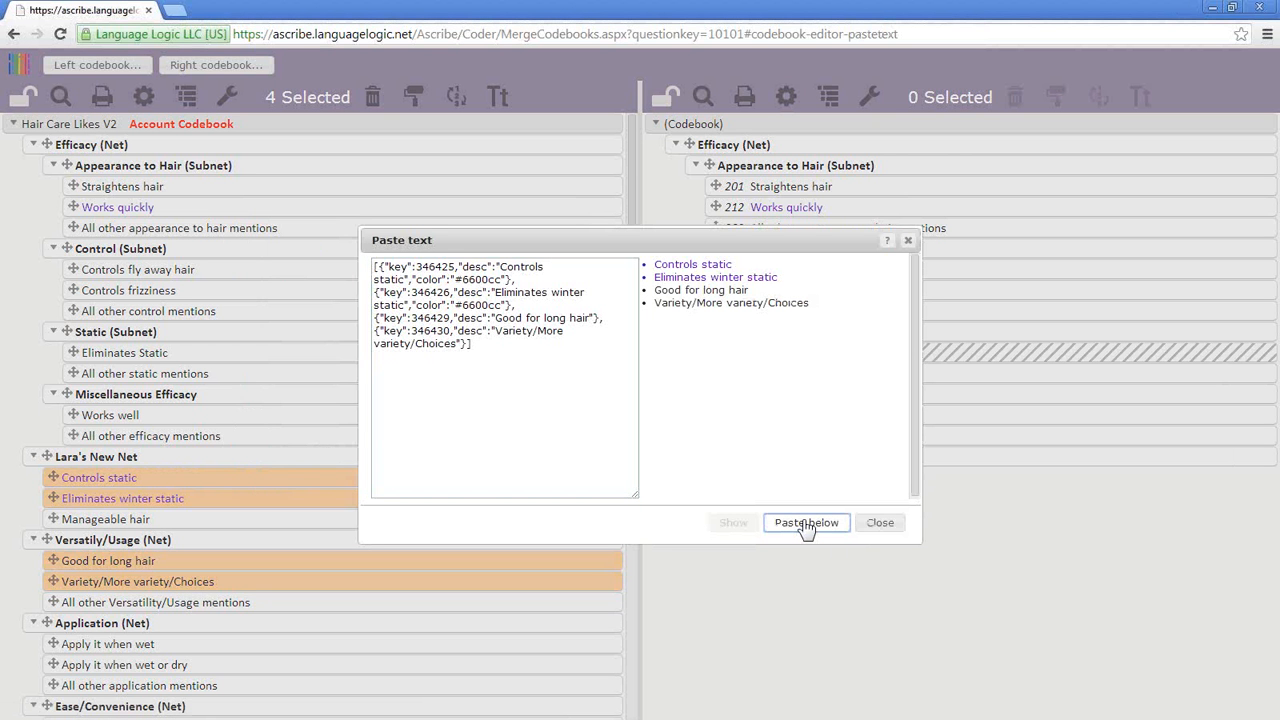
pyautogui.click(806, 524)
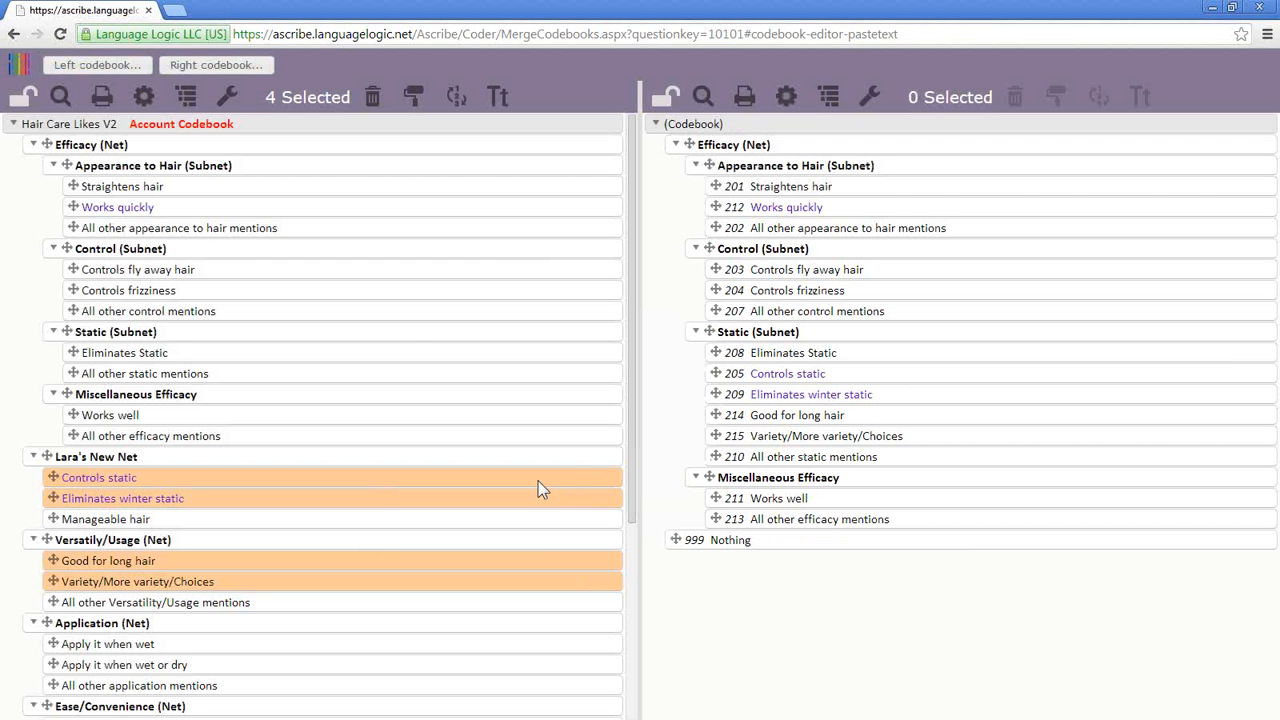
pyautogui.keyDown('ctrl'); pyautogui.click(538, 481); pyautogui.keyUp('ctrl')
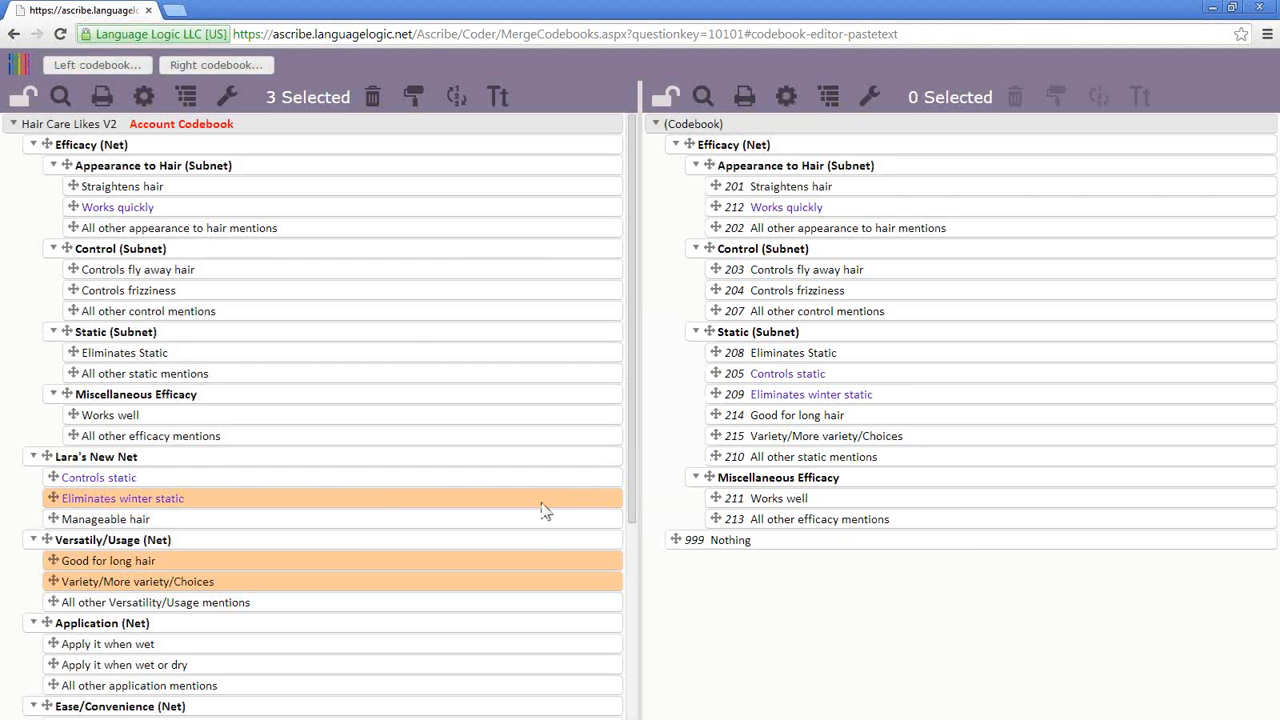
pyautogui.keyDown('ctrl'); pyautogui.click(540, 498); pyautogui.keyUp('ctrl')
pyautogui.keyDown('ctrl'); pyautogui.click(541, 560); pyautogui.keyUp('ctrl')
pyautogui.keyDown('ctrl'); pyautogui.click(548, 590); pyautogui.keyUp('ctrl')
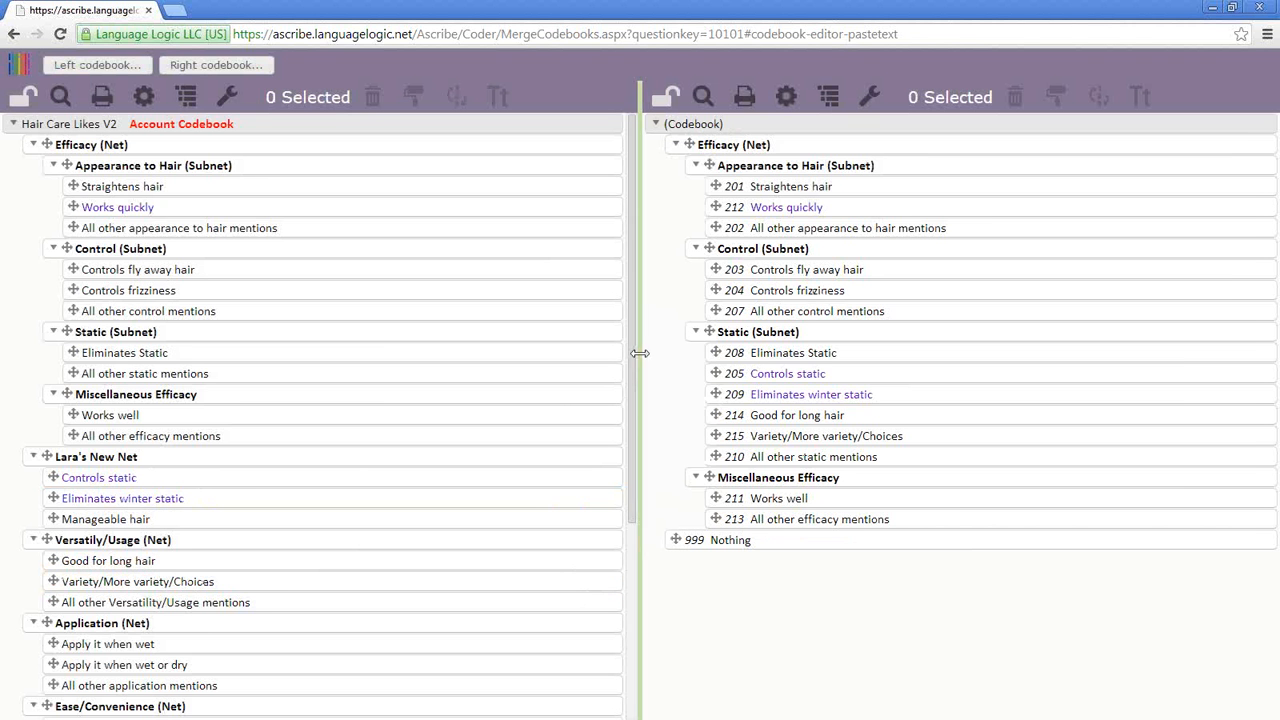
pyautogui.scroll(-3, 623, 471)
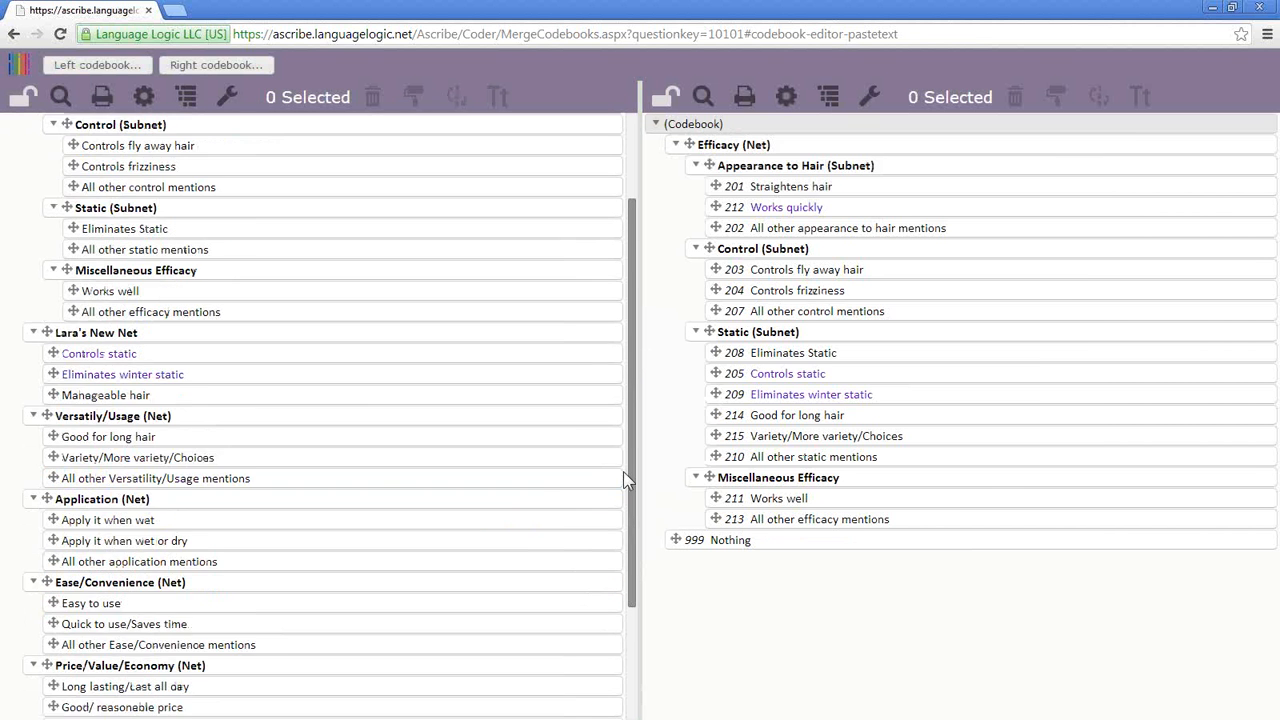
pyautogui.scroll(2, 628, 372)
pyautogui.scroll(2, 628, 372)
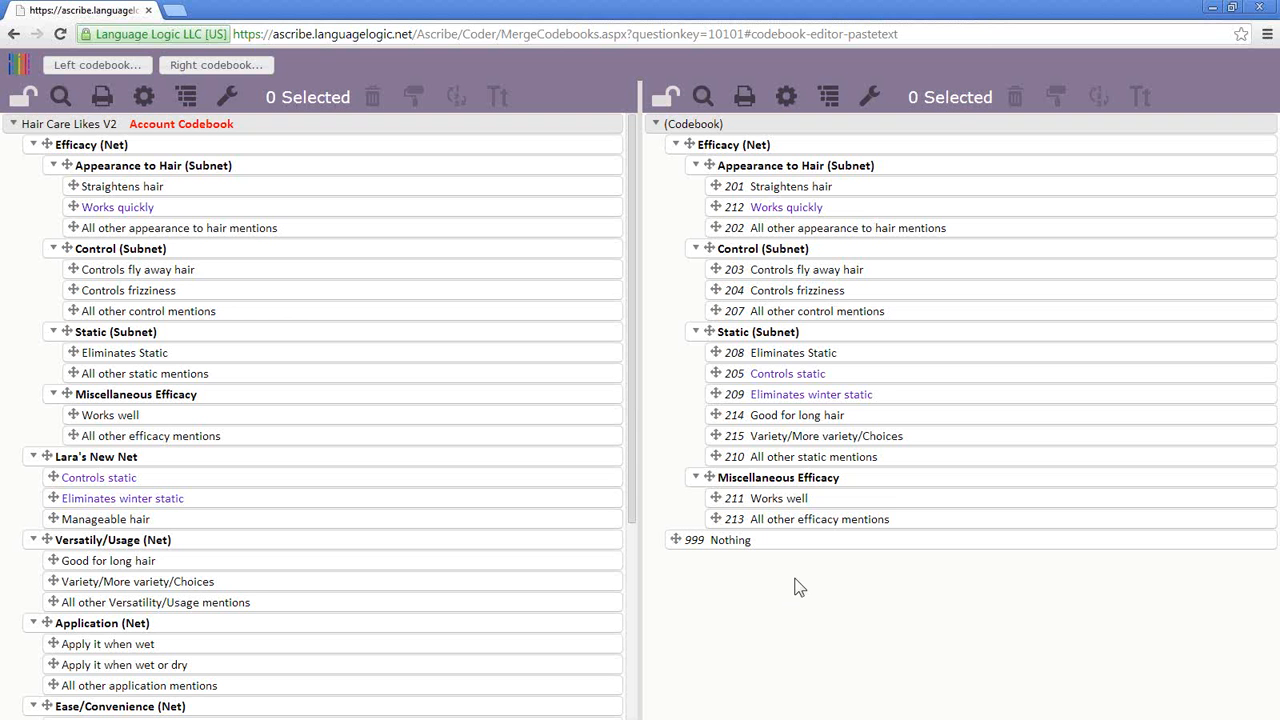
# - Search the account codebooks by codes for "stat" and load Hair Care Dislikes V2 as the left codebook
pyautogui.click(97, 68)
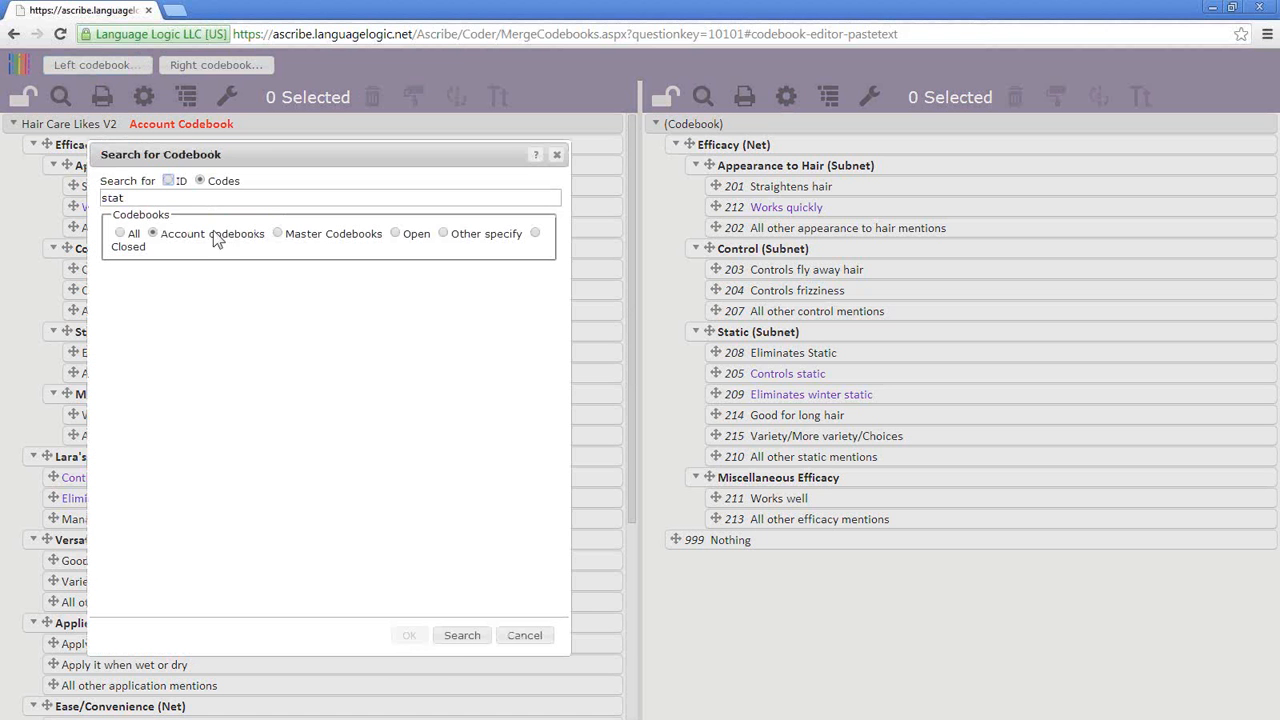
pyautogui.click(460, 637)
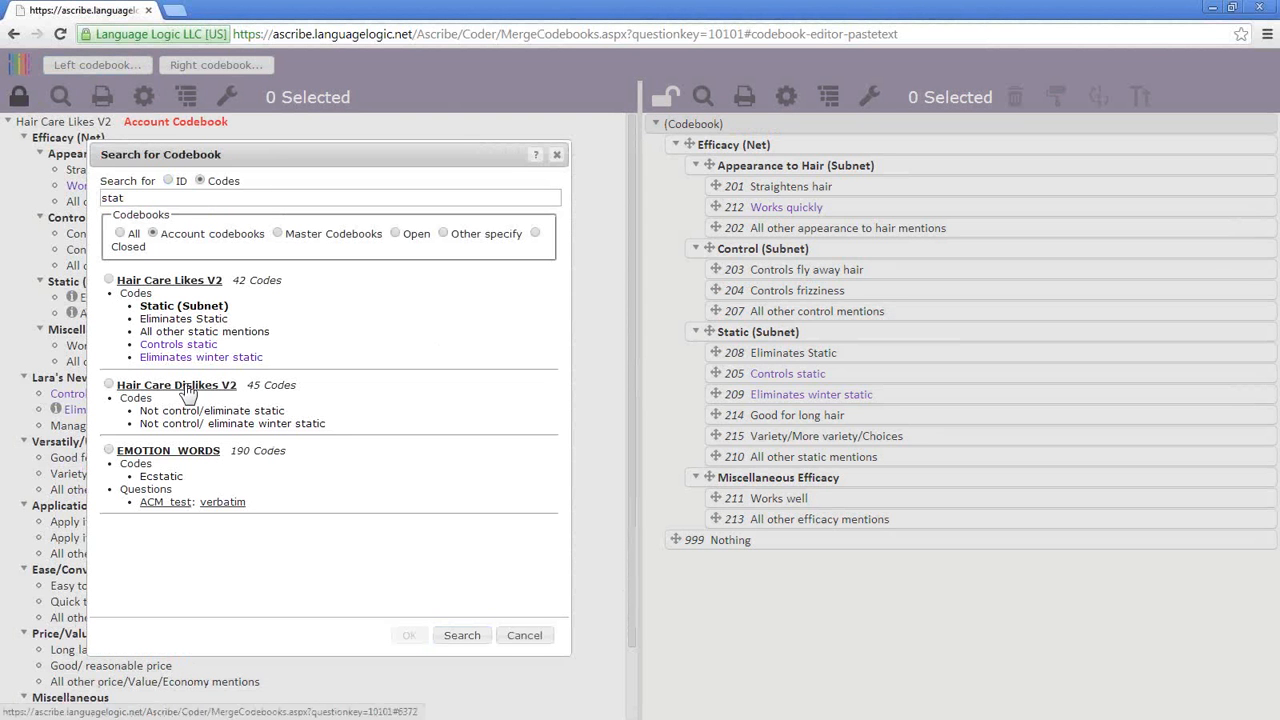
pyautogui.click(188, 388)
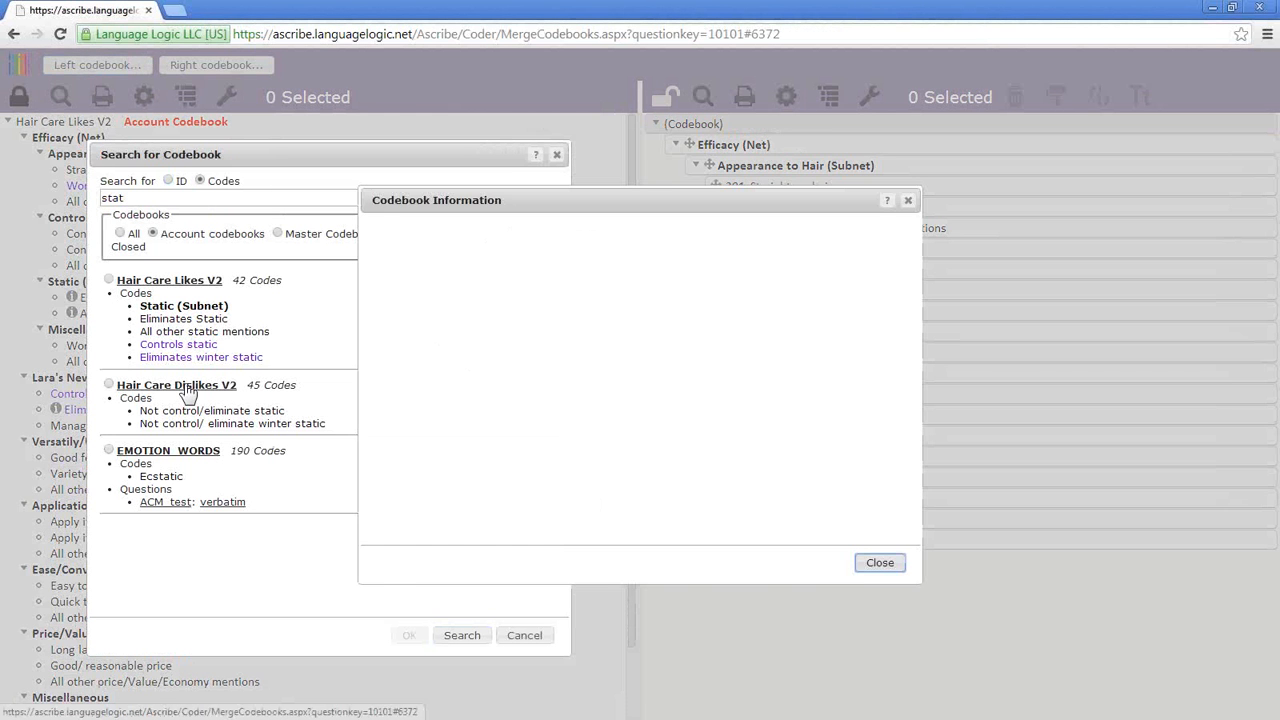
pyautogui.click(866, 563)
pyautogui.click(108, 384)
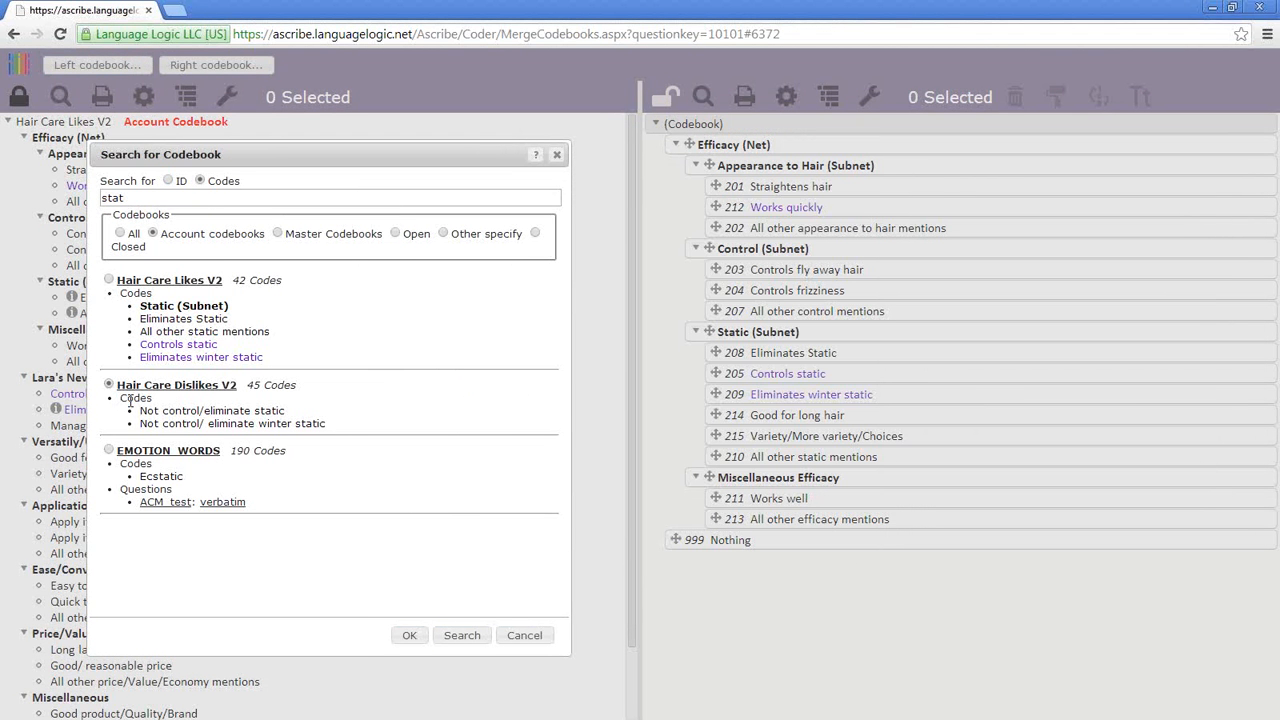
pyautogui.click(409, 637)
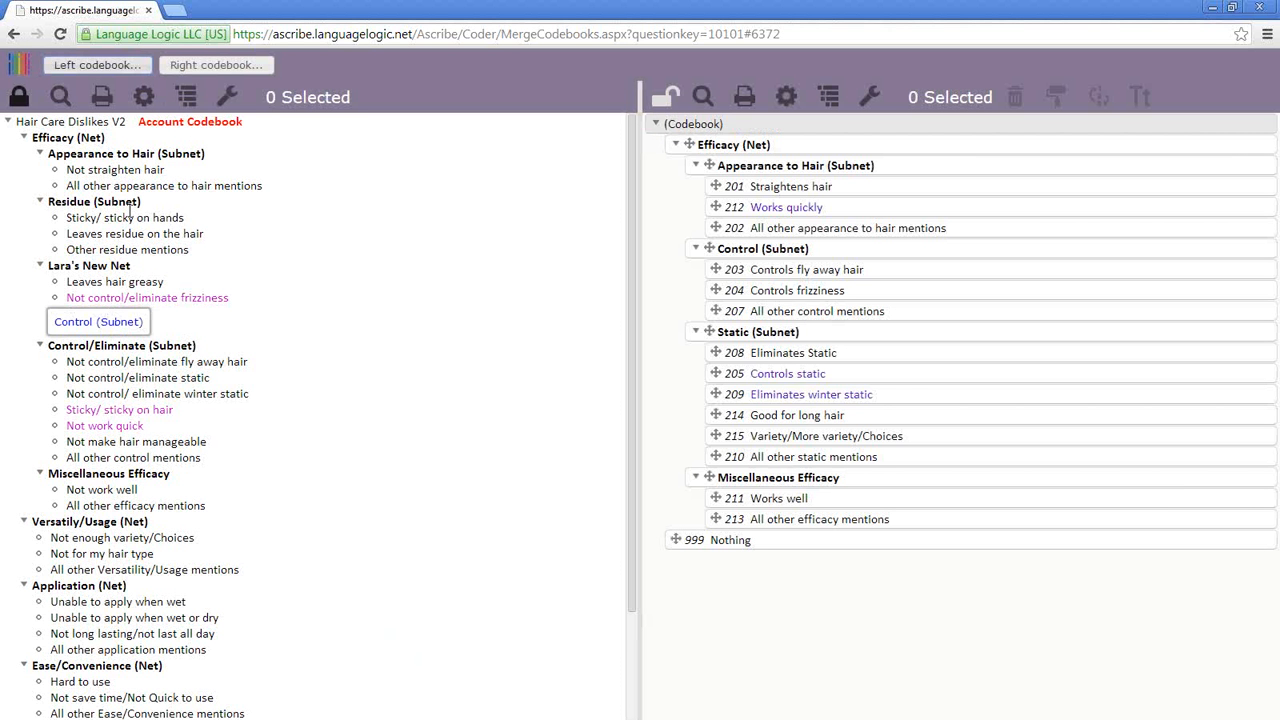
# - Unlock Hair Care Dislikes V2 for editing and copy its Efficacy (Net) branch into the root of the LikDis codebook
pyautogui.rightClick(86, 139)
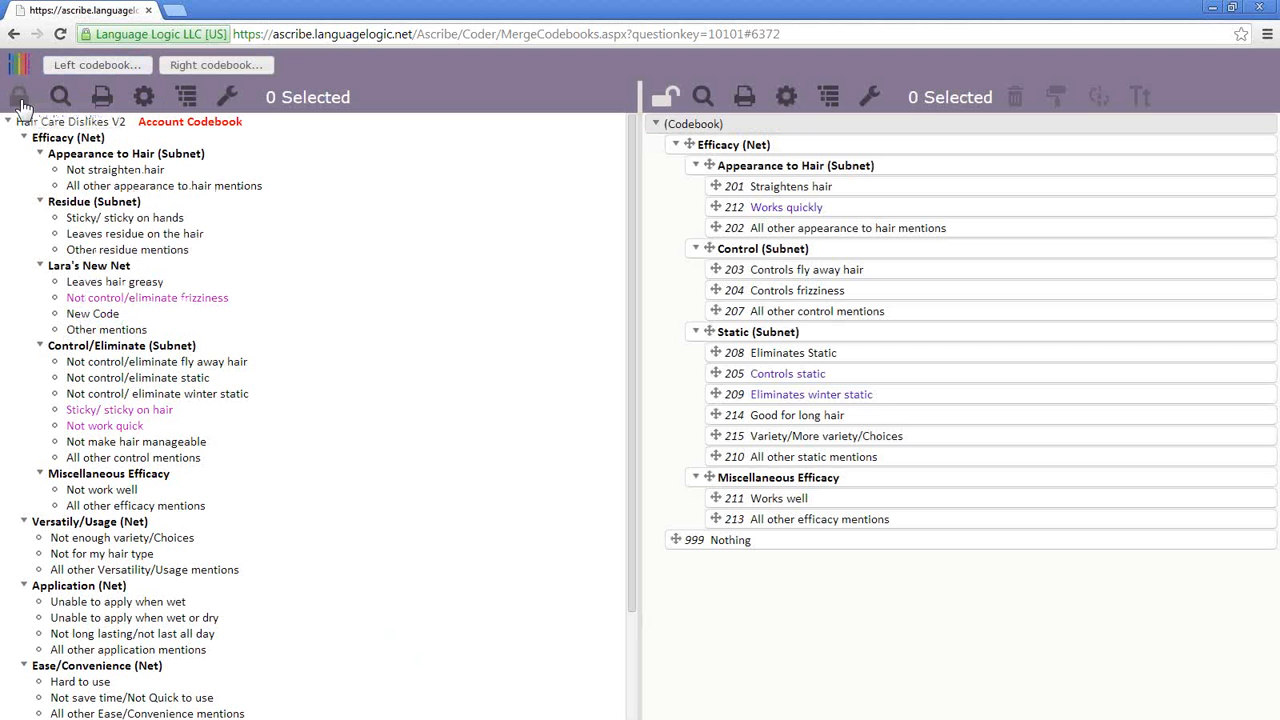
pyautogui.click(19, 98)
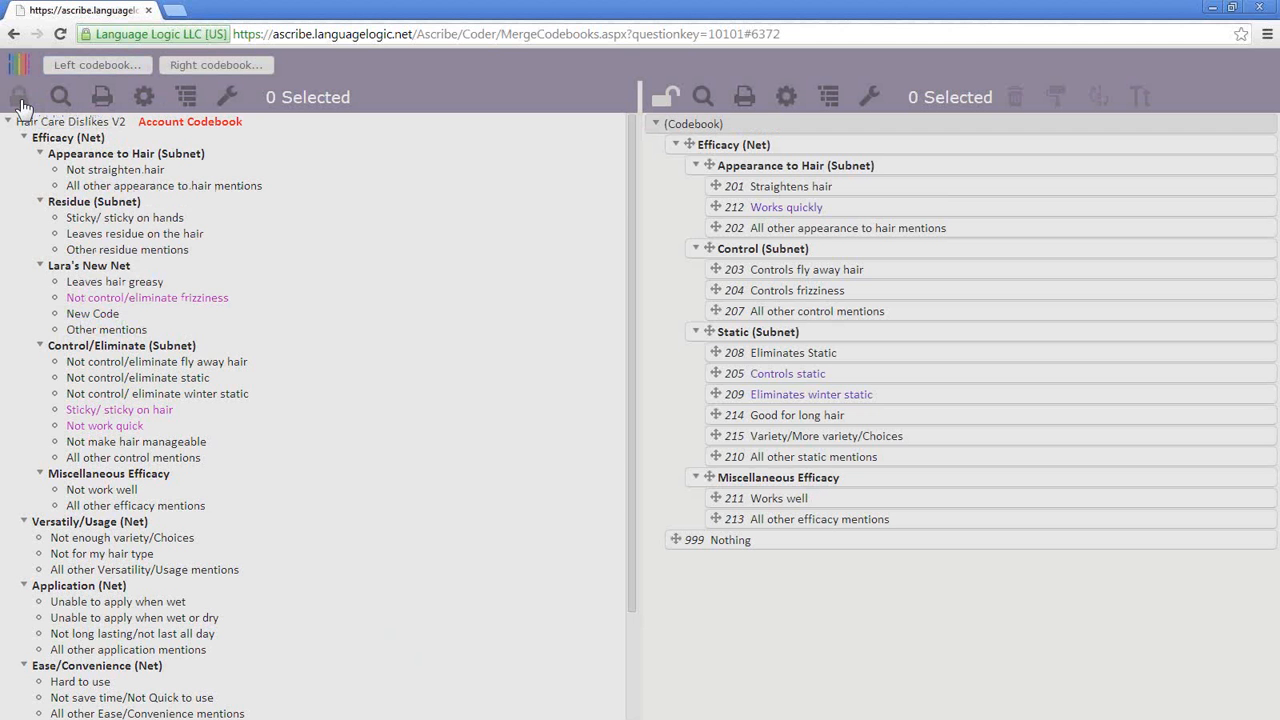
pyautogui.rightClick(135, 146)
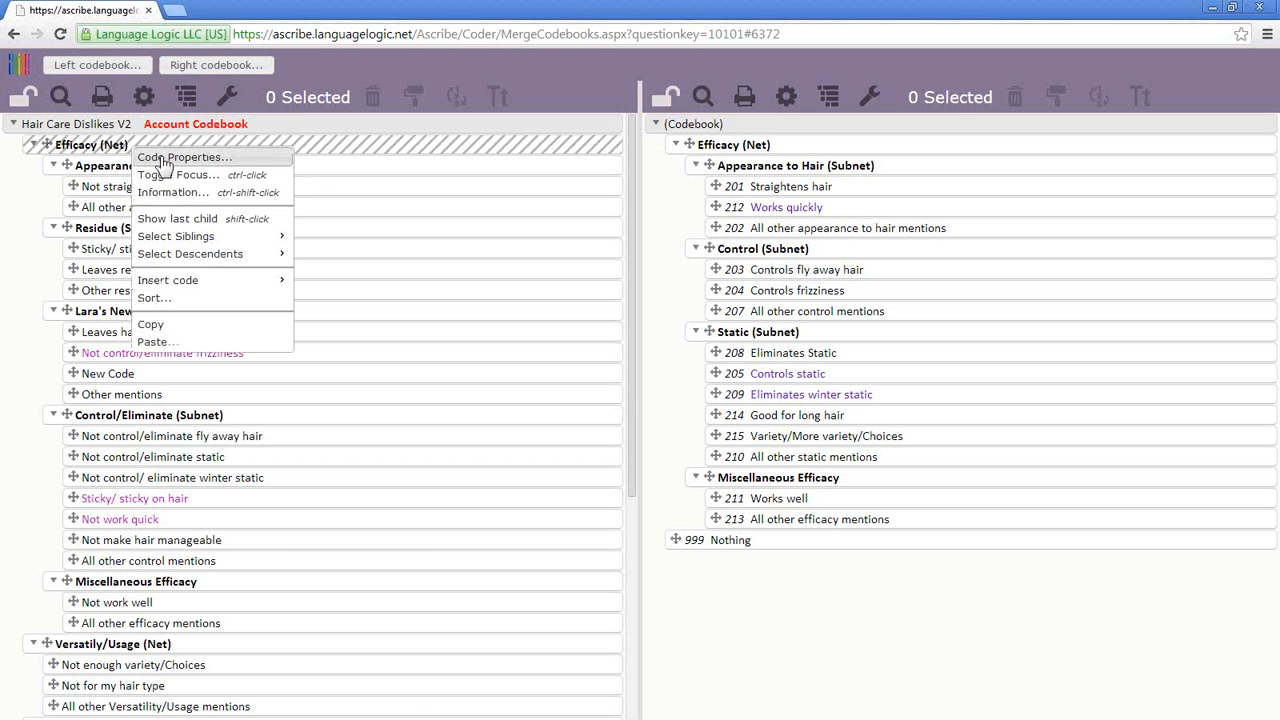
pyautogui.click(190, 326)
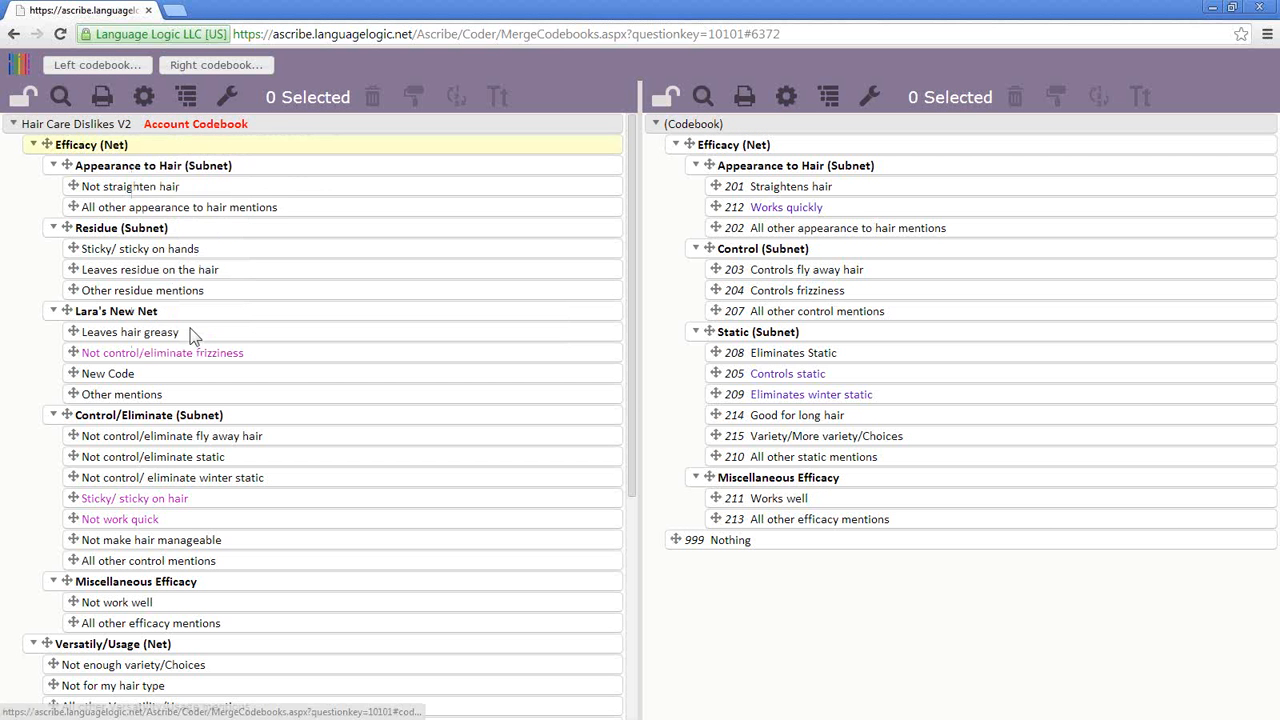
pyautogui.rightClick(700, 125)
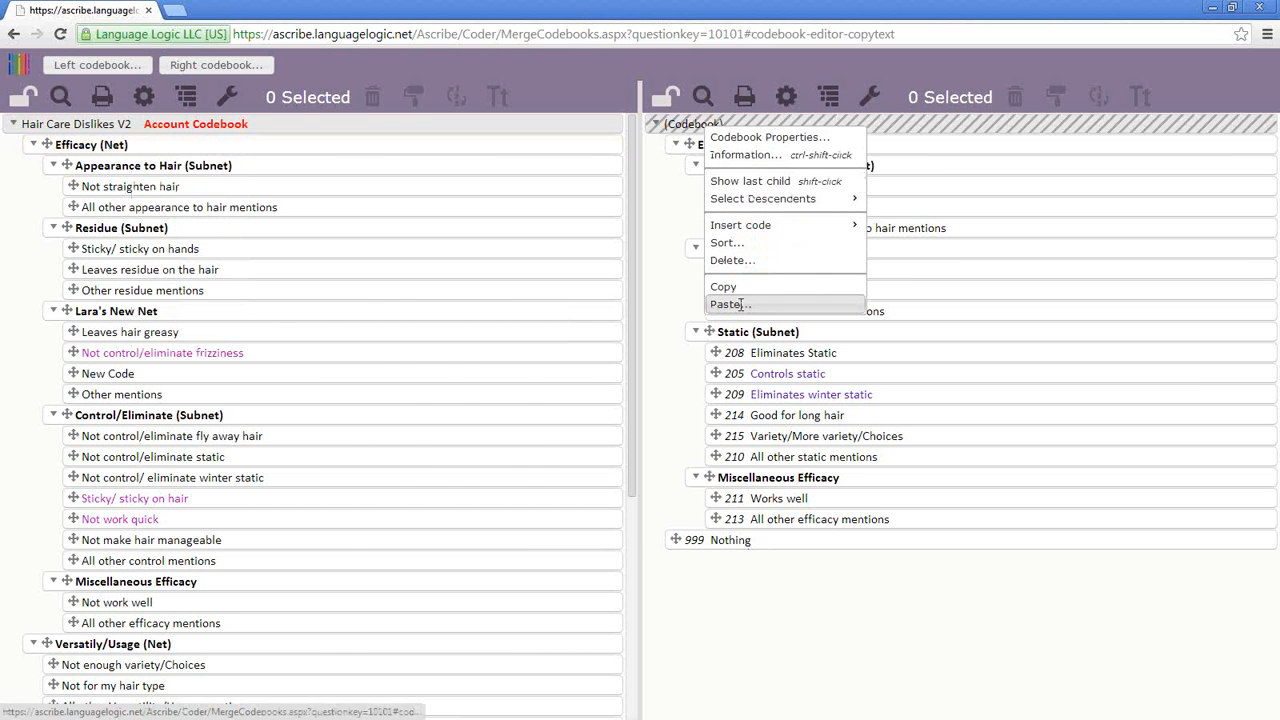
pyautogui.click(741, 304)
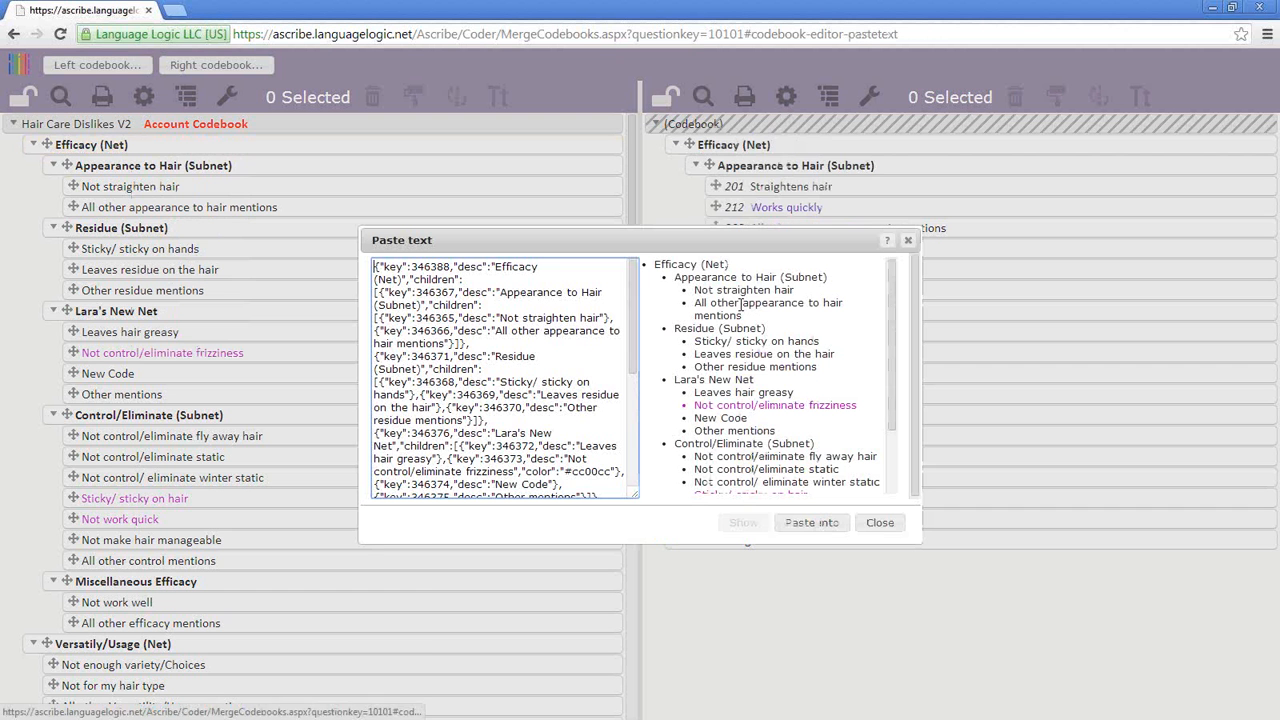
pyautogui.click(812, 527)
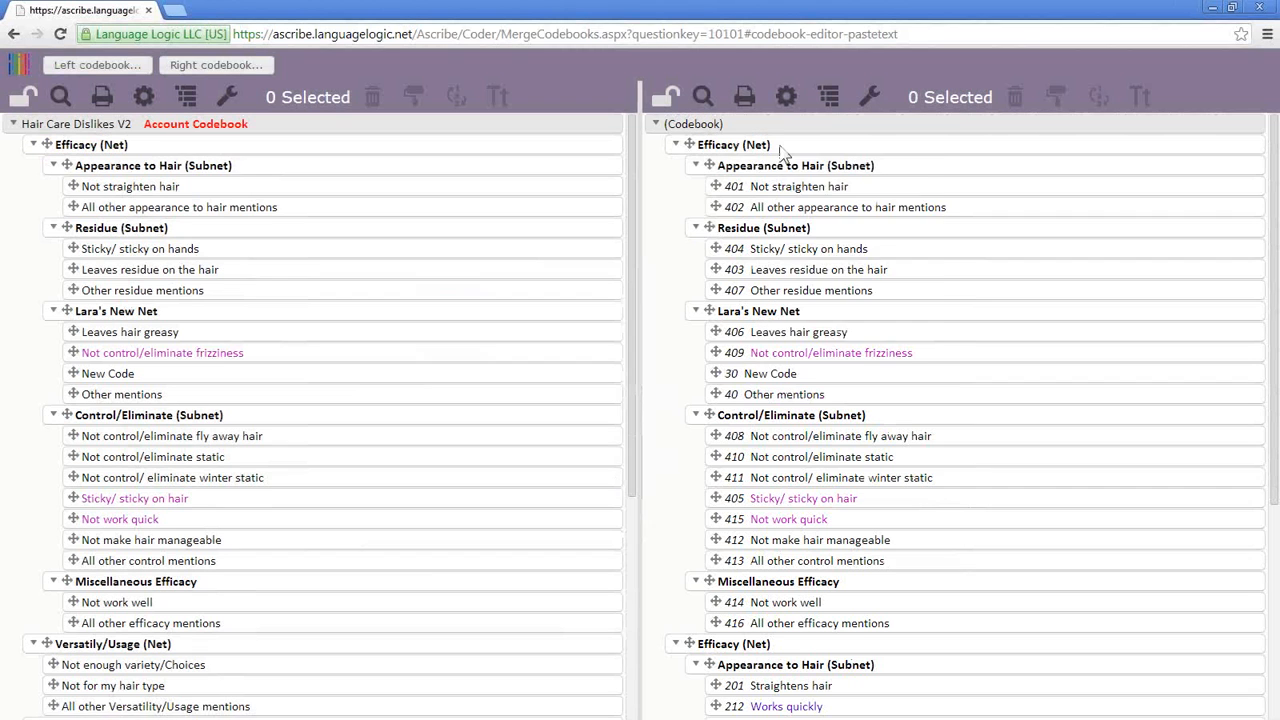
# - Change the description of the first Efficacy (Net) in the LikDis codebook to "Efficacy (Net) Likes"
pyautogui.rightClick(782, 150)
pyautogui.click(826, 157)
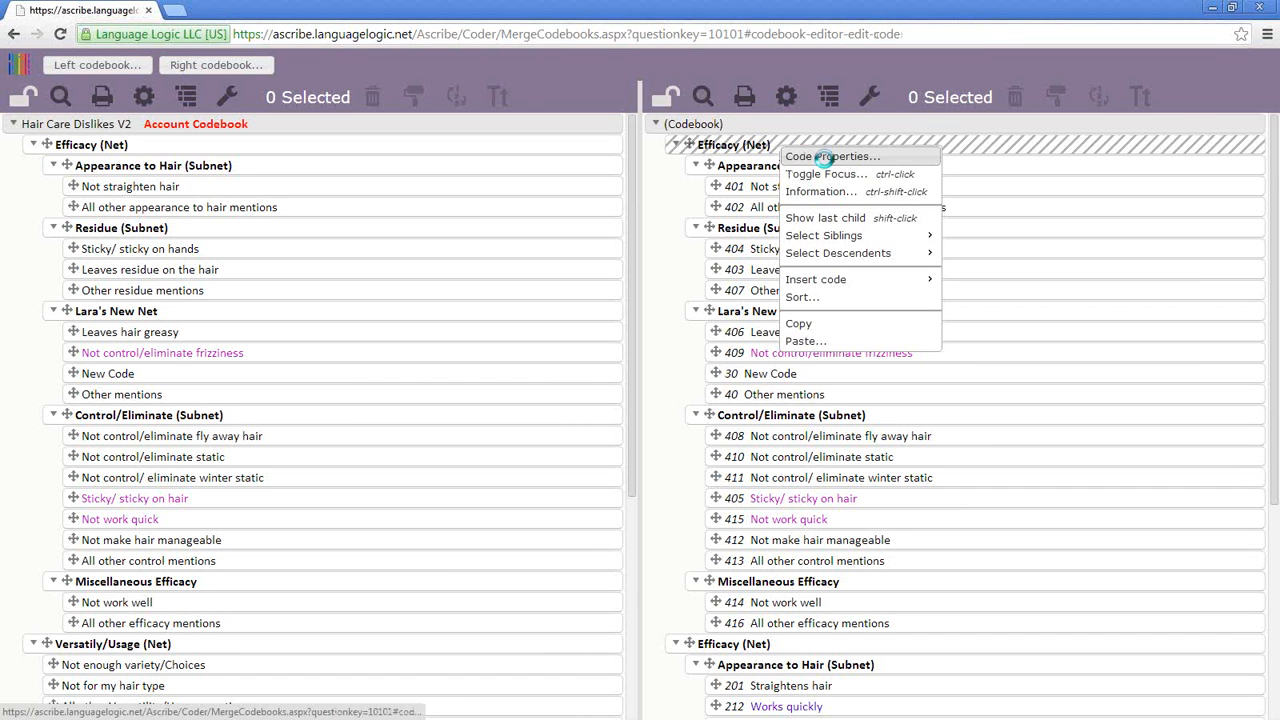
pyautogui.write('Like')
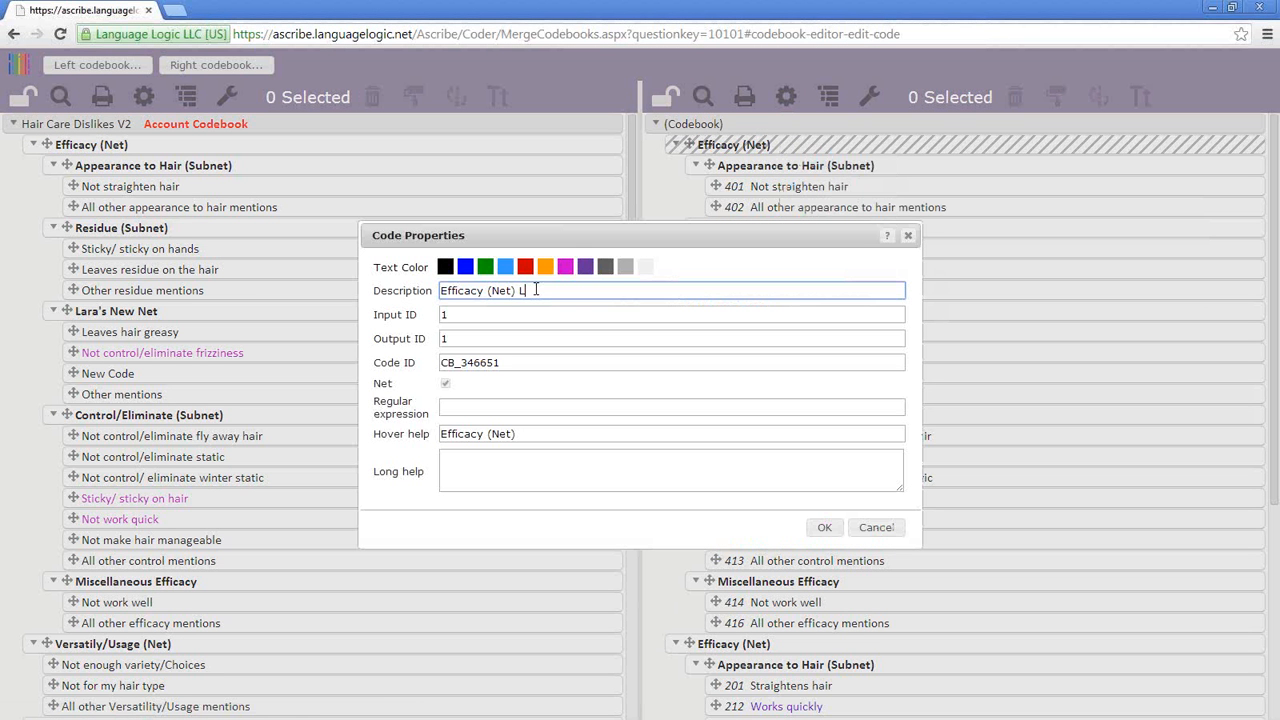
pyautogui.write('s')
pyautogui.click(826, 530)
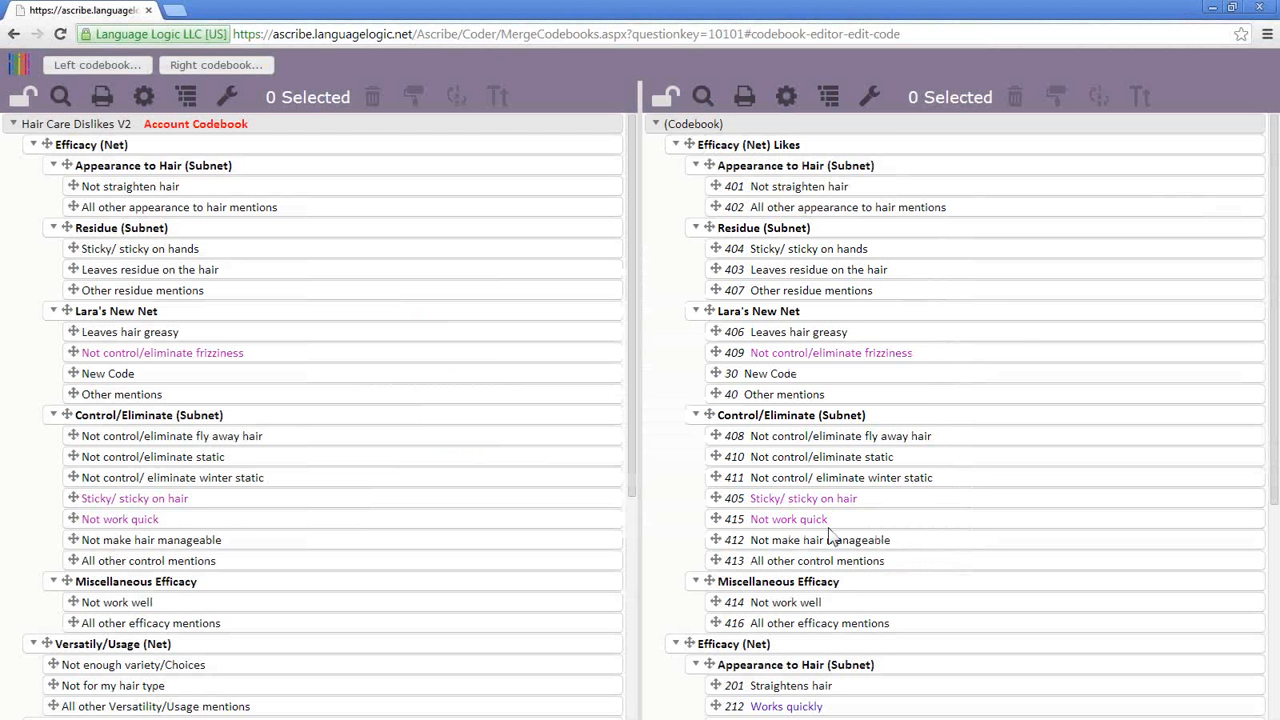
# - Change the description of the second Efficacy (Net) in the LikDis codebook to "Efficacy (Net) Dislike"
pyautogui.scroll(-3, 830, 537)
pyautogui.rightClick(815, 385)
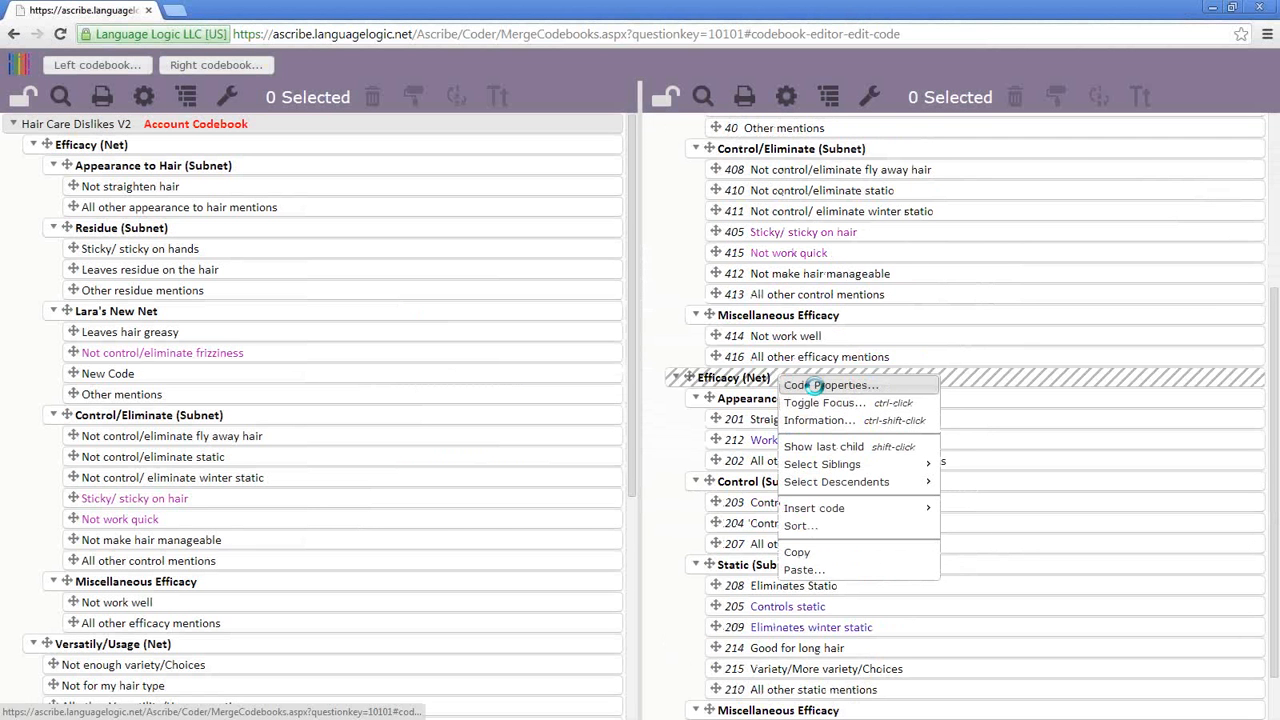
pyautogui.click(815, 385)
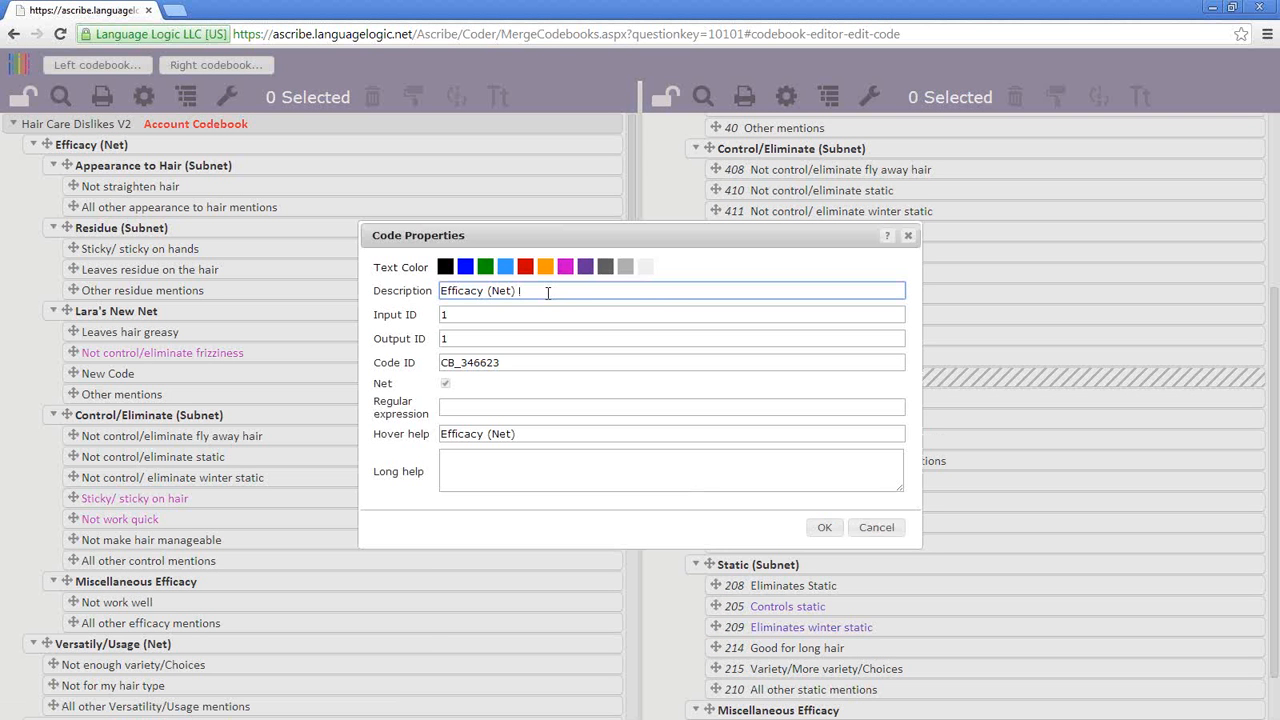
pyautogui.write('Dislike')
pyautogui.click(841, 531)
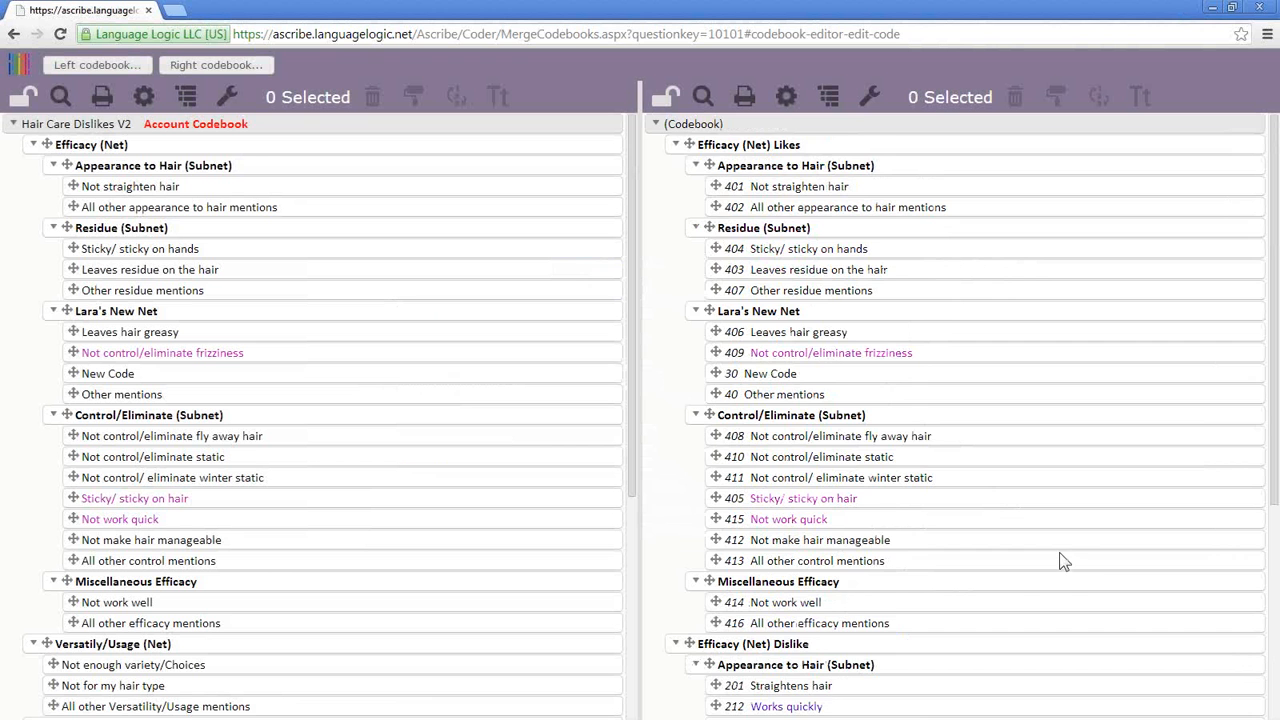
pyautogui.scroll(-3, 1063, 562)
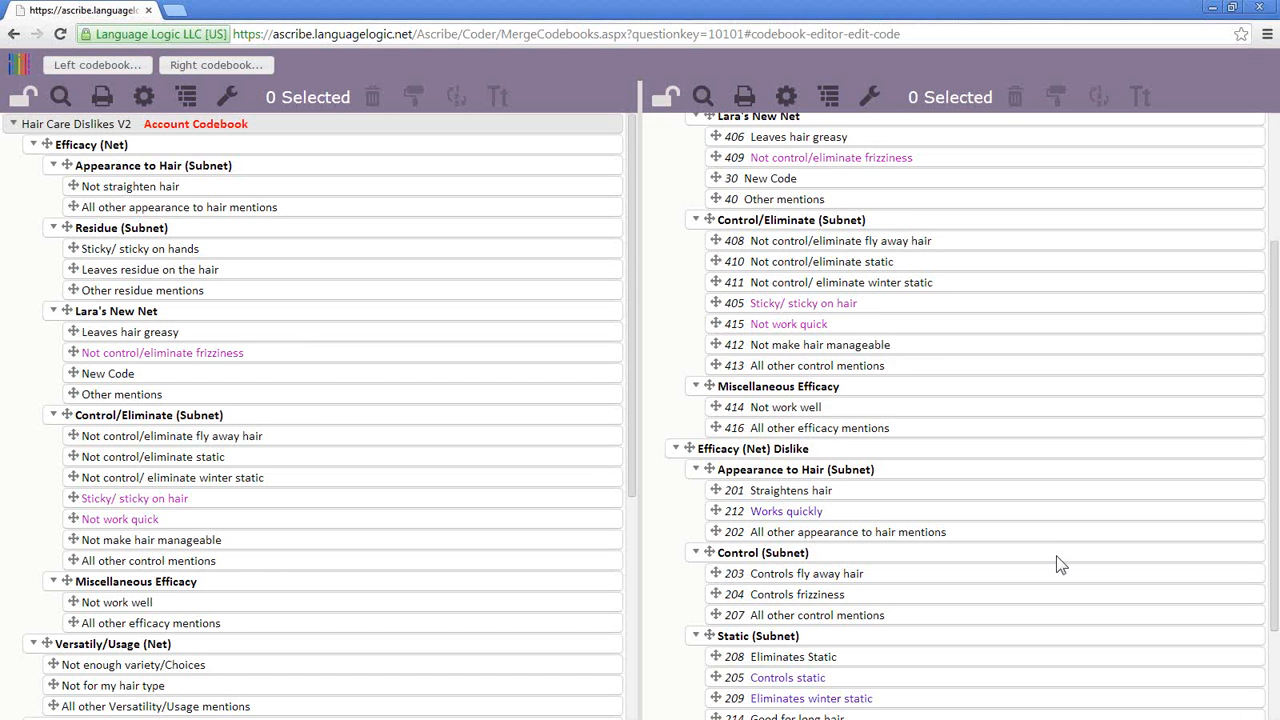
pyautogui.scroll(3, 1056, 555)
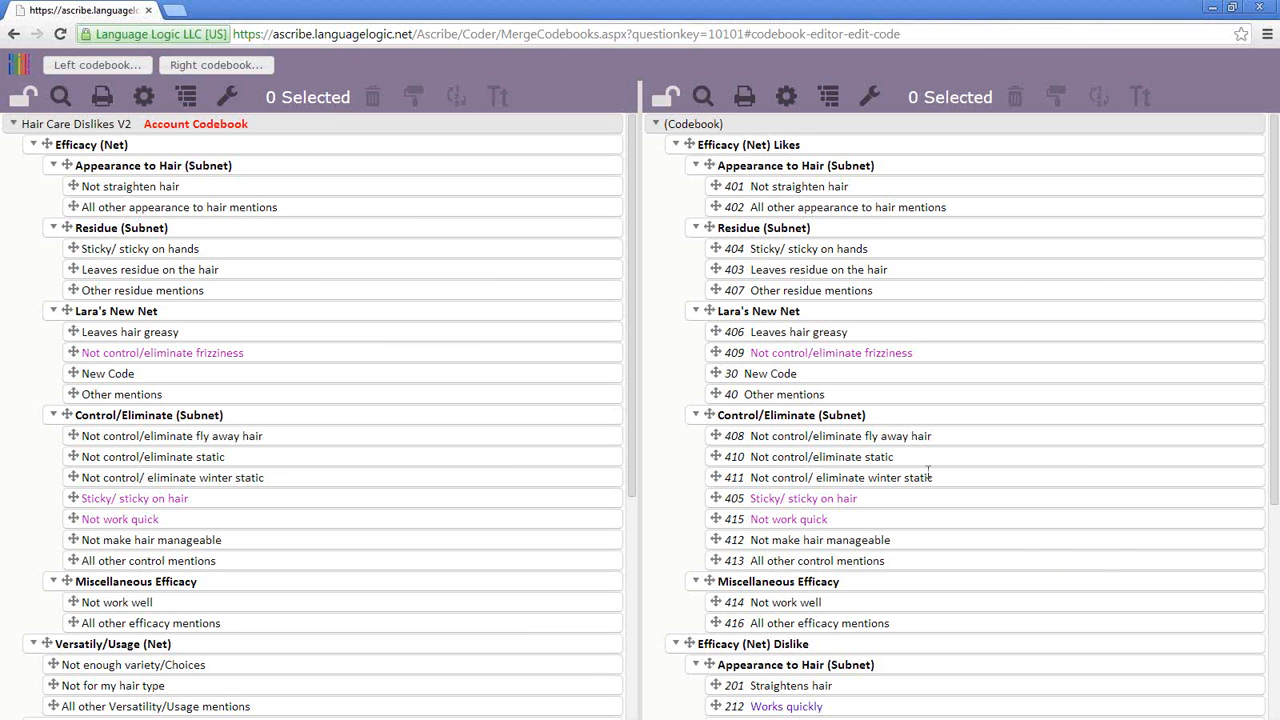
pyautogui.click(100, 66)
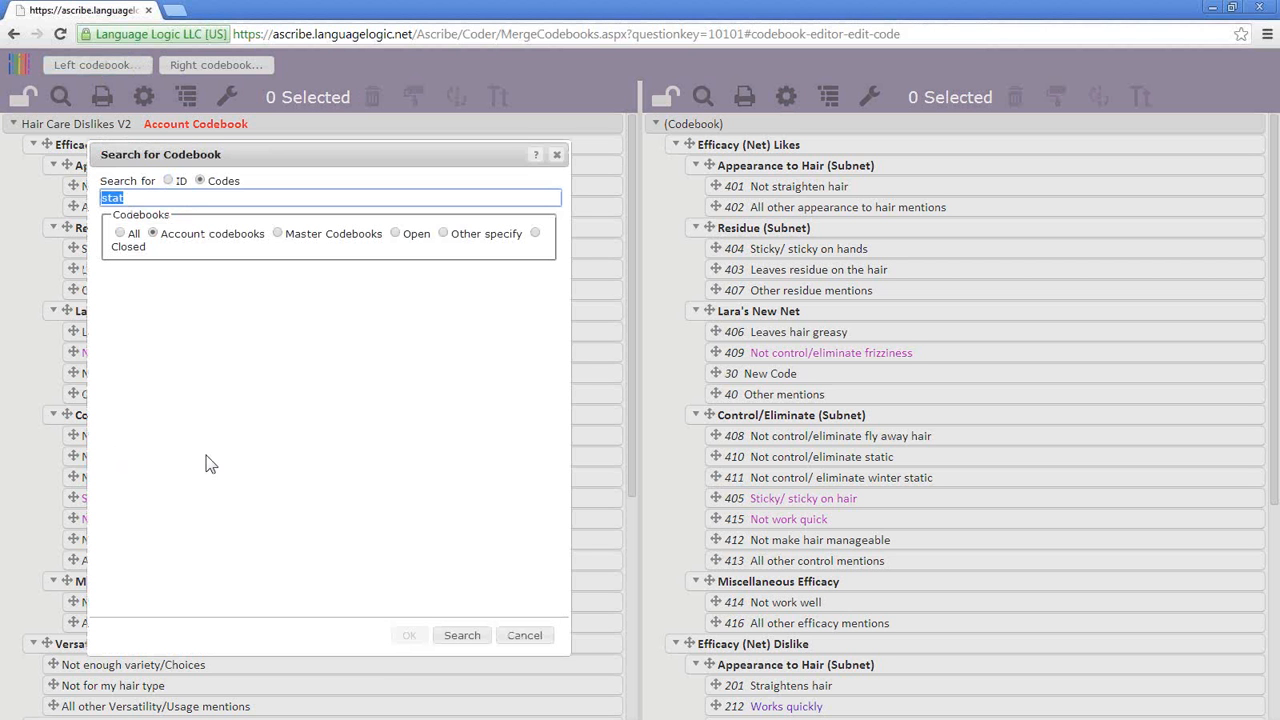
pyautogui.click(518, 646)
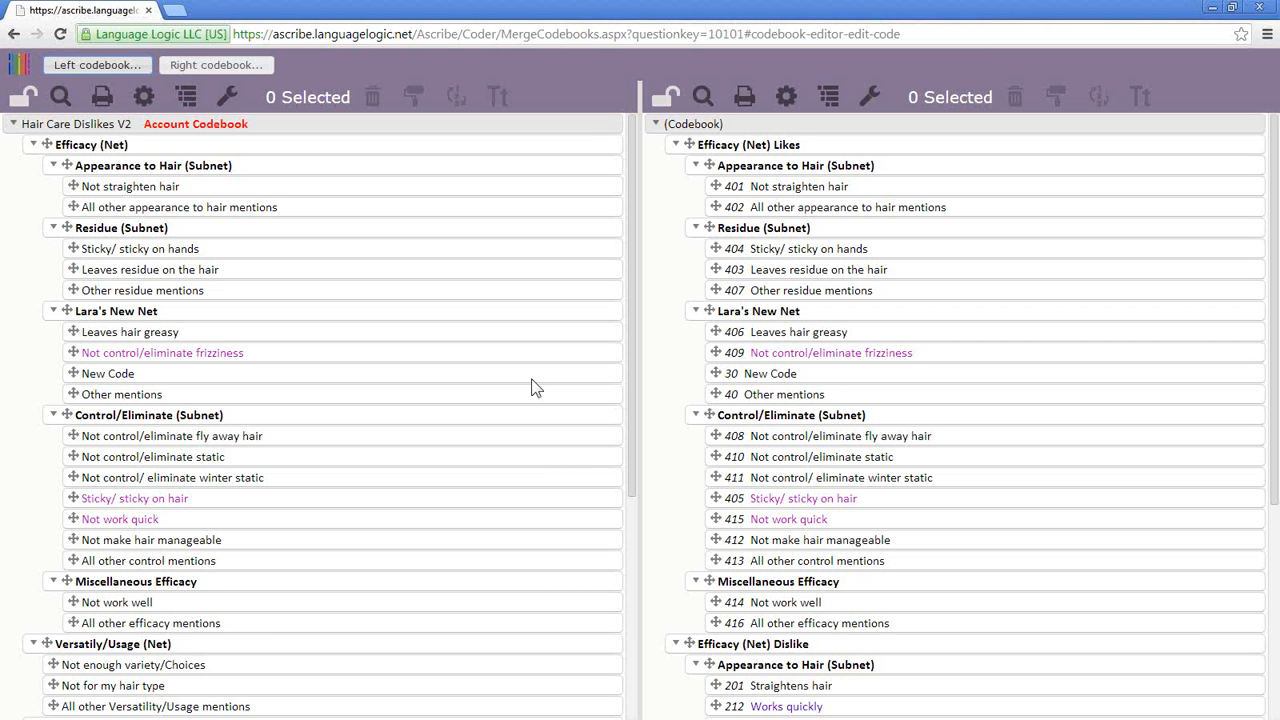
# - Open the LikDis question in Ascribe Coder and go back to its Dual Codebooks view
pyautogui.click(18, 66)
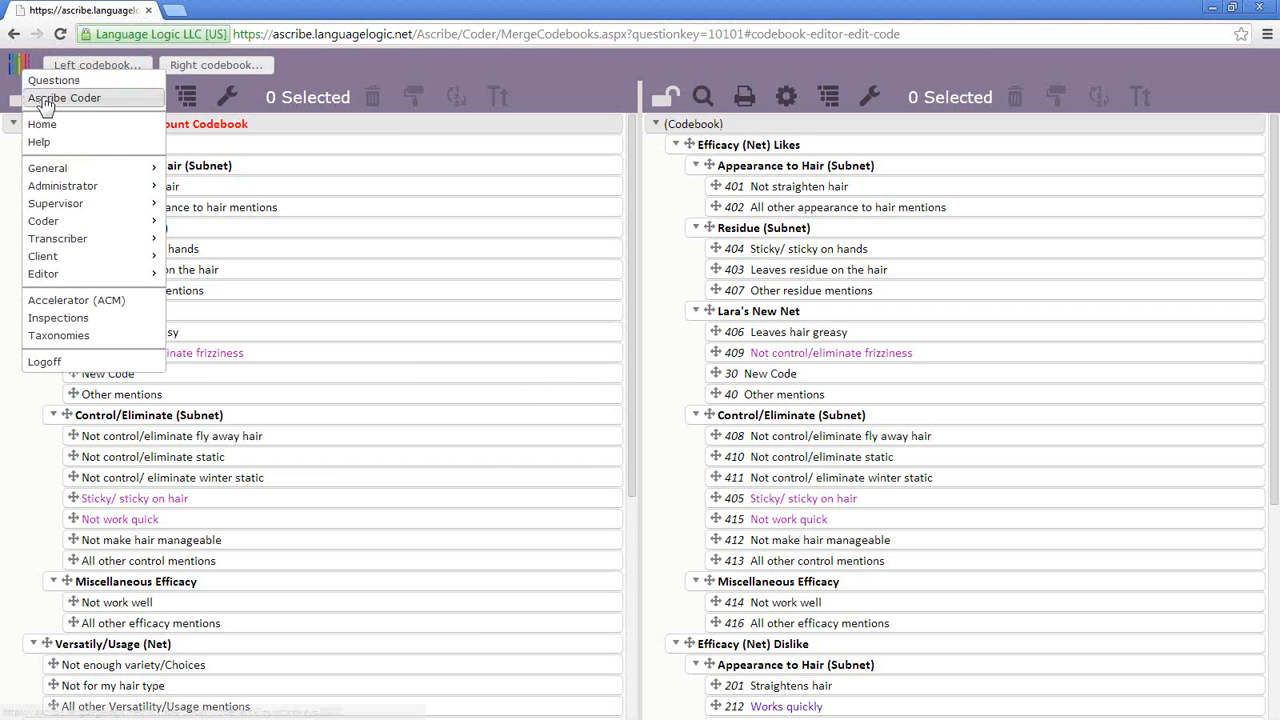
pyautogui.click(45, 100)
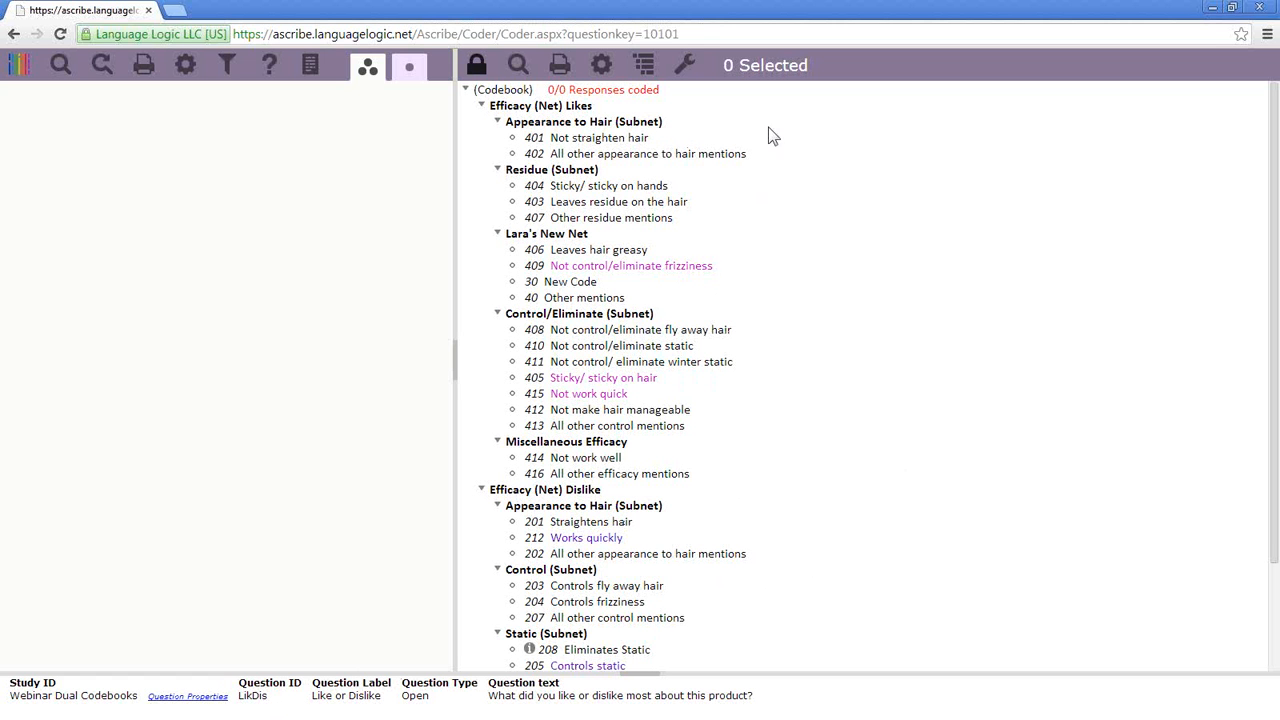
pyautogui.click(22, 67)
pyautogui.click(55, 86)
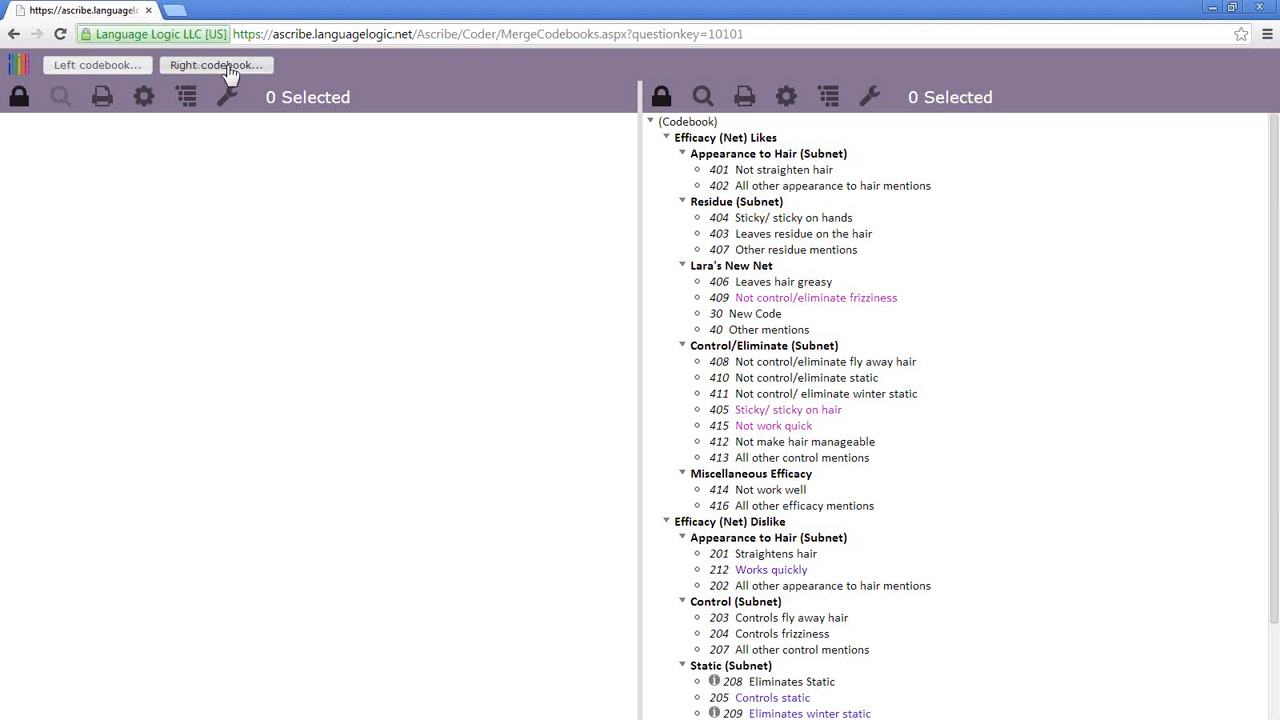
# - Search the account codebooks by codes for "static" and load Hair Care Likes V2 as the right codebook
pyautogui.click(229, 70)
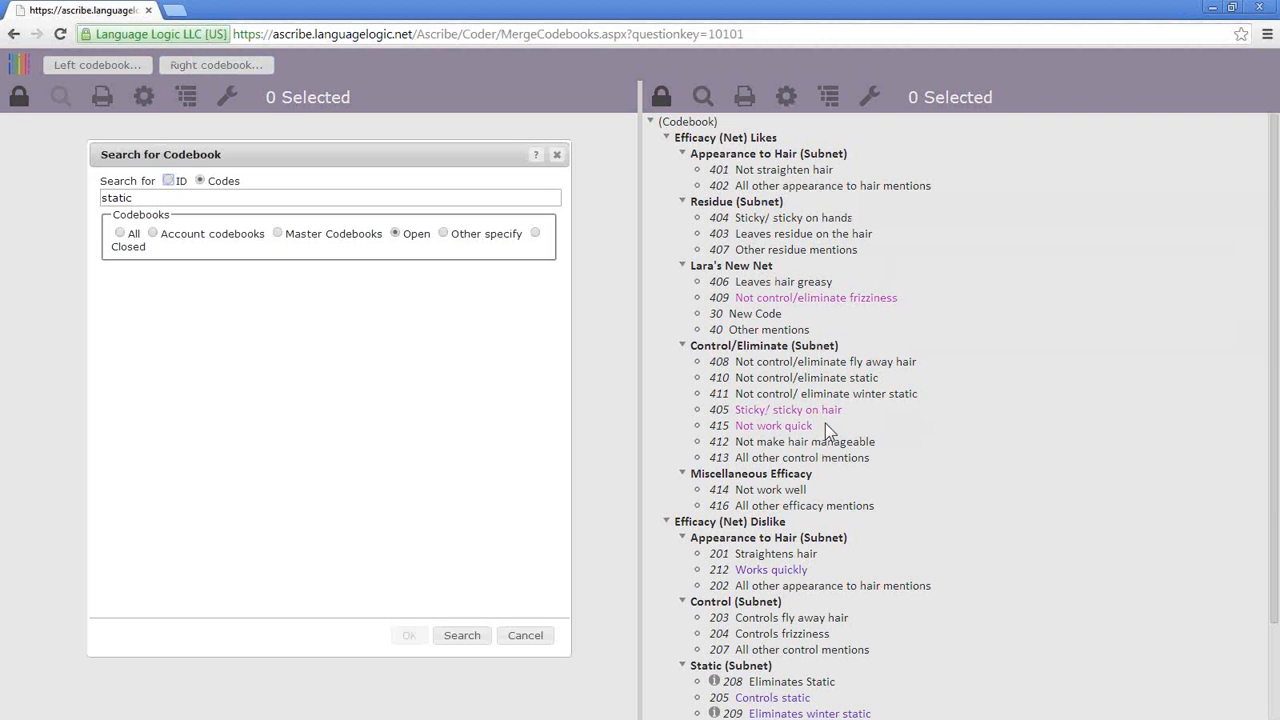
pyautogui.click(153, 233)
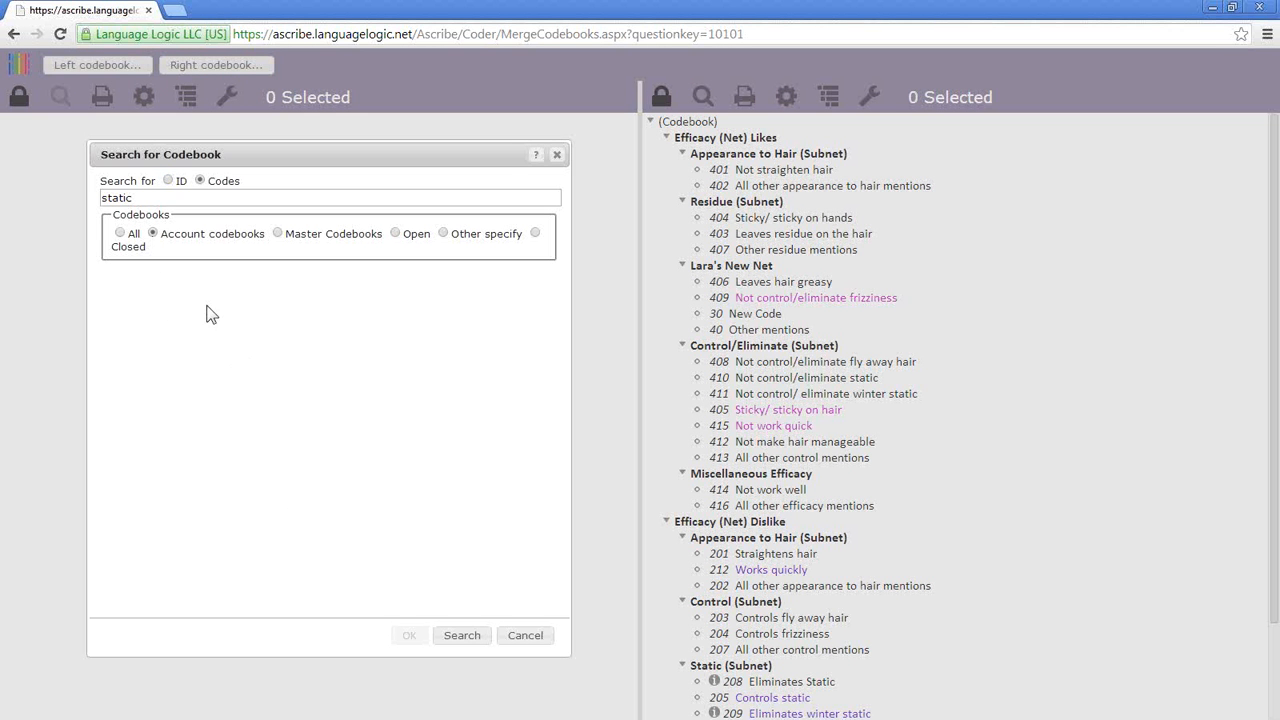
pyautogui.click(466, 637)
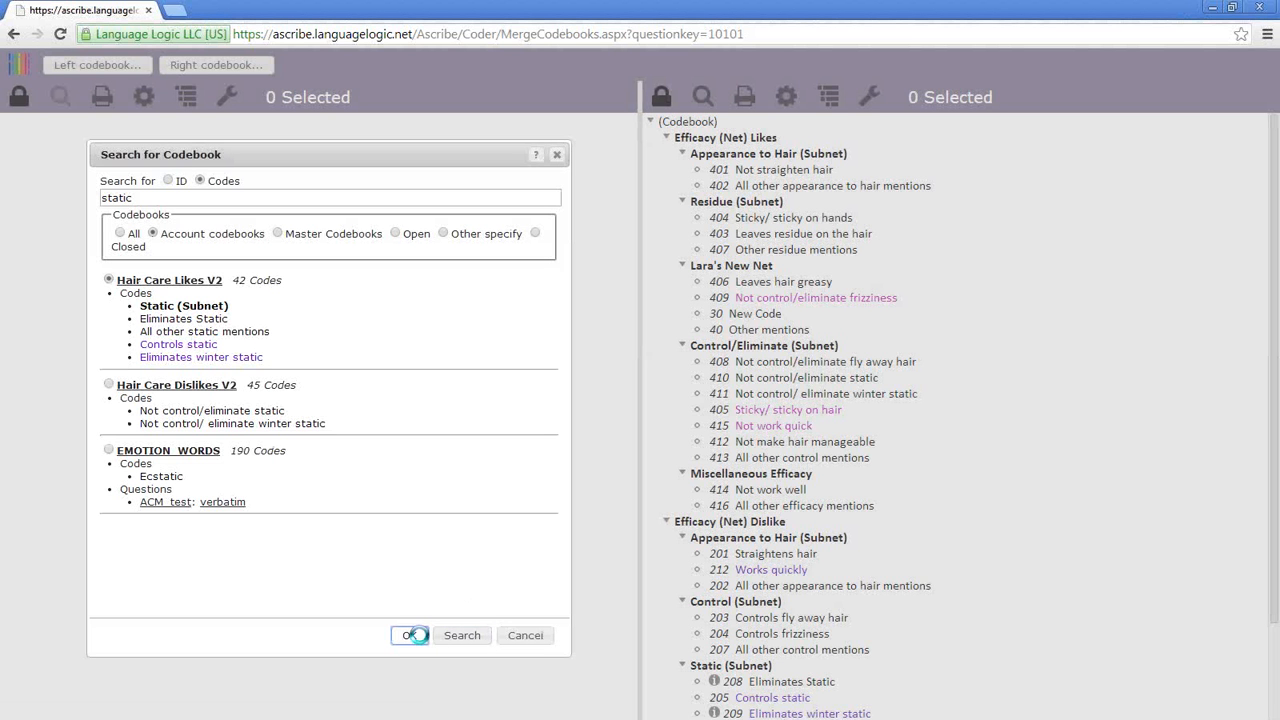
pyautogui.click(419, 635)
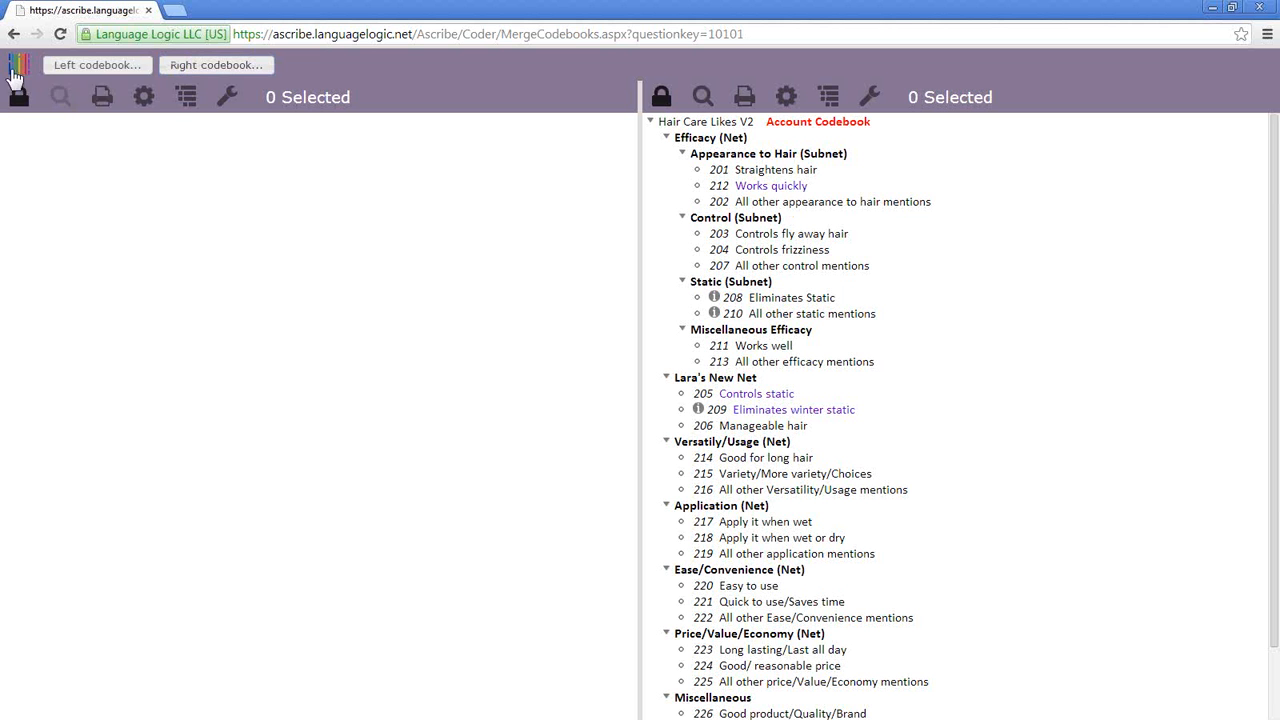
# - Return to Ascribe Coder and reopen Dual Codebooks to restore the LikDis codebook on the right side
pyautogui.click(18, 66)
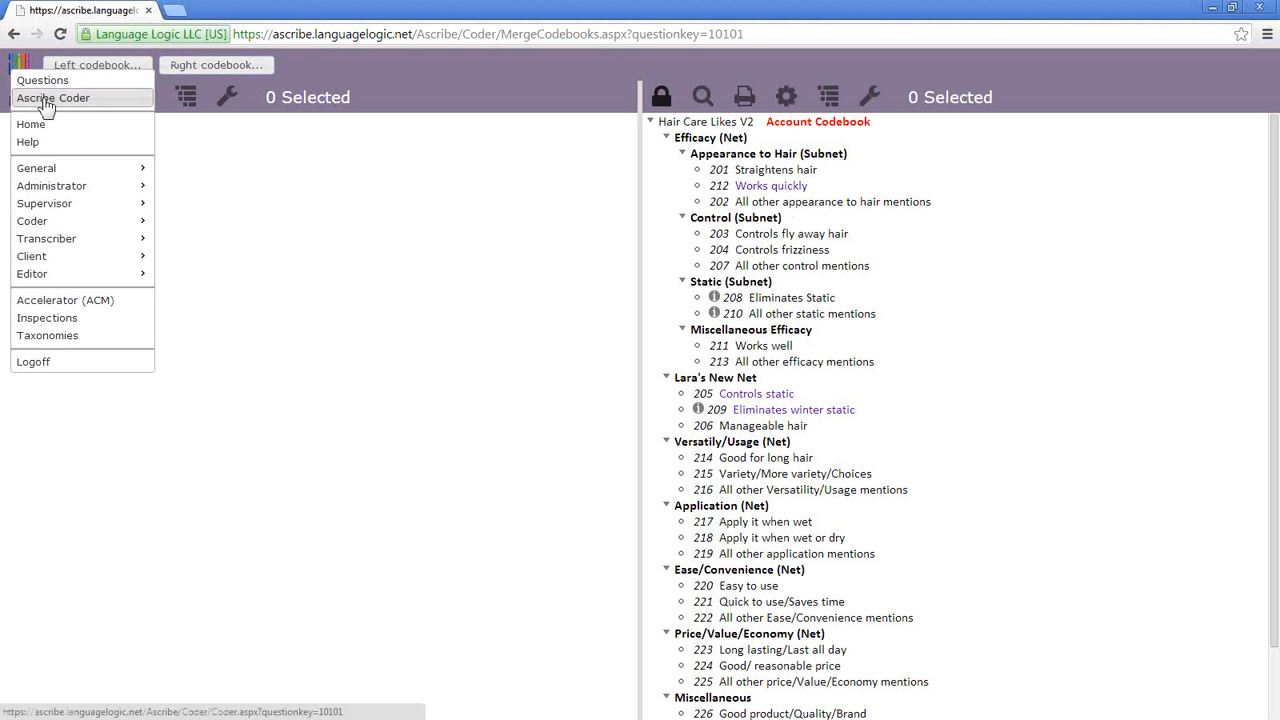
pyautogui.click(45, 100)
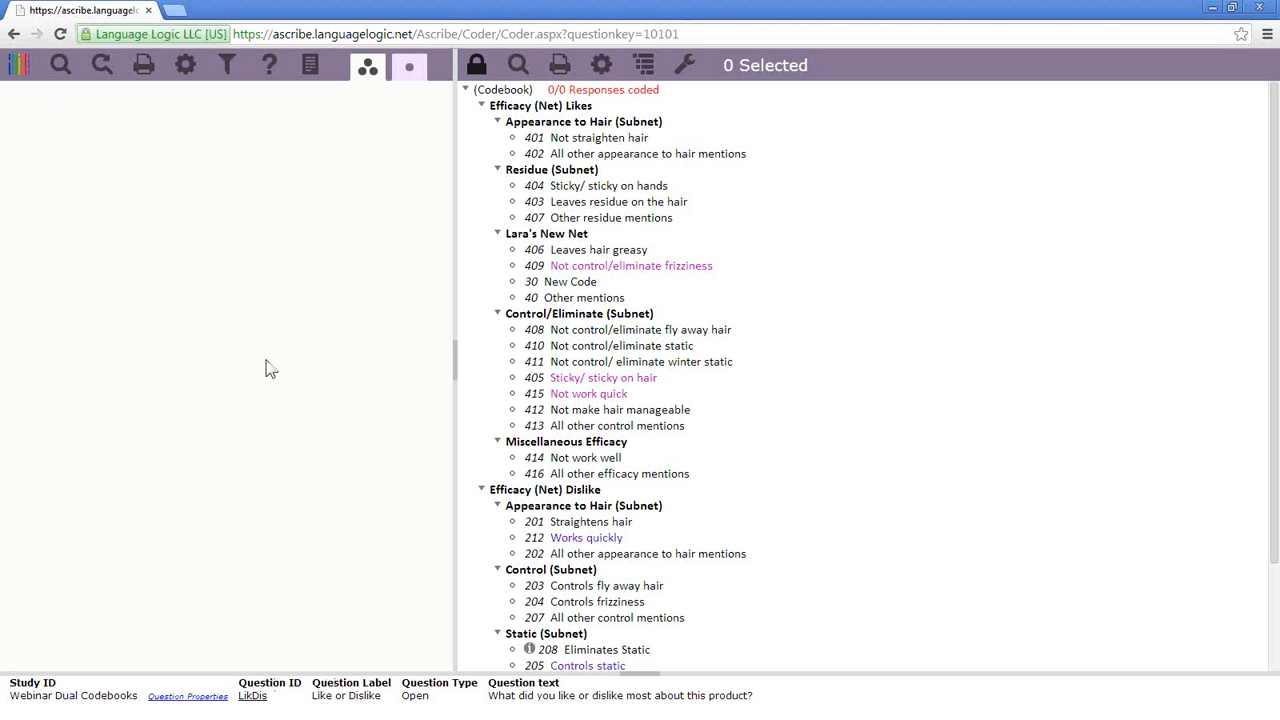
pyautogui.click(18, 76)
pyautogui.click(66, 85)
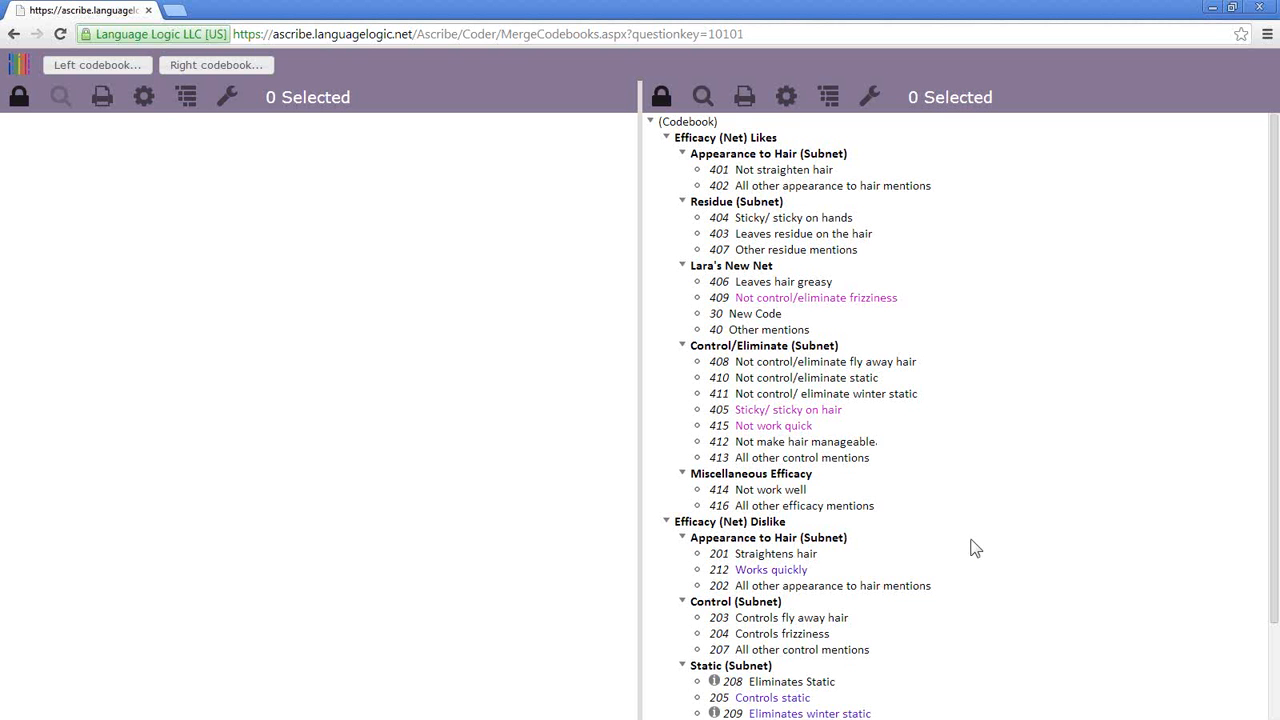
pyautogui.click(137, 68)
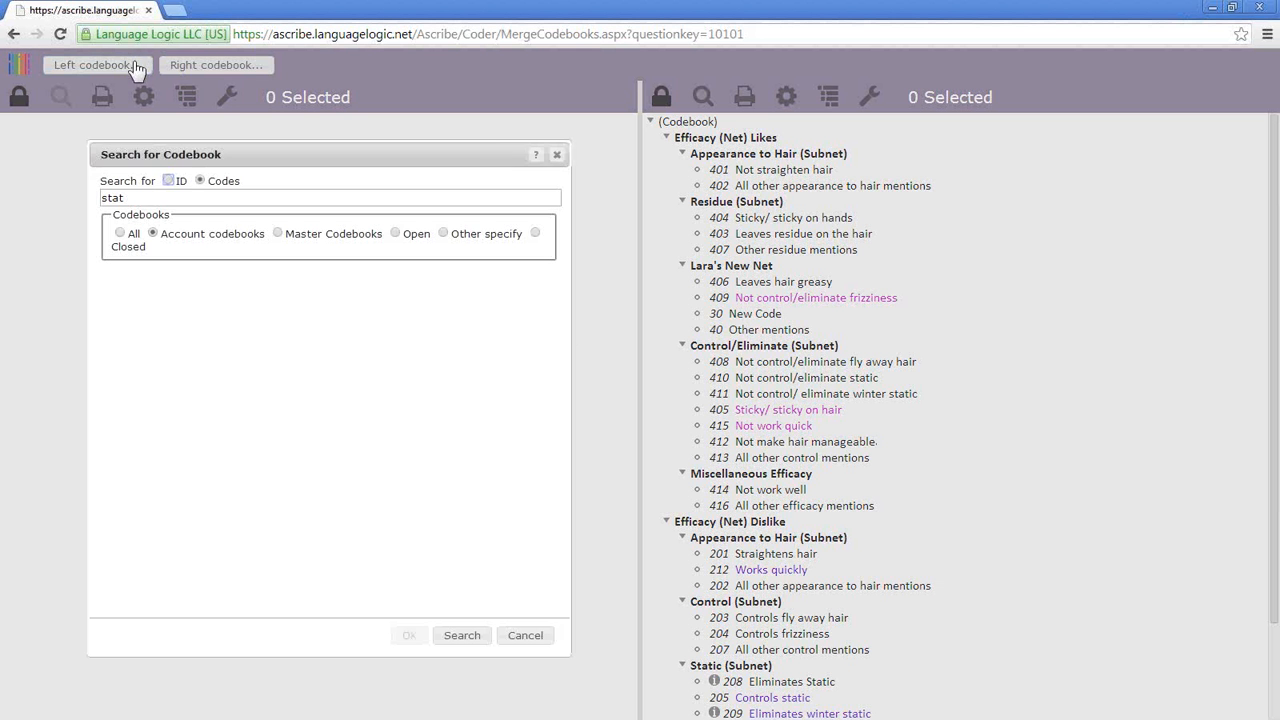
pyautogui.click(557, 156)
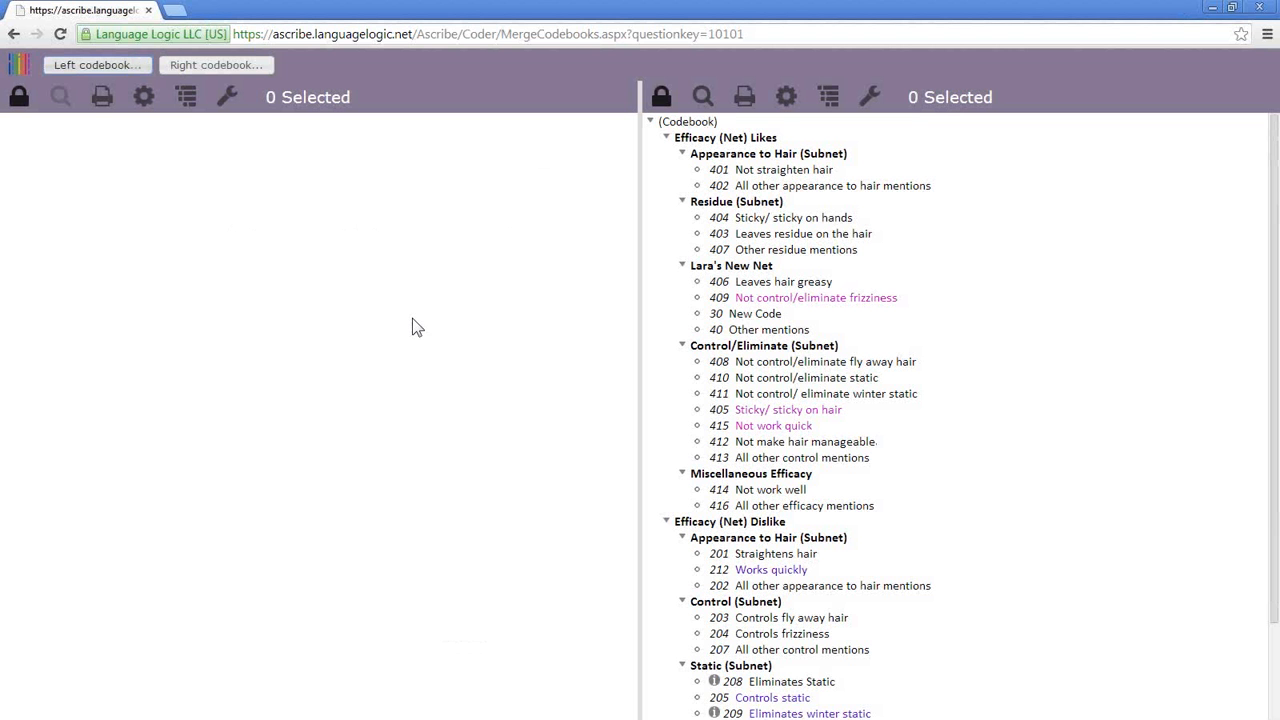
pyautogui.click(661, 104)
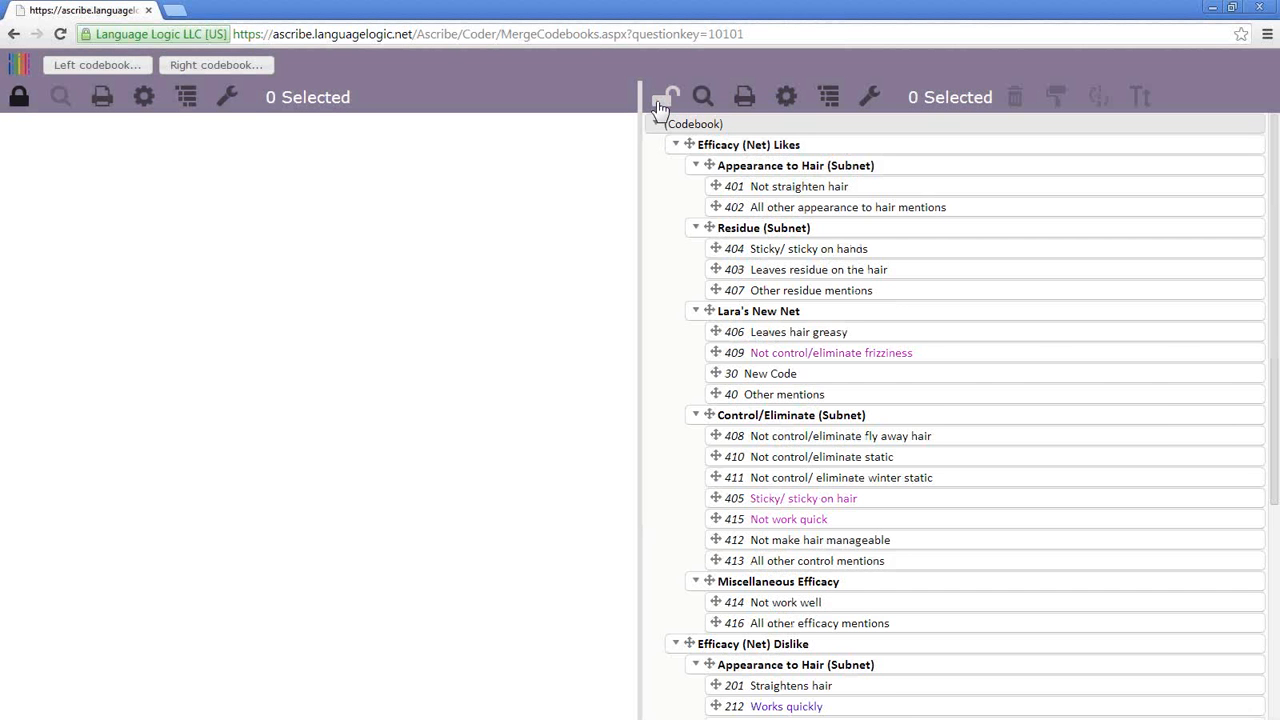
pyautogui.click(660, 100)
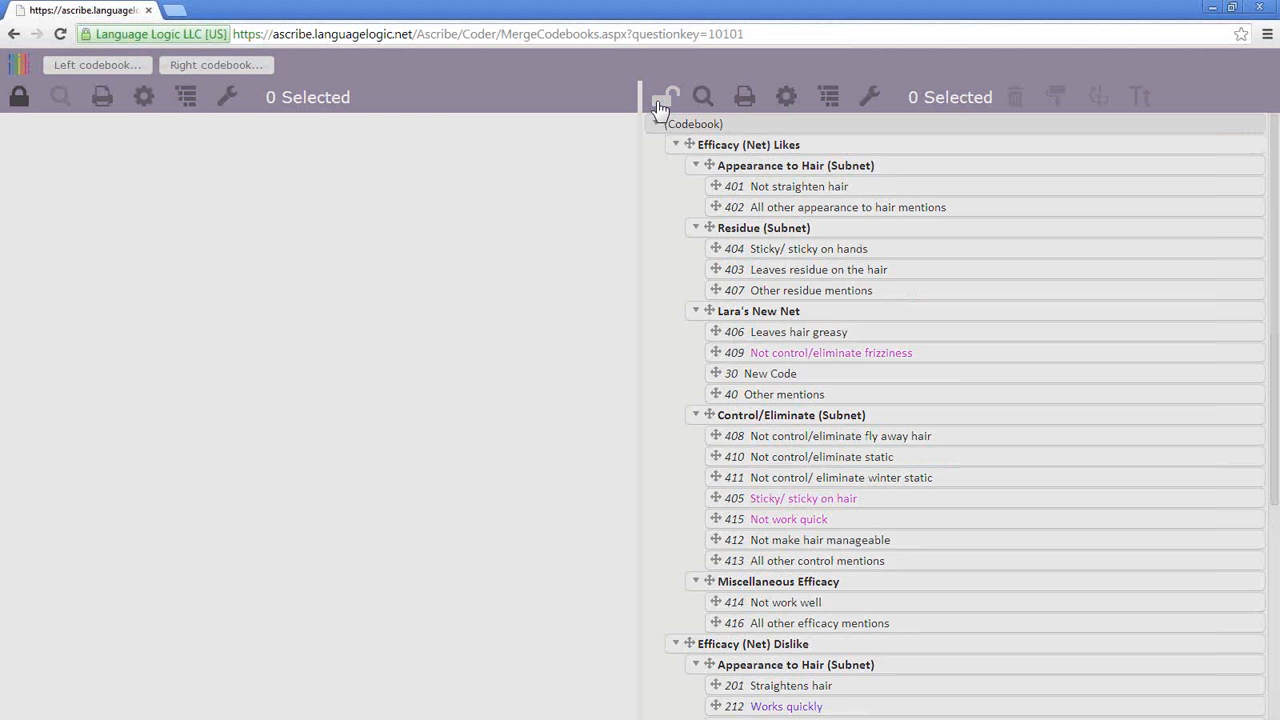
# - Go to the study's Questions list, open LikDis in Ascribe Coder, and switch to its Dual Codebooks view
pyautogui.click(24, 78)
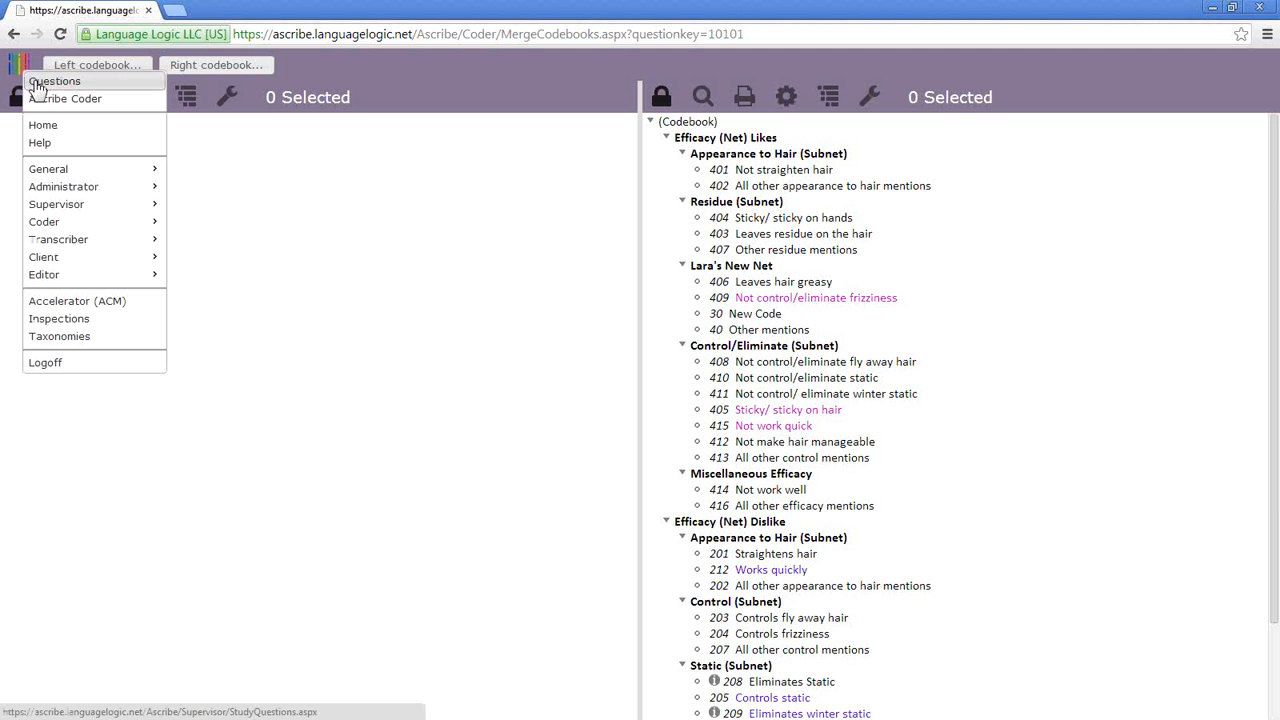
pyautogui.click(36, 83)
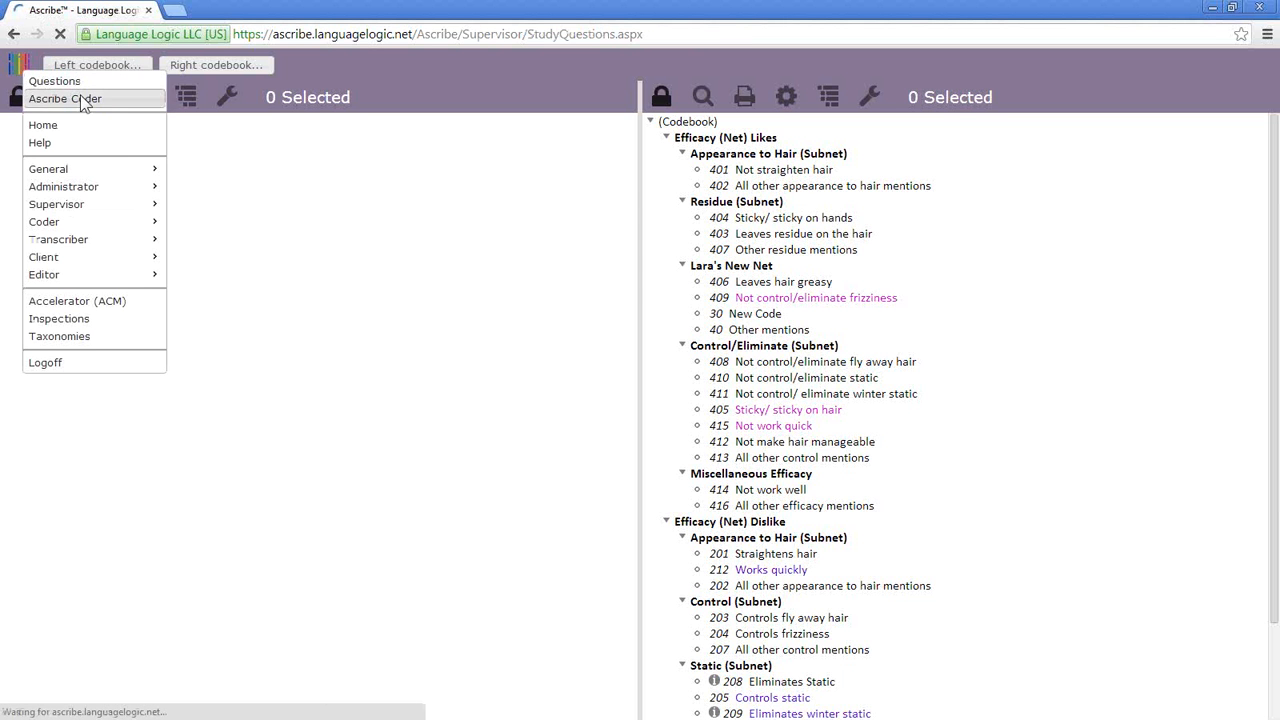
pyautogui.rightClick(198, 412)
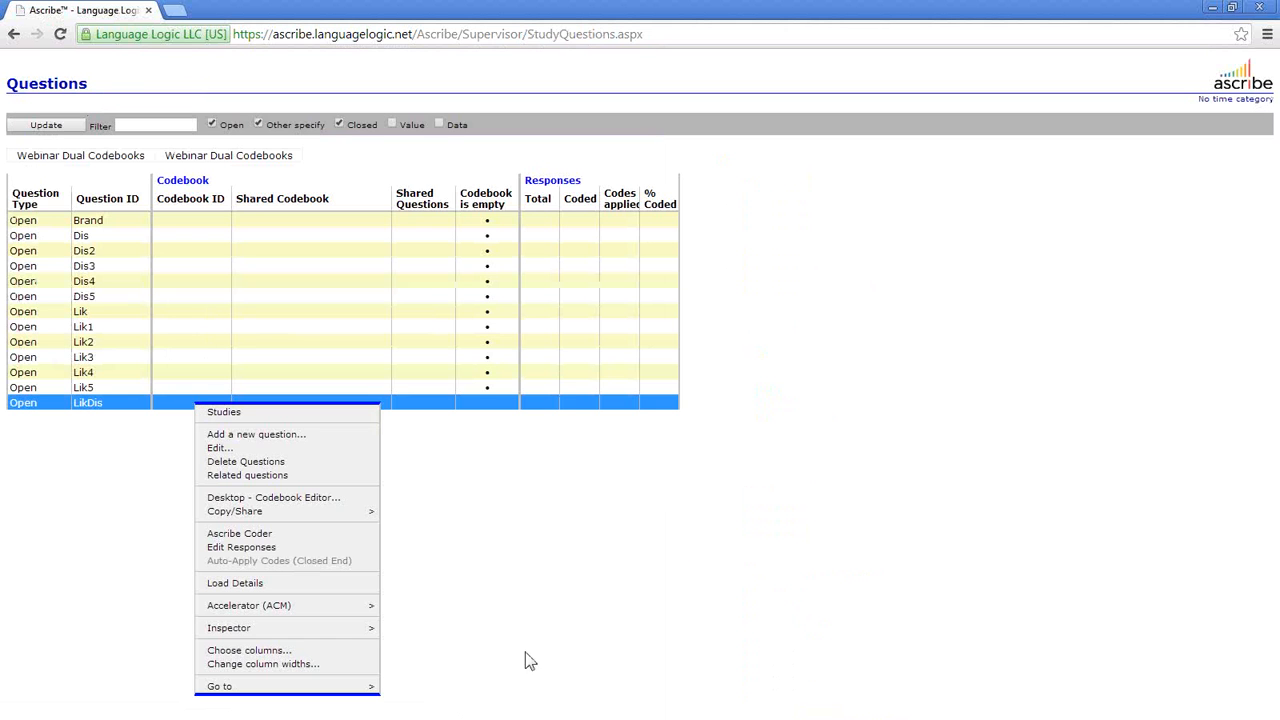
pyautogui.click(558, 509)
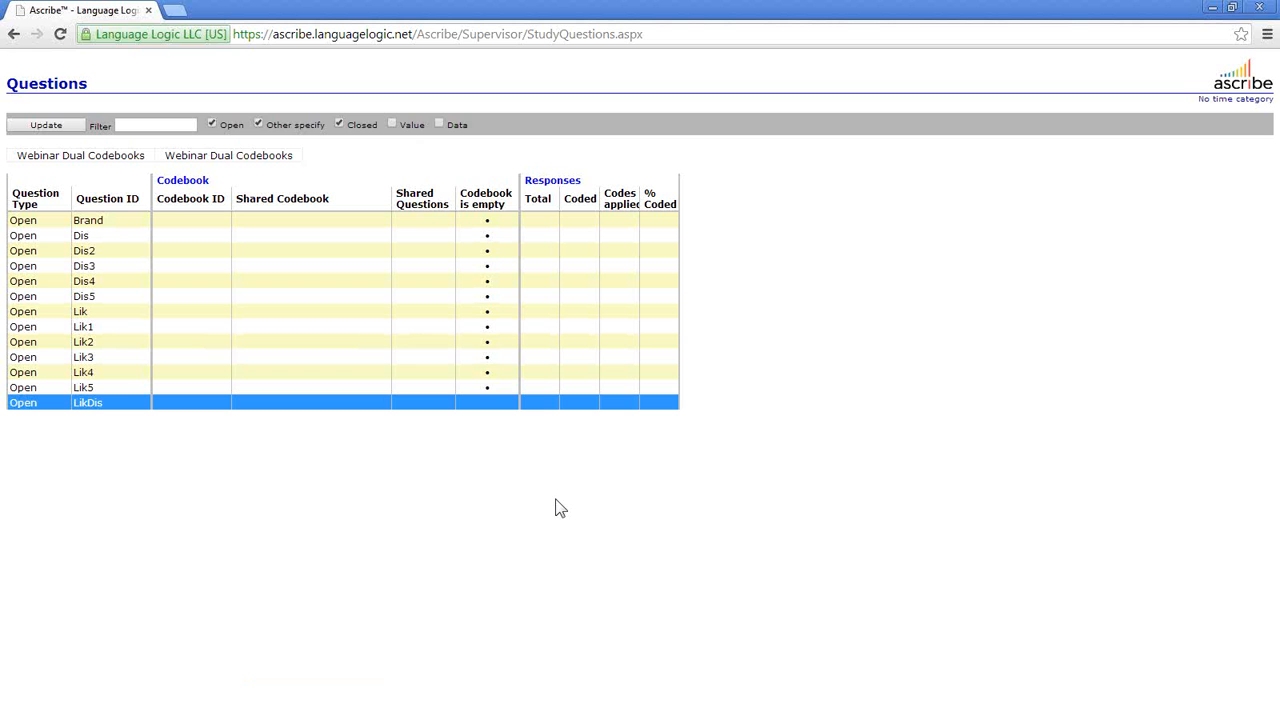
pyautogui.rightClick(206, 409)
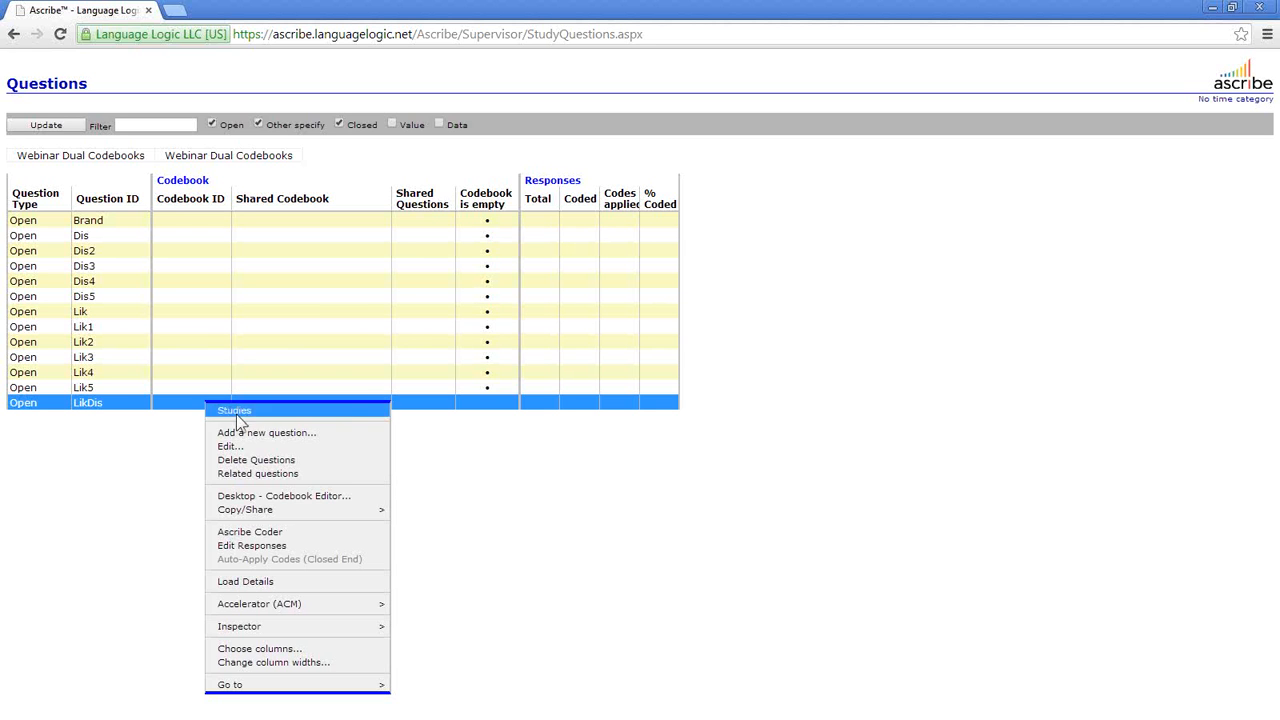
pyautogui.click(272, 532)
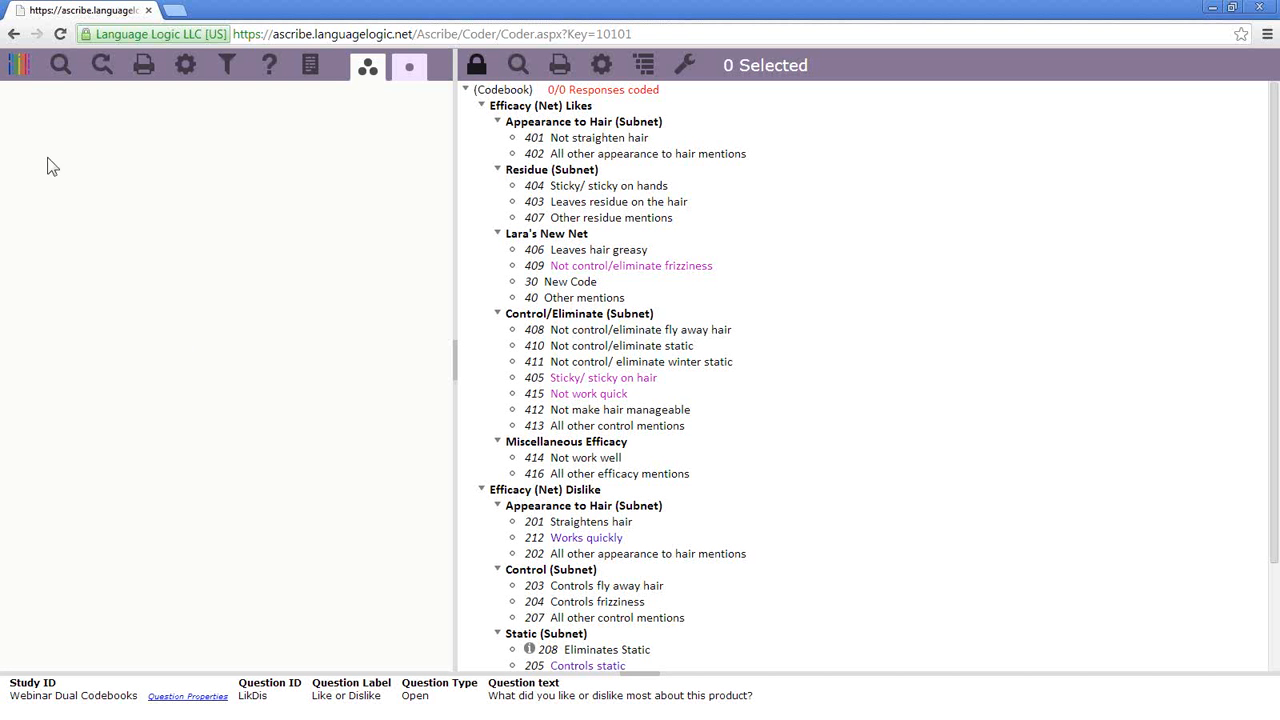
pyautogui.click(20, 72)
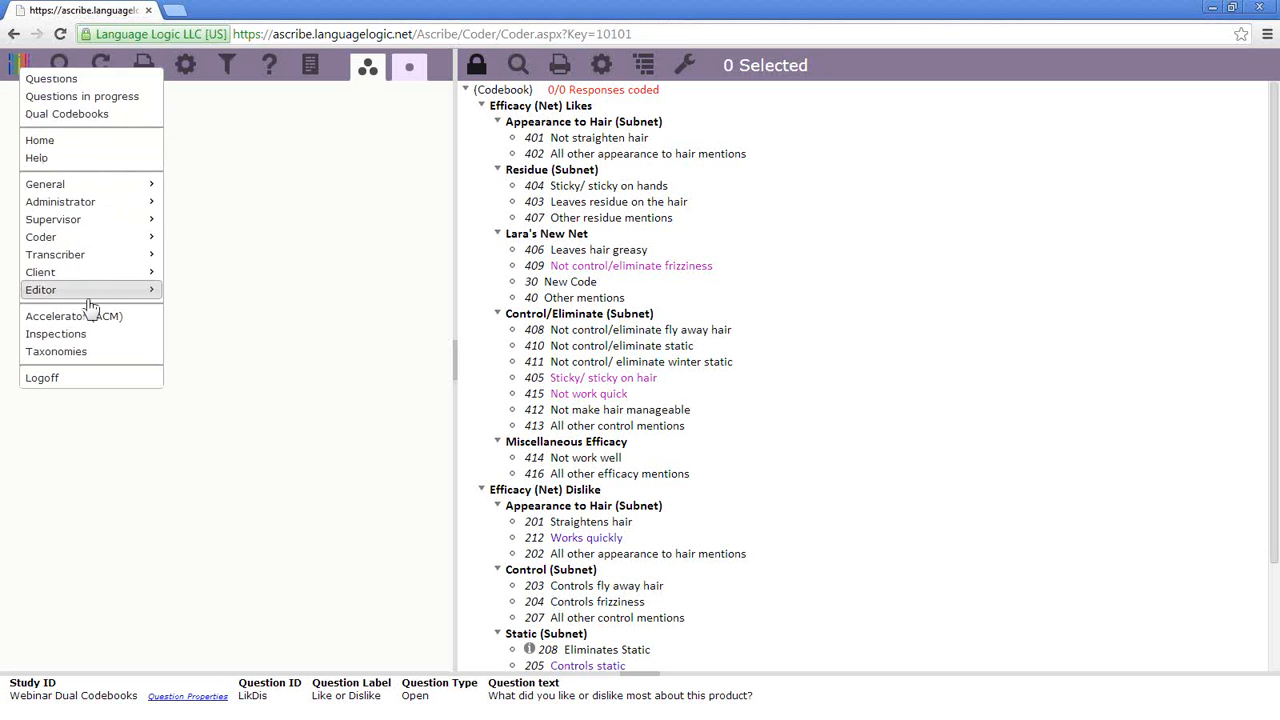
pyautogui.click(100, 116)
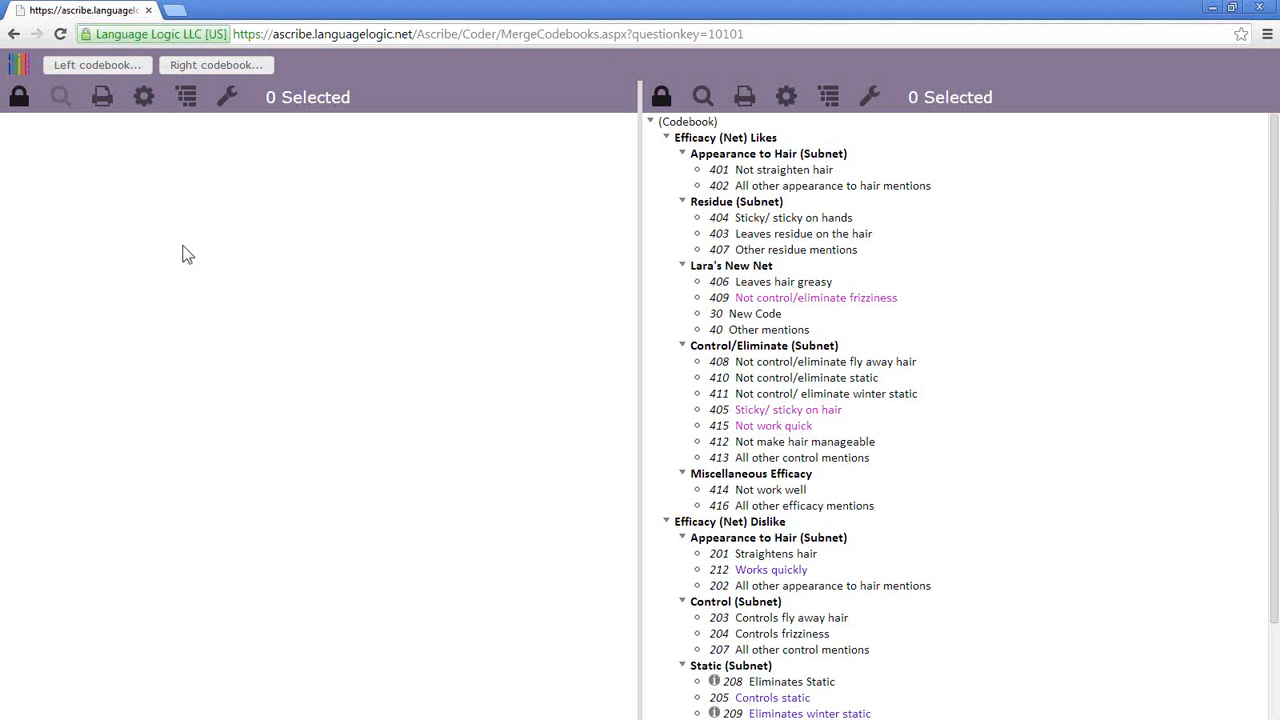
pyautogui.click(84, 70)
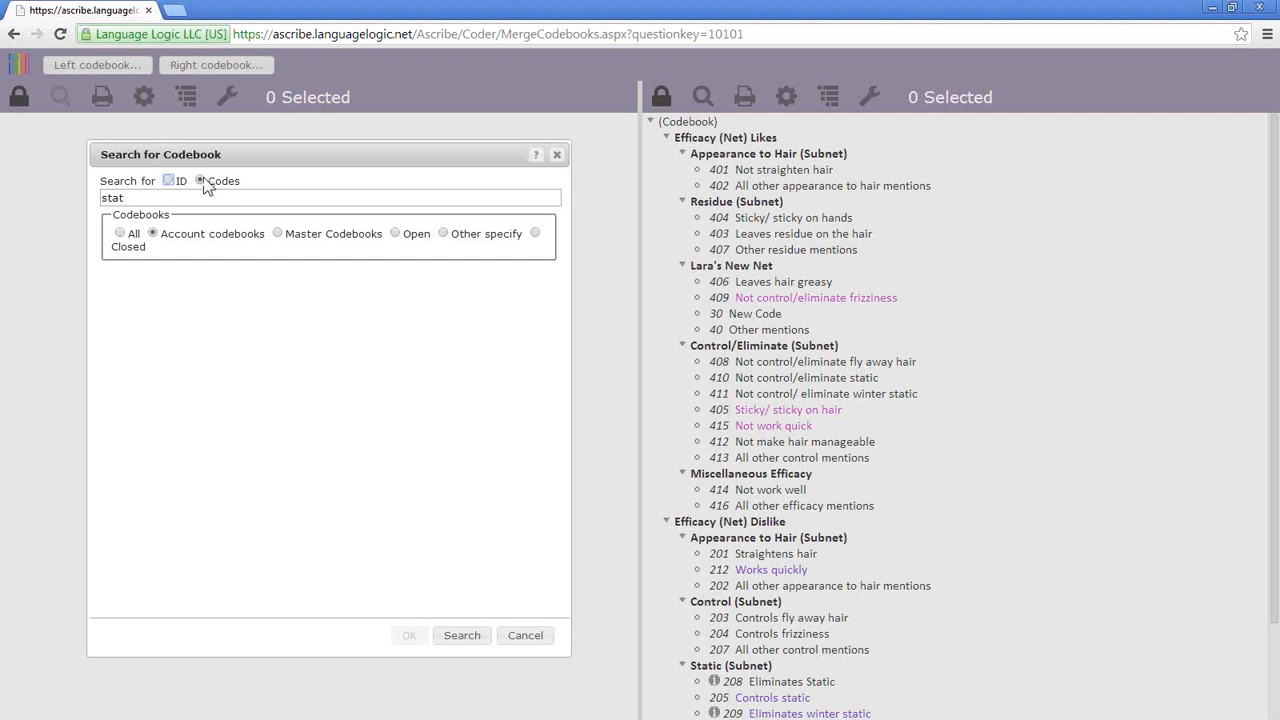
pyautogui.click(169, 182)
pyautogui.click(200, 181)
pyautogui.click(557, 155)
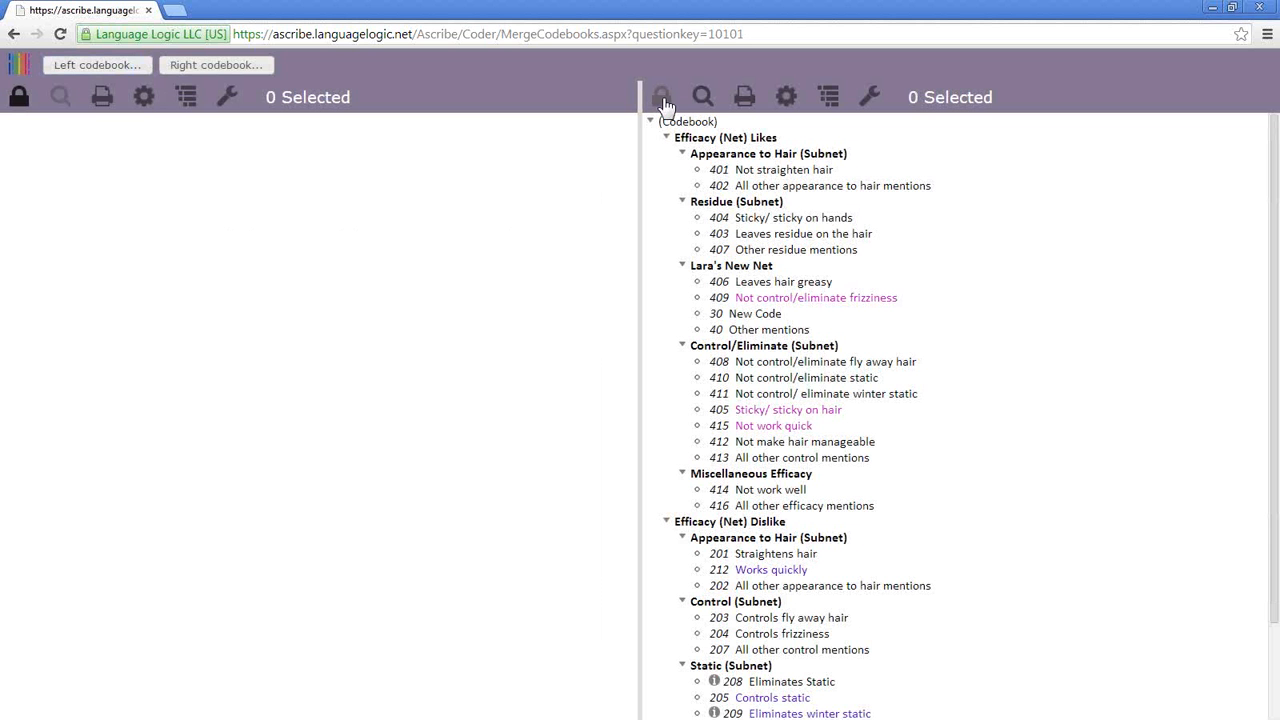
# - Unlock the LikDis codebook and move Lara's New Net below Efficacy (Net) Likes
pyautogui.click(663, 101)
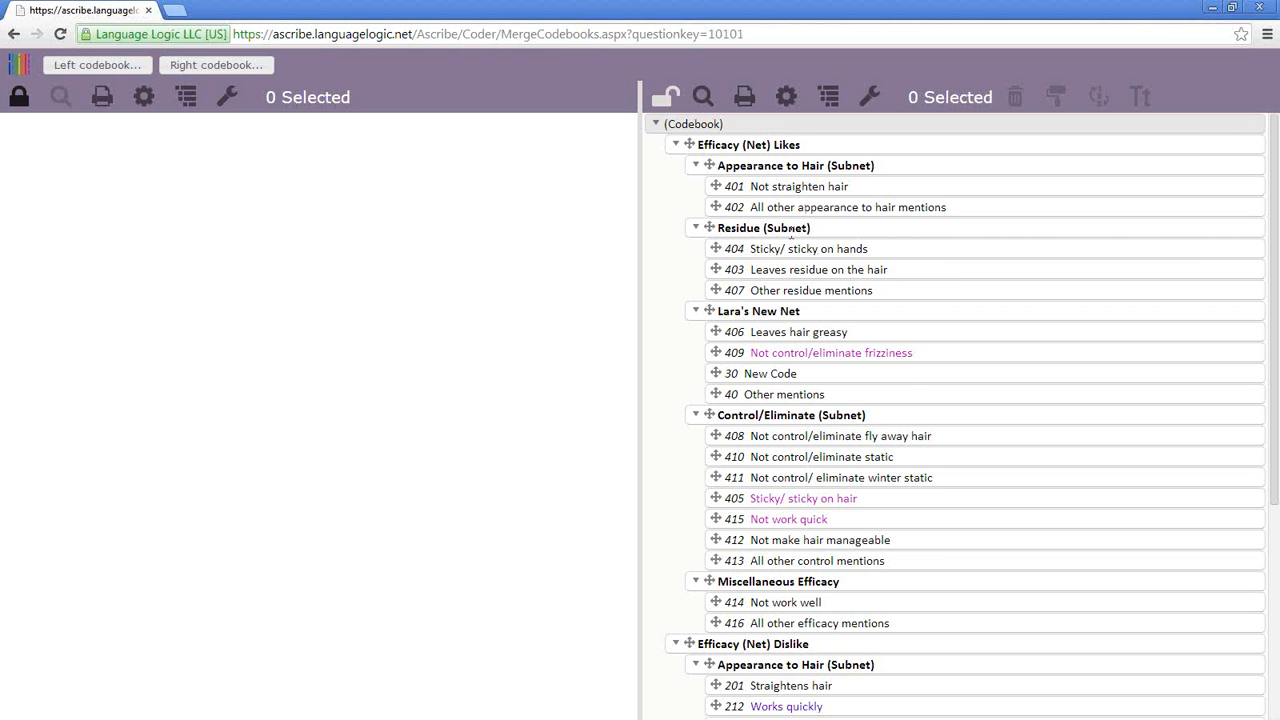
pyautogui.rightClick(751, 227)
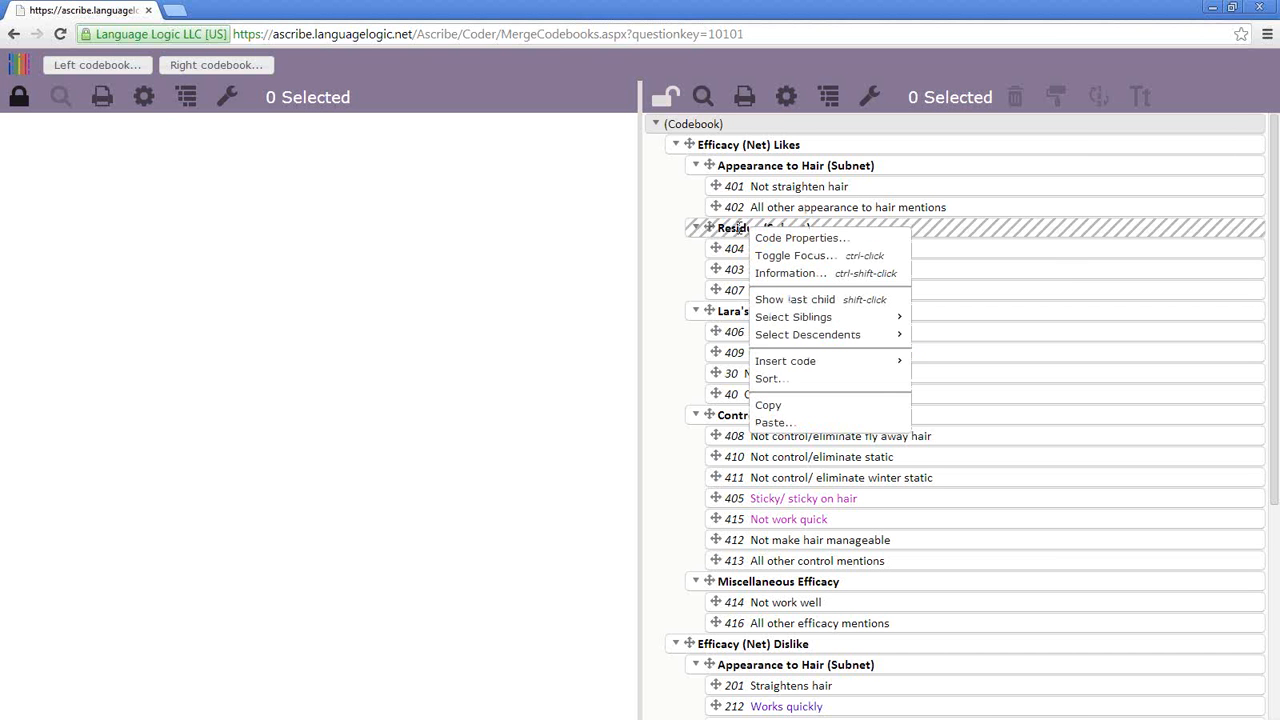
pyautogui.click(656, 273)
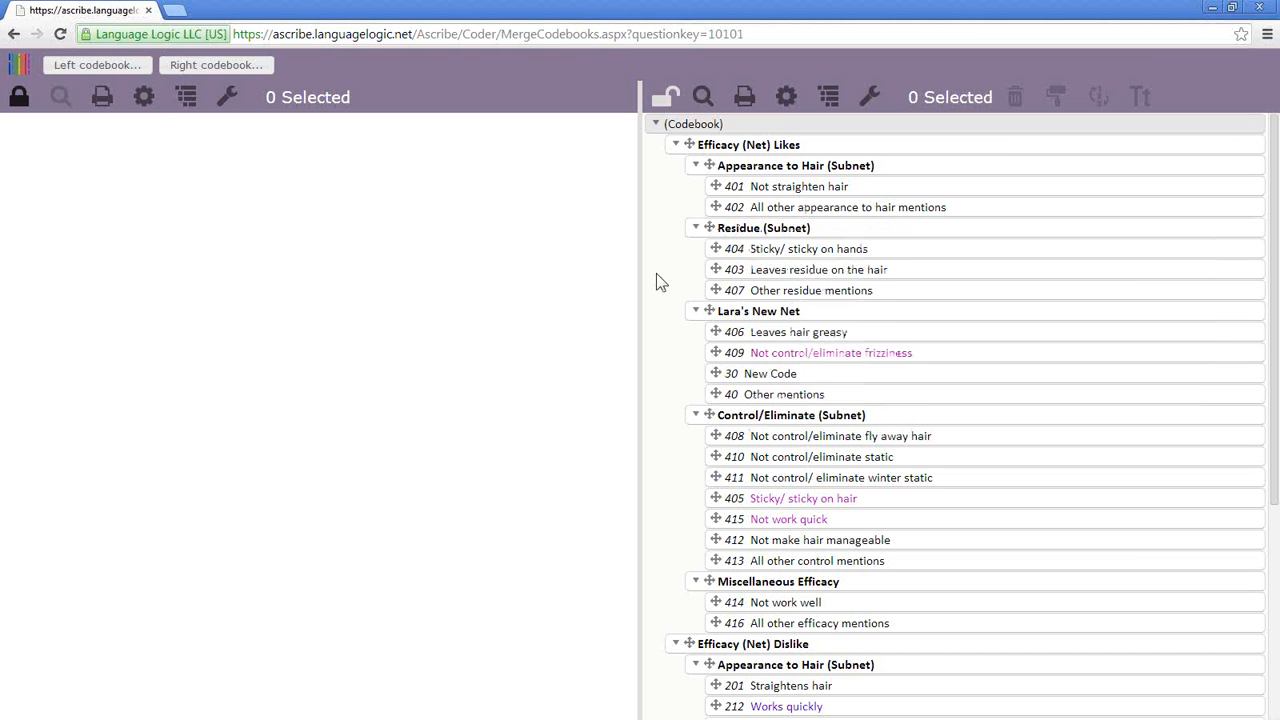
pyautogui.rightClick(741, 310)
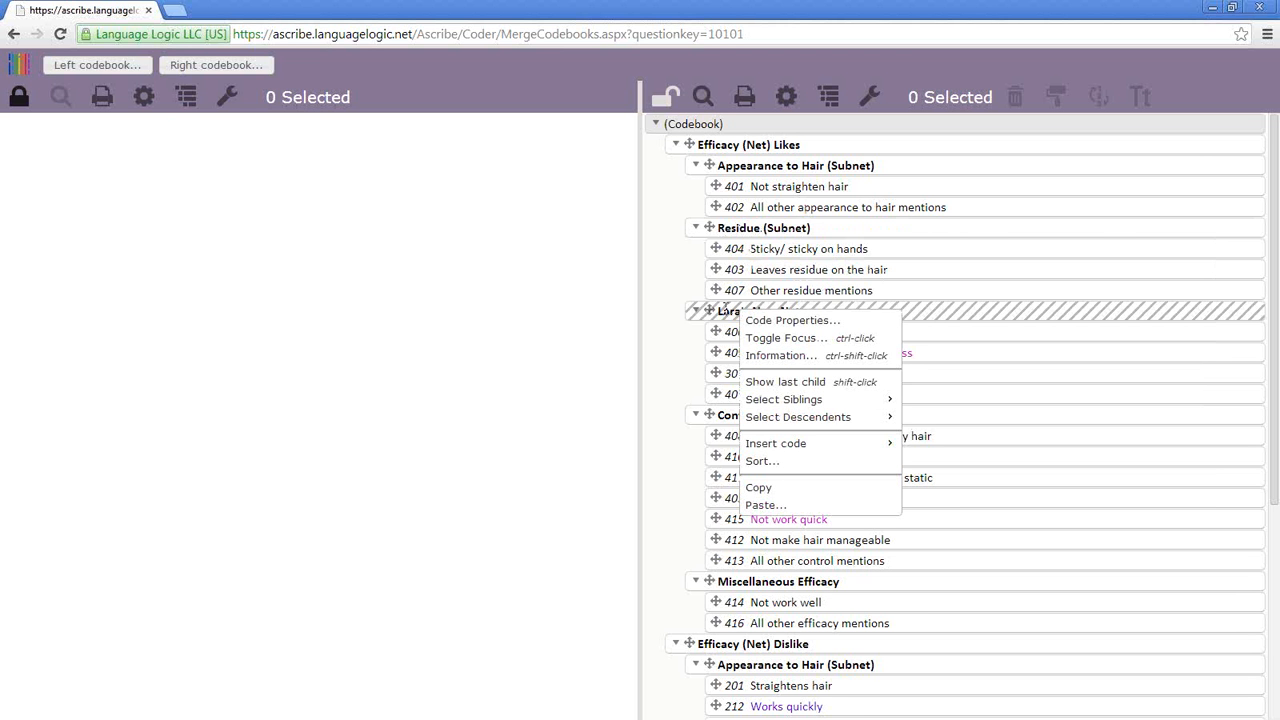
pyautogui.click(922, 320)
pyautogui.click(872, 317)
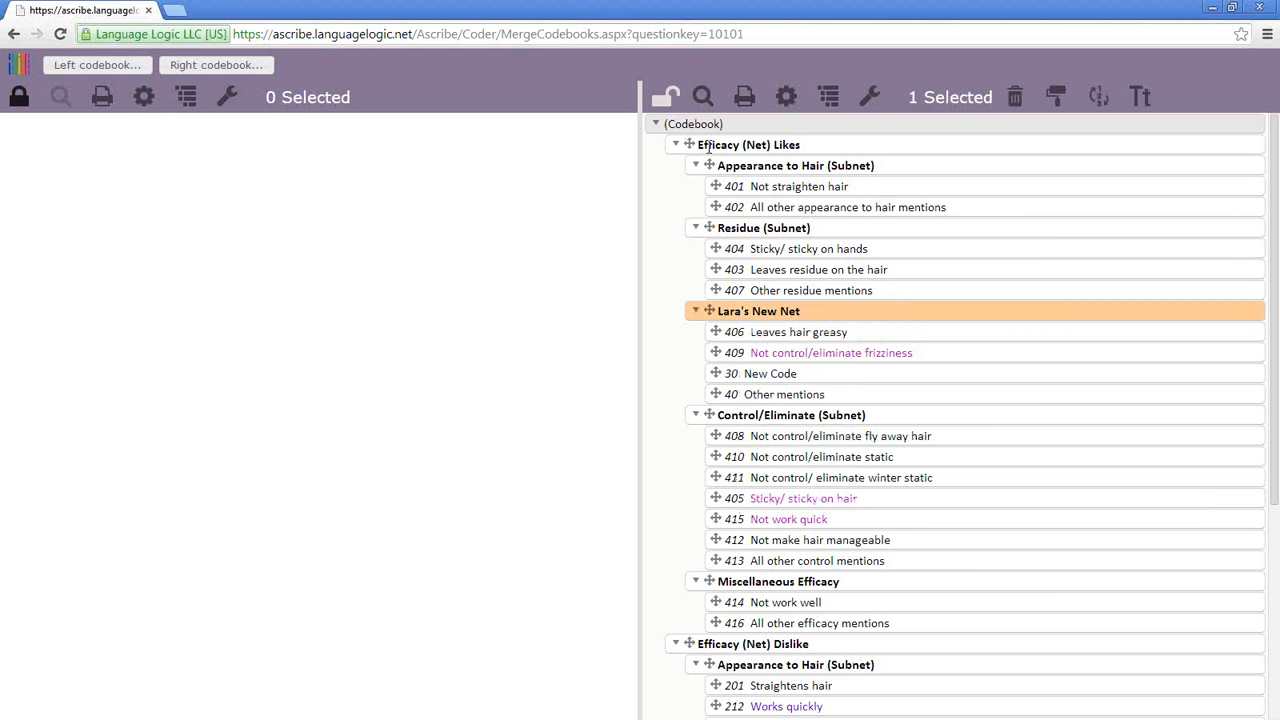
pyautogui.rightClick(709, 146)
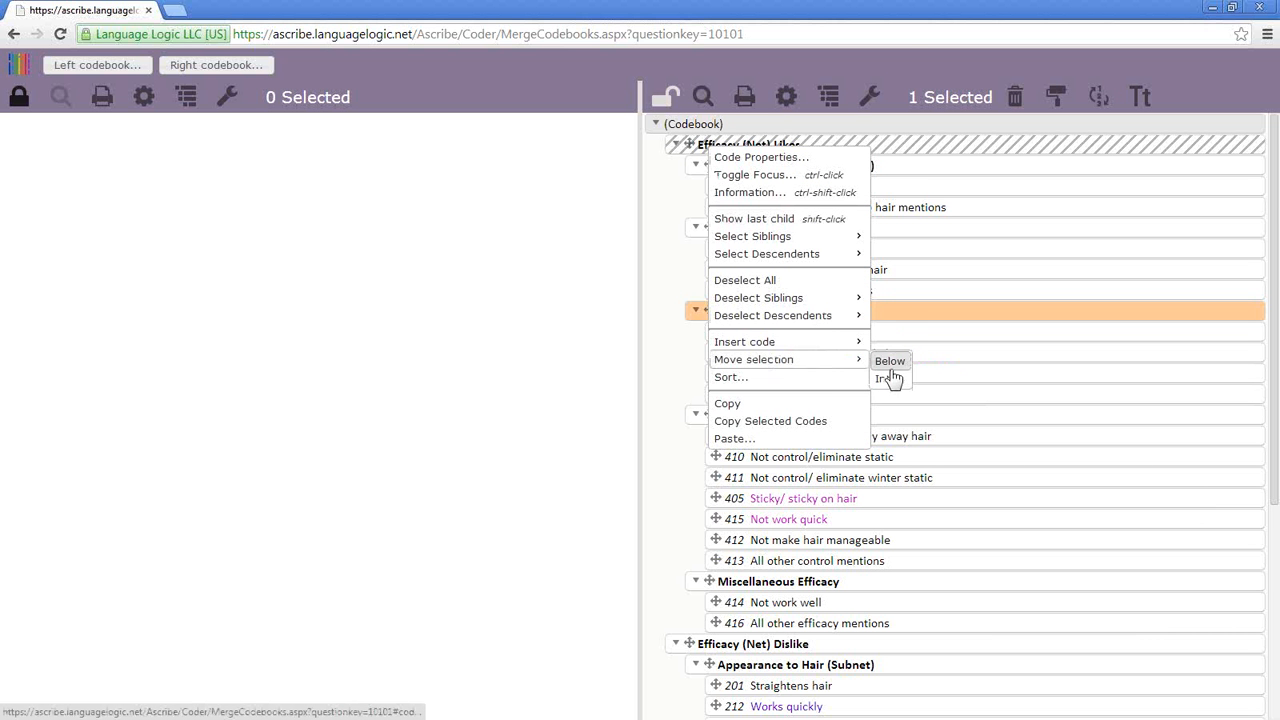
pyautogui.click(889, 362)
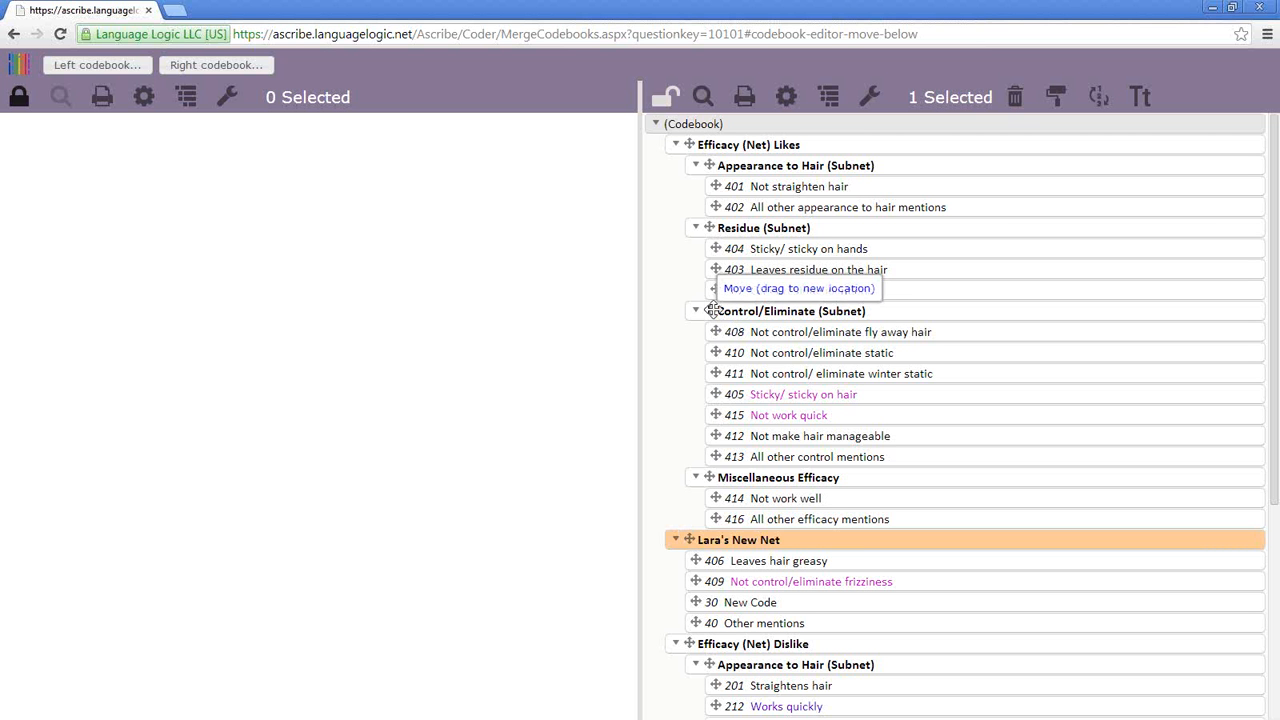
# - Move Control/Eliminate (Subnet) above Efficacy (Net) Likes, then back inside that net after Miscellaneous Efficacy
pyautogui.moveTo(712, 310); pyautogui.dragTo(672, 142)
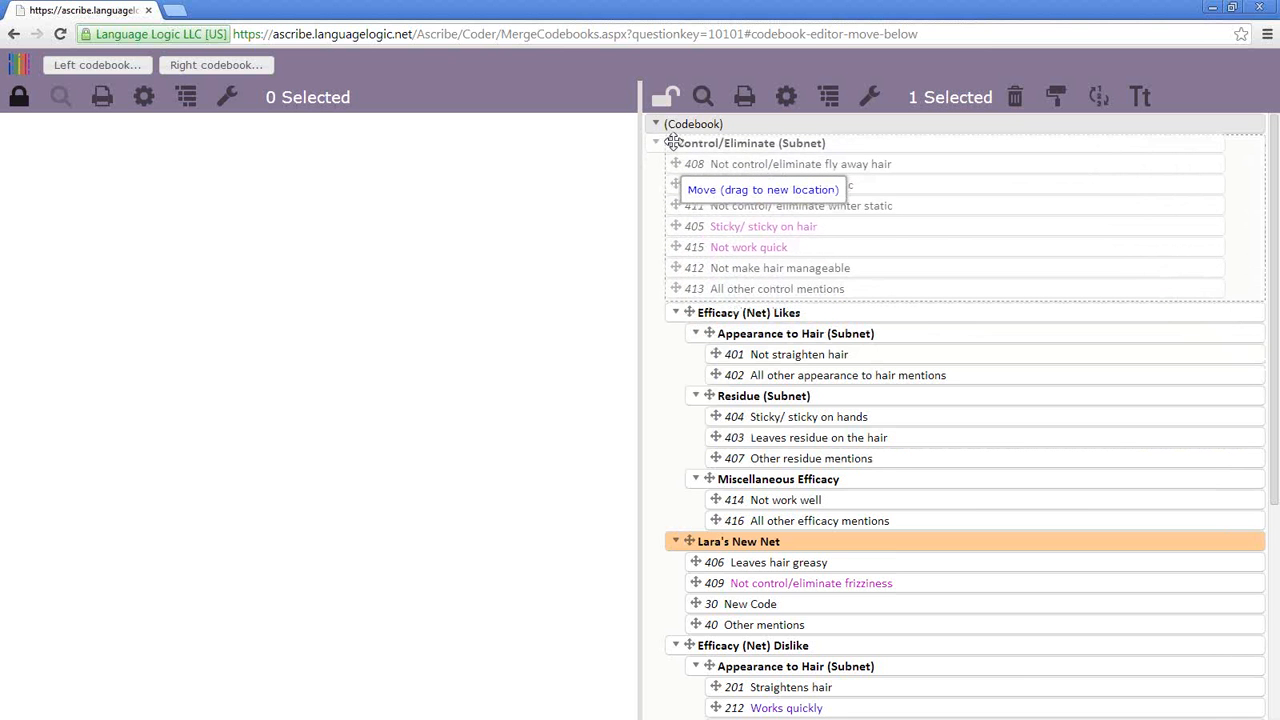
pyautogui.moveTo(672, 142)
pyautogui.mouseDown()
pyautogui.moveTo(703, 147)
pyautogui.moveTo(678, 142)
pyautogui.mouseUp()
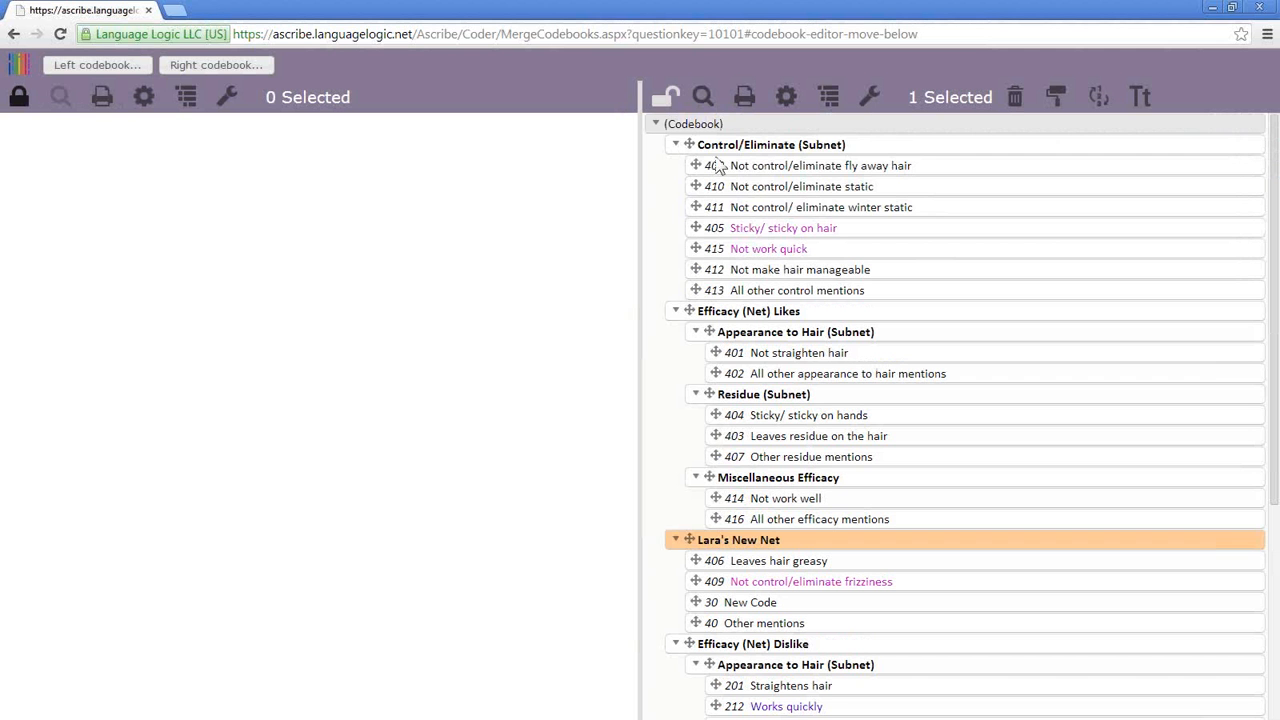
pyautogui.moveTo(693, 163); pyautogui.dragTo(724, 366)
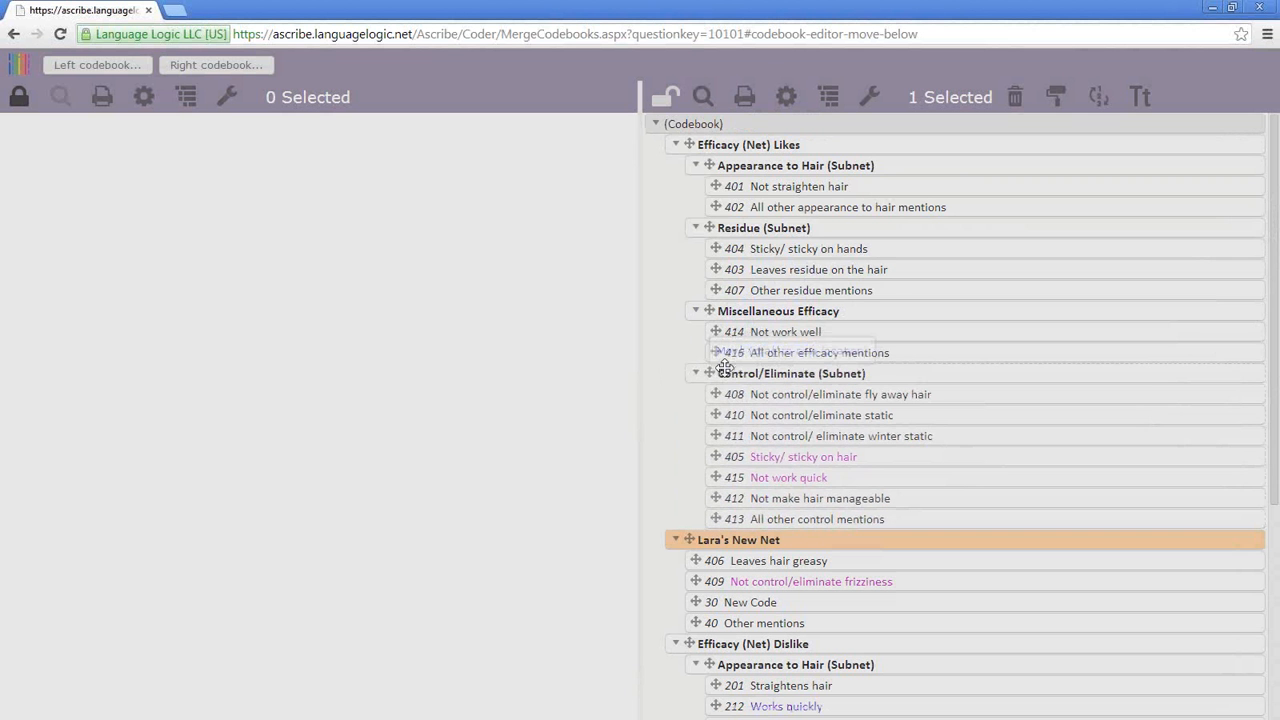
pyautogui.moveTo(709, 311)
pyautogui.mouseDown()
pyautogui.moveTo(708, 283)
pyautogui.moveTo(708, 395)
pyautogui.moveTo(710, 300)
pyautogui.moveTo(714, 318)
pyautogui.mouseUp()
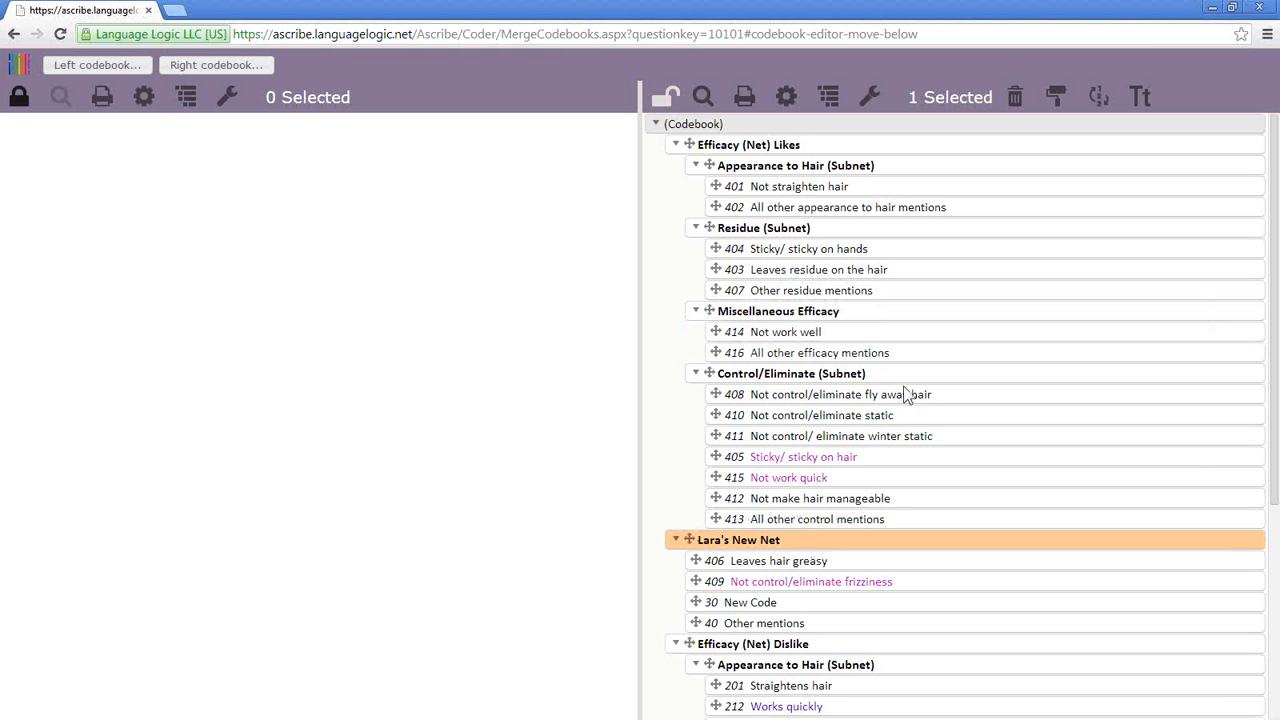
# - Replace the selected net with Control/Eliminate (Subnet), move it below Lara's New Net, and clear the selection
pyautogui.click(813, 542)
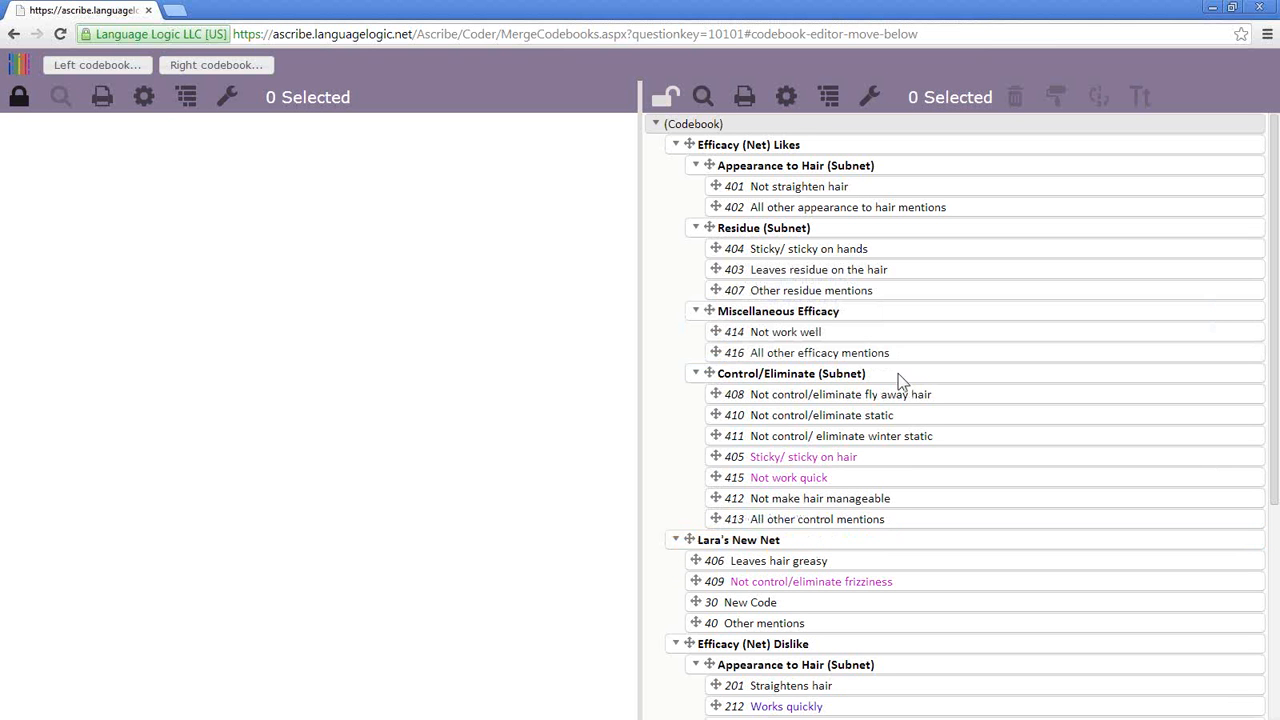
pyautogui.click(900, 378)
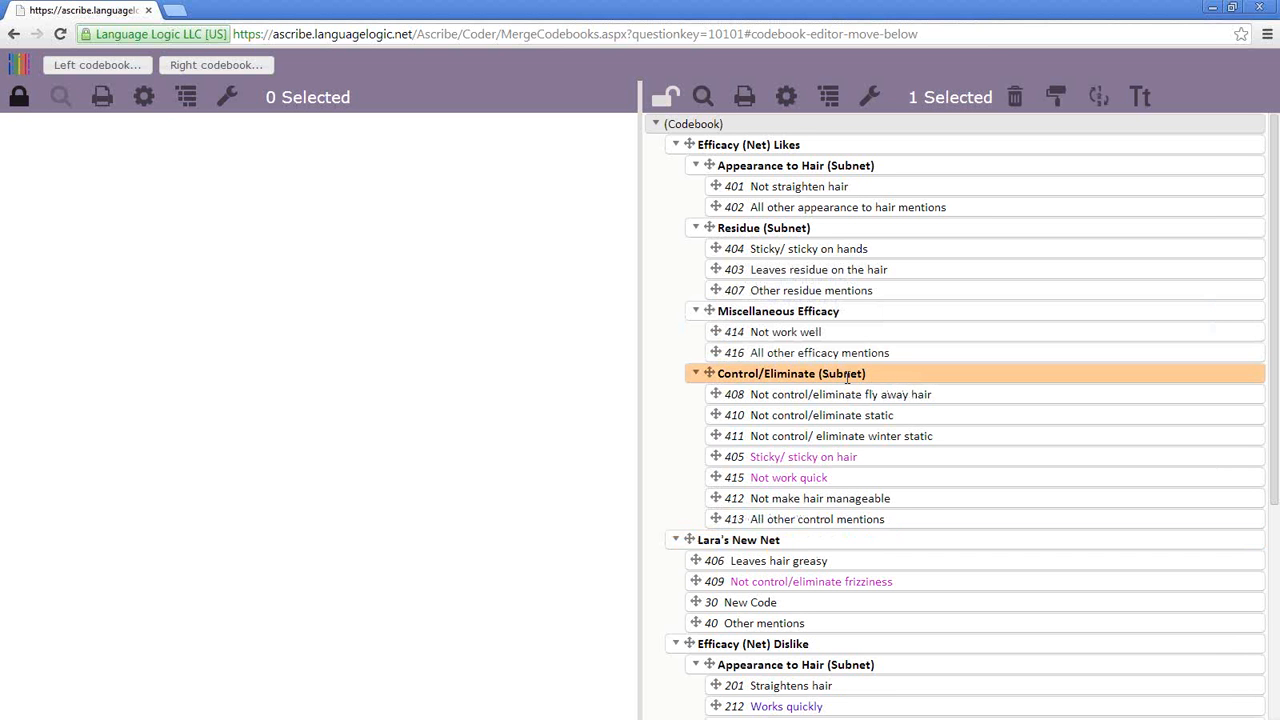
pyautogui.rightClick(703, 537)
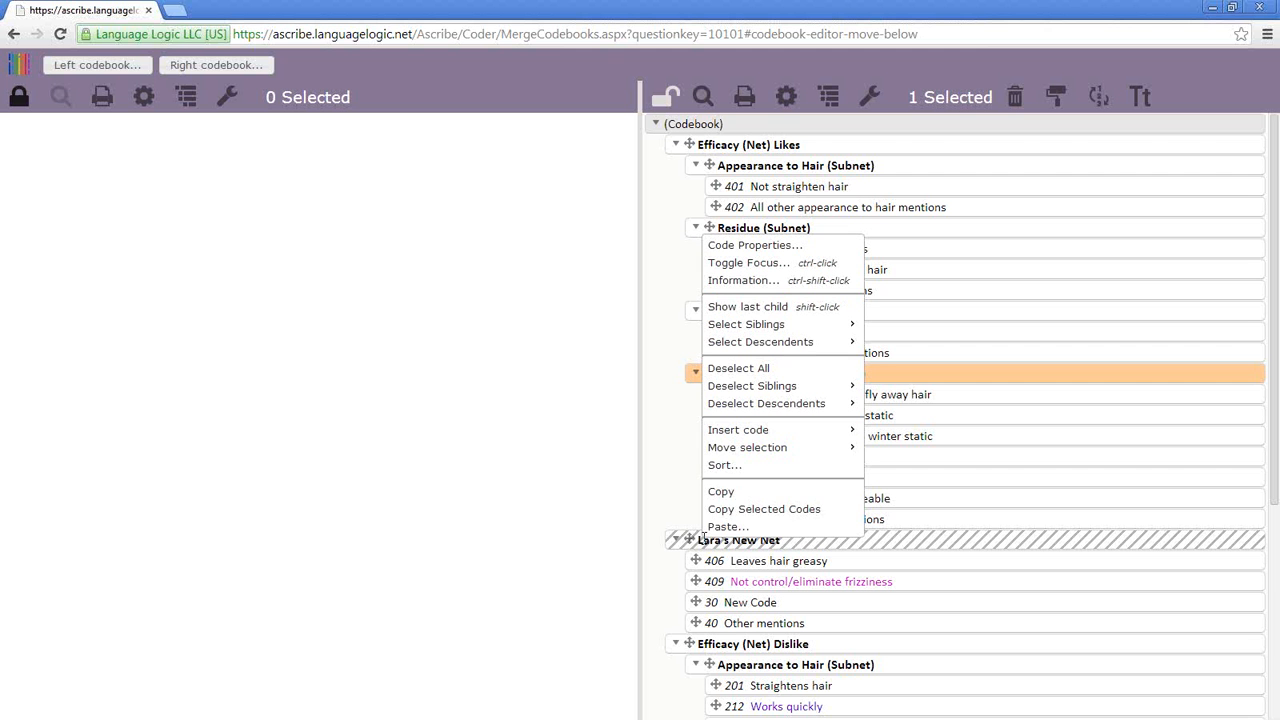
pyautogui.moveTo(762, 450)
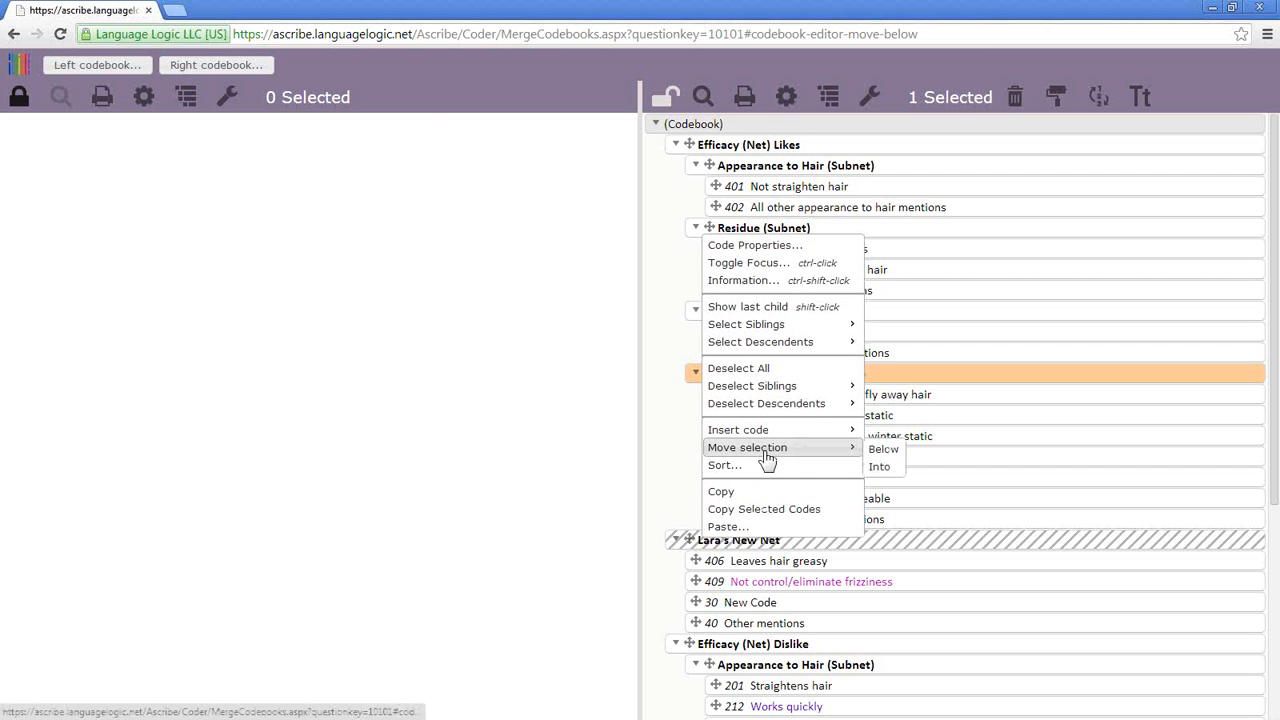
pyautogui.click(884, 450)
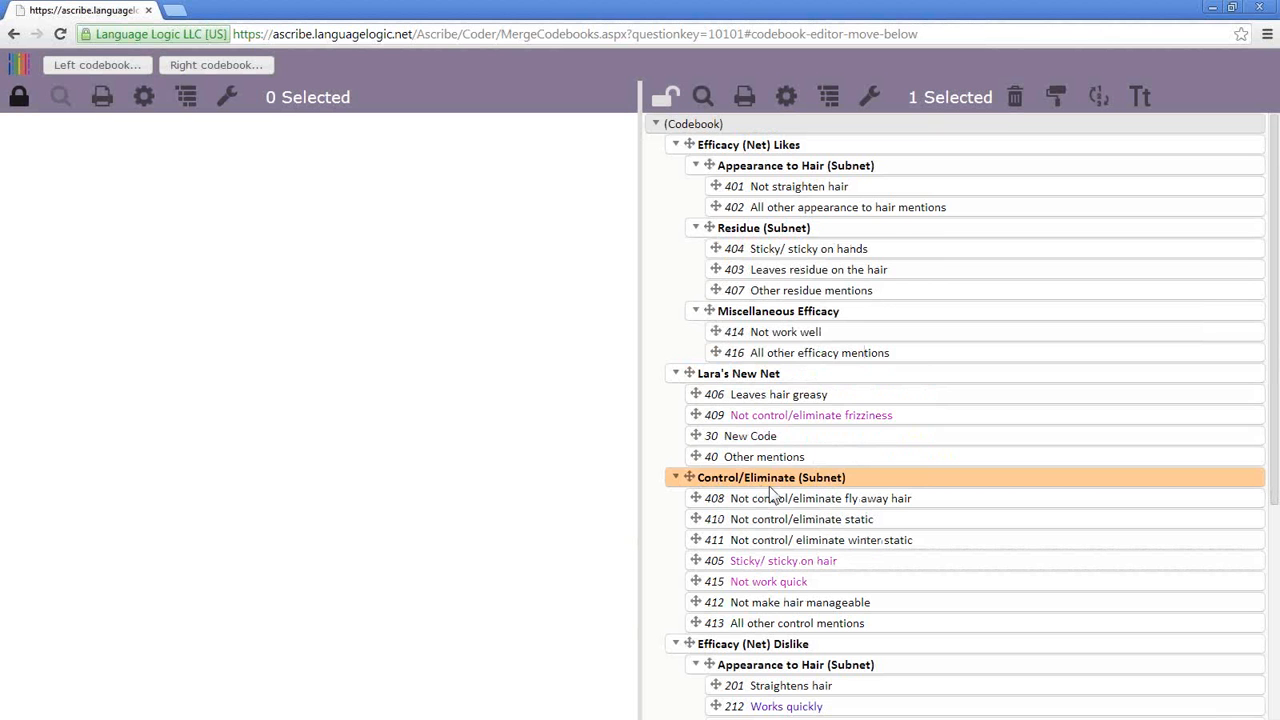
pyautogui.rightClick(770, 484)
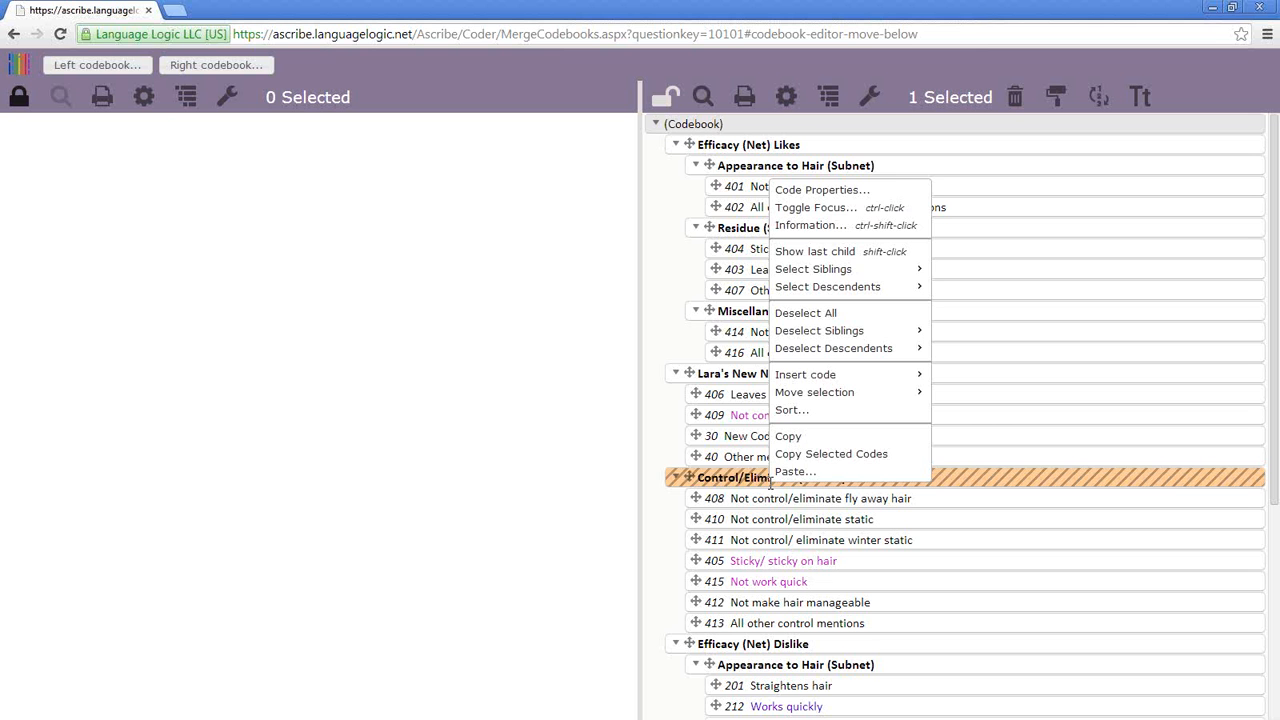
pyautogui.click(864, 480)
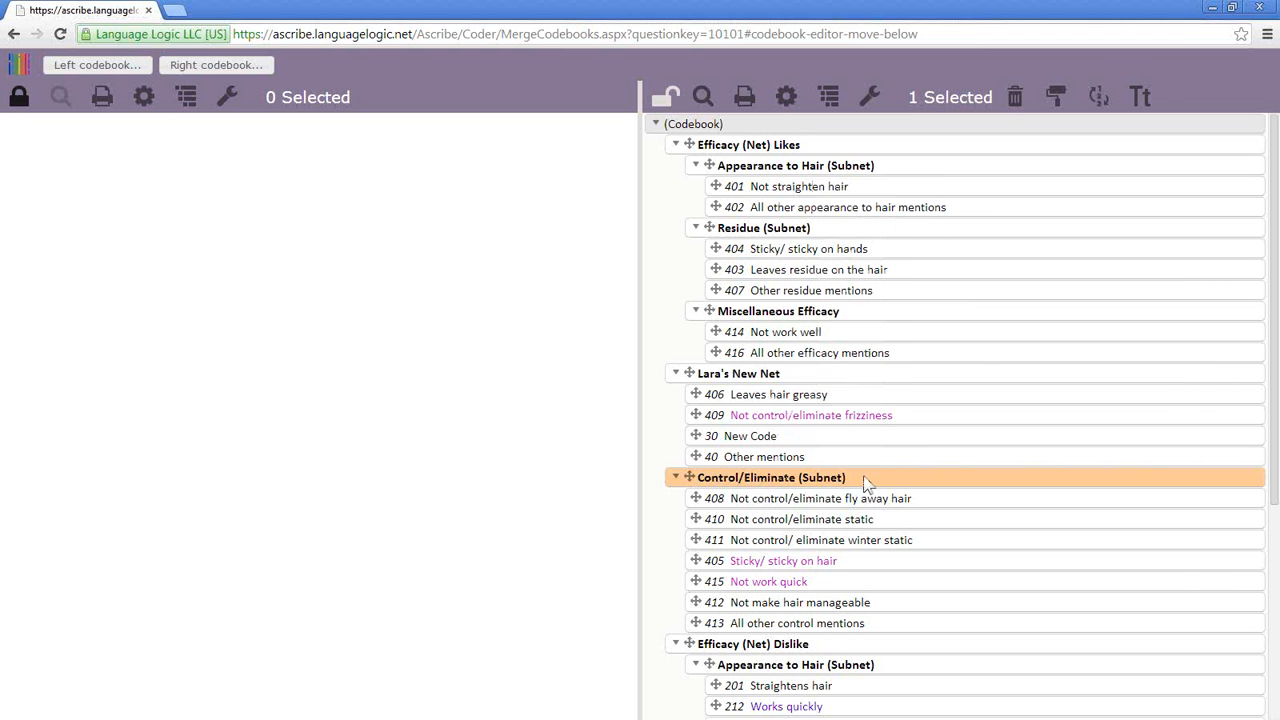
pyautogui.click(865, 477)
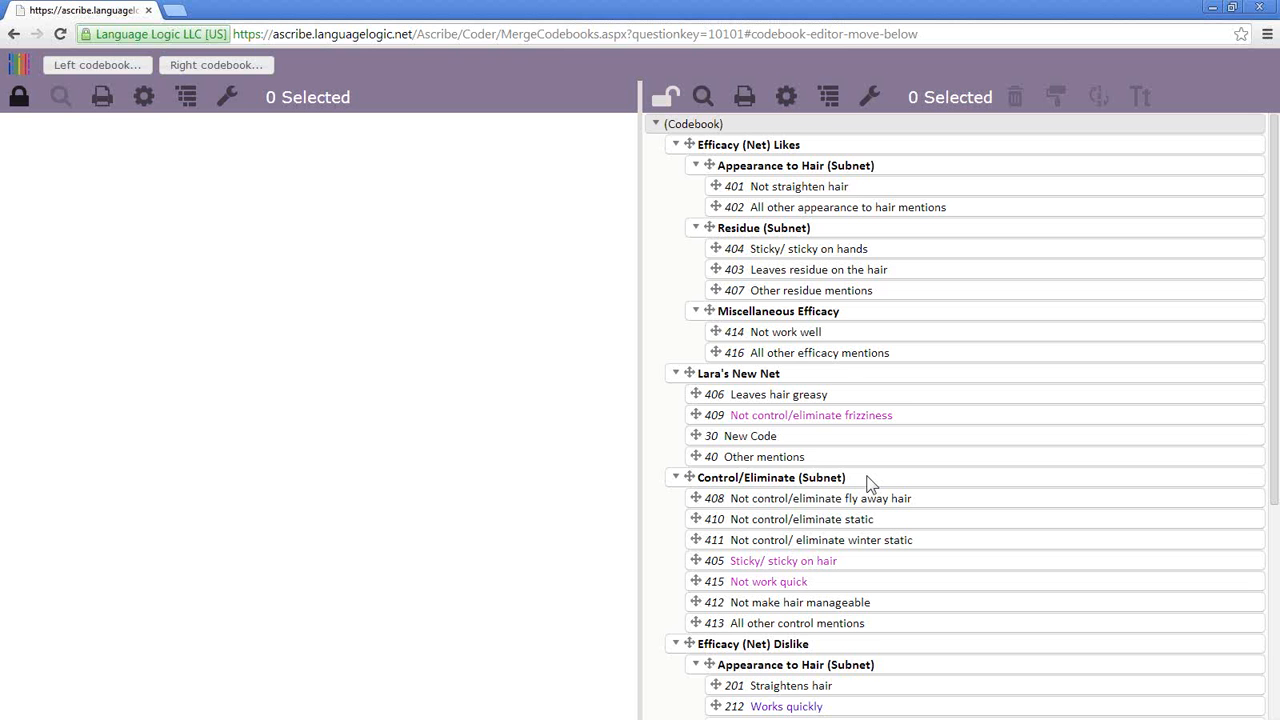
# - Go back to Ascribe Coder for LikDis and reopen its Dual Codebooks view
pyautogui.click(18, 66)
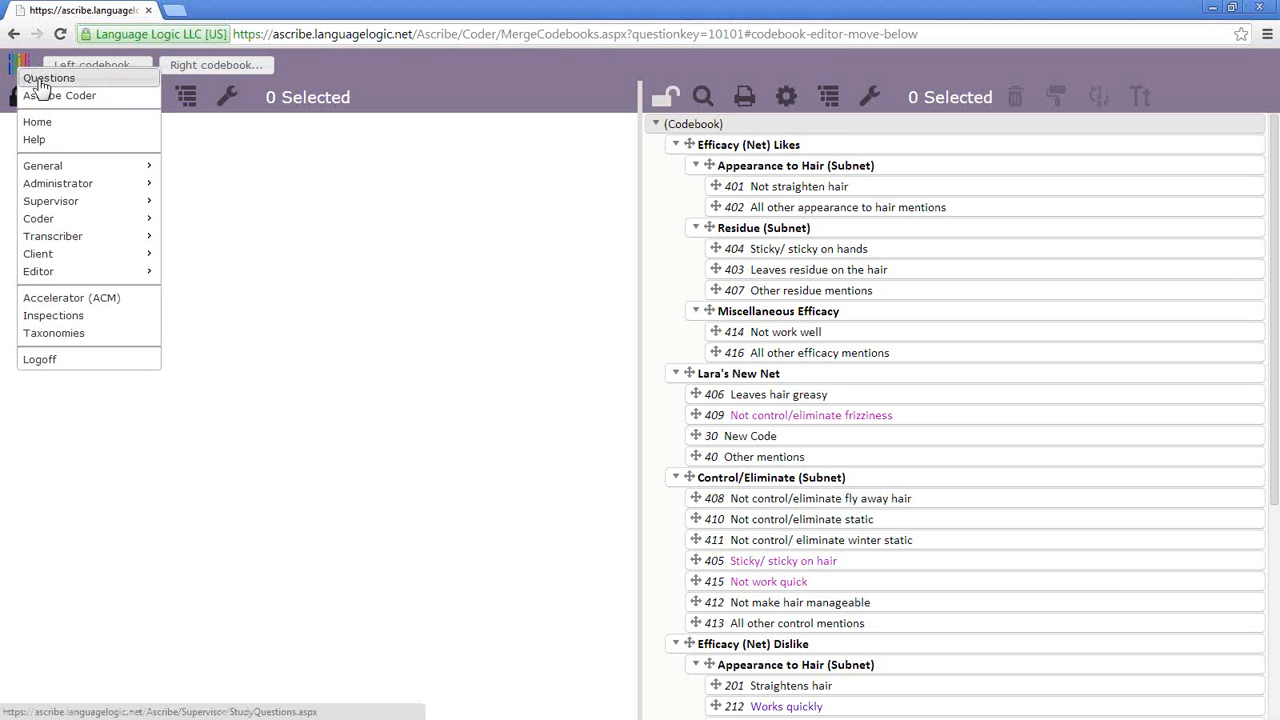
pyautogui.click(44, 100)
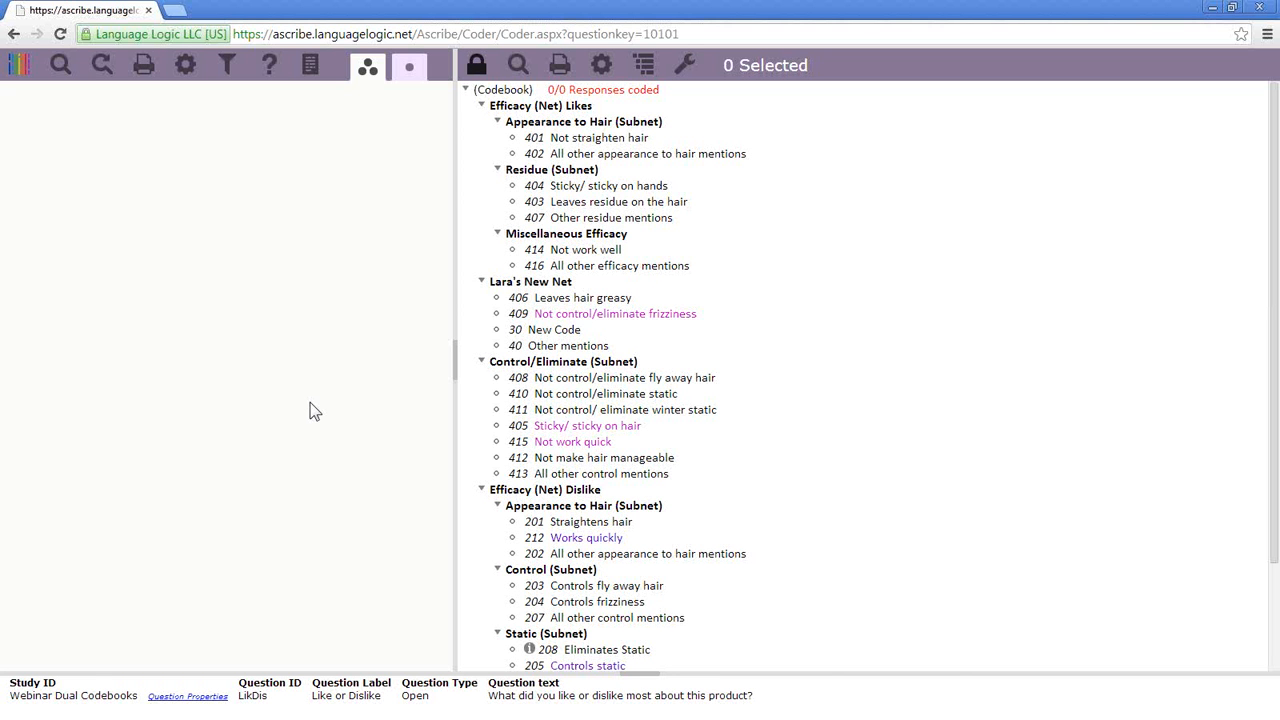
pyautogui.click(20, 64)
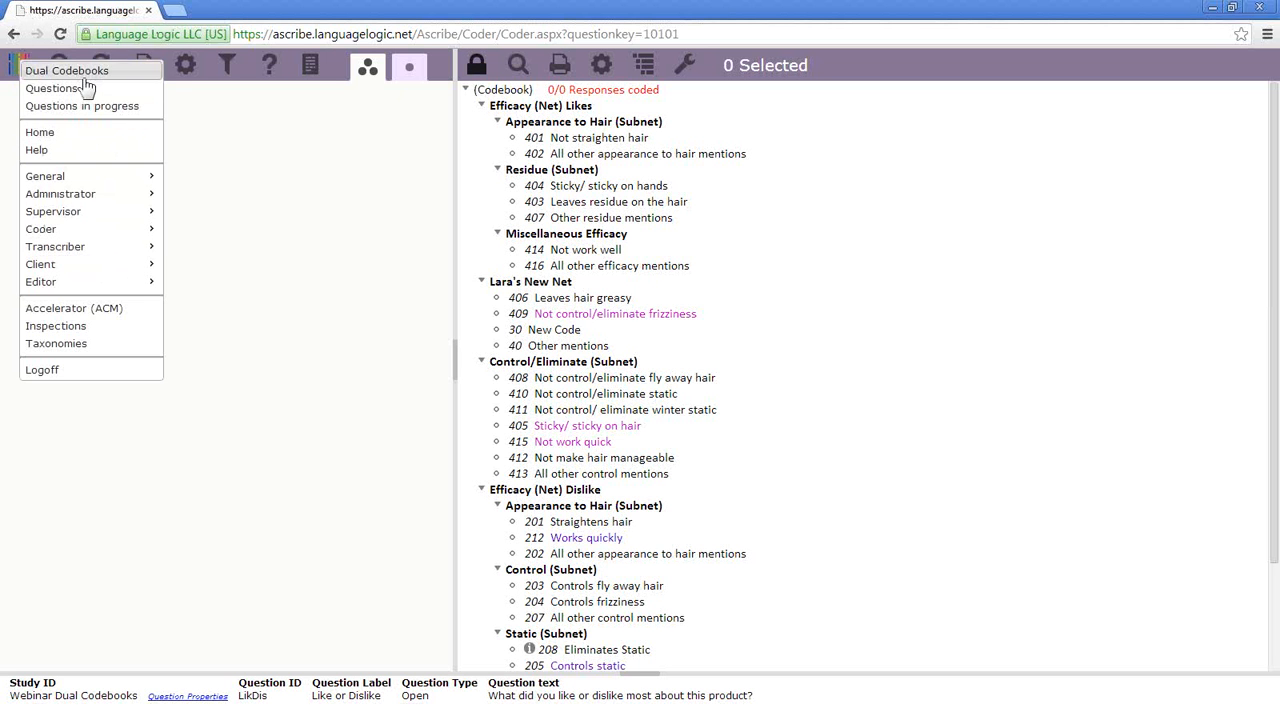
pyautogui.click(68, 73)
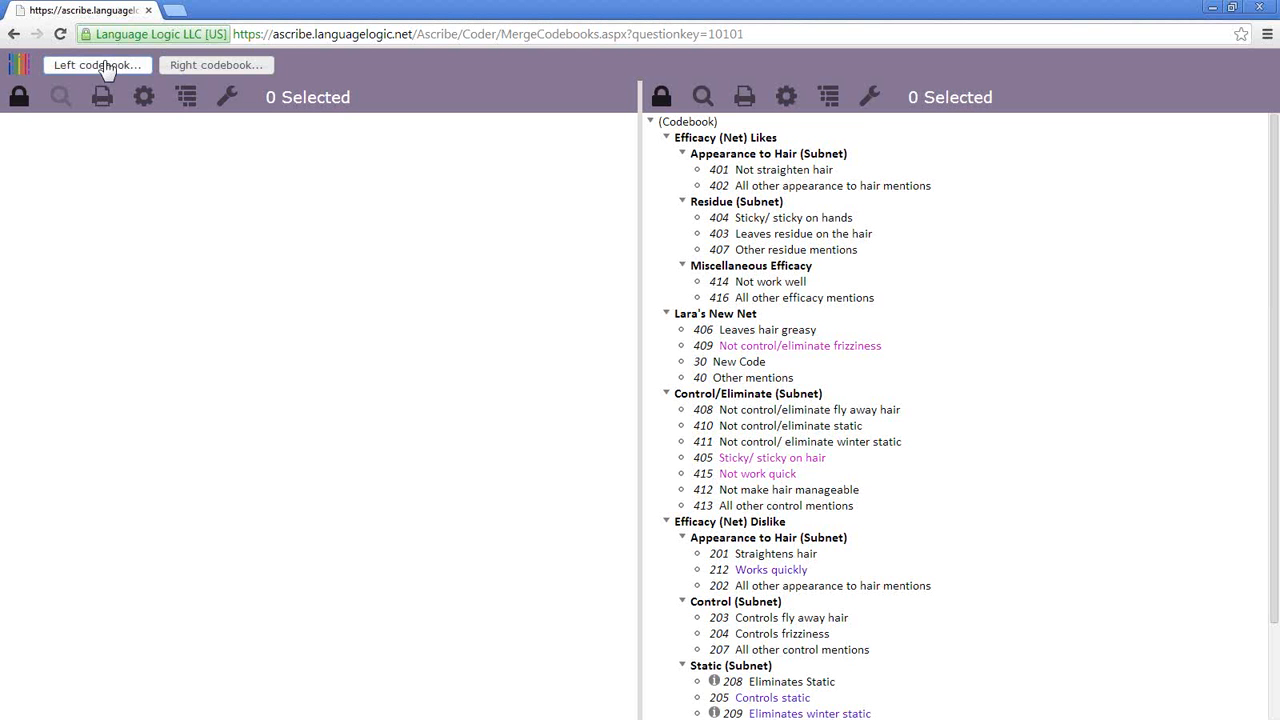
# - Search the account codebooks by codes for "stat" and load Hair Care Likes V2 as the left codebook
pyautogui.click(99, 65)
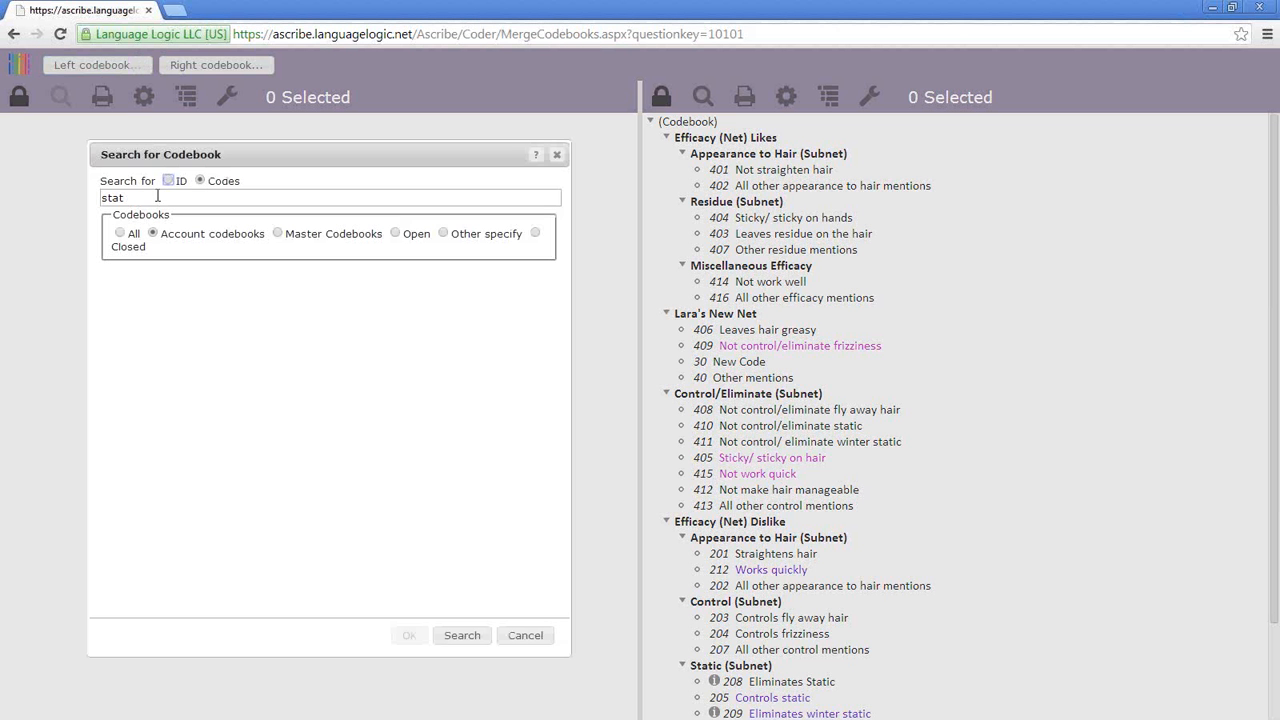
pyautogui.click(460, 636)
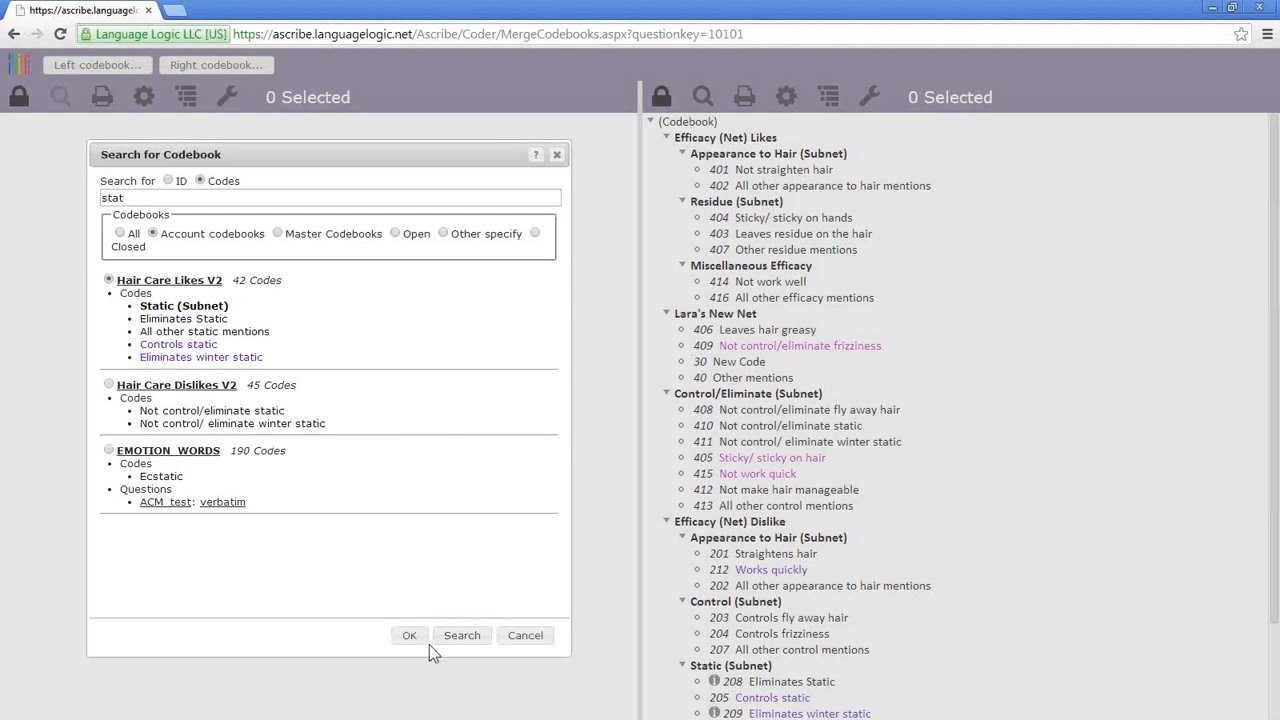
pyautogui.click(409, 635)
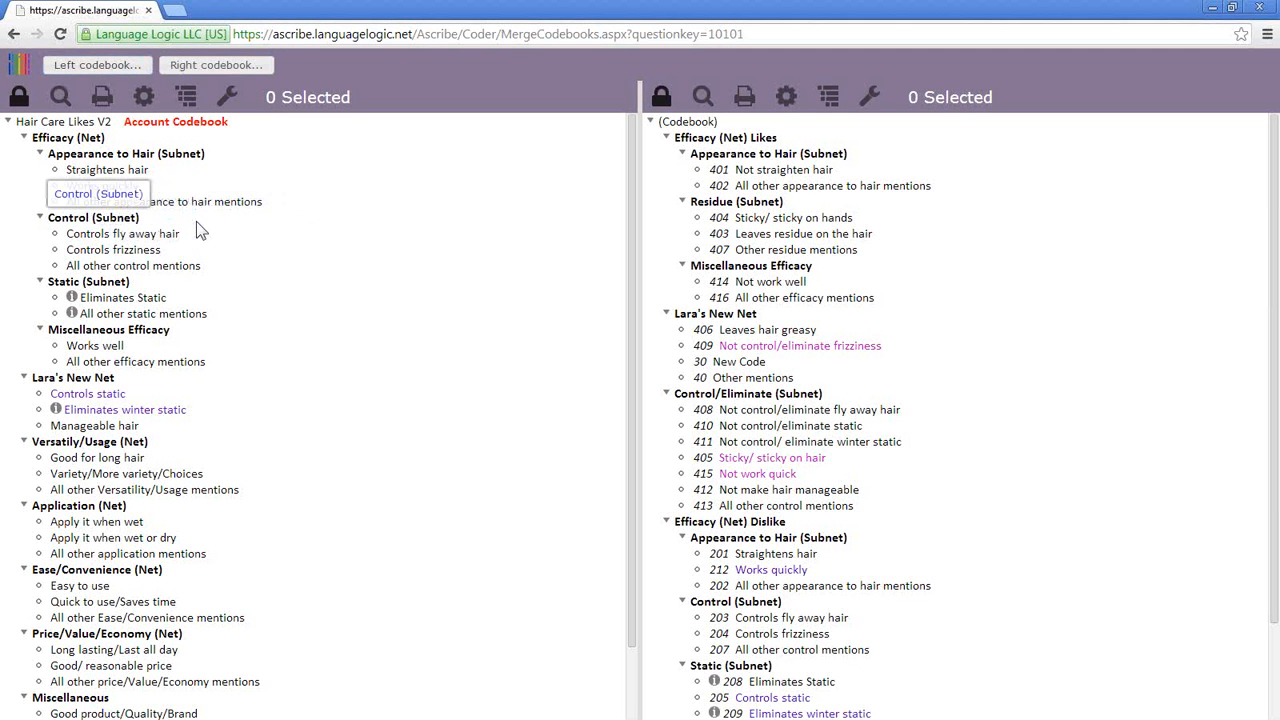
# - Unlock both the Hair Care Likes V2 codebook and the LikDis codebook for editing
pyautogui.rightClick(137, 217)
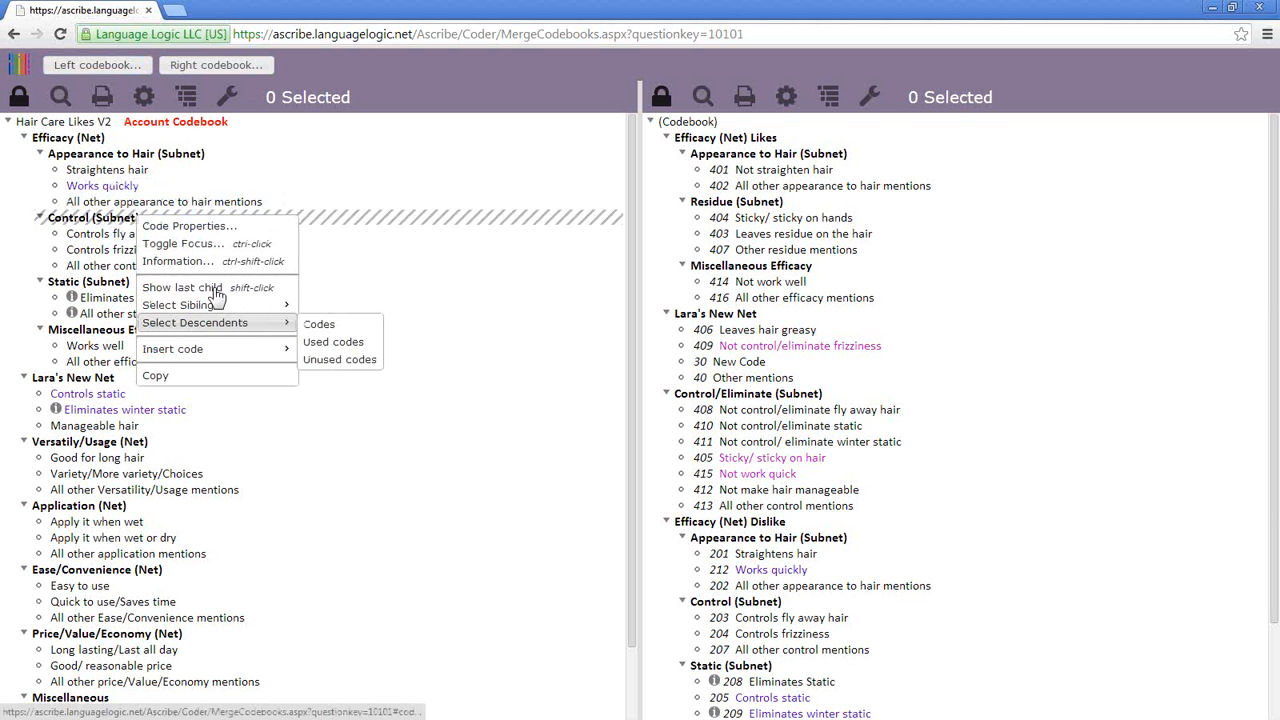
pyautogui.click(180, 243)
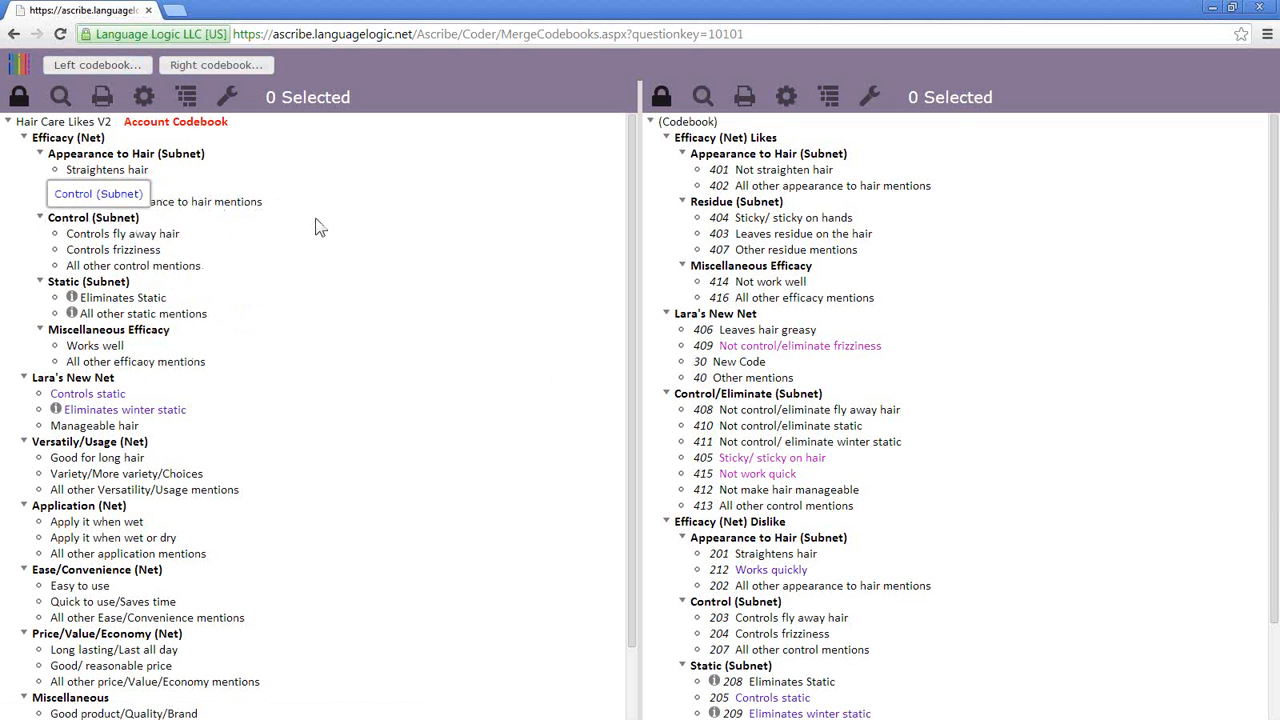
pyautogui.moveTo(135, 178); pyautogui.dragTo(22, 101)
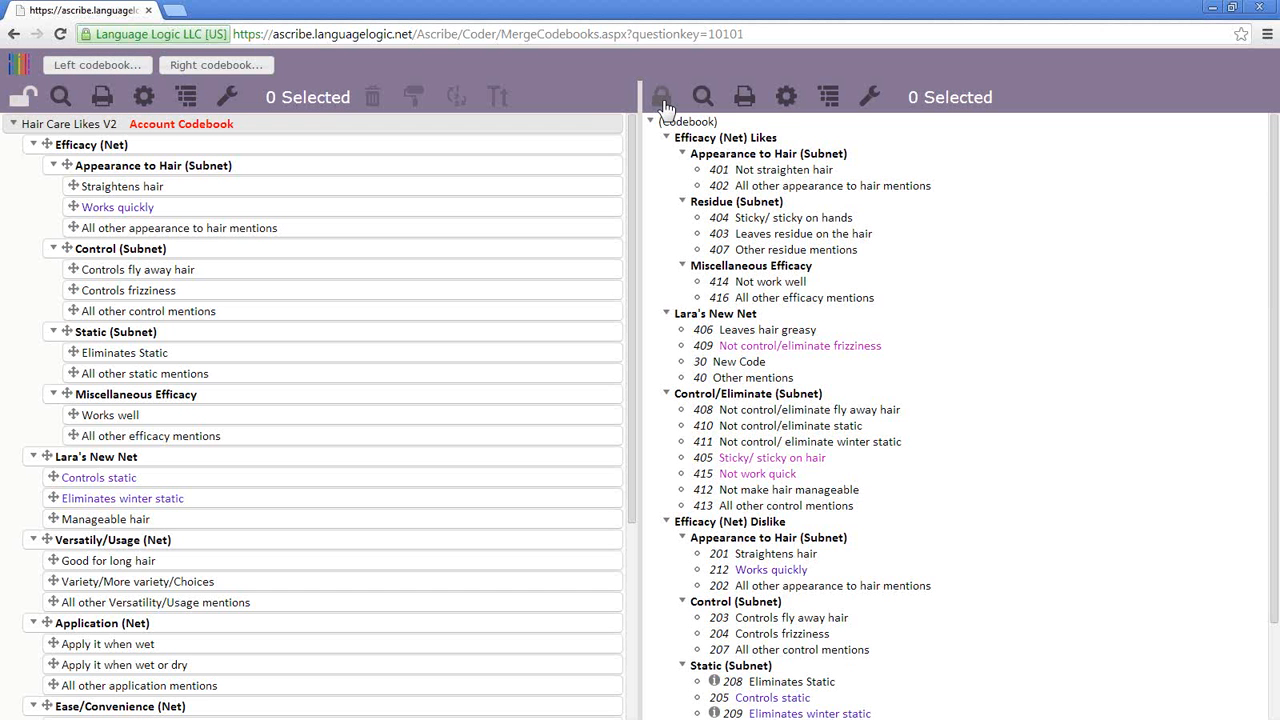
pyautogui.click(663, 99)
# - Select Control (Subnet) and Static (Subnet) in Hair Care Likes V2 together with all the codes under them
pyautogui.keyDown('ctrl'); pyautogui.click(223, 336); pyautogui.keyUp('ctrl')
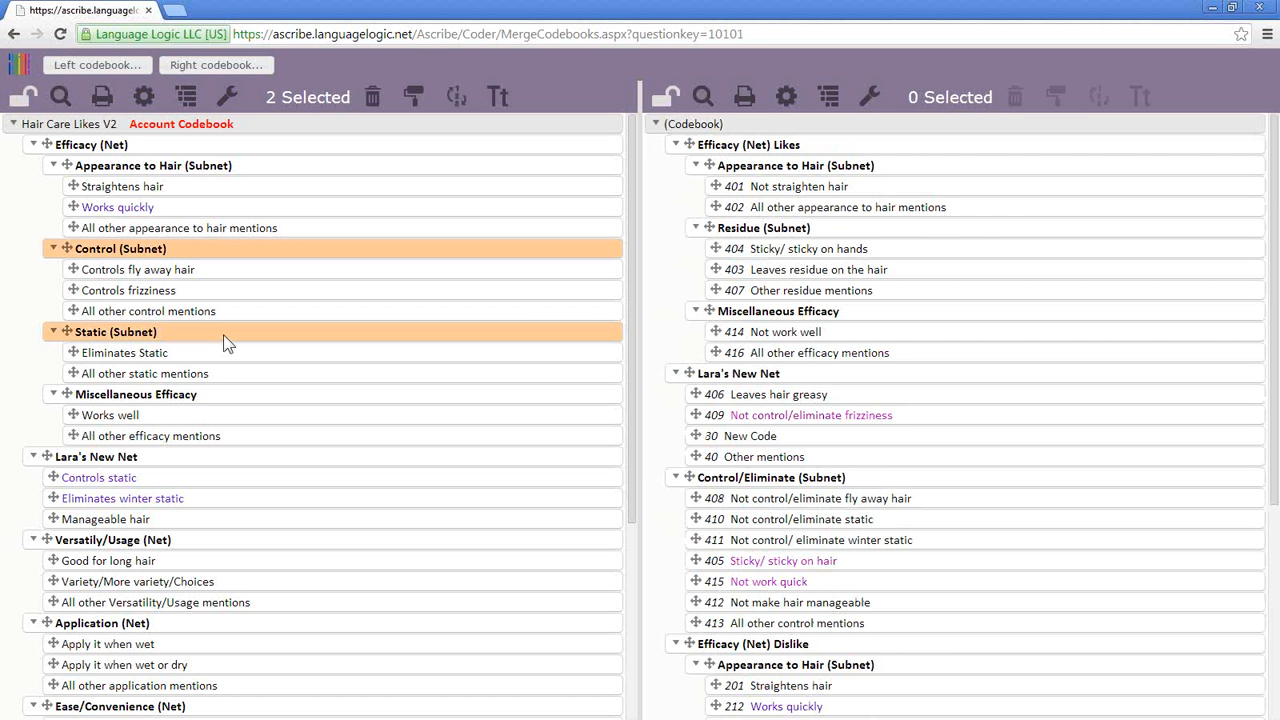
pyautogui.rightClick(212, 253)
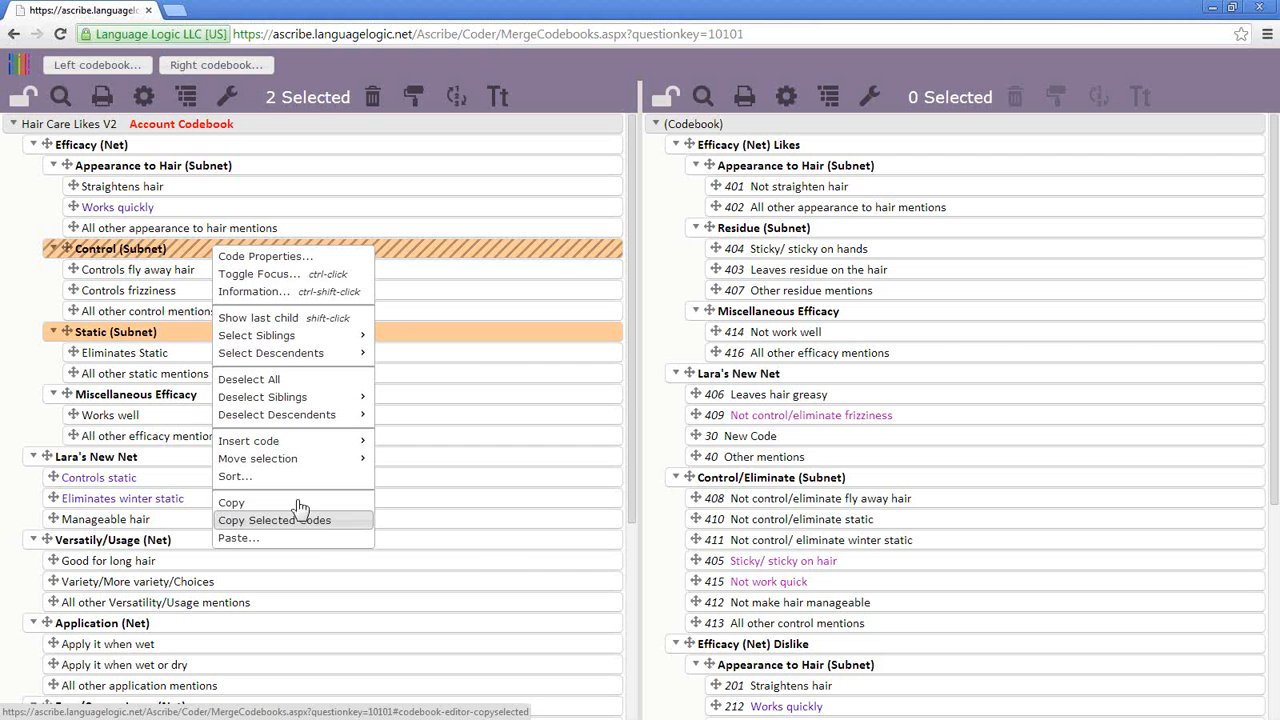
pyautogui.moveTo(347, 363)
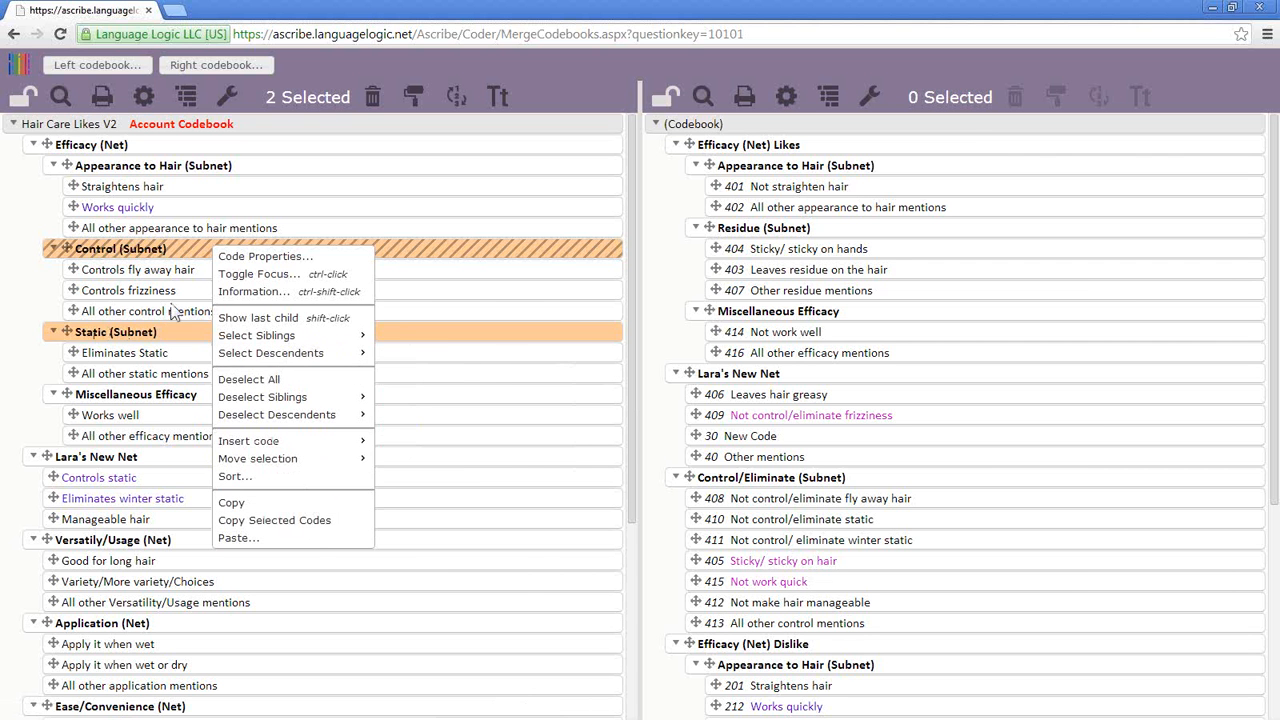
pyautogui.click(196, 276)
pyautogui.click(226, 289)
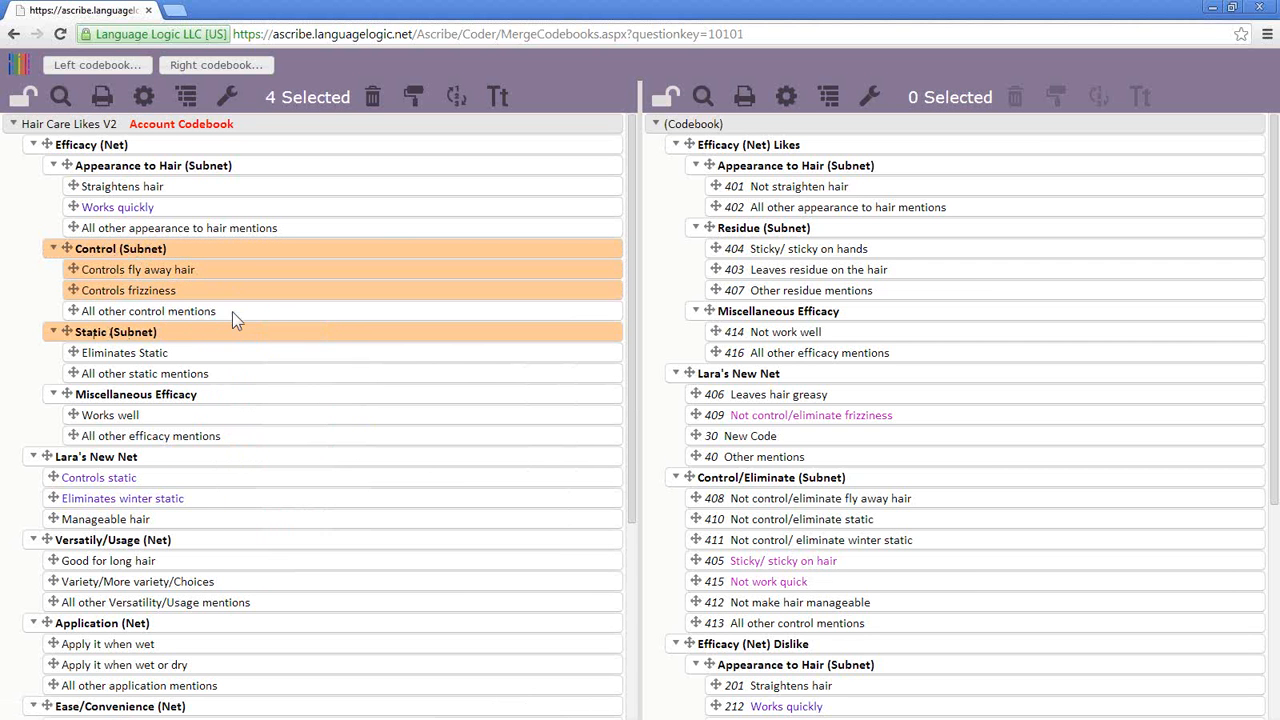
pyautogui.click(233, 312)
pyautogui.click(245, 354)
pyautogui.click(250, 378)
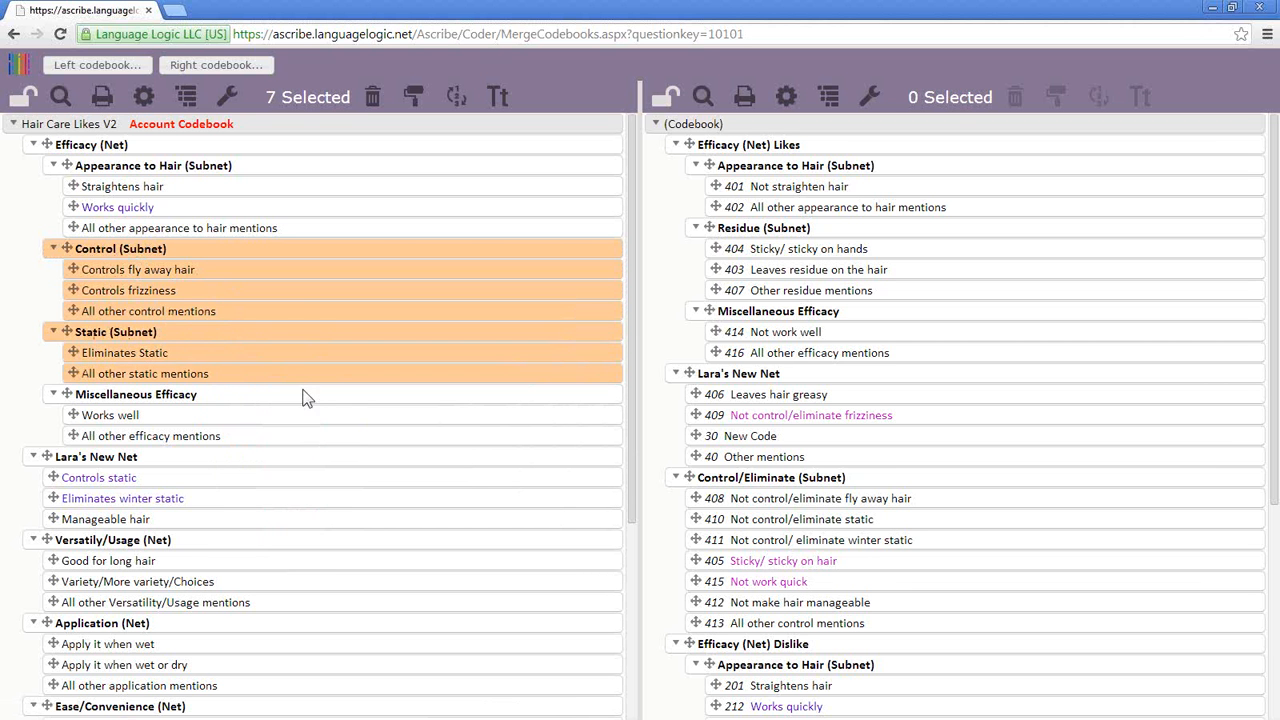
# - Copy the selected codes, preview them in the paste dialog for the LikDis codebook, and close it without pasting
pyautogui.rightClick(291, 256)
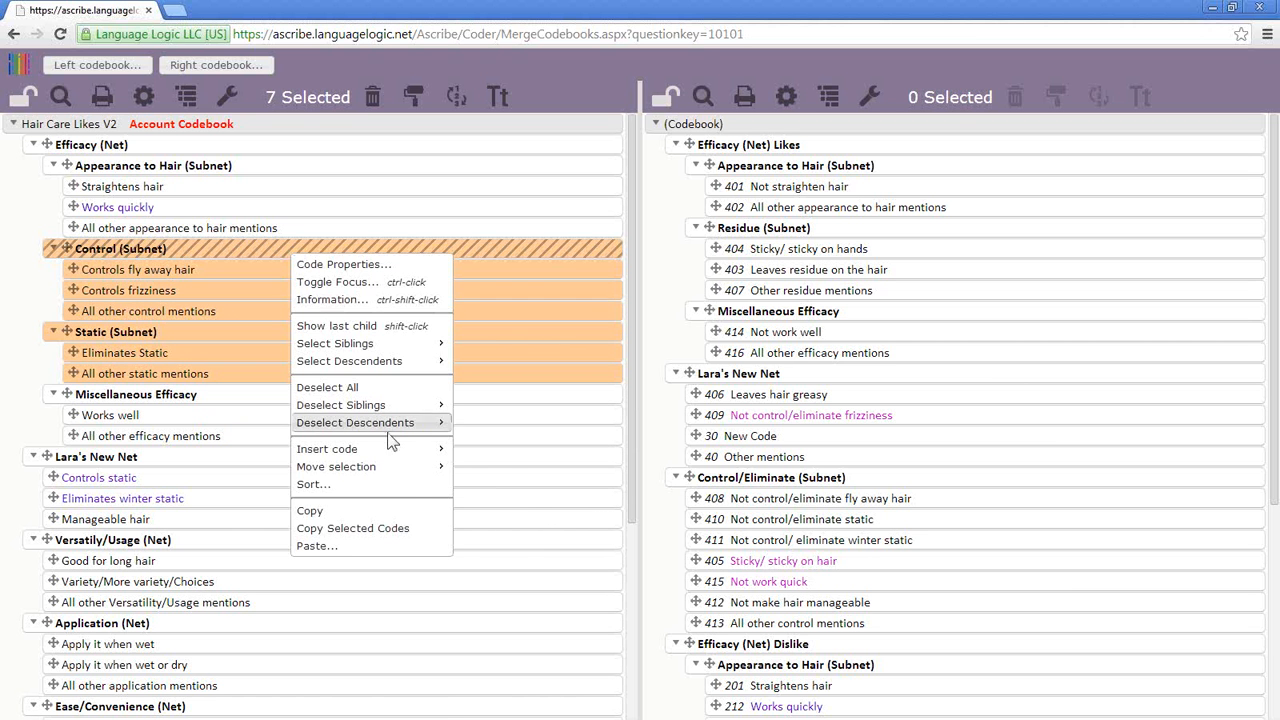
pyautogui.click(409, 529)
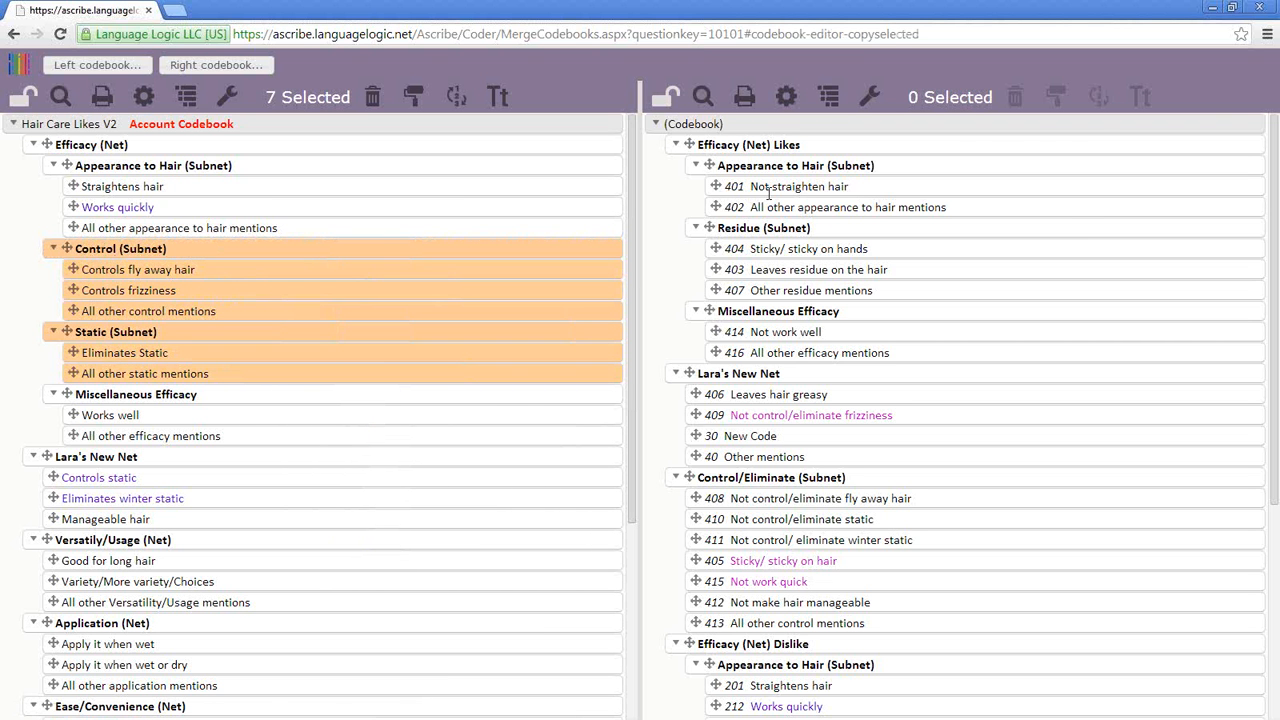
pyautogui.rightClick(728, 126)
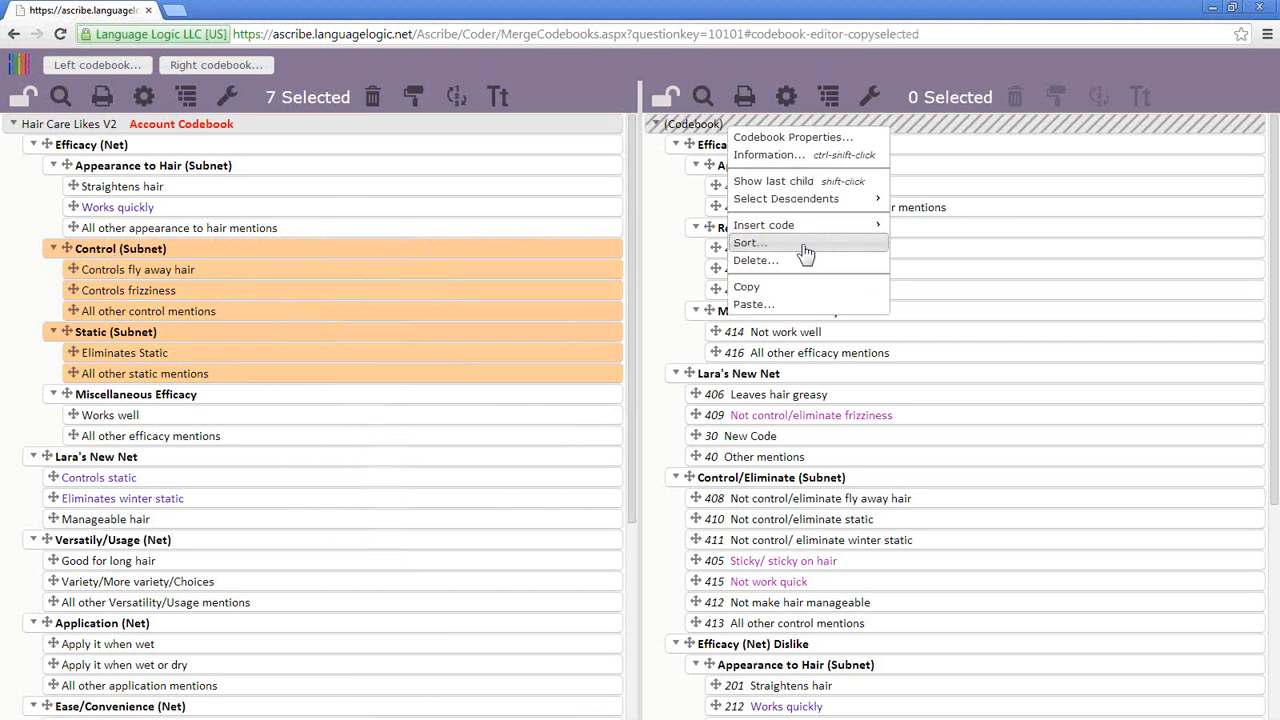
pyautogui.click(789, 304)
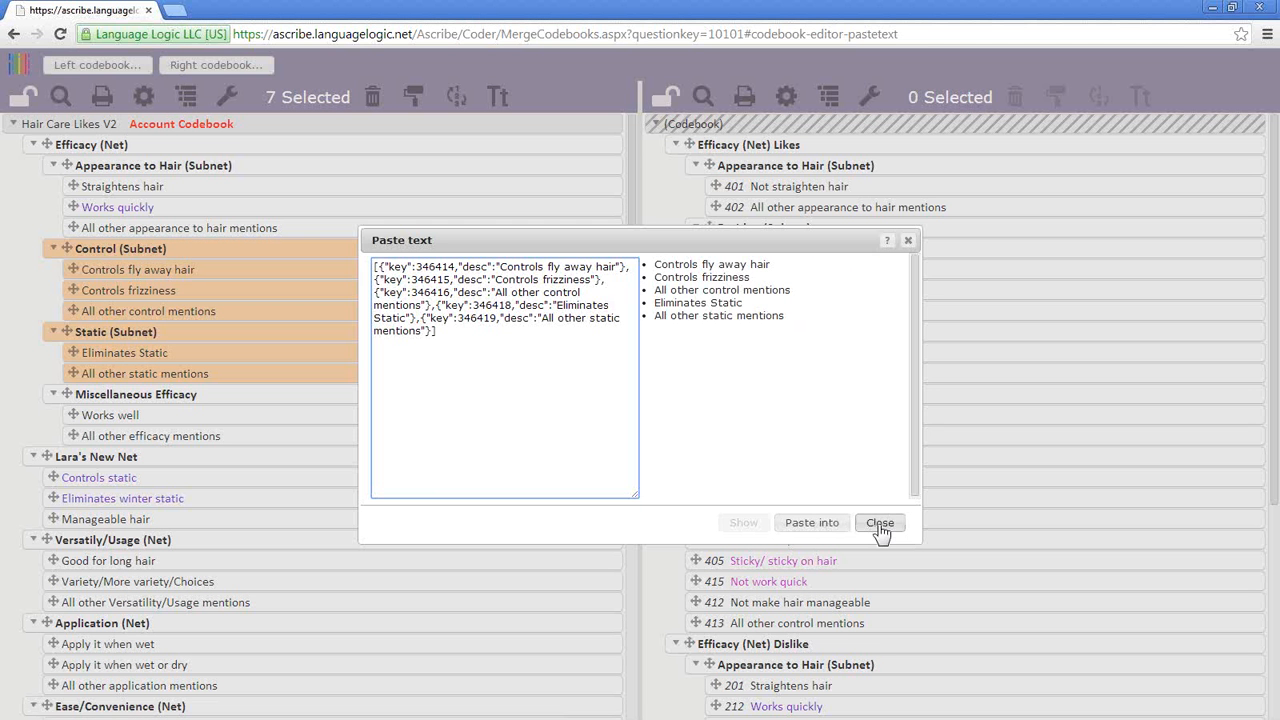
pyautogui.click(880, 523)
# - Deselect Static (Subnet) and its codes, and copy Control (Subnet) from Hair Care Likes V2
pyautogui.click(205, 353)
pyautogui.click(209, 374)
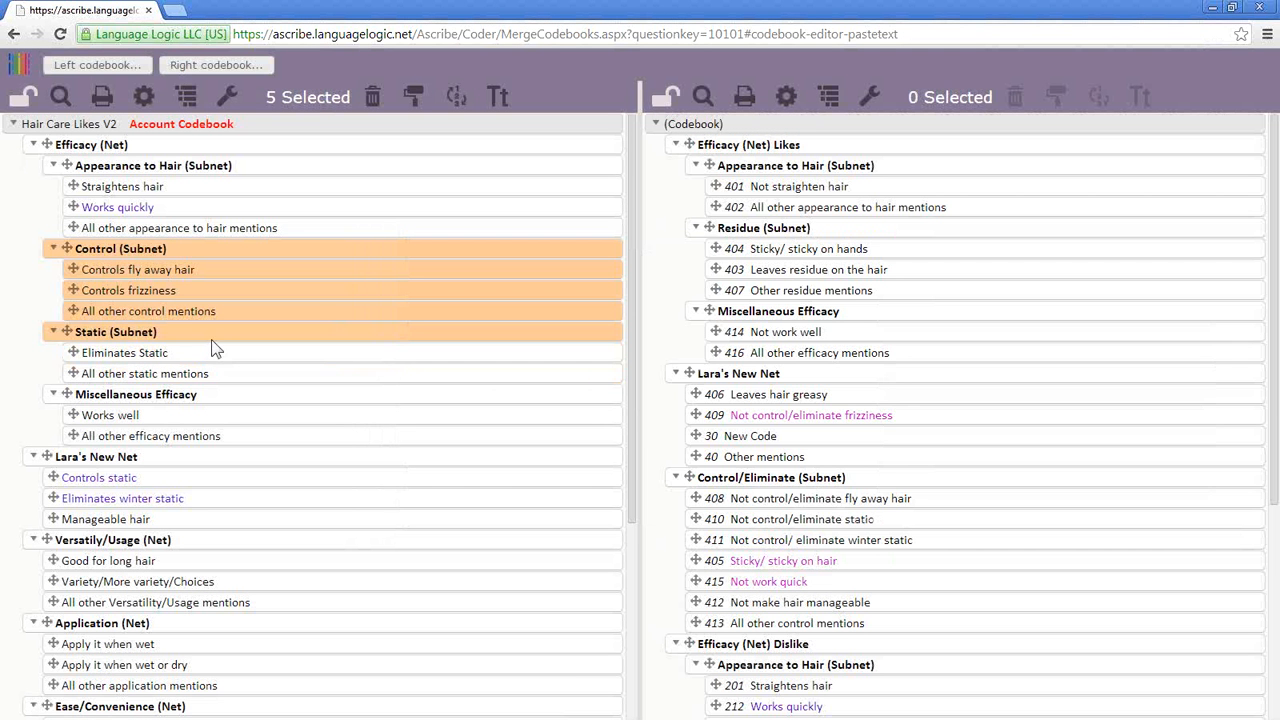
pyautogui.click(211, 339)
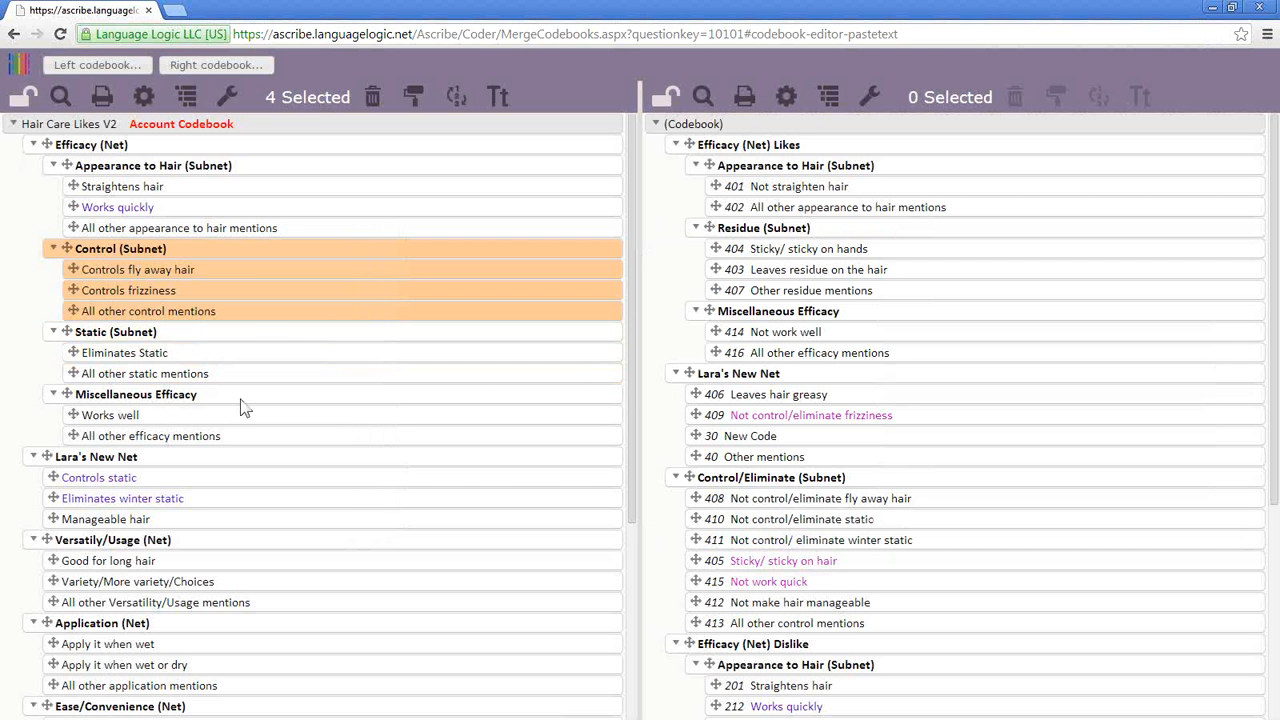
pyautogui.rightClick(245, 261)
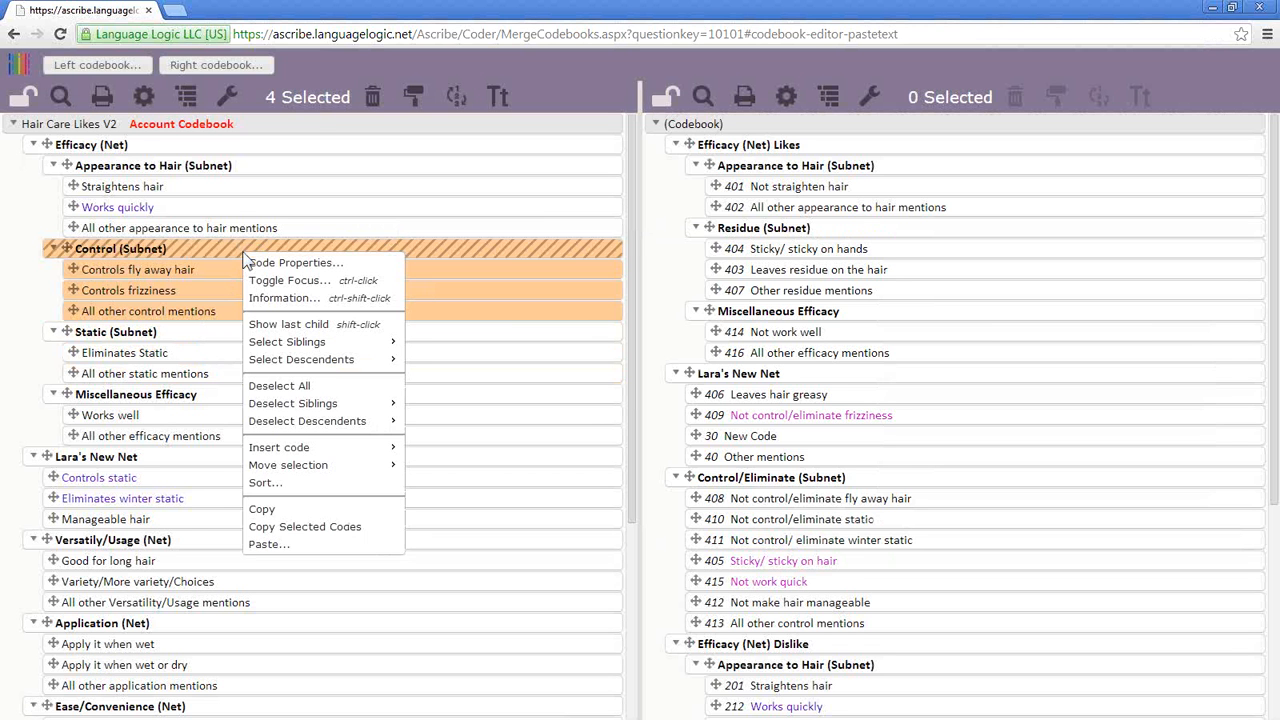
pyautogui.click(364, 514)
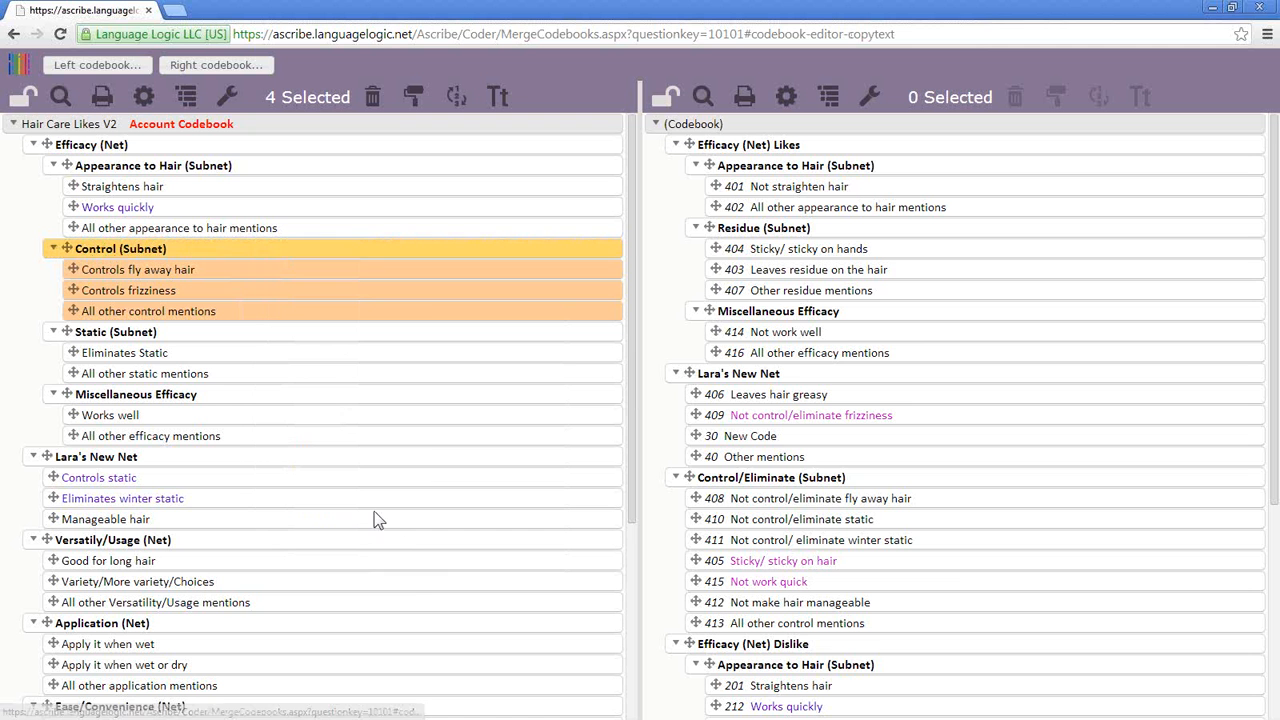
# - Paste the copied Control (Subnet) and its codes into the LikDis codebook as a separate net directly above Control/Eliminate (Subnet)
pyautogui.rightClick(806, 381)
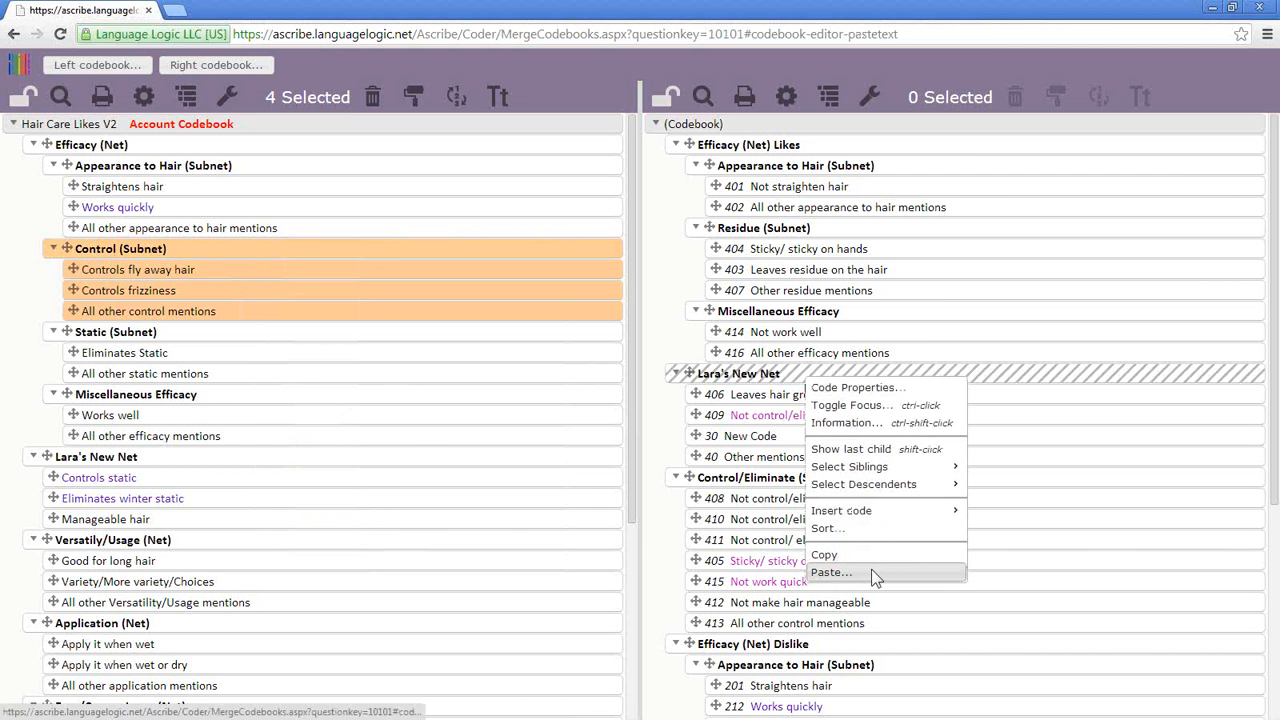
pyautogui.click(832, 573)
pyautogui.click(782, 531)
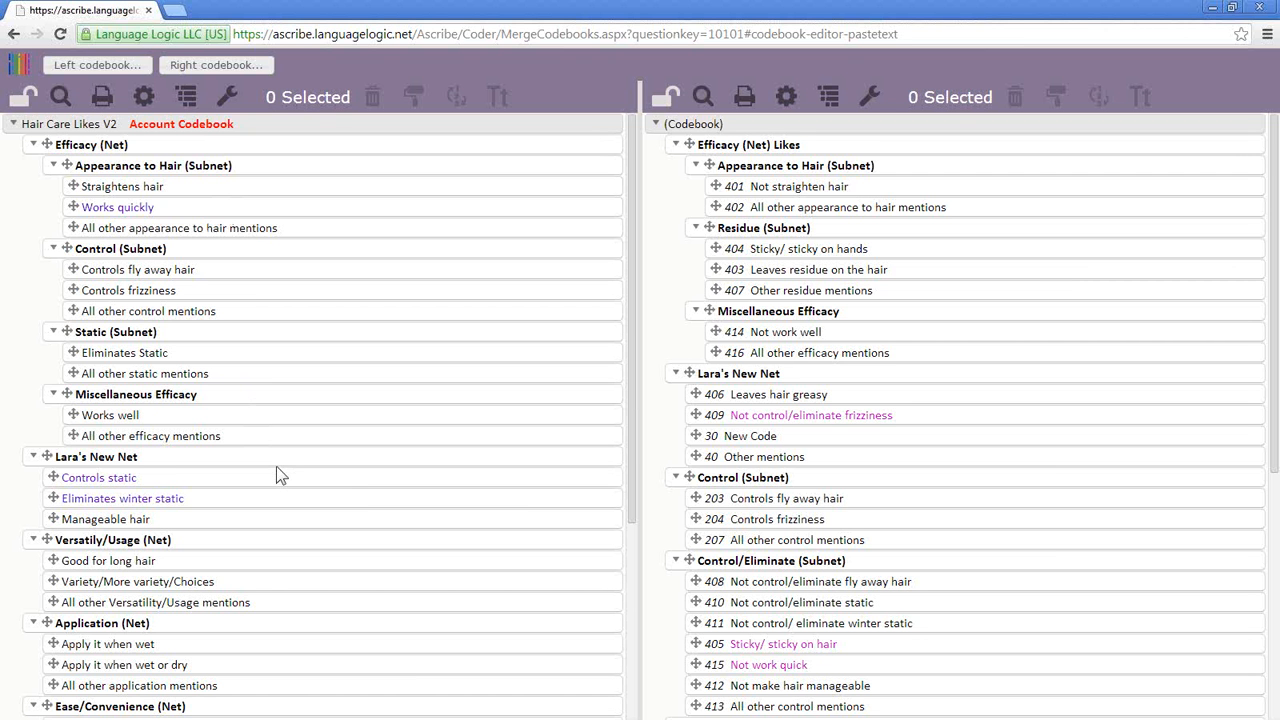
# - Select Ease/Convenience (Net) and Price/Value/Economy (Net) together in Hair Care Likes V2, and deselect both
pyautogui.scroll(-3, 276, 469)
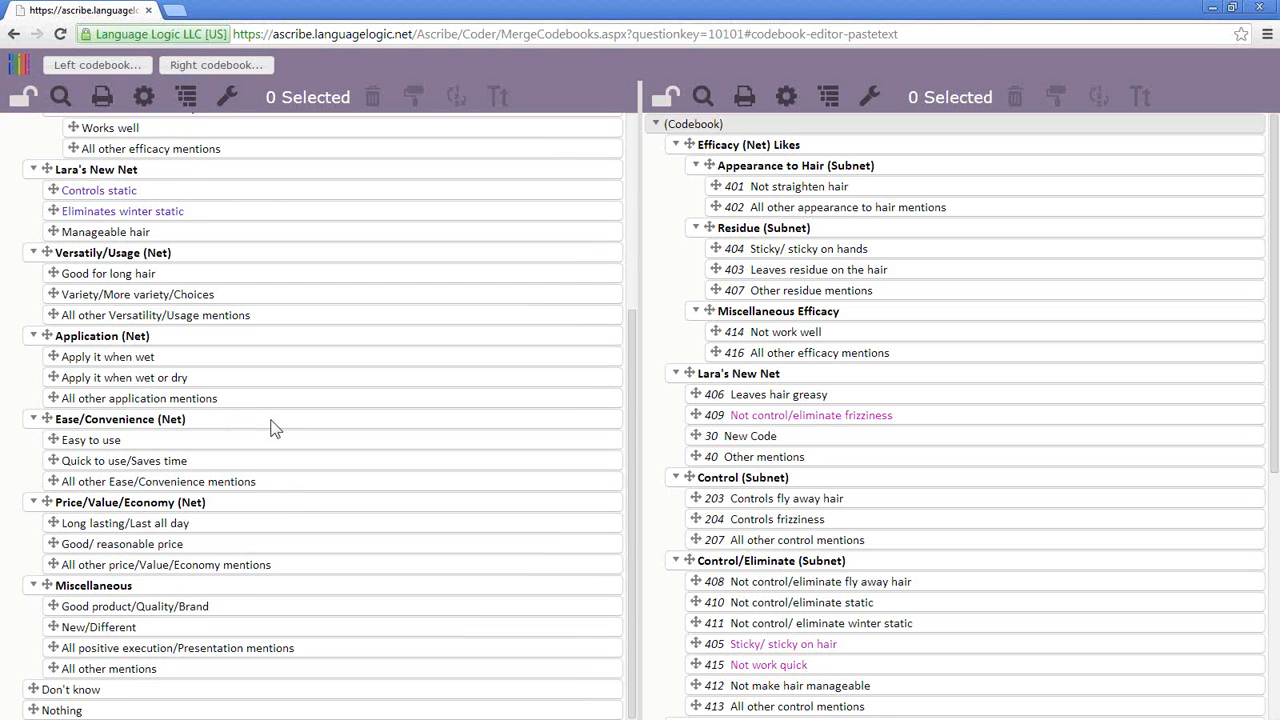
pyautogui.click(276, 422)
pyautogui.keyDown('ctrl'); pyautogui.click(285, 510); pyautogui.keyUp('ctrl')
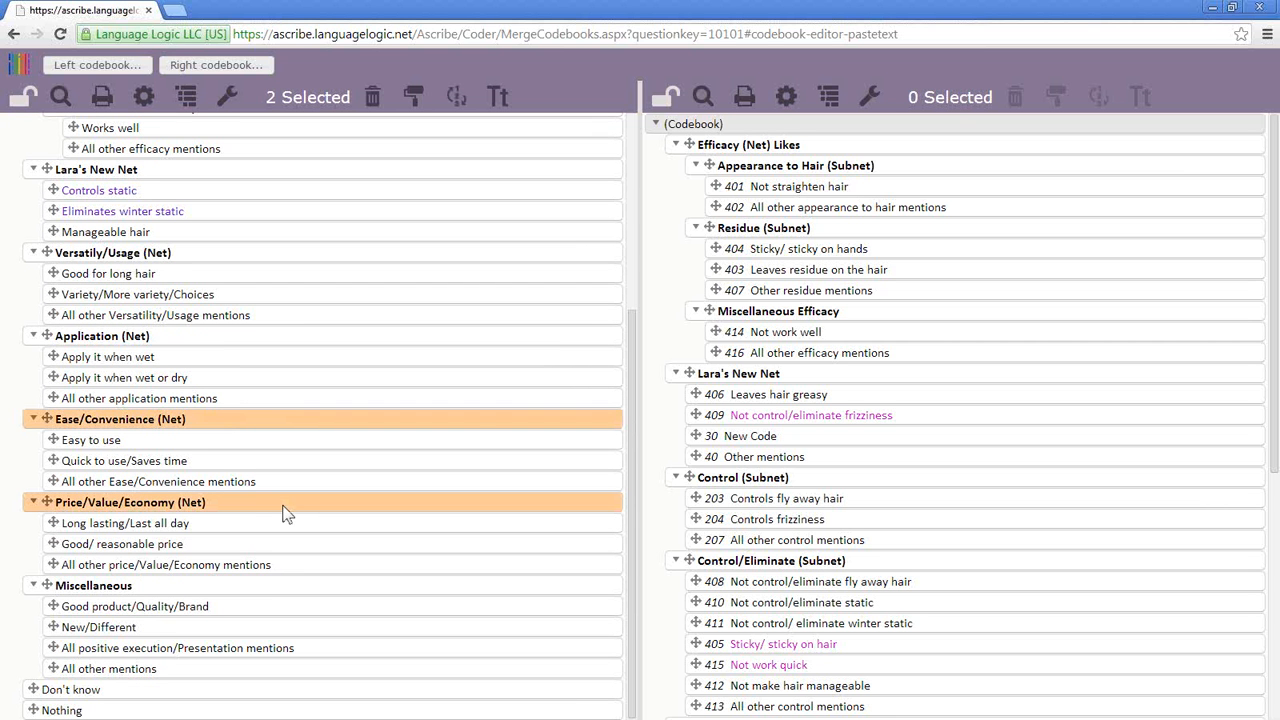
pyautogui.keyDown('ctrl'); pyautogui.click(461, 419); pyautogui.keyUp('ctrl')
pyautogui.keyDown('ctrl'); pyautogui.click(450, 510); pyautogui.keyUp('ctrl')
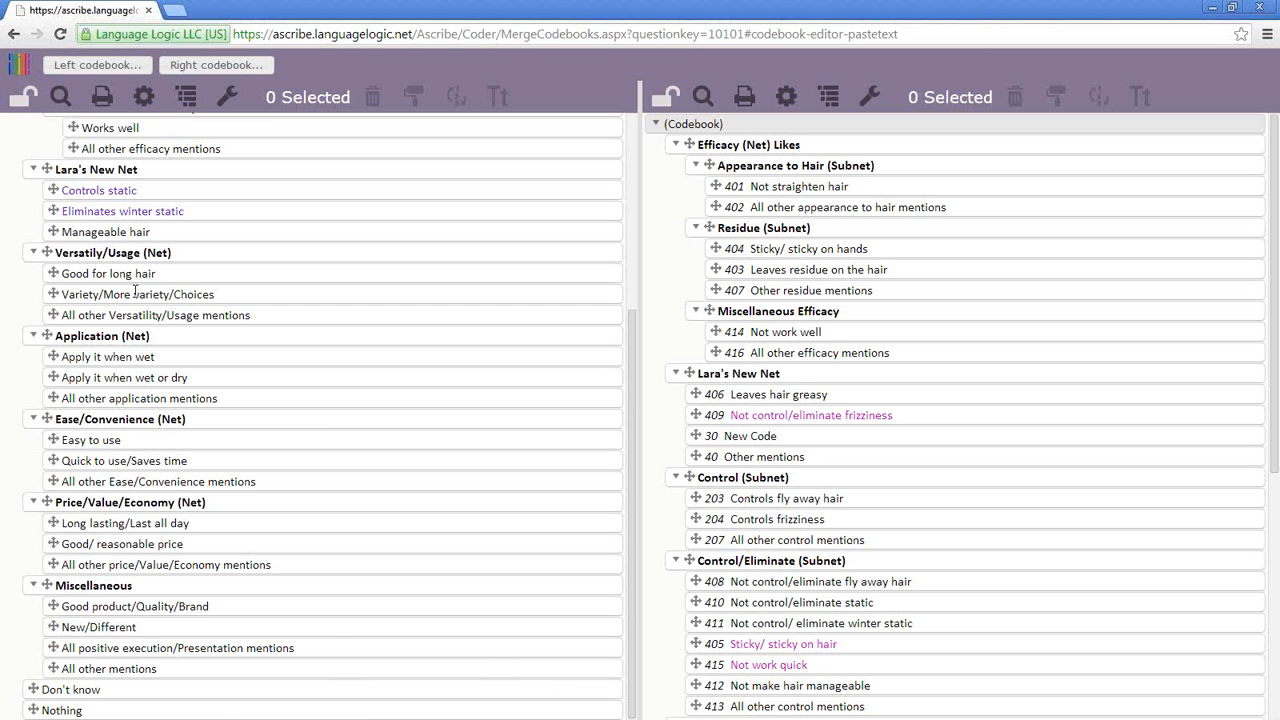
# - Leave the dual codebook editor and return to the study's Questions page
pyautogui.click(29, 68)
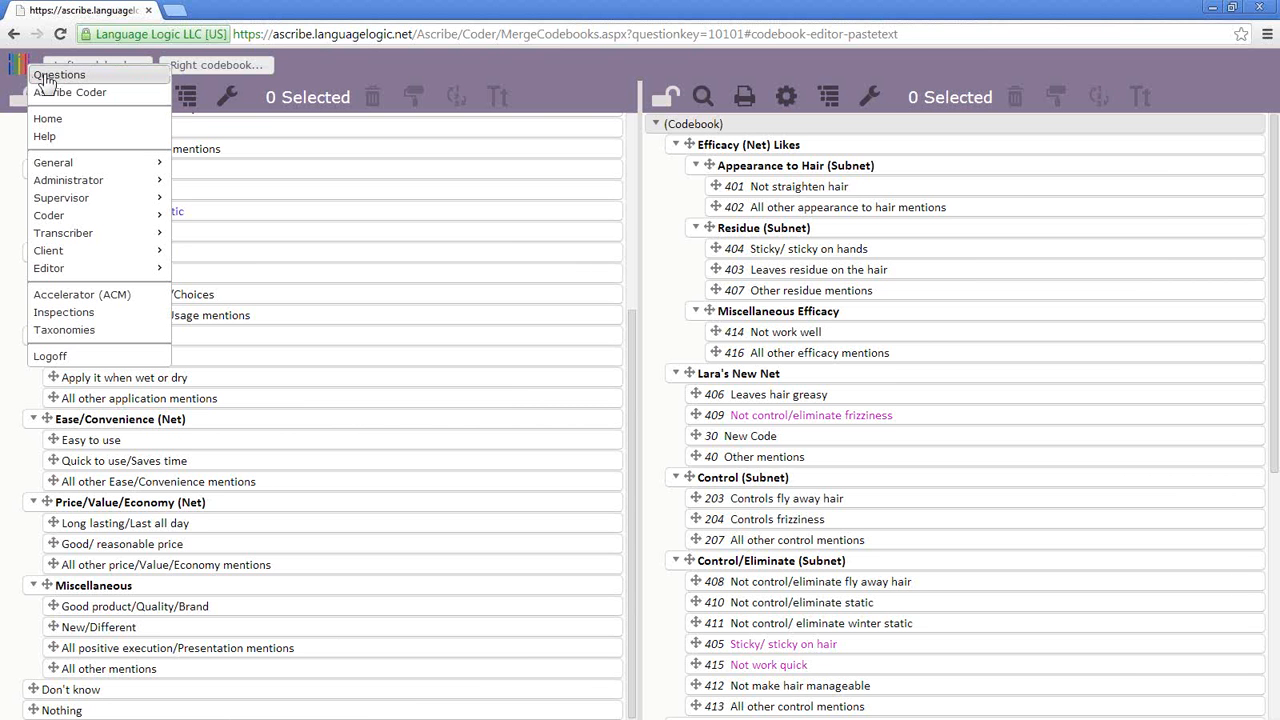
pyautogui.click(45, 78)
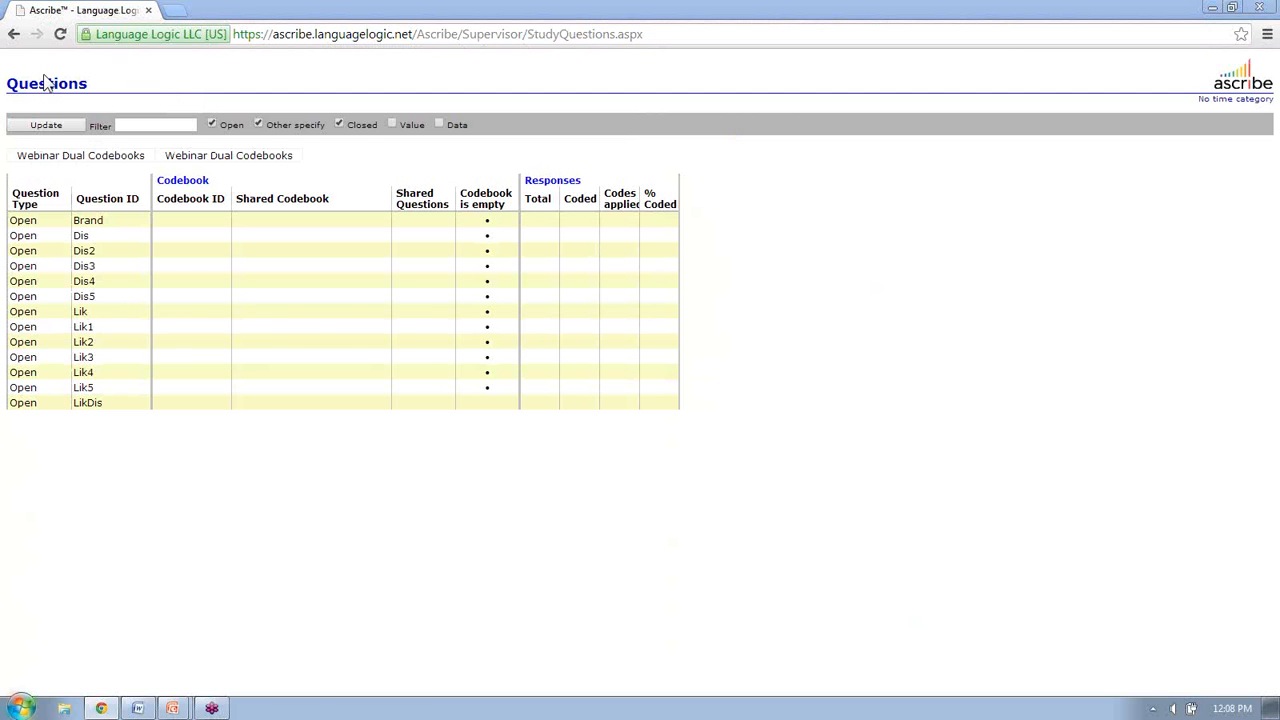
pyautogui.click(20, 708)
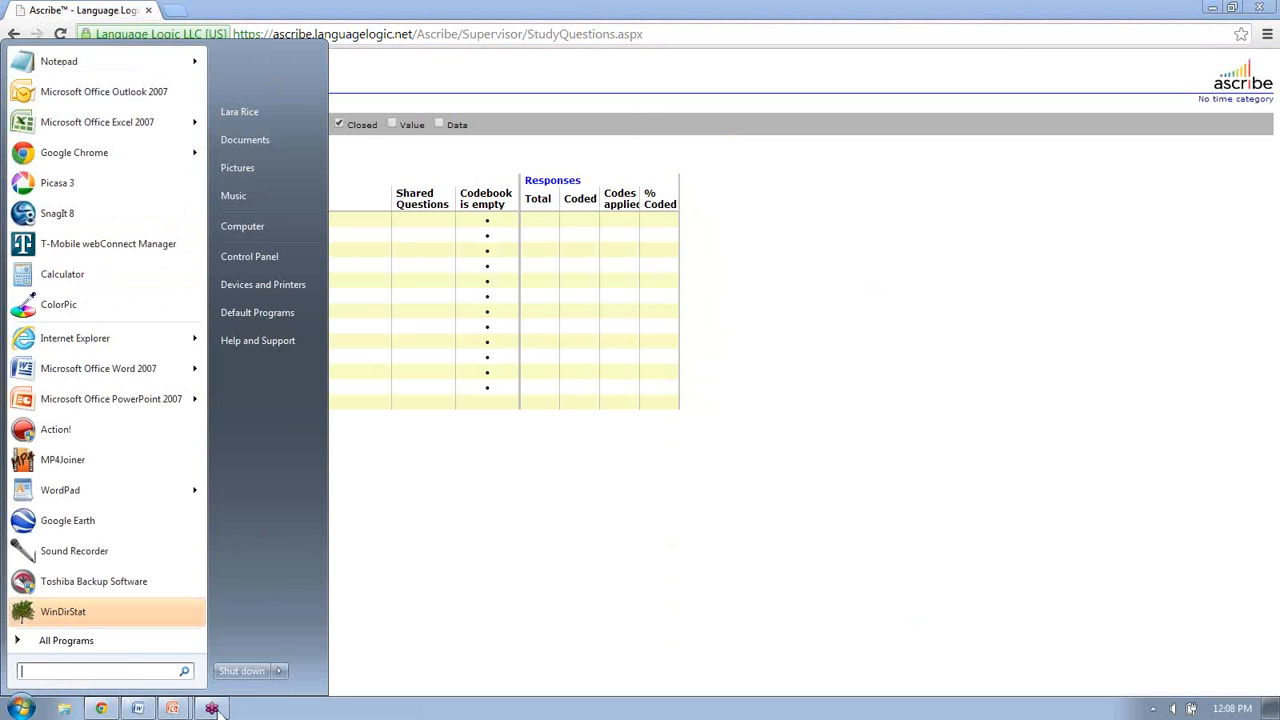
pyautogui.press('Escape')
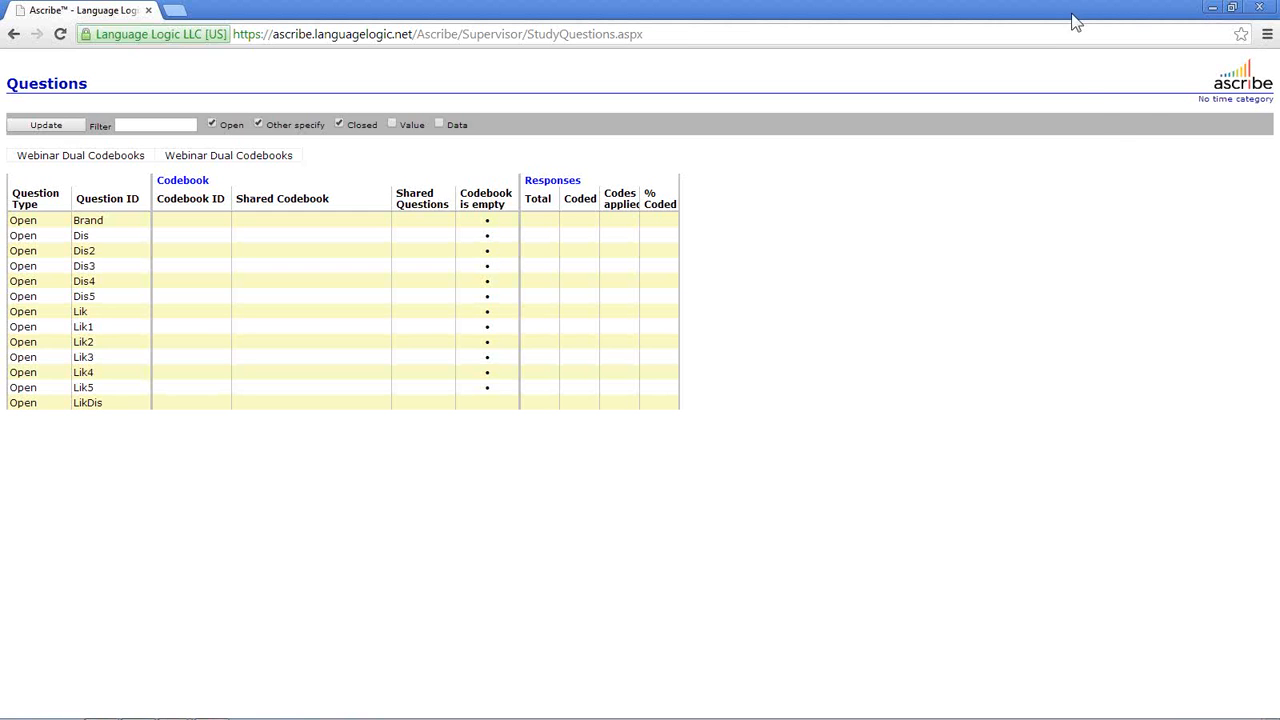